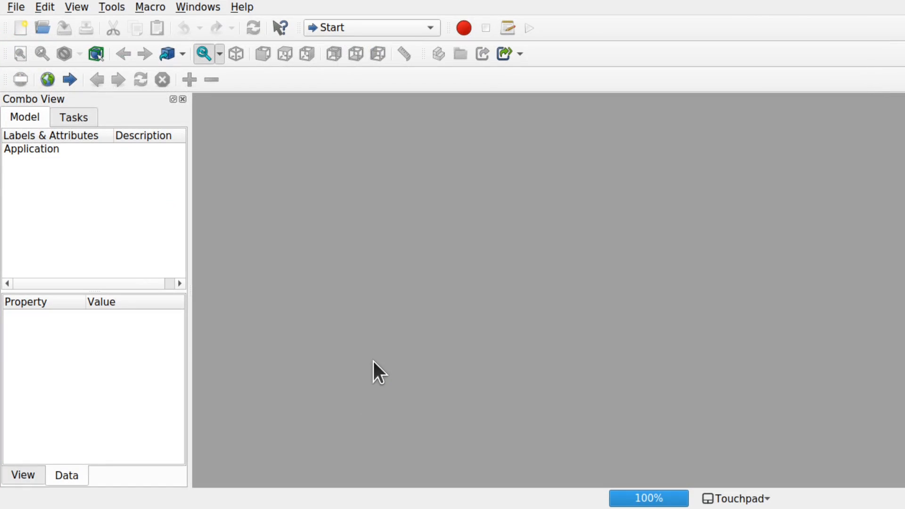
Create two new empty documents and save the first one as PartWorkflow.
{"action": "left_click", "coordinate": [19, 31]}
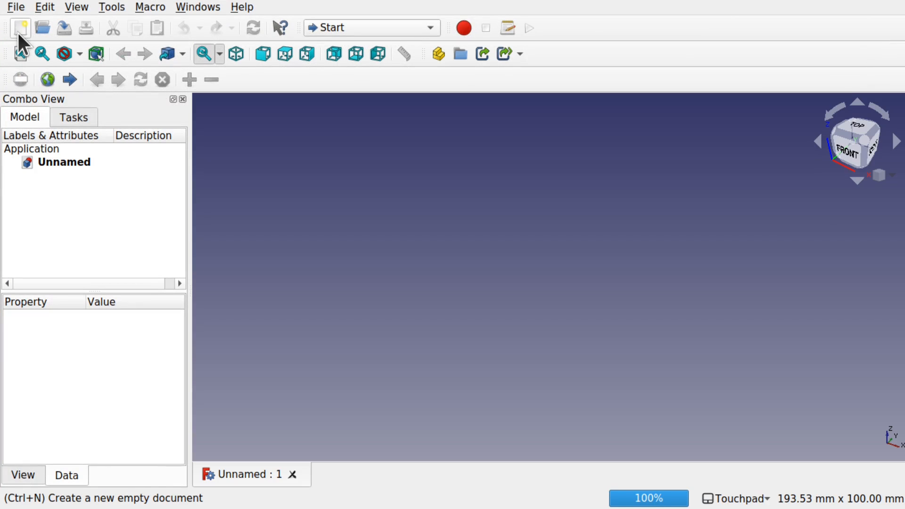
{"action": "left_click", "coordinate": [19, 31]}
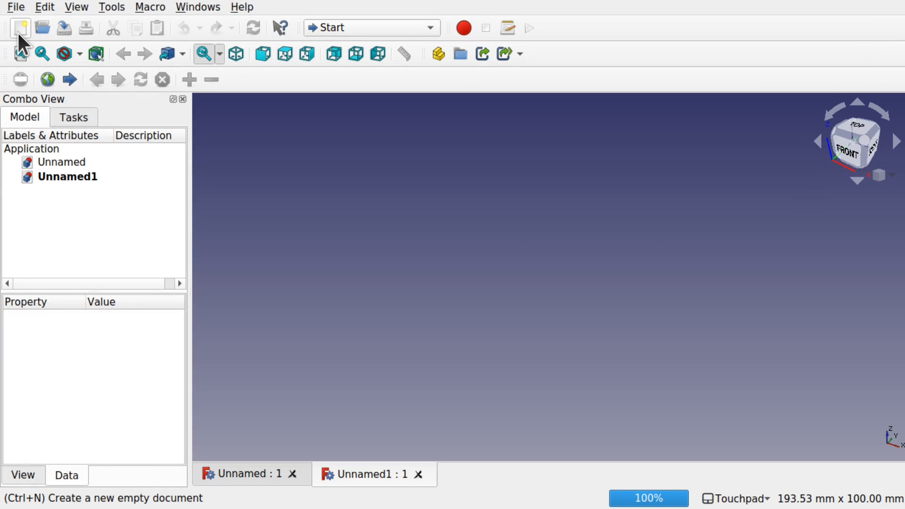
{"action": "left_click", "coordinate": [49, 162]}
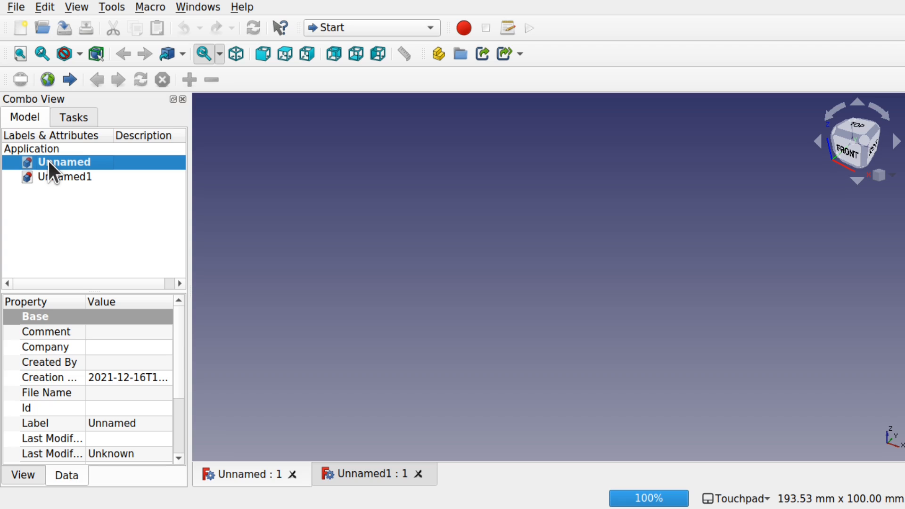
{"action": "key", "text": "ctrl+shift+s"}
{"action": "type", "text": "Pa"}
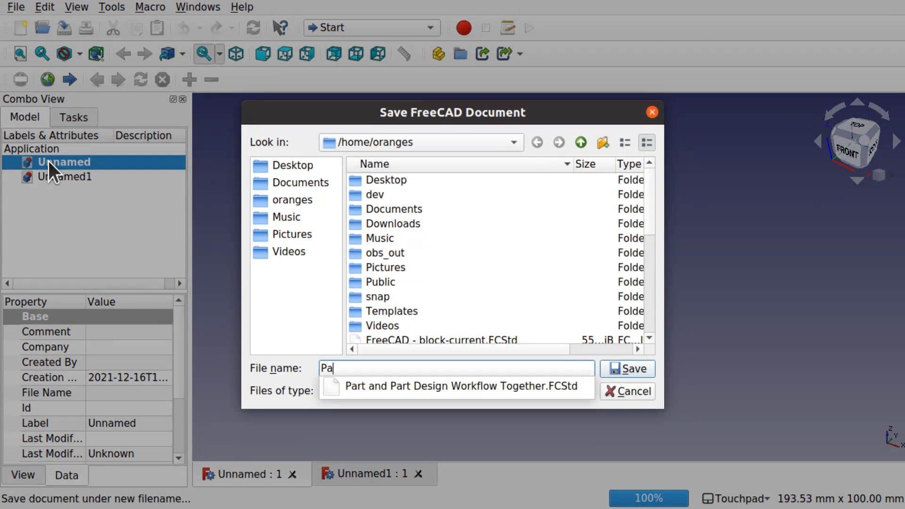
{"action": "type", "text": "rtWor"}
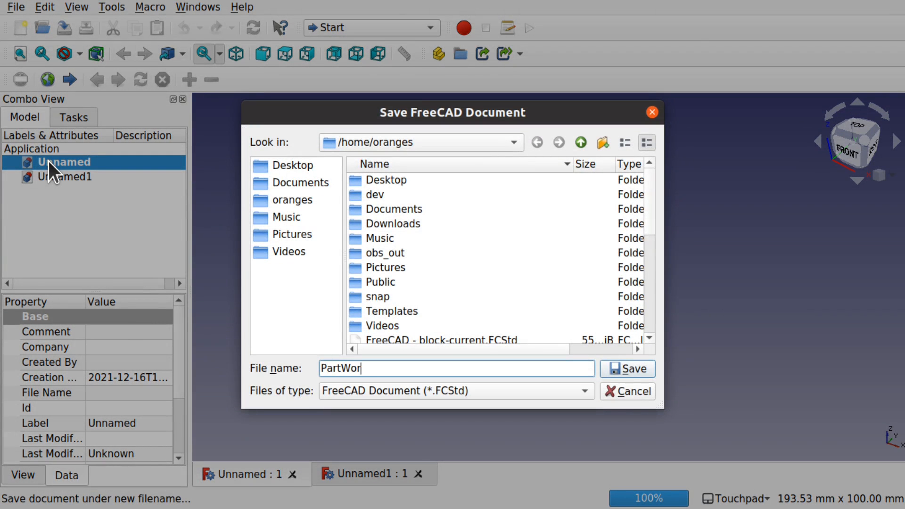
{"action": "type", "text": "kflow"}
{"action": "key", "text": "Return"}
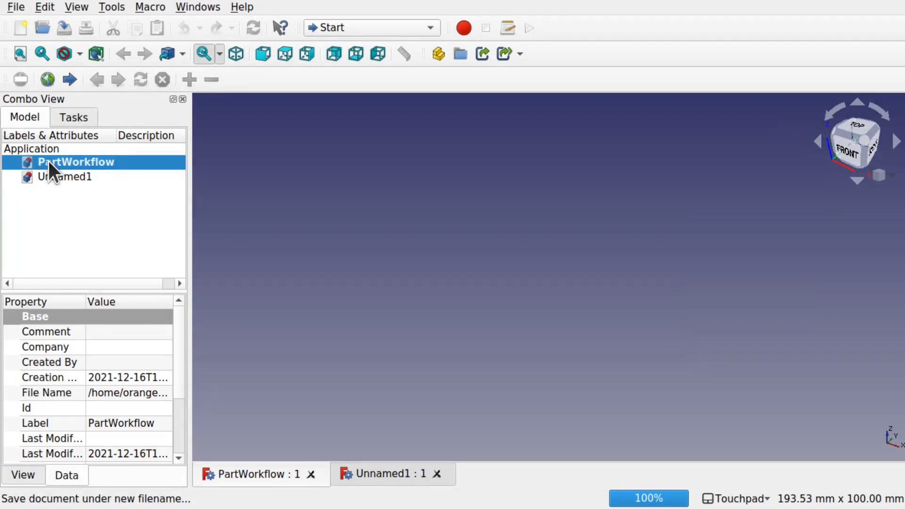
Save the second unnamed document as PartDesignWorkFlow.
{"action": "left_click", "coordinate": [66, 178]}
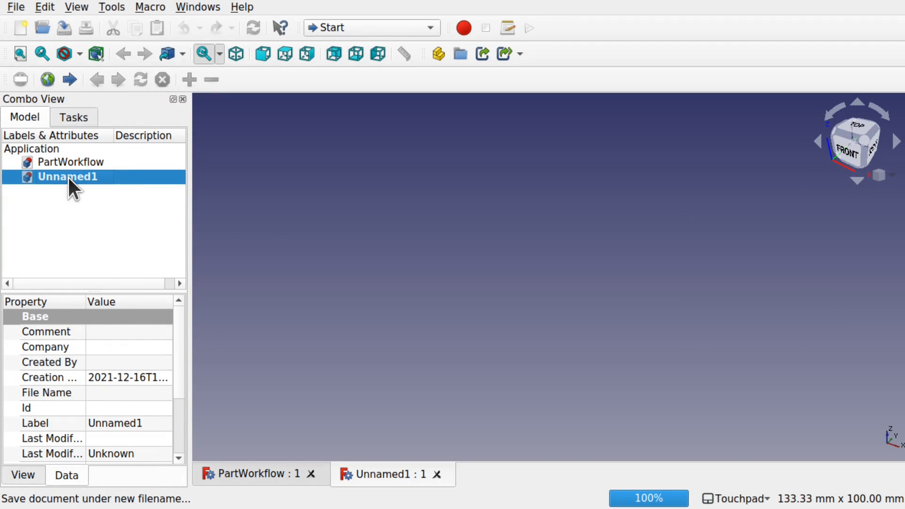
{"action": "key", "text": "ctrl+shift+s"}
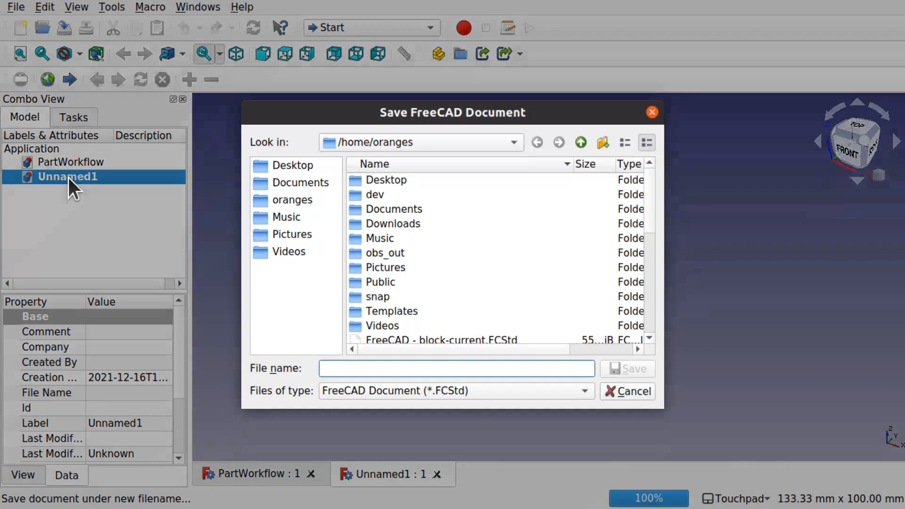
{"action": "type", "text": "Part"}
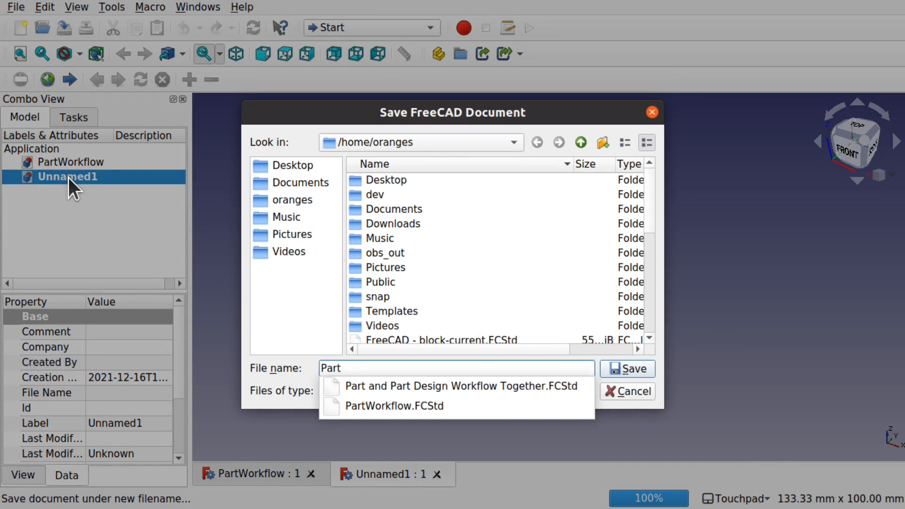
{"action": "type", "text": "Des"}
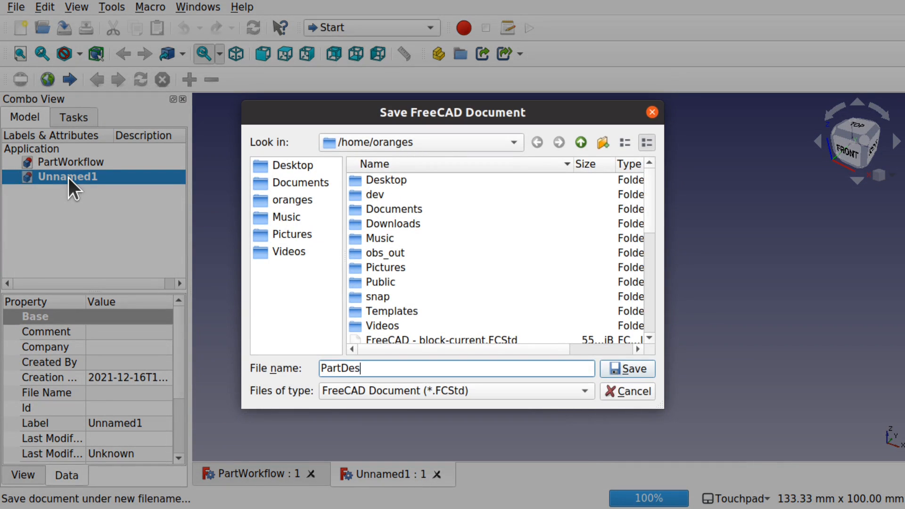
{"action": "type", "text": "ignWorkflow"}
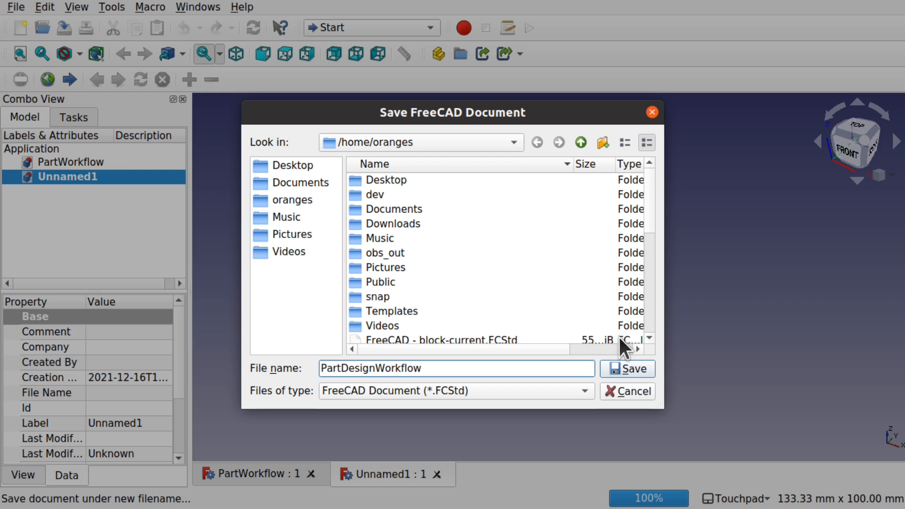
{"action": "key", "text": "BackSpace"}
{"action": "key", "text": "BackSpace"}
{"action": "key", "text": "BackSpace"}
{"action": "key", "text": "BackSpace"}
{"action": "type", "text": "Flow"}
{"action": "key", "text": "Return"}
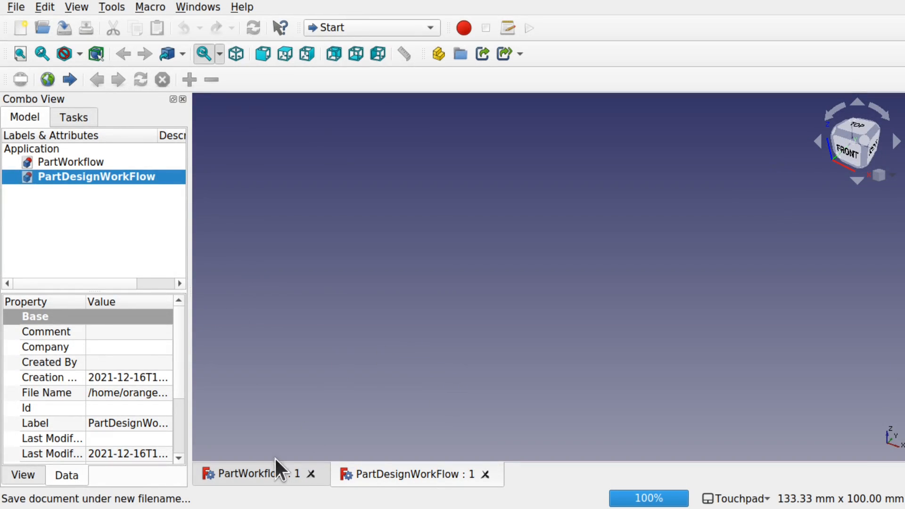
Make PartWorkflow the active document and switch to the Part workbench.
{"action": "left_click", "coordinate": [266, 469]}
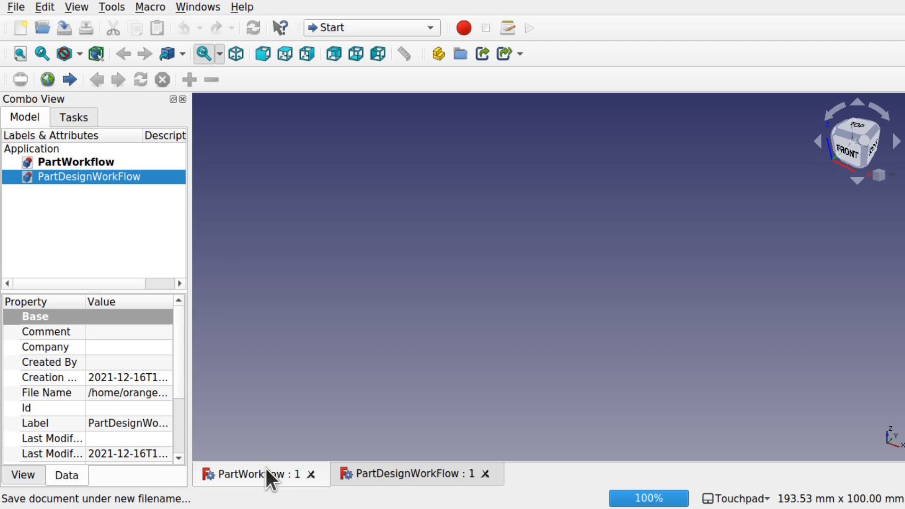
{"action": "left_click", "coordinate": [415, 474]}
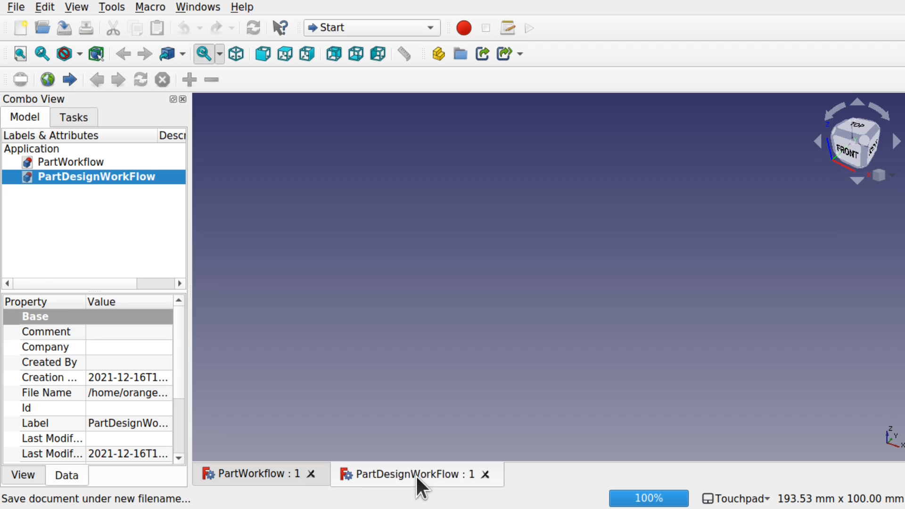
{"action": "left_click", "coordinate": [292, 475]}
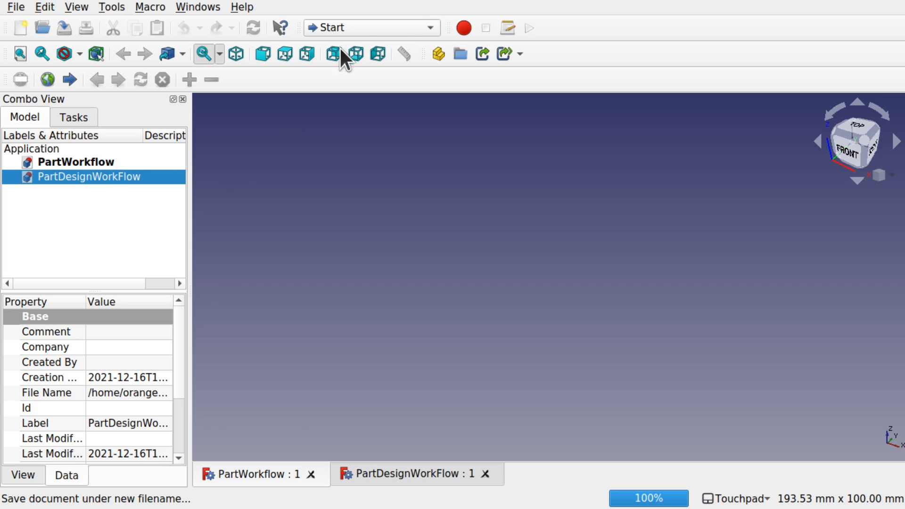
{"action": "left_click", "coordinate": [376, 27]}
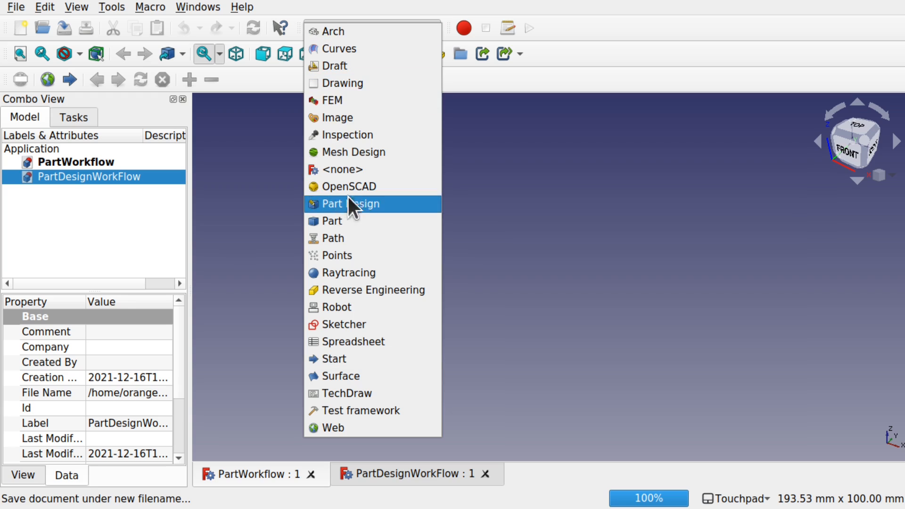
{"action": "left_click", "coordinate": [370, 220]}
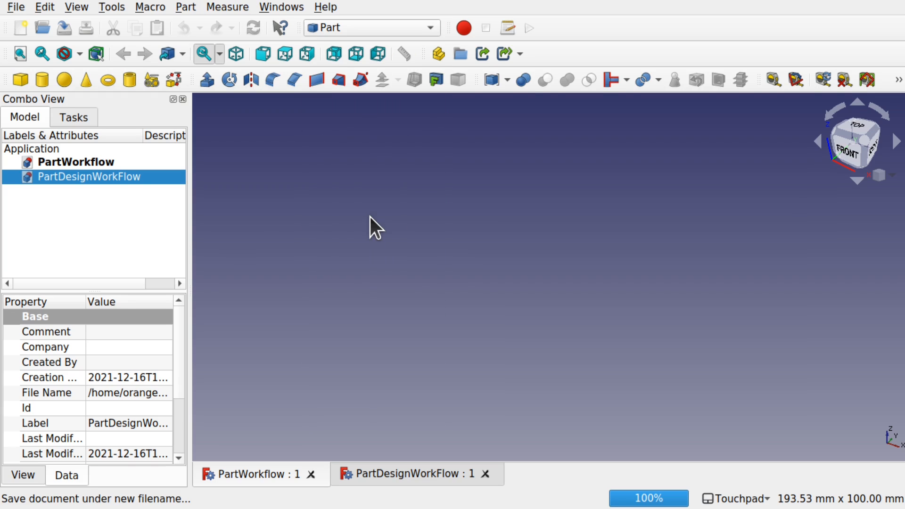
{"action": "left_click", "coordinate": [100, 167]}
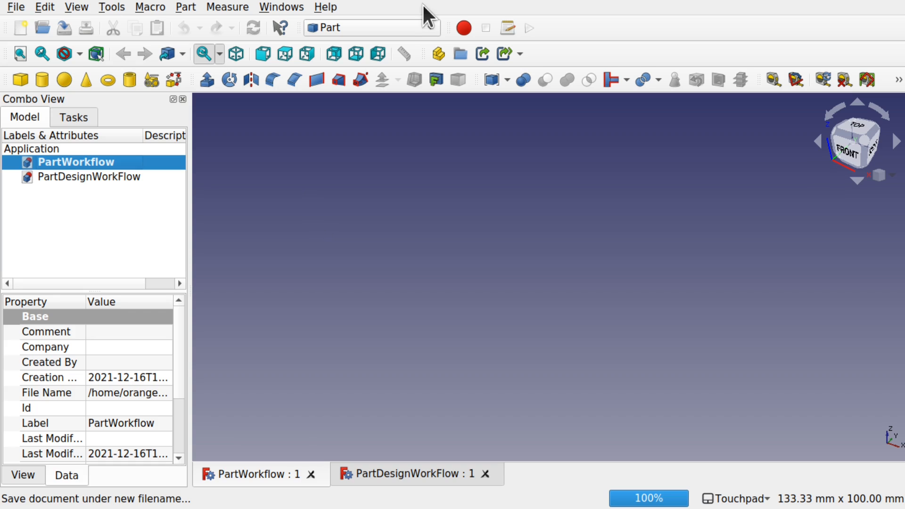
Switch to the Sketcher workbench and create a new sketch on the XY-Plane of PartWorkflow with zero offset.
{"action": "left_click", "coordinate": [368, 23]}
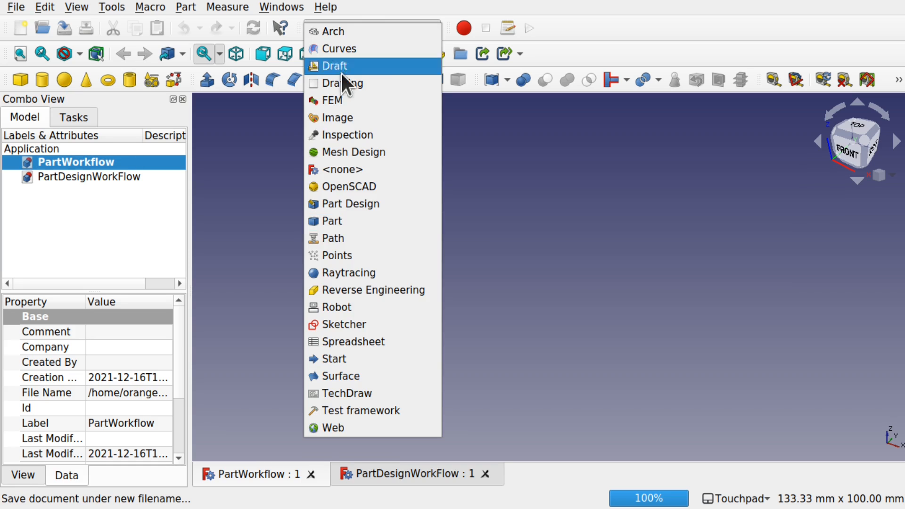
{"action": "left_click", "coordinate": [341, 325]}
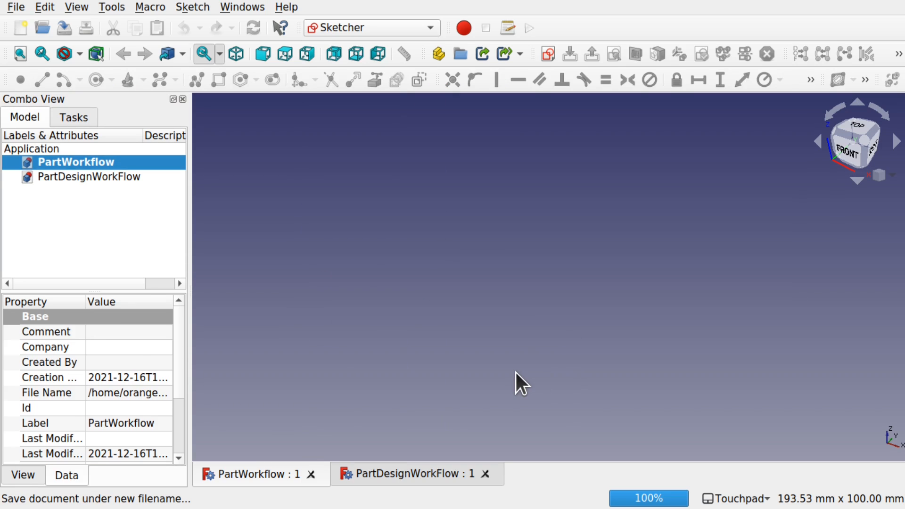
{"action": "left_click", "coordinate": [546, 52]}
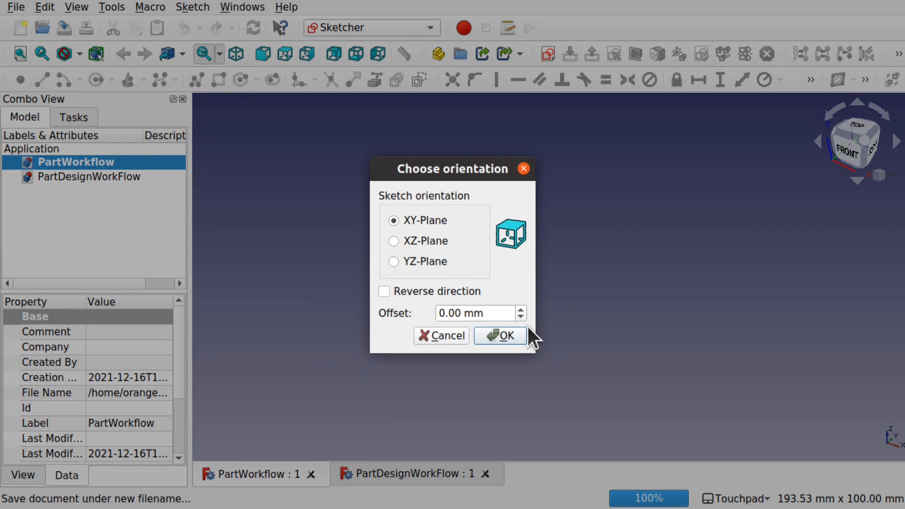
{"action": "left_click", "coordinate": [512, 337]}
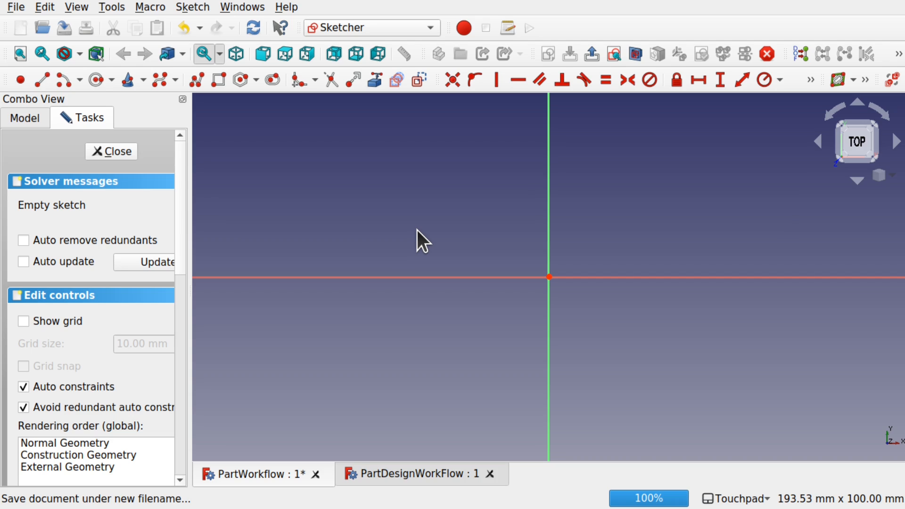
Sketch a circle centred on the origin.
{"action": "left_click", "coordinate": [97, 81]}
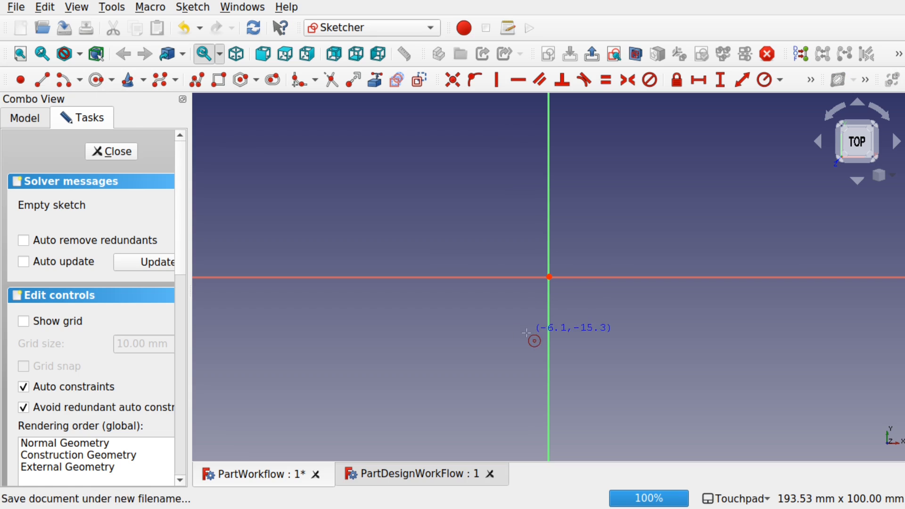
{"action": "left_click", "coordinate": [549, 277]}
{"action": "left_click", "coordinate": [643, 346]}
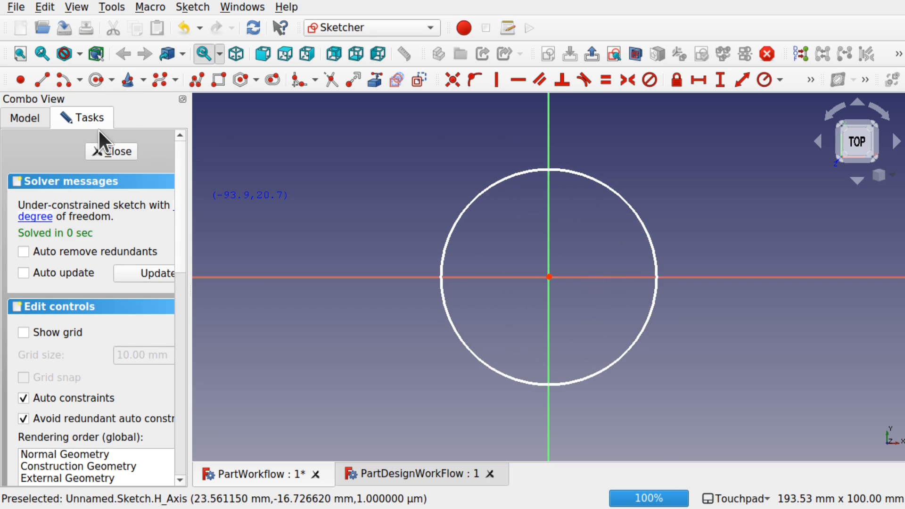
Draw two lines from the origin to the circle, one ending in its upper-right quadrant and one in its lower-right quadrant.
{"action": "left_click", "coordinate": [42, 80]}
{"action": "left_click", "coordinate": [549, 277]}
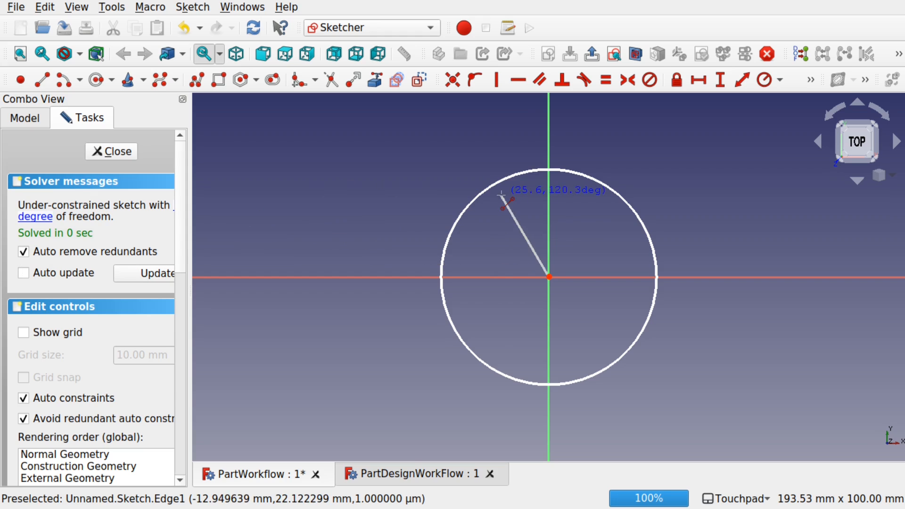
{"action": "left_click", "coordinate": [625, 203]}
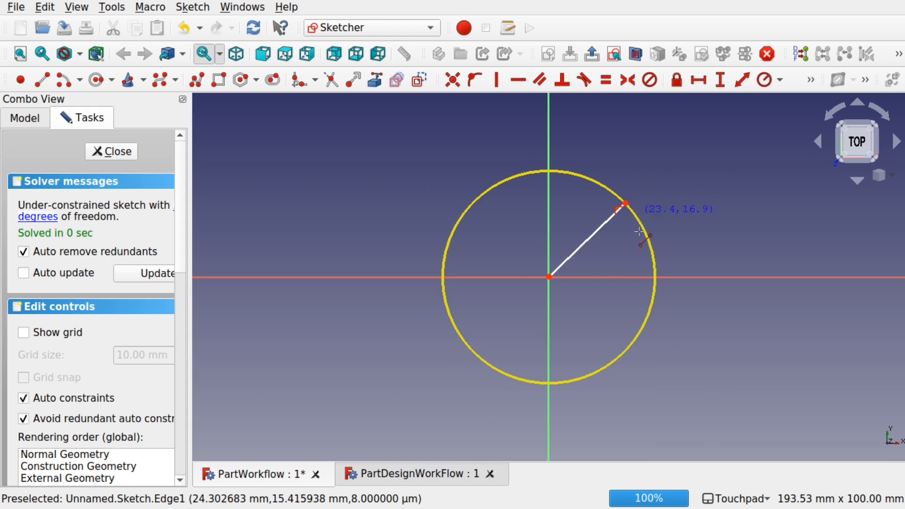
{"action": "left_click", "coordinate": [549, 277]}
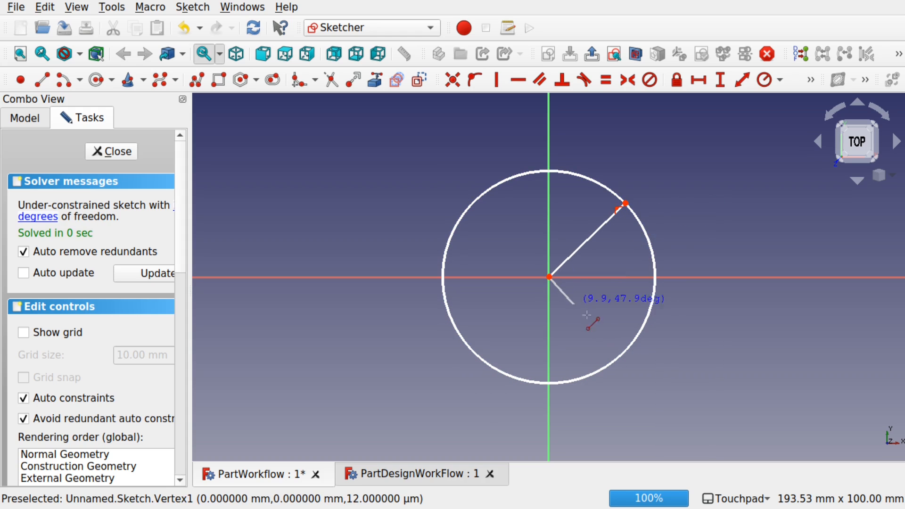
{"action": "left_click", "coordinate": [630, 345]}
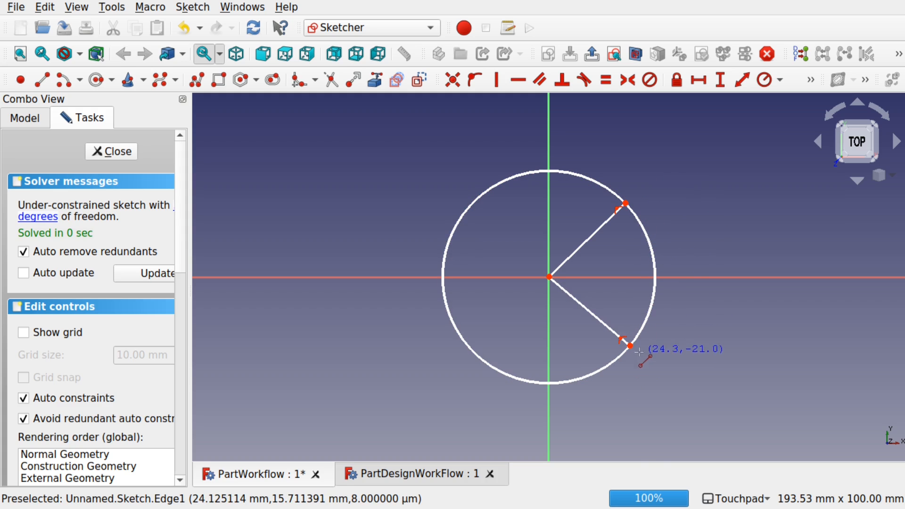
{"action": "key", "text": "Escape"}
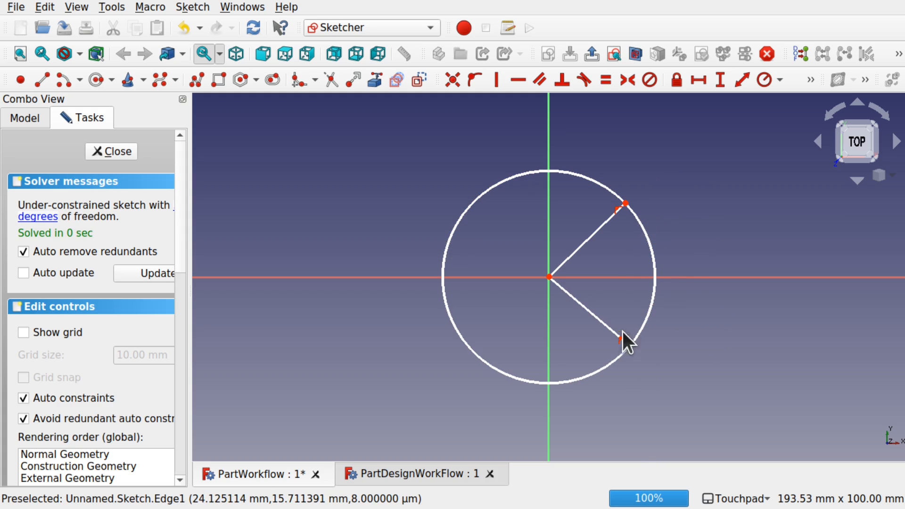
Apply a vertical constraint between the outer endpoints of the two lines.
{"action": "left_click", "coordinate": [626, 203]}
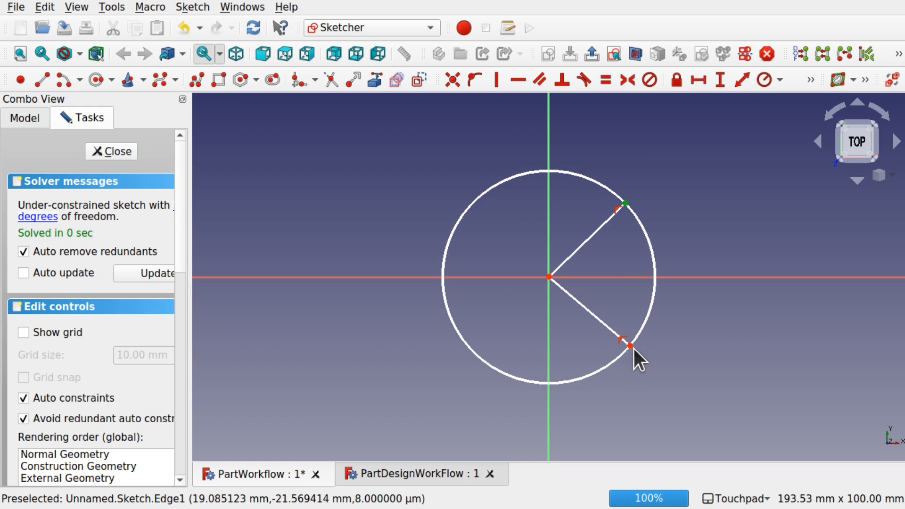
{"action": "left_click", "coordinate": [630, 347]}
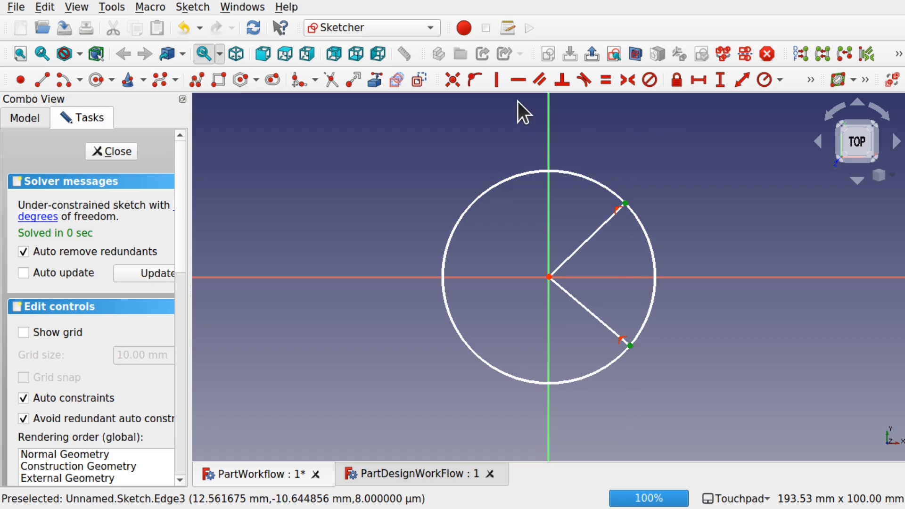
{"action": "left_click", "coordinate": [498, 79]}
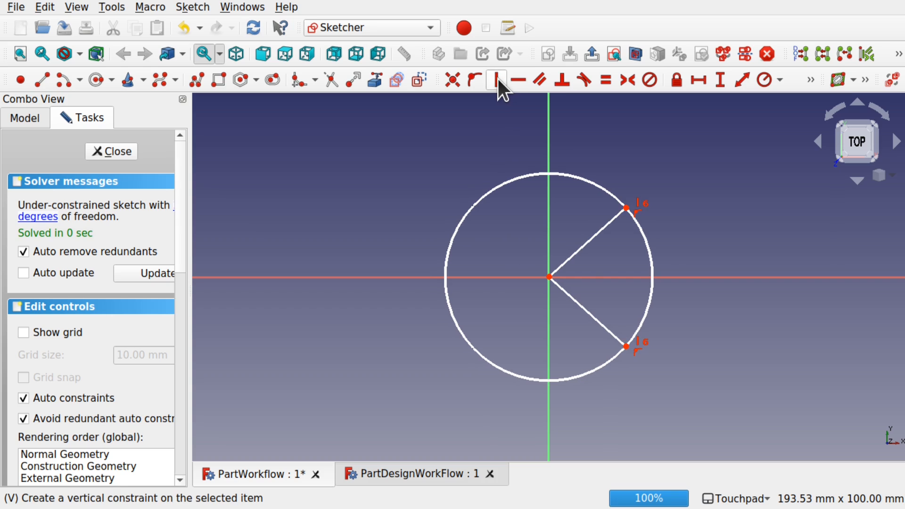
Trim away the short arc between the two line endpoints and close the sketch.
{"action": "left_click", "coordinate": [331, 84]}
{"action": "left_click", "coordinate": [652, 272]}
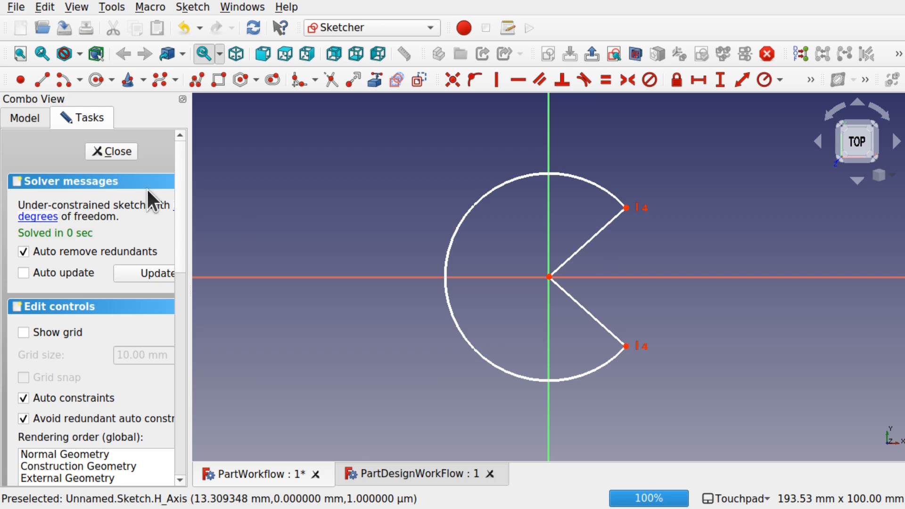
{"action": "left_click", "coordinate": [118, 151]}
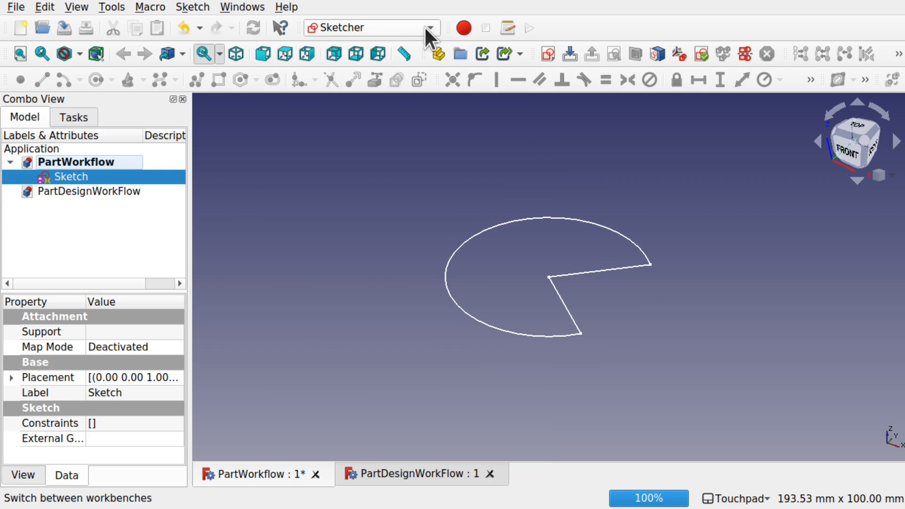
Switch to the Part workbench and extrude the notched-circle sketch 10 mm along its normal.
{"action": "left_click", "coordinate": [406, 26]}
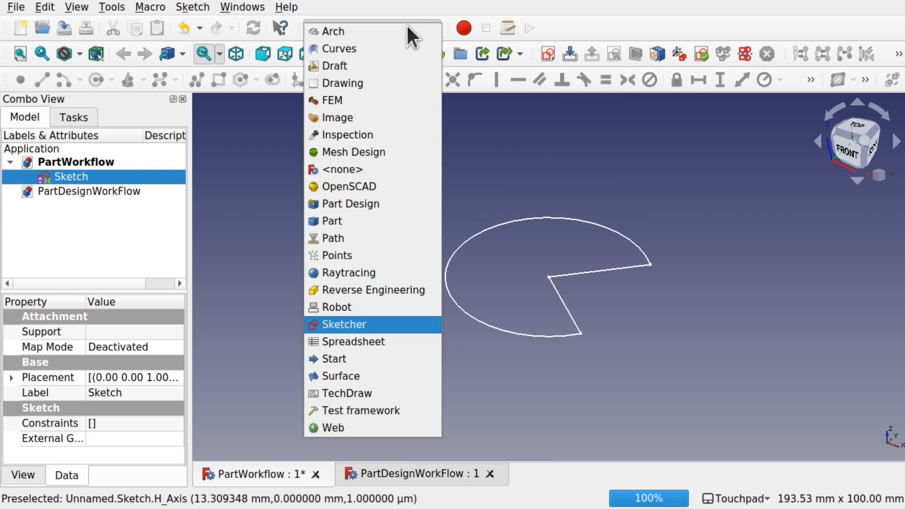
{"action": "left_click", "coordinate": [350, 220]}
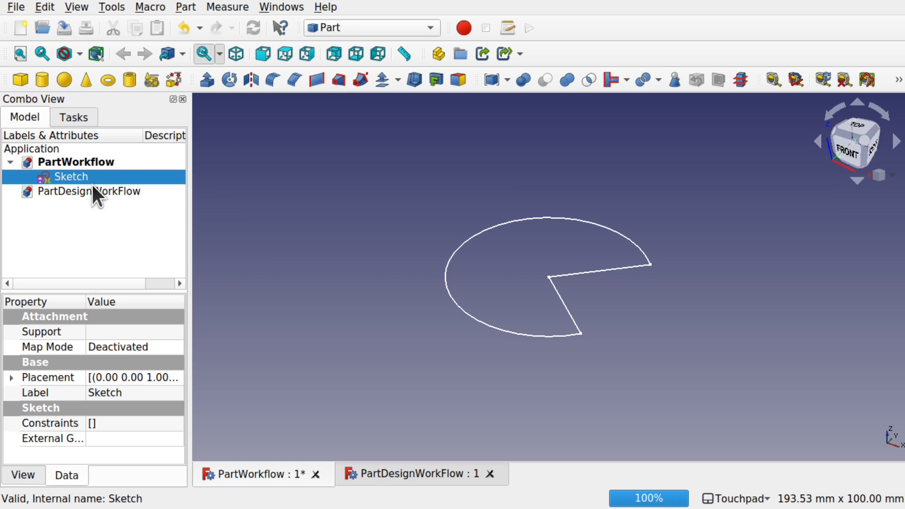
{"action": "left_click", "coordinate": [206, 83]}
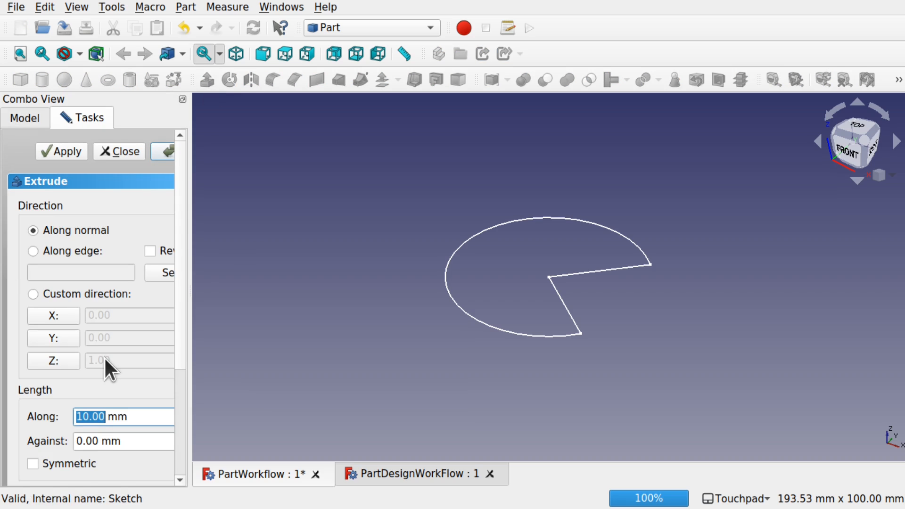
{"action": "left_click", "coordinate": [161, 152]}
{"action": "left_click_drag", "start_coordinate": [188, 182], "coordinate": [254, 178]}
{"action": "left_click_drag", "start_coordinate": [583, 199], "coordinate": [448, 255], "text": "alt"}
{"action": "left_click", "coordinate": [446, 246]}
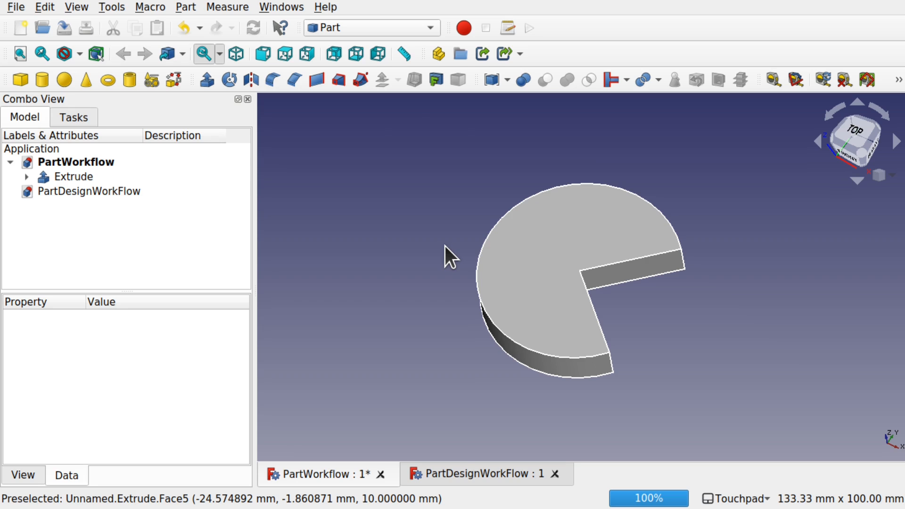
In the PartDesignWorkFlow document, switch to the Part Design workbench and create a body with a new sketch on the XY plane.
{"action": "double_click", "coordinate": [104, 195]}
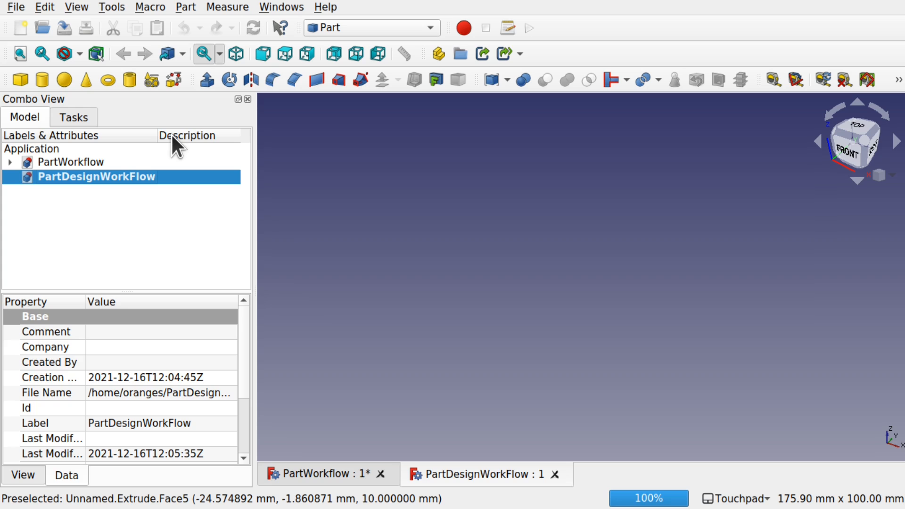
{"action": "left_click", "coordinate": [370, 23]}
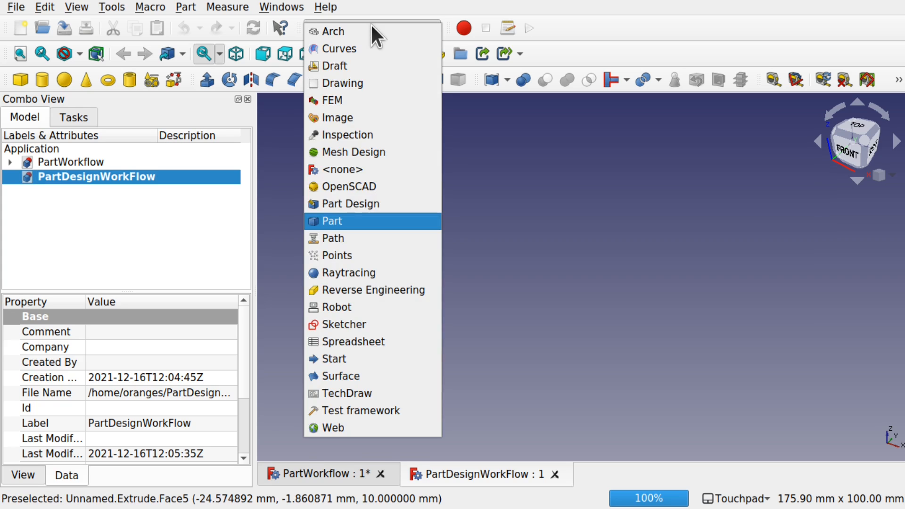
{"action": "left_click", "coordinate": [379, 204]}
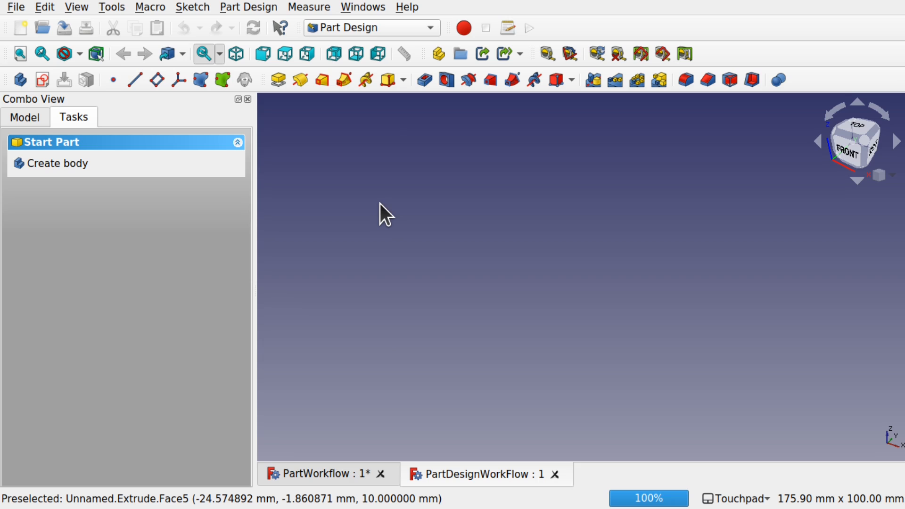
{"action": "left_click", "coordinate": [14, 77]}
{"action": "left_click", "coordinate": [40, 80]}
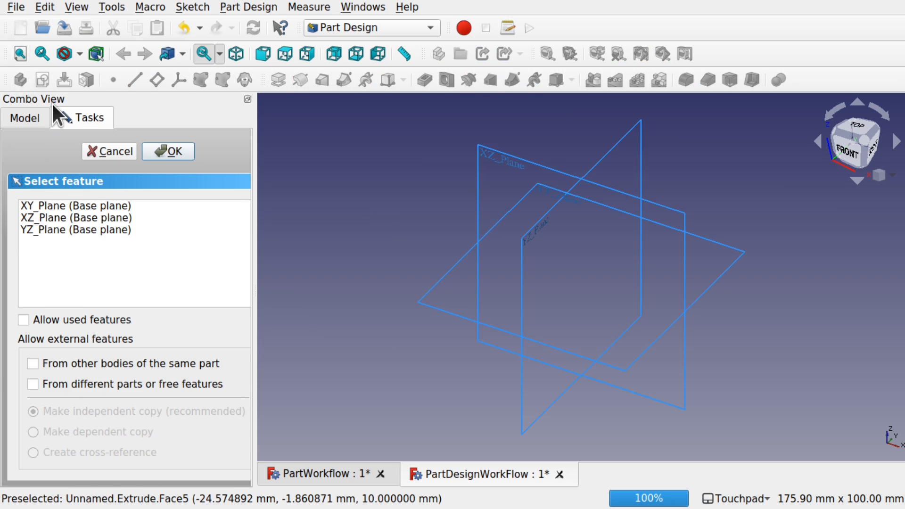
{"action": "left_click", "coordinate": [69, 204]}
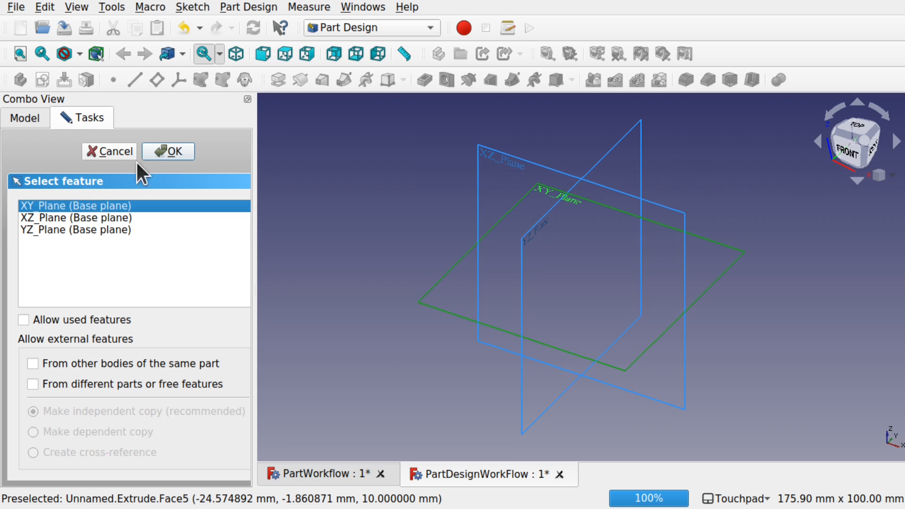
{"action": "left_click", "coordinate": [170, 155]}
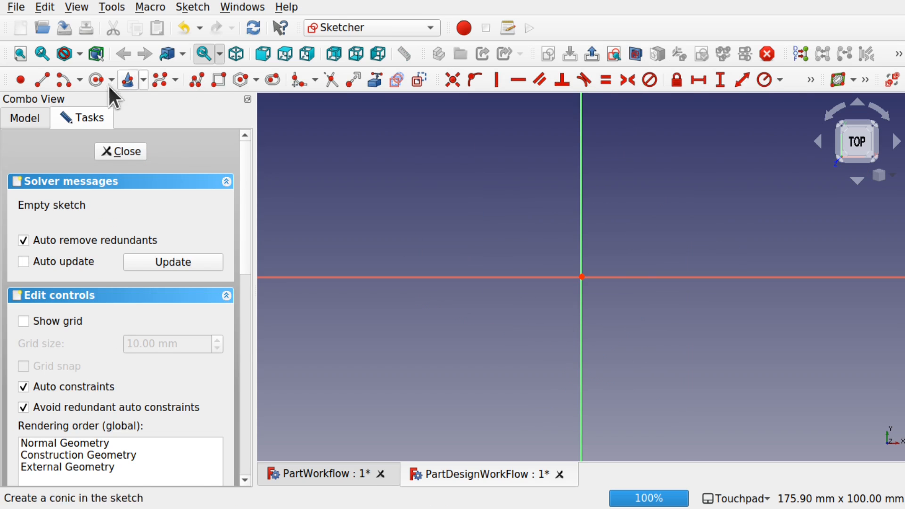
{"action": "left_click", "coordinate": [97, 80]}
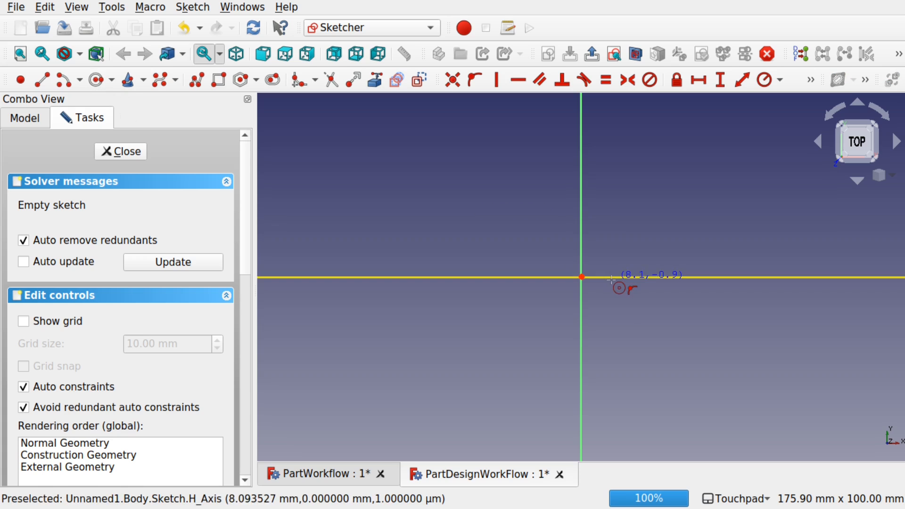
{"action": "left_click", "coordinate": [582, 277]}
{"action": "left_click", "coordinate": [671, 346]}
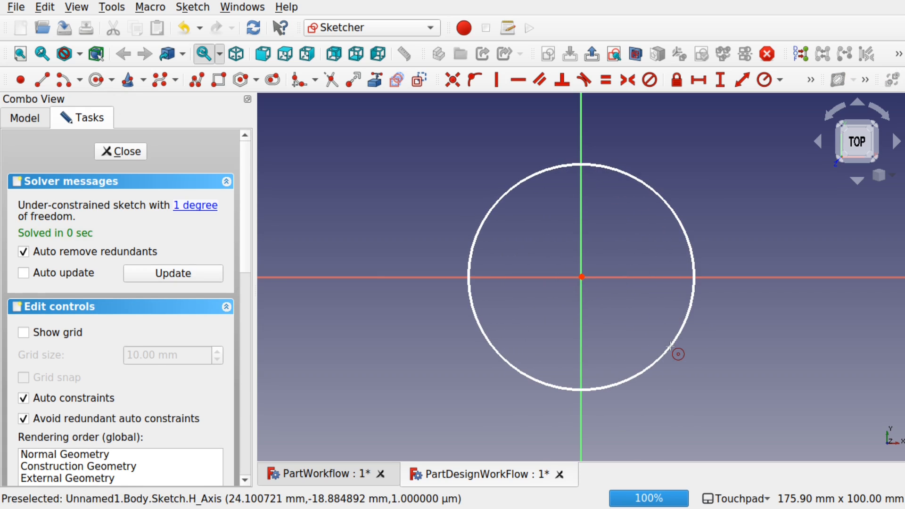
{"action": "right_click", "coordinate": [646, 247]}
{"action": "left_click", "coordinate": [679, 217]}
{"action": "key", "text": "Delete"}
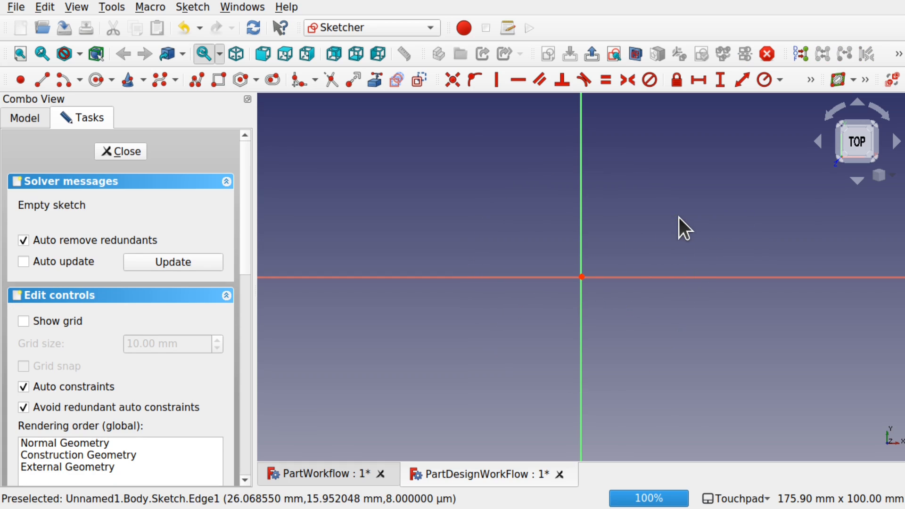
Sketch a large arc about 67 mm in diameter, centred on the origin, with its gap facing the positive X side.
{"action": "left_click", "coordinate": [79, 80]}
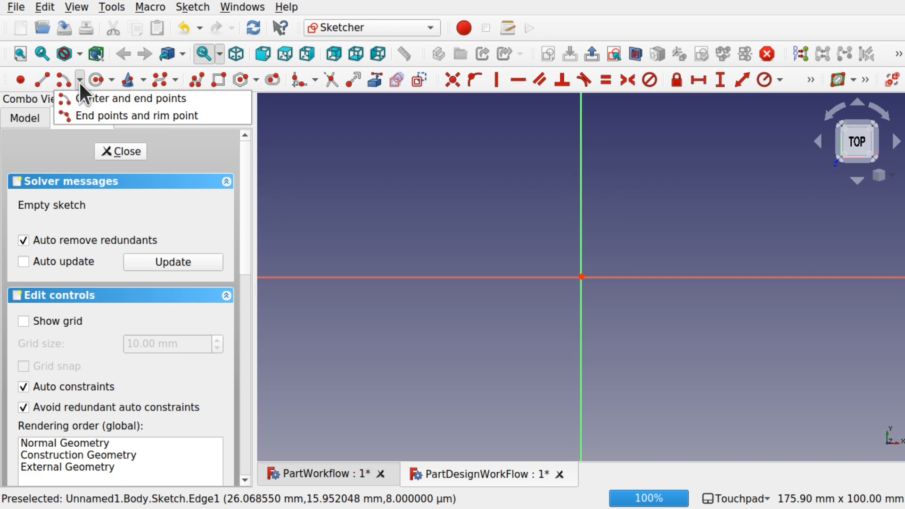
{"action": "left_click", "coordinate": [65, 80]}
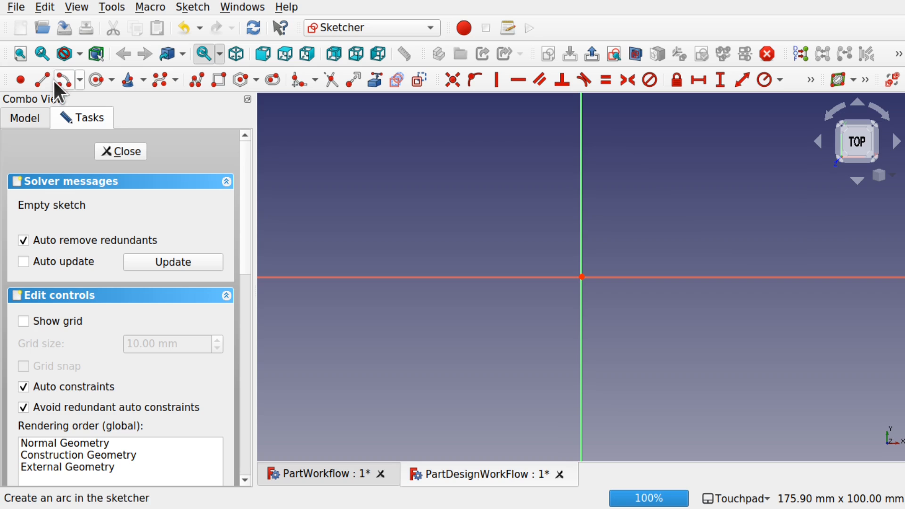
{"action": "left_click", "coordinate": [61, 83]}
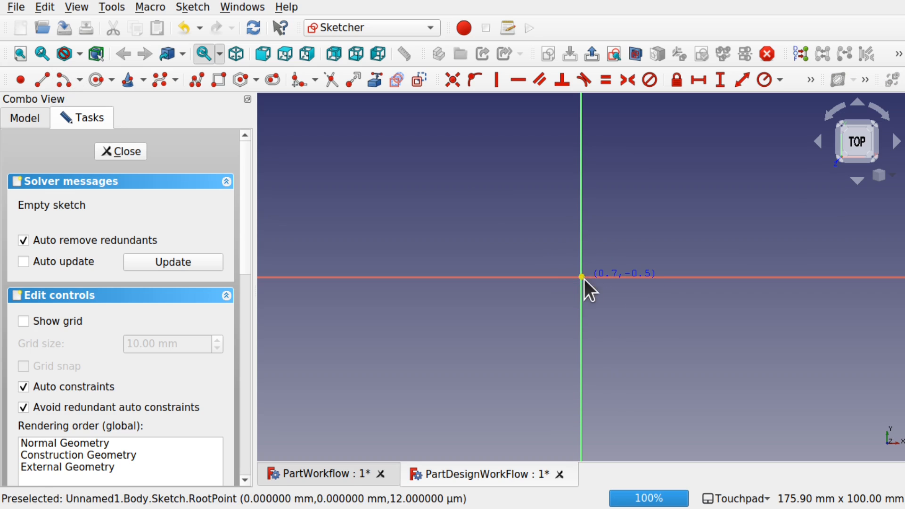
{"action": "left_click", "coordinate": [582, 277]}
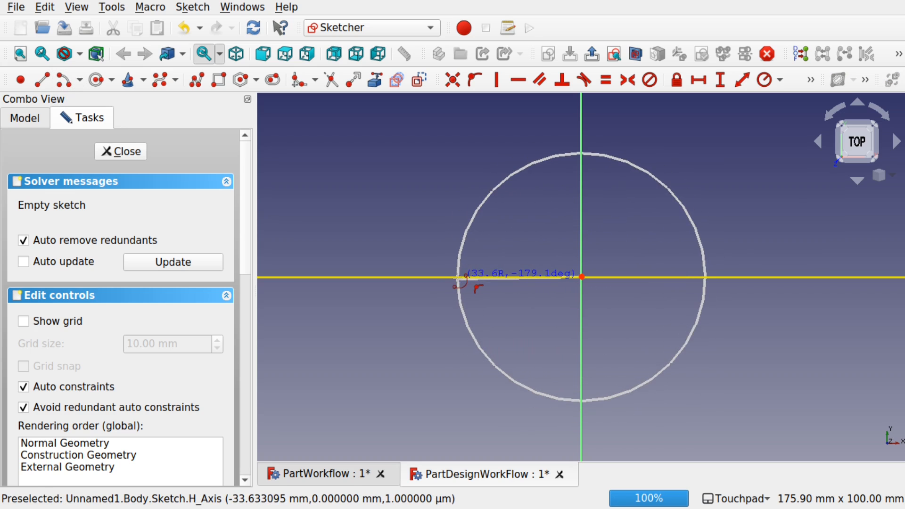
{"action": "left_click", "coordinate": [685, 339]}
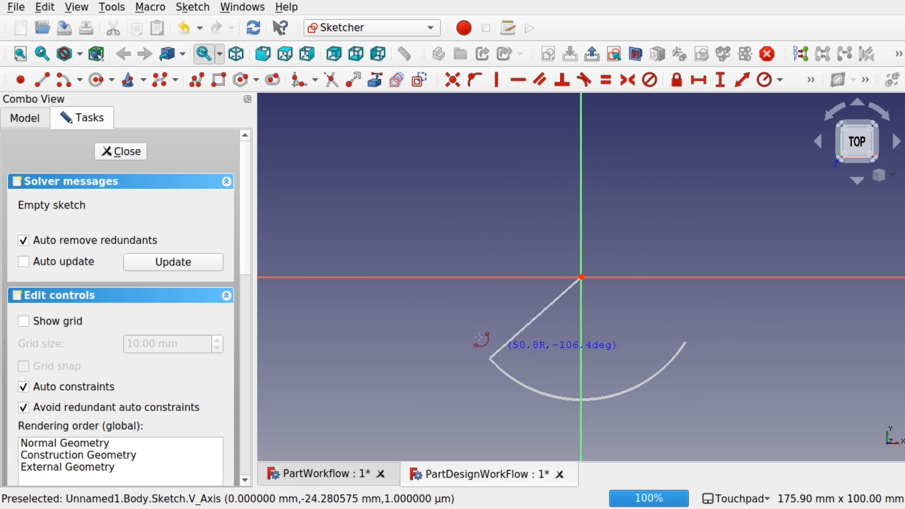
{"action": "left_click", "coordinate": [659, 218]}
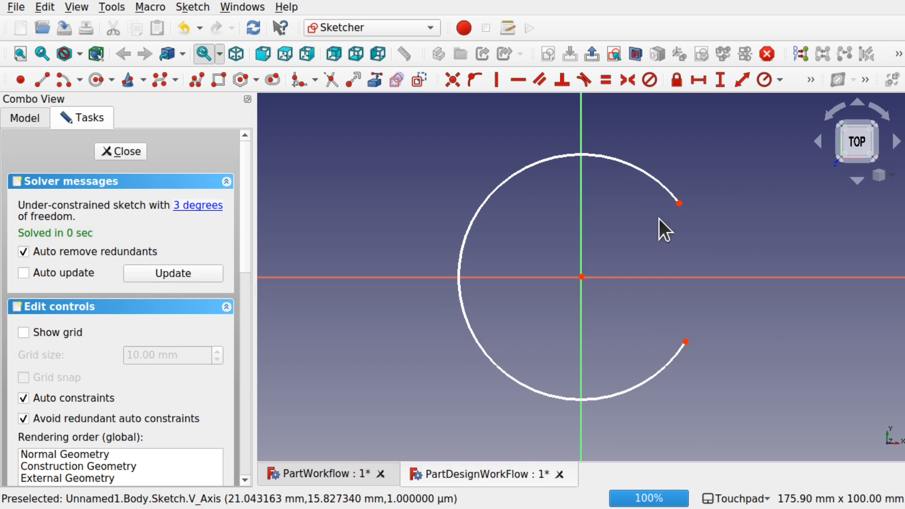
Draw a two-segment polyline from the arc's upper endpoint through the origin to its lower endpoint.
{"action": "left_click", "coordinate": [41, 80]}
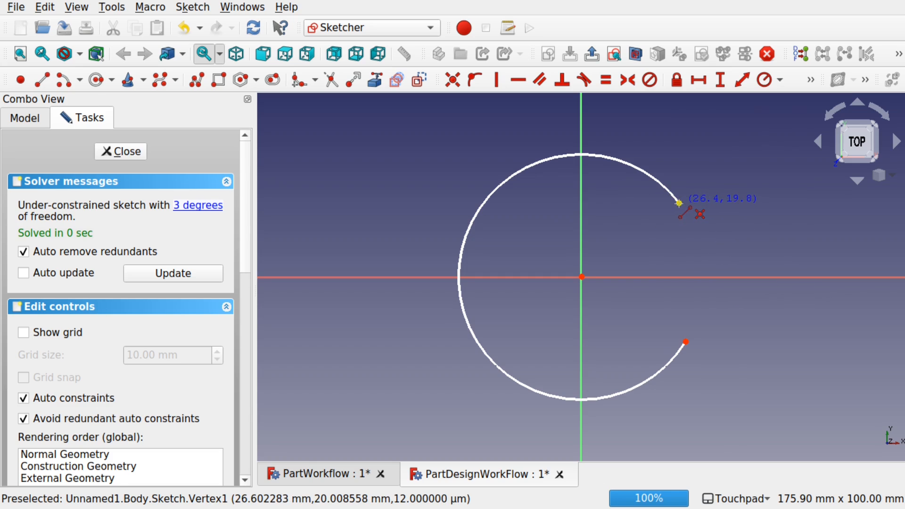
{"action": "left_click", "coordinate": [197, 81]}
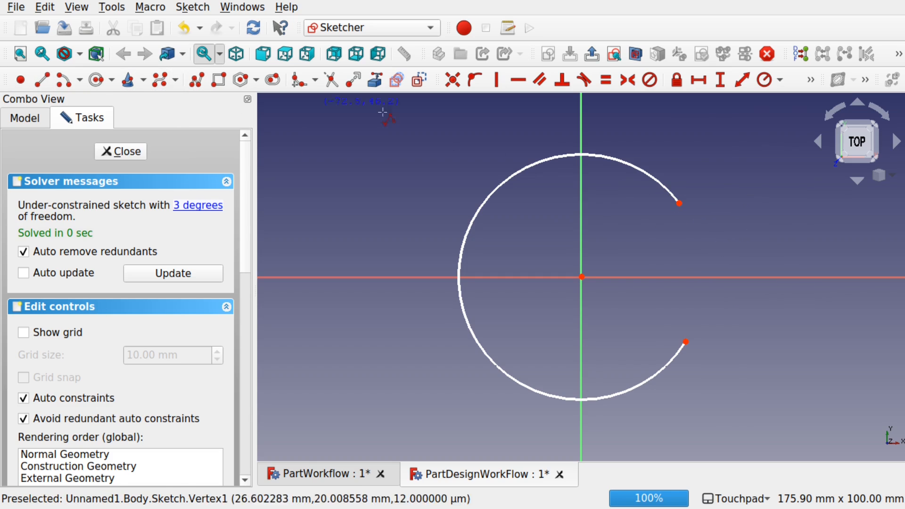
{"action": "left_click", "coordinate": [680, 204]}
{"action": "left_click", "coordinate": [582, 277]}
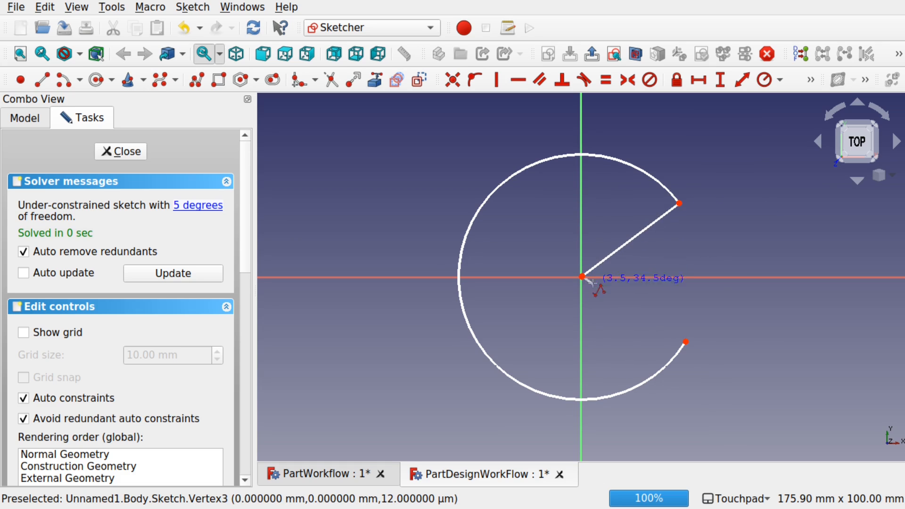
{"action": "left_click", "coordinate": [686, 340]}
{"action": "right_click", "coordinate": [720, 329]}
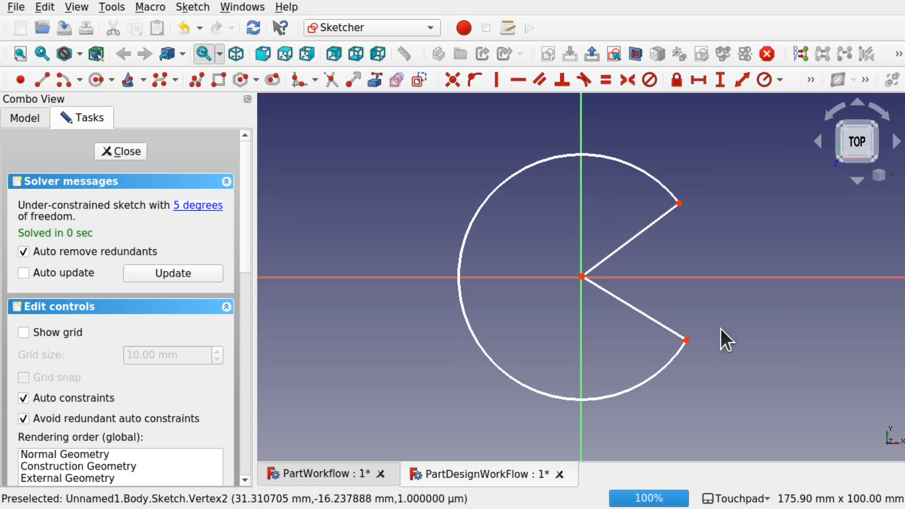
Apply a vertical constraint between the arc's upper and lower endpoints.
{"action": "left_click", "coordinate": [680, 204]}
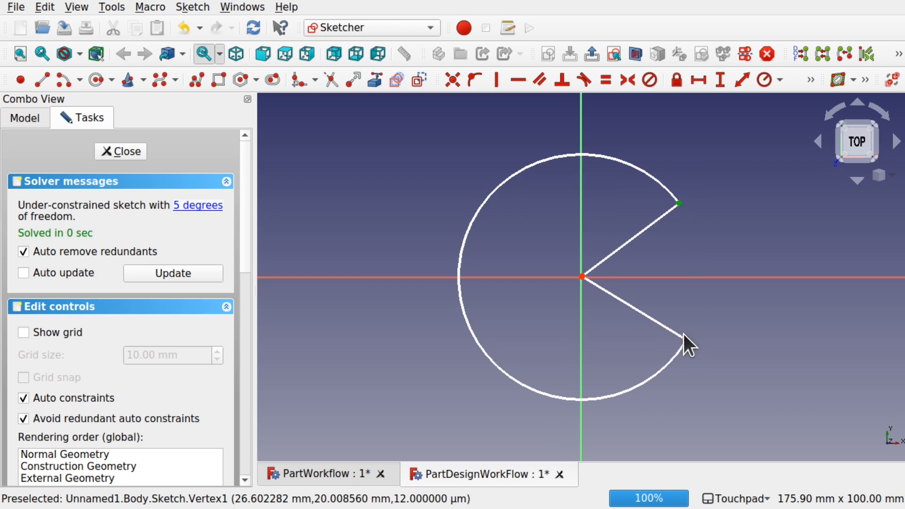
{"action": "left_click", "coordinate": [687, 341]}
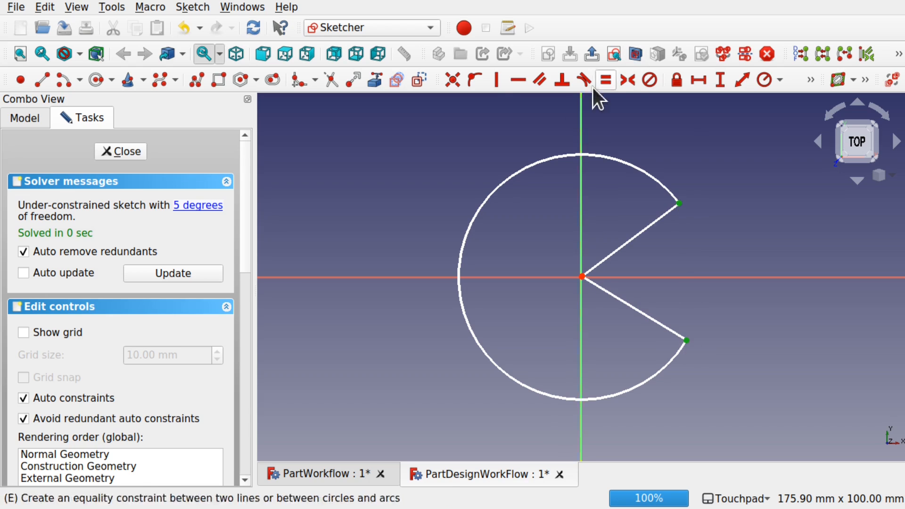
{"action": "left_click", "coordinate": [497, 80]}
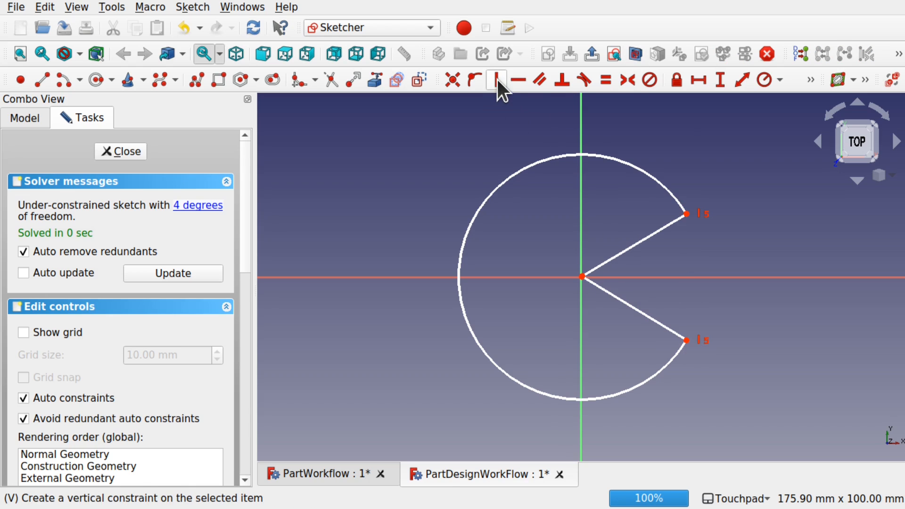
Constrain the arc's diameter to 65 mm.
{"action": "left_click", "coordinate": [631, 163]}
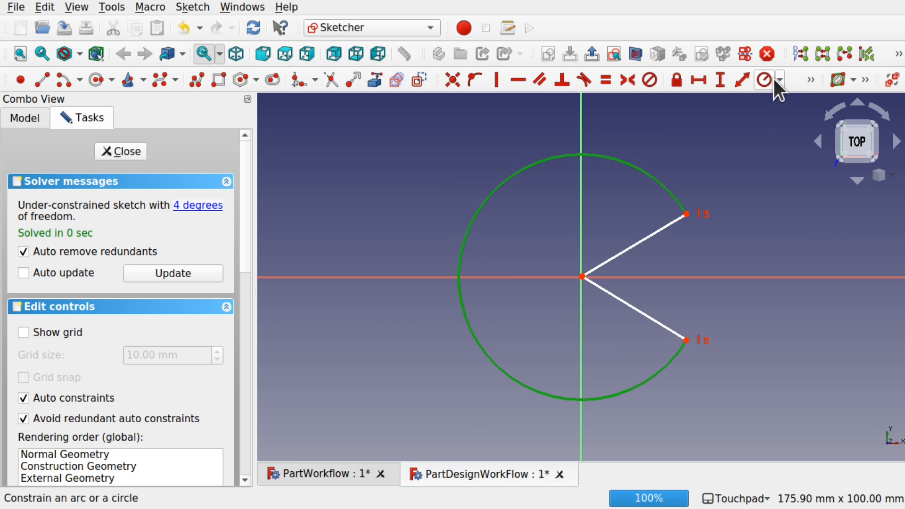
{"action": "left_click", "coordinate": [780, 80]}
{"action": "left_click", "coordinate": [785, 115]}
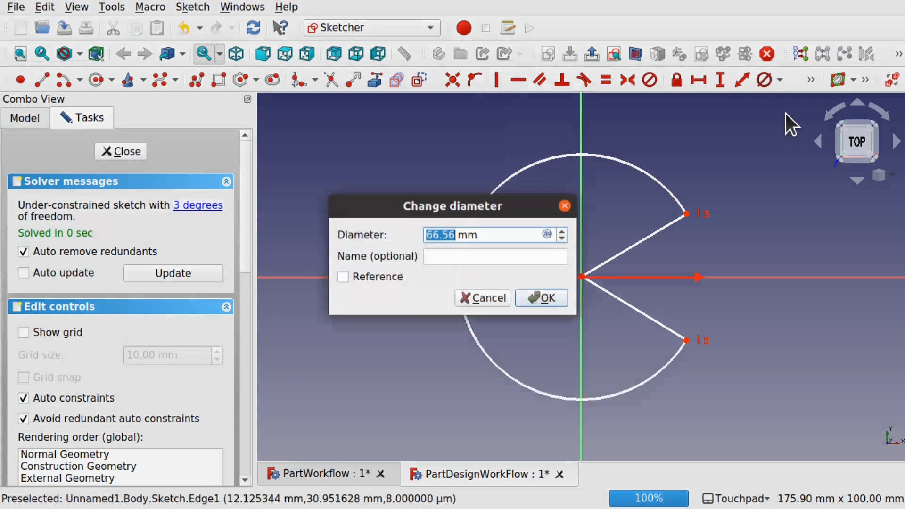
{"action": "type", "text": "65"}
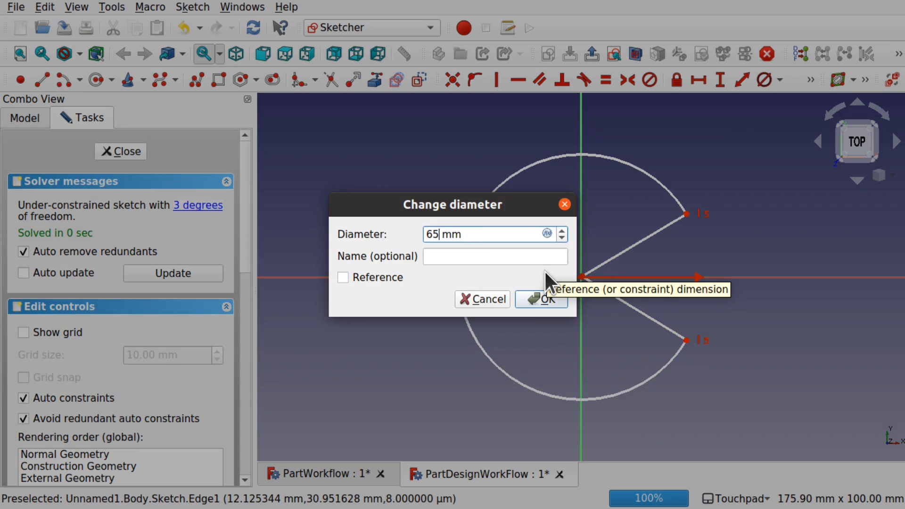
{"action": "left_click", "coordinate": [546, 297]}
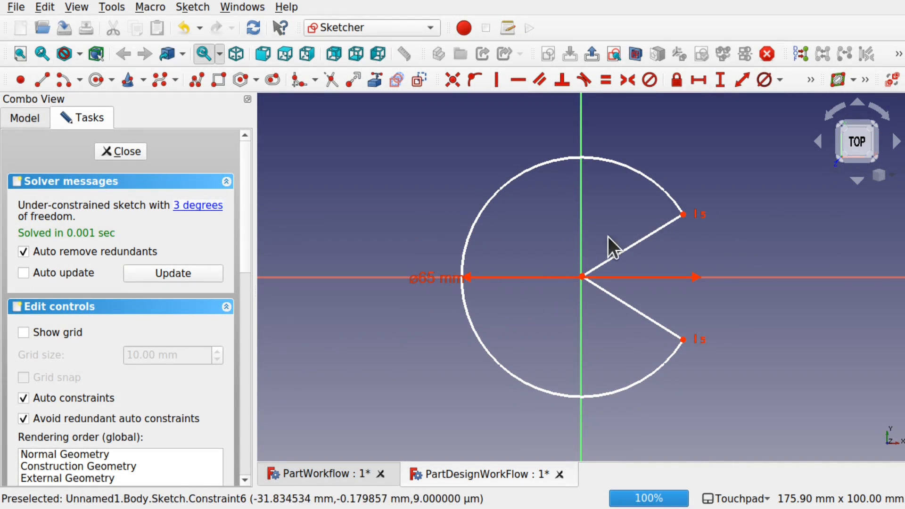
Constrain the vertical distance between the arc's two endpoints to 35 mm.
{"action": "mouse_move", "coordinate": [684, 215]}
{"action": "left_mouse_down"}
{"action": "mouse_move", "coordinate": [686, 203]}
{"action": "mouse_move", "coordinate": [689, 222]}
{"action": "mouse_move", "coordinate": [689, 207]}
{"action": "mouse_move", "coordinate": [683, 212]}
{"action": "left_mouse_up"}
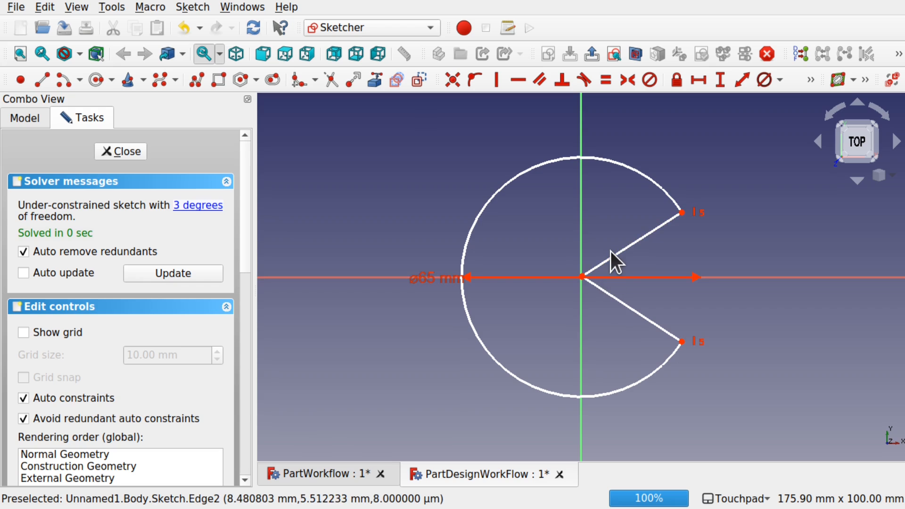
{"action": "left_click", "coordinate": [683, 214]}
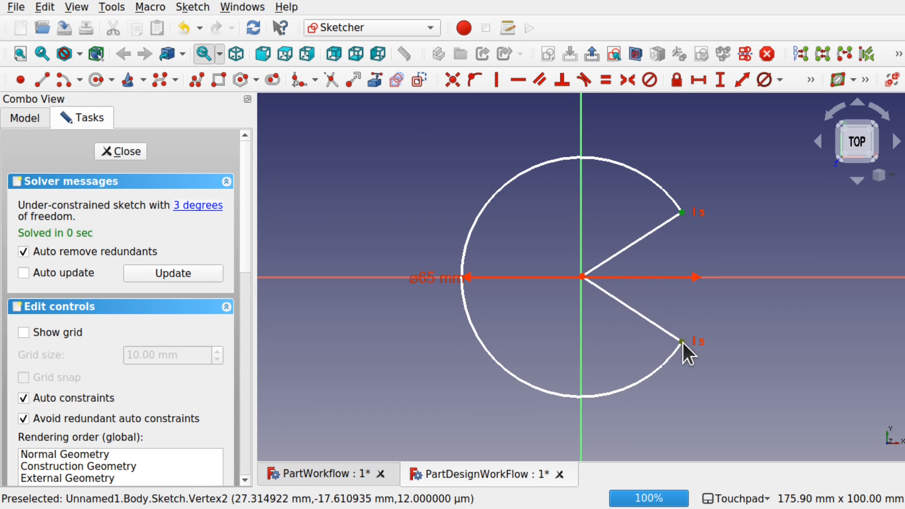
{"action": "left_click", "coordinate": [683, 341]}
{"action": "left_click", "coordinate": [719, 80]}
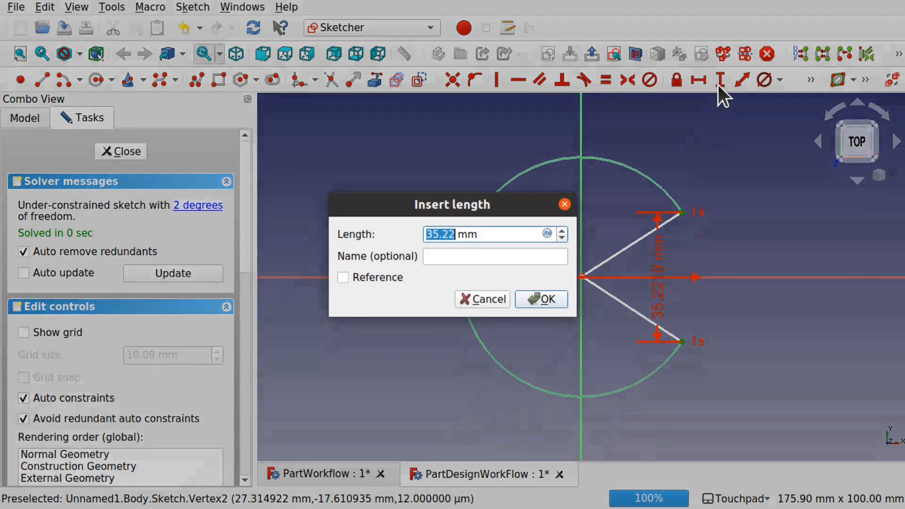
{"action": "type", "text": "35"}
{"action": "key", "text": "Return"}
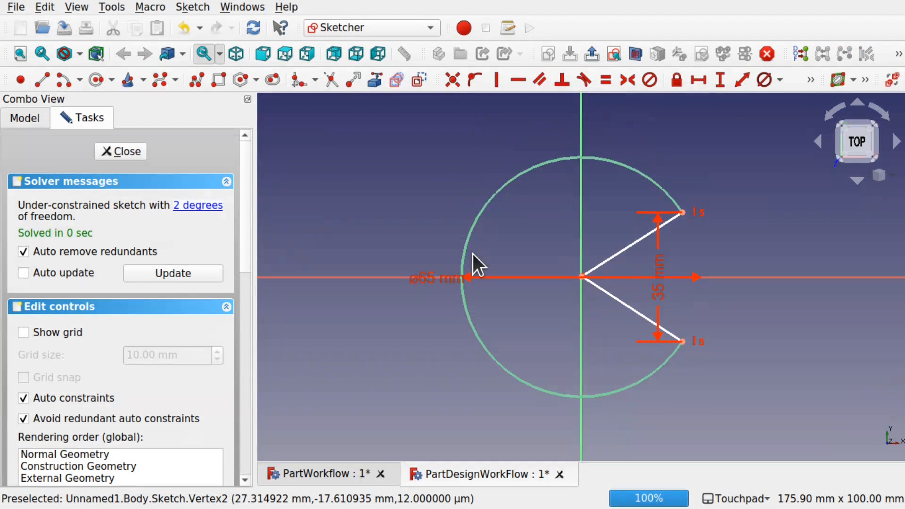
Pull the two line segments' shared corner off the origin and constrain it coincident with the sketch origin.
{"action": "left_click_drag", "start_coordinate": [582, 276], "coordinate": [604, 258]}
{"action": "left_click", "coordinate": [599, 262]}
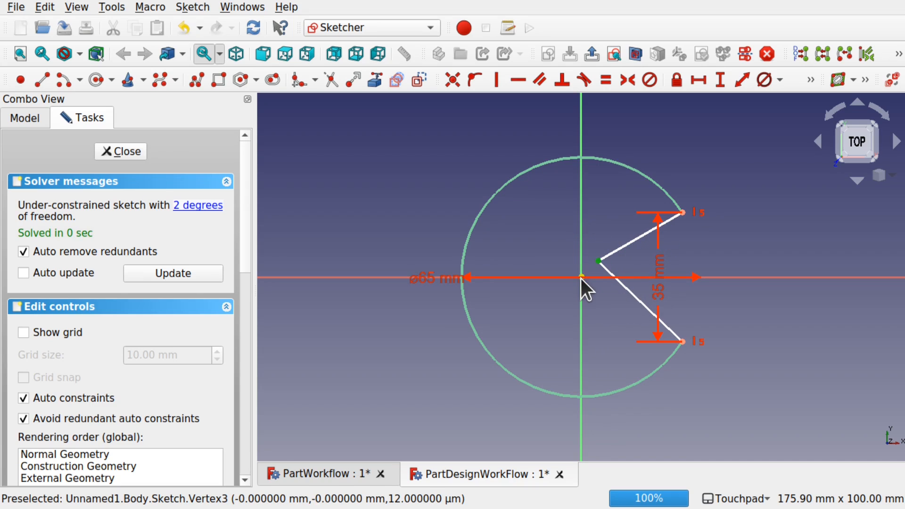
{"action": "scroll", "coordinate": [583, 277], "scroll_direction": "up", "scroll_amount": 5}
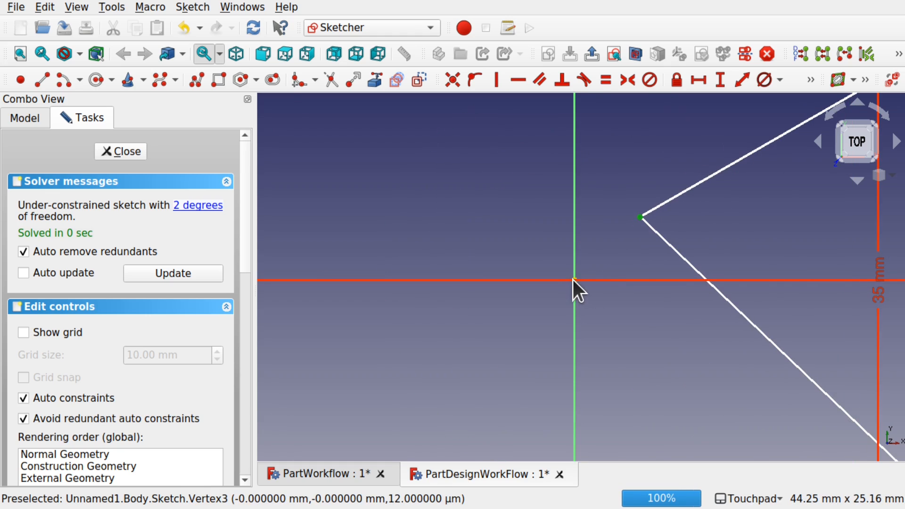
{"action": "left_click", "coordinate": [574, 280]}
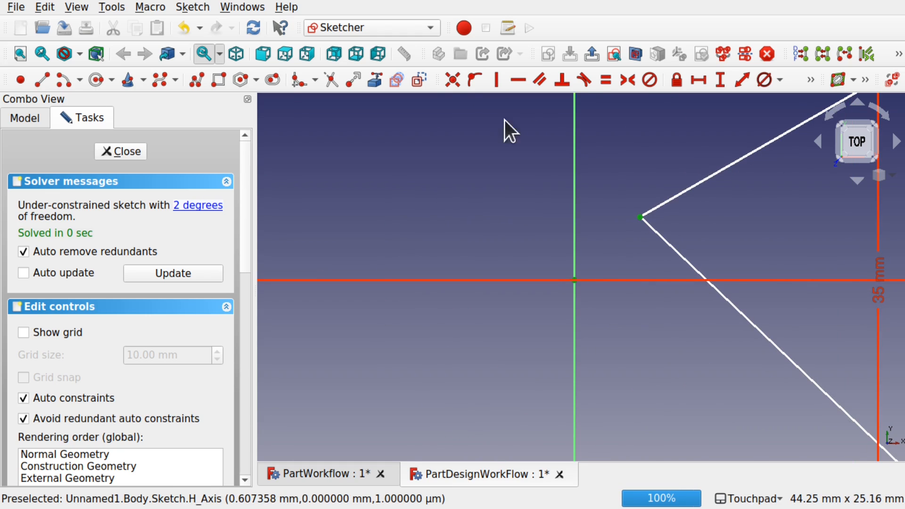
{"action": "left_click", "coordinate": [452, 80]}
{"action": "scroll", "coordinate": [560, 217], "scroll_direction": "down", "scroll_amount": 5}
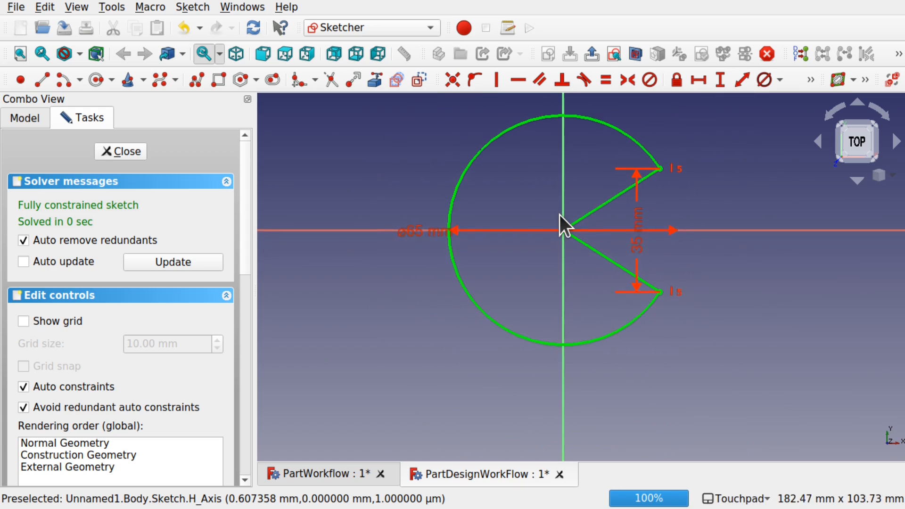
{"action": "scroll", "coordinate": [559, 215], "scroll_direction": "down", "scroll_amount": 1}
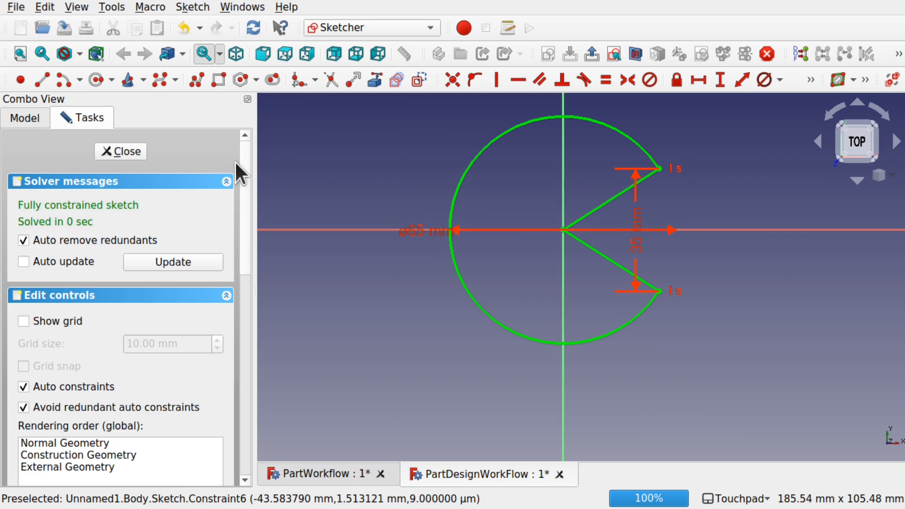
Finish the notched-disc sketch and pad it by a 10 mm dimension.
{"action": "left_click", "coordinate": [130, 154]}
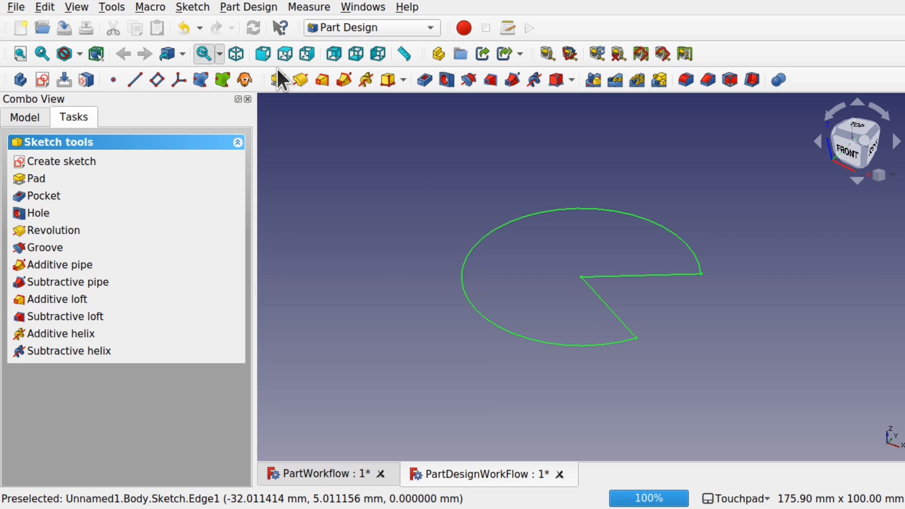
{"action": "left_click", "coordinate": [238, 8]}
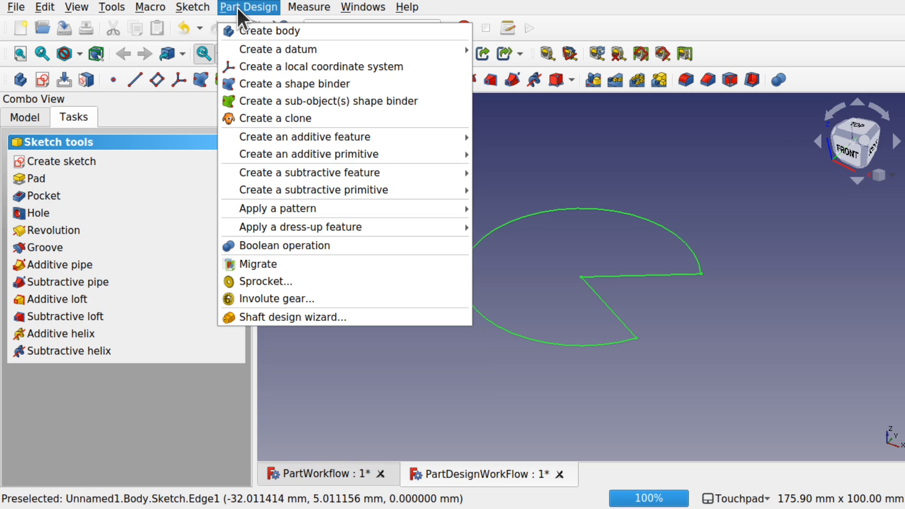
{"action": "mouse_move", "coordinate": [363, 139]}
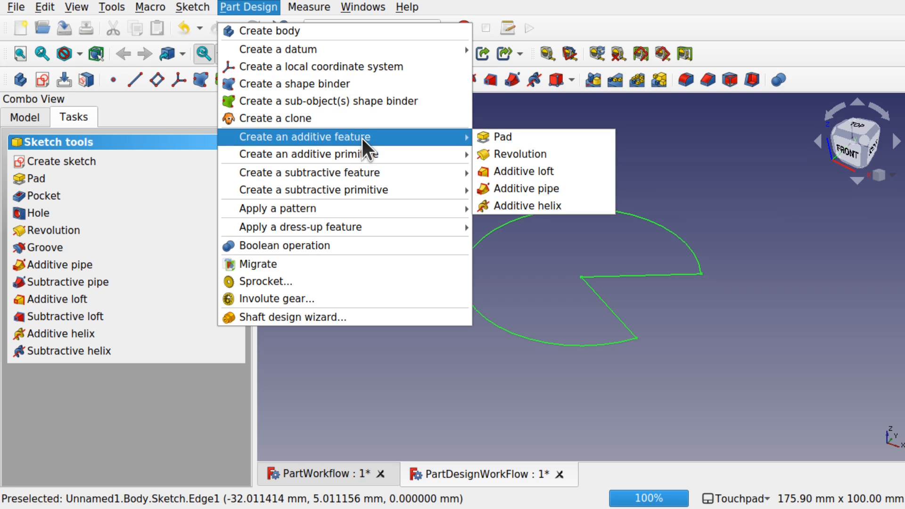
{"action": "left_click", "coordinate": [502, 138]}
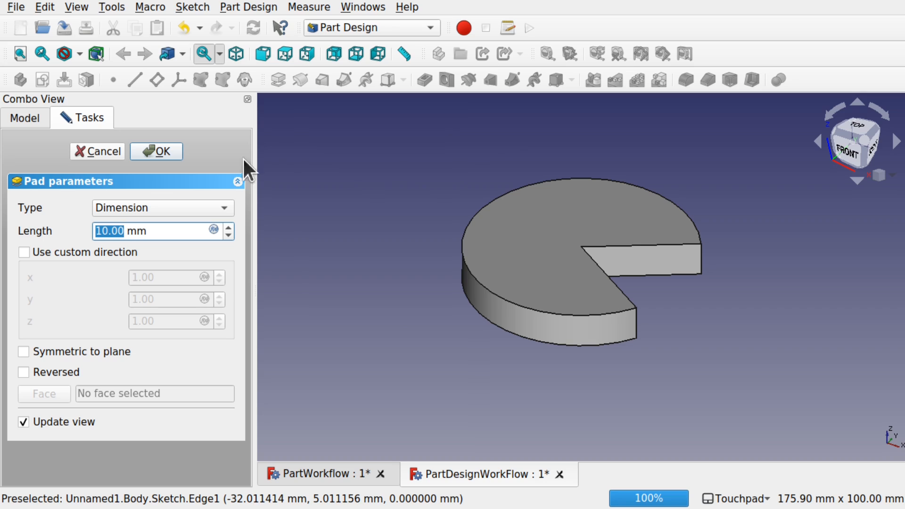
{"action": "left_click", "coordinate": [159, 152]}
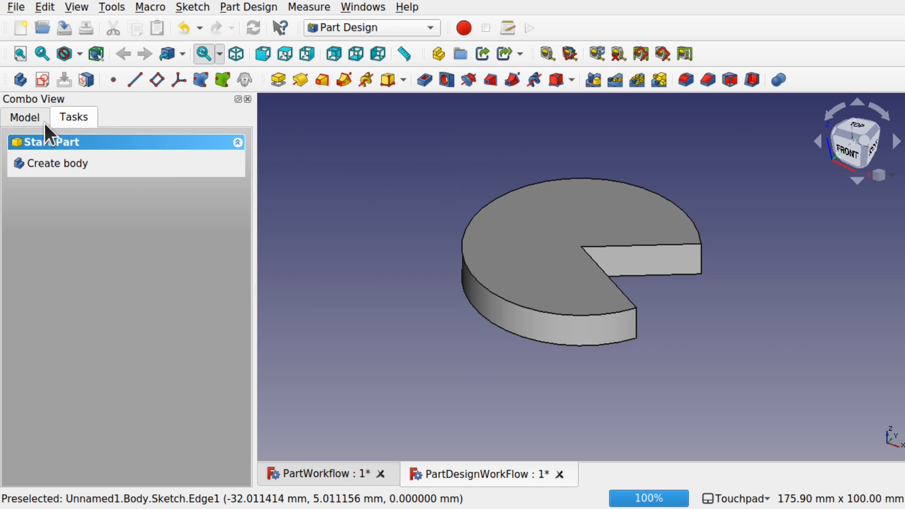
Compare the Extrude in PartWorkflow with the Body and its Pad in PartDesignWorkFlow.
{"action": "left_click", "coordinate": [31, 122]}
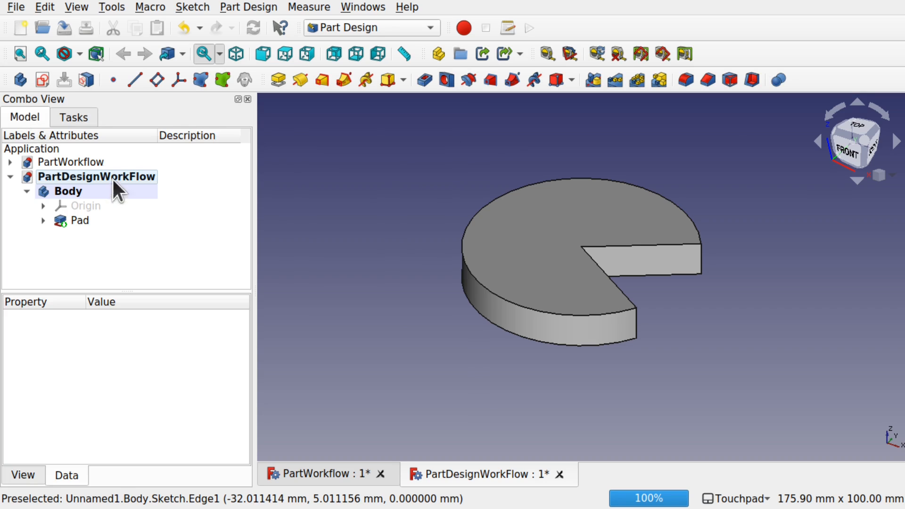
{"action": "left_click", "coordinate": [10, 162]}
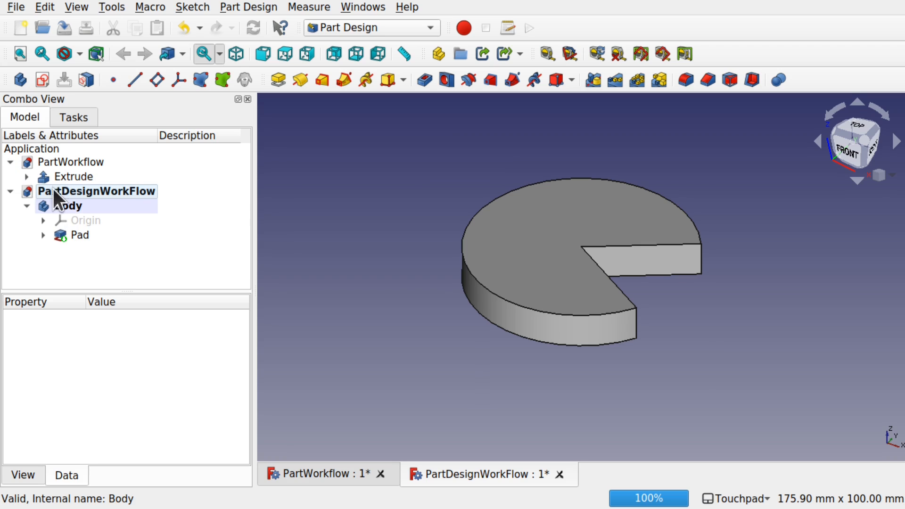
{"action": "left_click", "coordinate": [85, 181]}
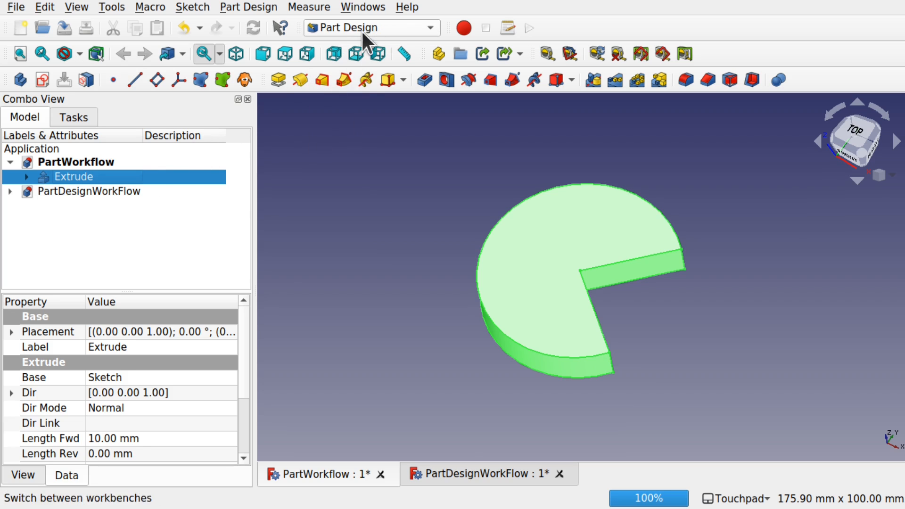
{"action": "left_click", "coordinate": [451, 474]}
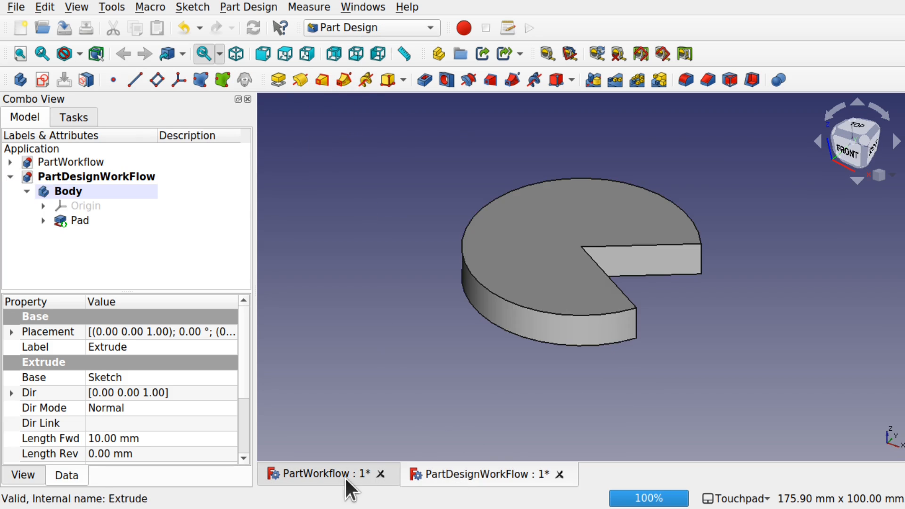
{"action": "left_click", "coordinate": [363, 474]}
{"action": "left_click", "coordinate": [454, 474]}
{"action": "left_click", "coordinate": [341, 476]}
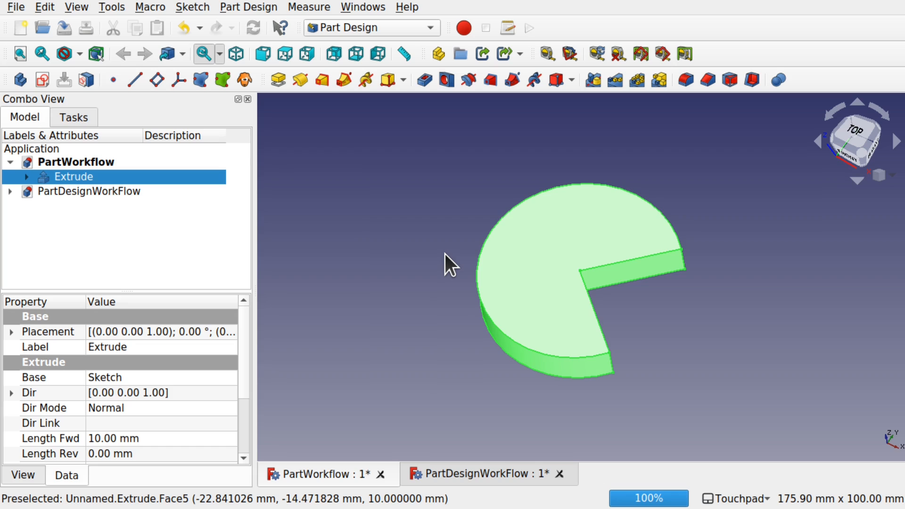
Delete the Extrude and its Sketch from PartWorkflow and the Body from PartDesignWorkFlow.
{"action": "left_click", "coordinate": [10, 191]}
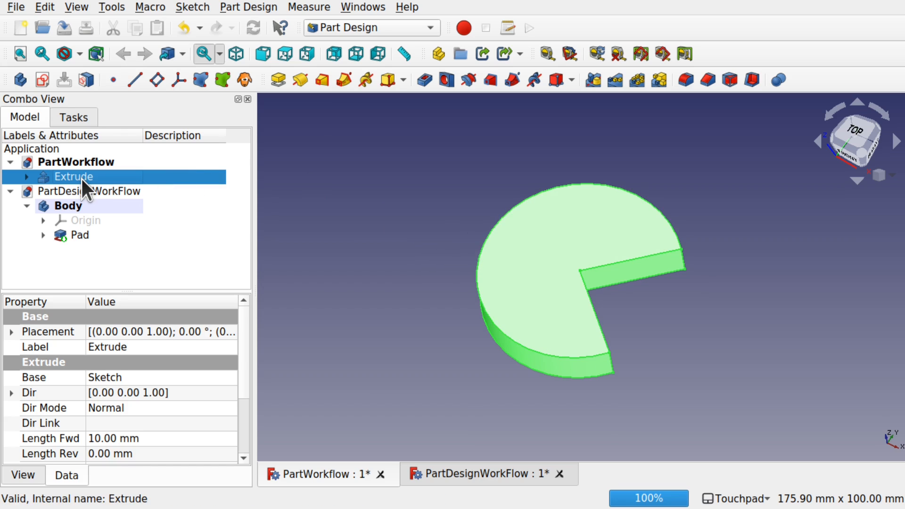
{"action": "key", "text": "Delete"}
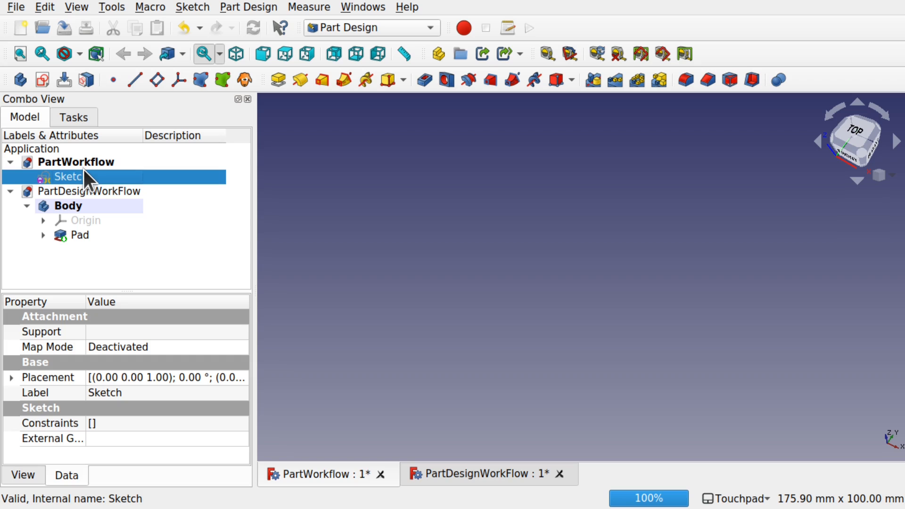
{"action": "key", "text": "Delete"}
{"action": "left_click", "coordinate": [76, 193]}
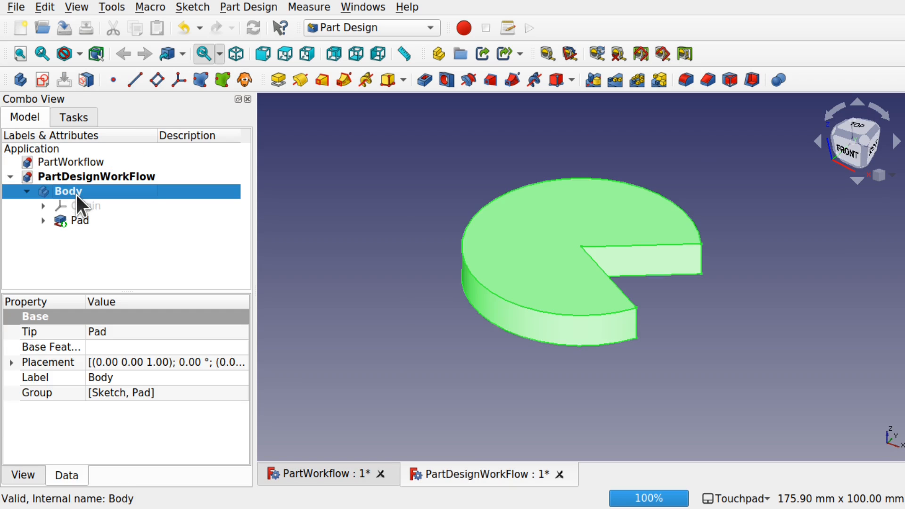
{"action": "key", "text": "Delete"}
Activate the empty PartWorkflow document and create a new sketch on the XY plane in the Sketcher workbench.
{"action": "left_click", "coordinate": [41, 162]}
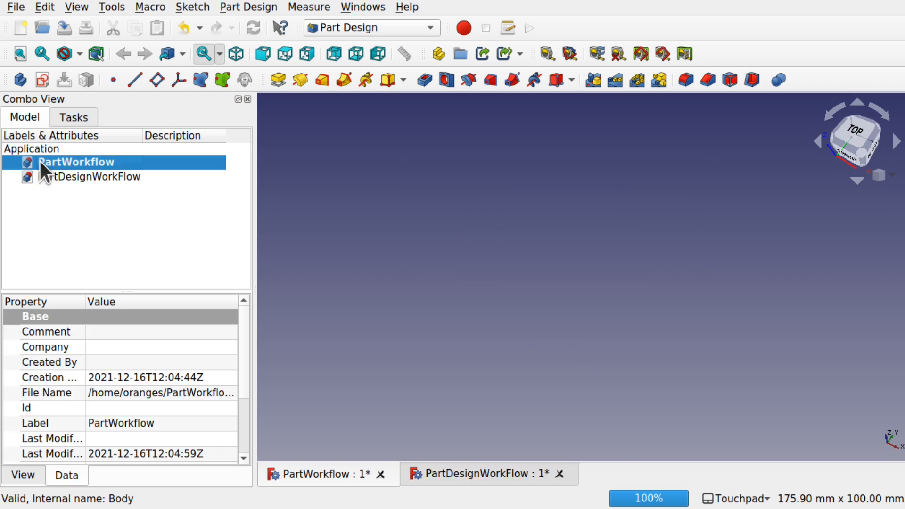
{"action": "left_click", "coordinate": [91, 176]}
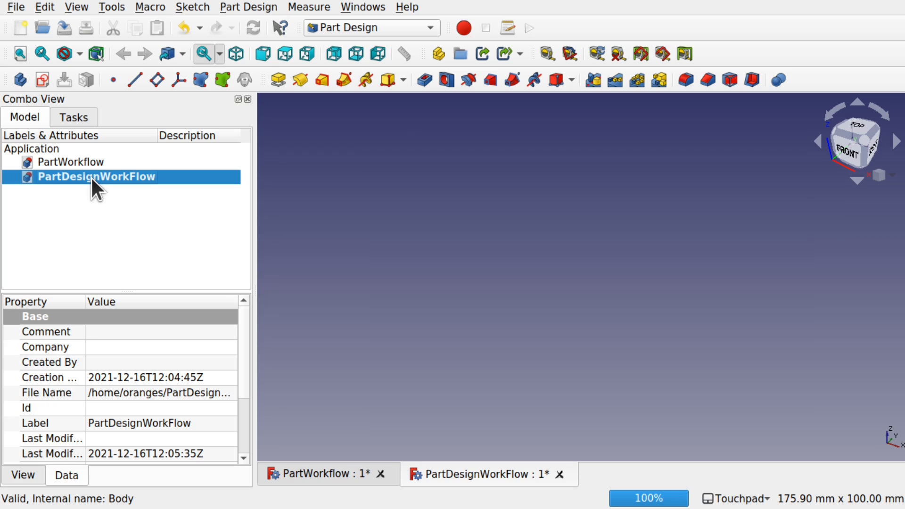
{"action": "left_click", "coordinate": [93, 163]}
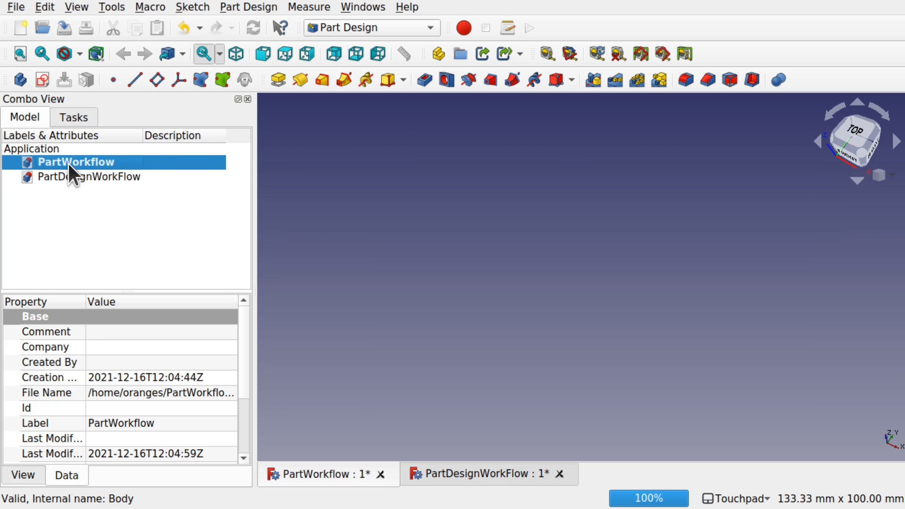
{"action": "left_click", "coordinate": [386, 25]}
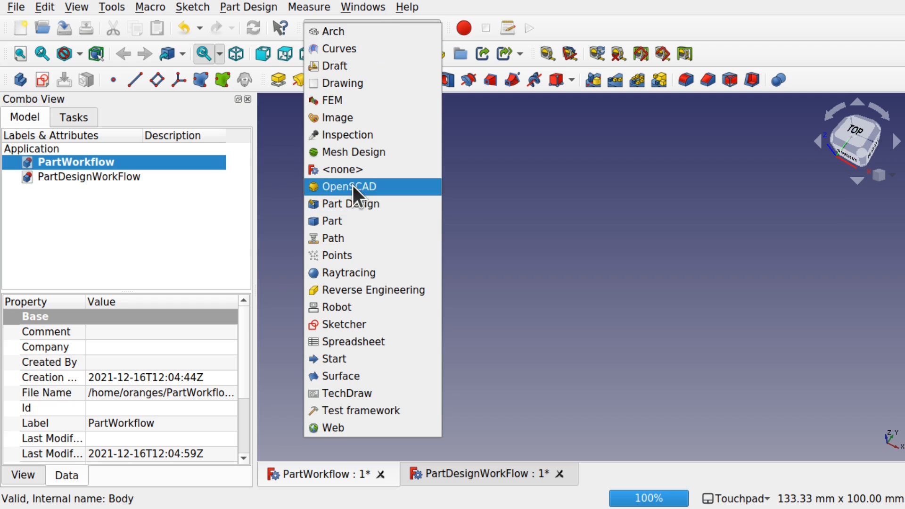
{"action": "left_click", "coordinate": [355, 215]}
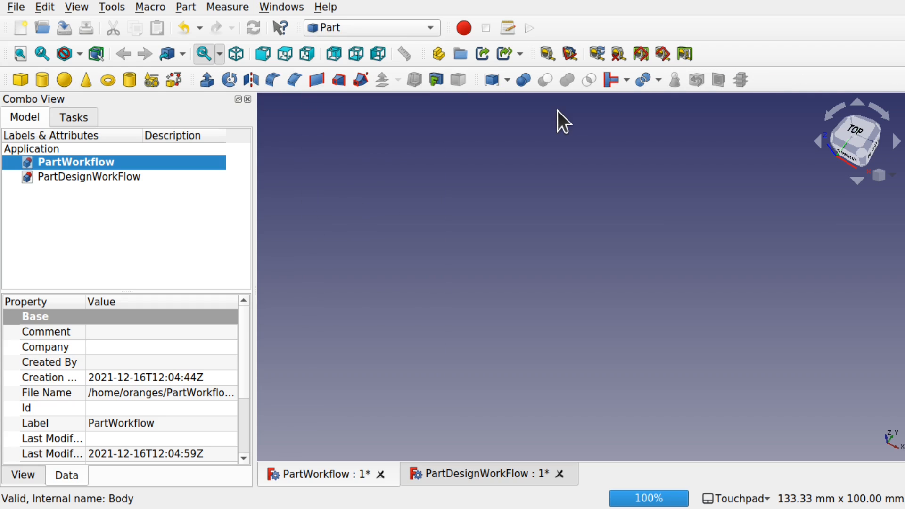
{"action": "left_click", "coordinate": [399, 28]}
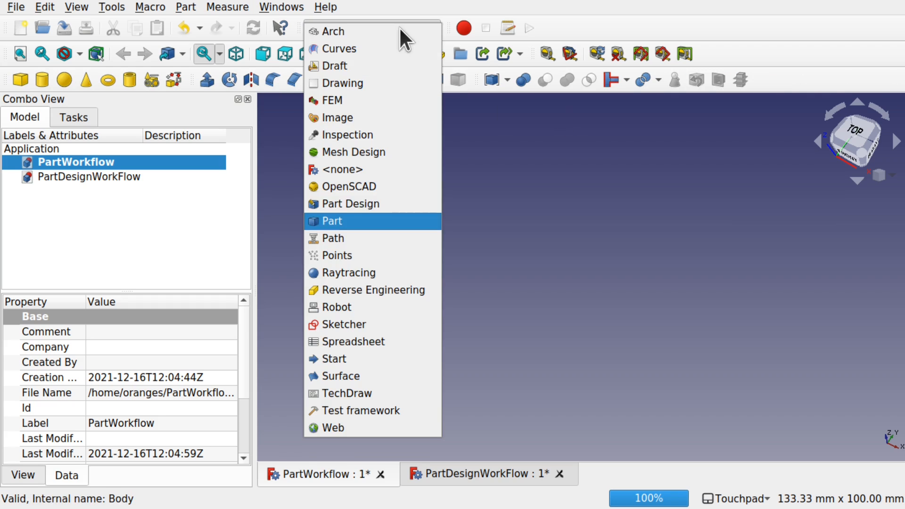
{"action": "left_click", "coordinate": [381, 325]}
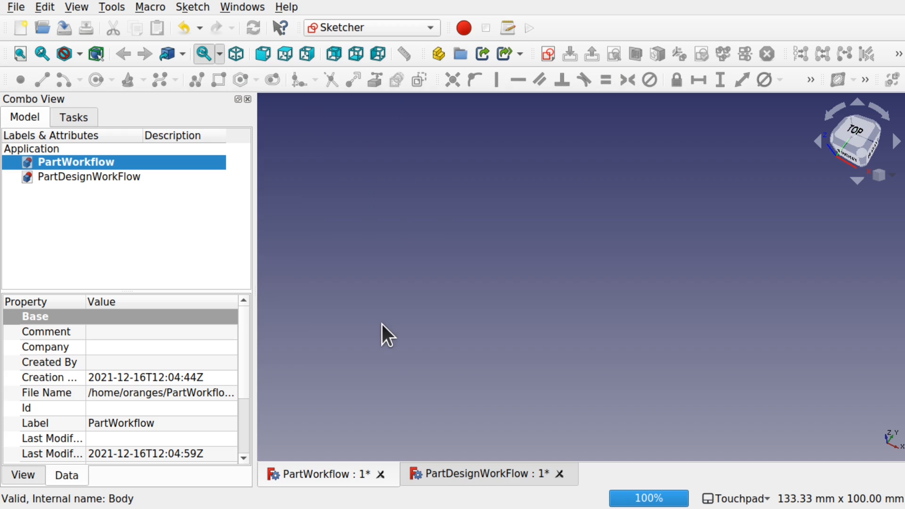
{"action": "left_click", "coordinate": [548, 54]}
{"action": "left_click", "coordinate": [514, 341]}
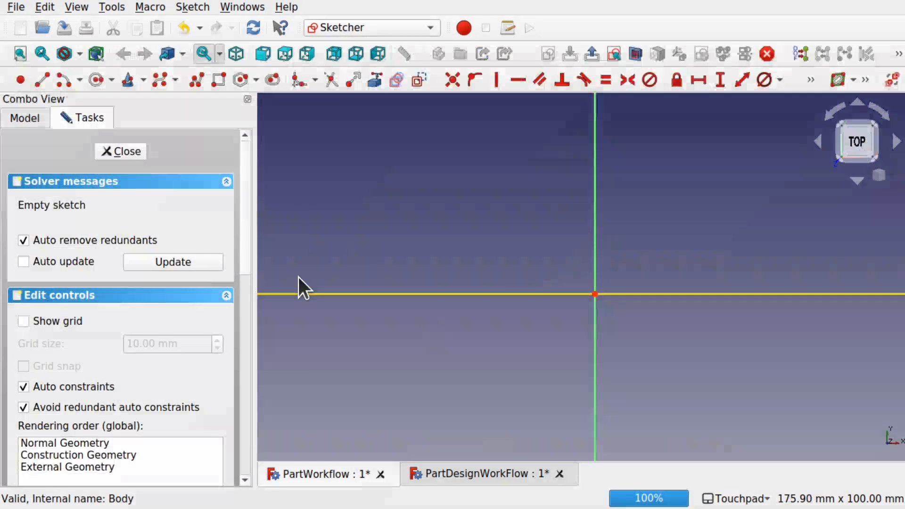
Draw a circle centred on the sketch origin and finish the sketch.
{"action": "left_click", "coordinate": [97, 80]}
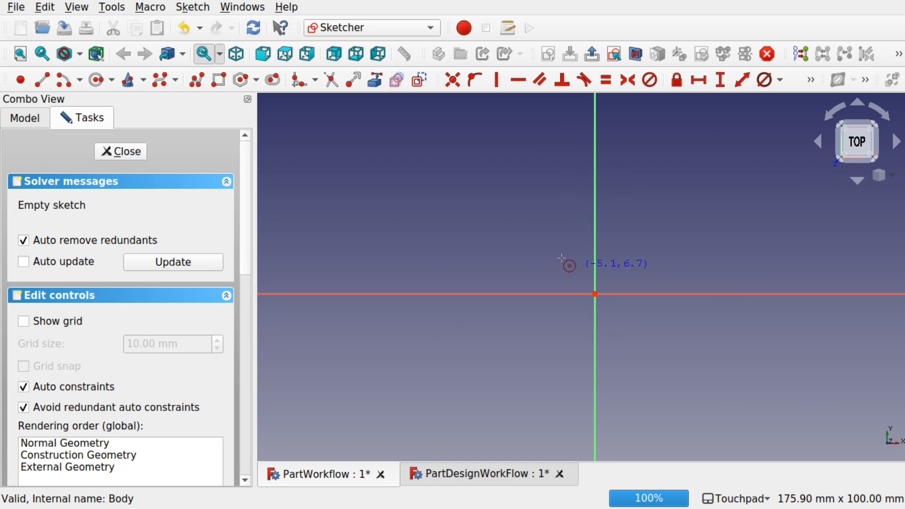
{"action": "left_click", "coordinate": [595, 294]}
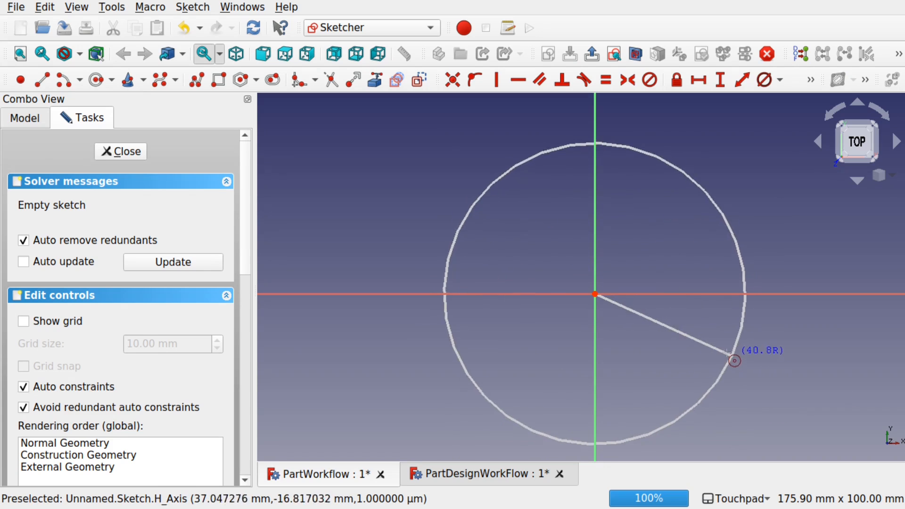
{"action": "left_click", "coordinate": [715, 351]}
{"action": "left_click", "coordinate": [135, 151]}
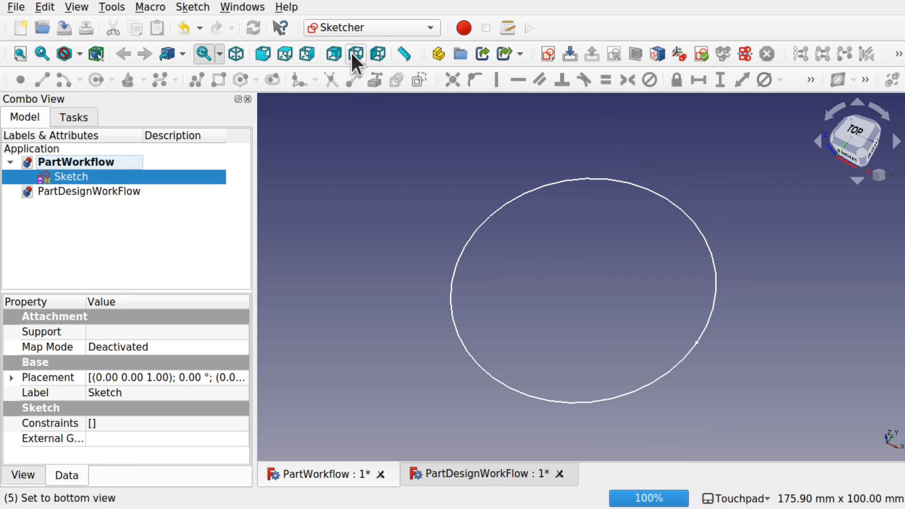
Extrude the circle sketch 10 mm along its normal as a solid using the Part workbench.
{"action": "left_click", "coordinate": [373, 24]}
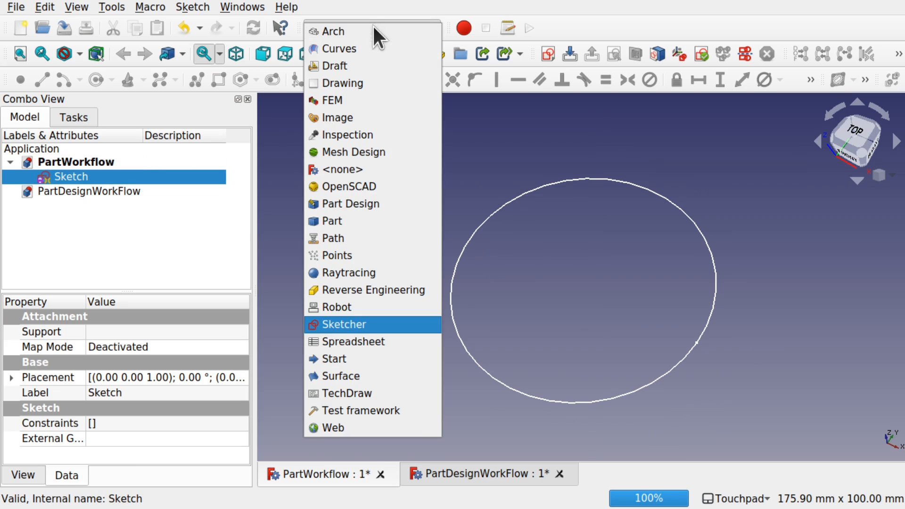
{"action": "left_click", "coordinate": [370, 224]}
{"action": "left_click", "coordinate": [208, 81]}
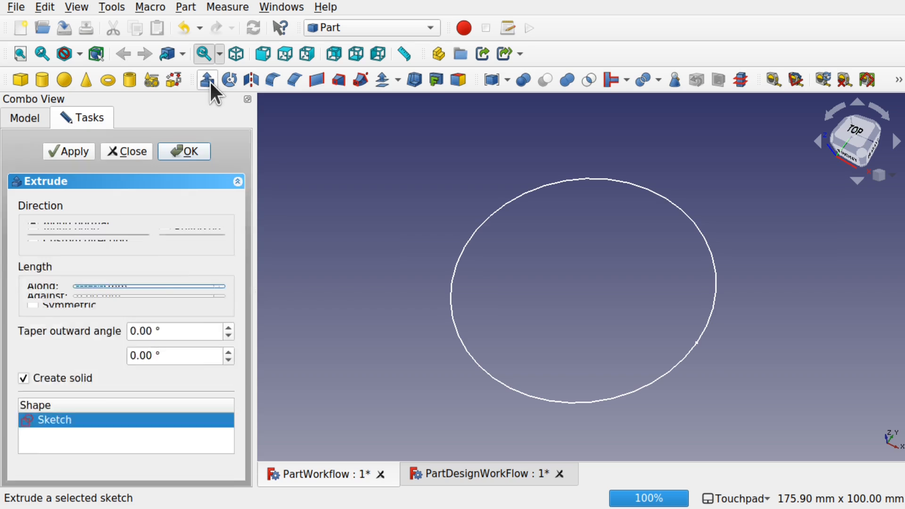
{"action": "left_click", "coordinate": [183, 151]}
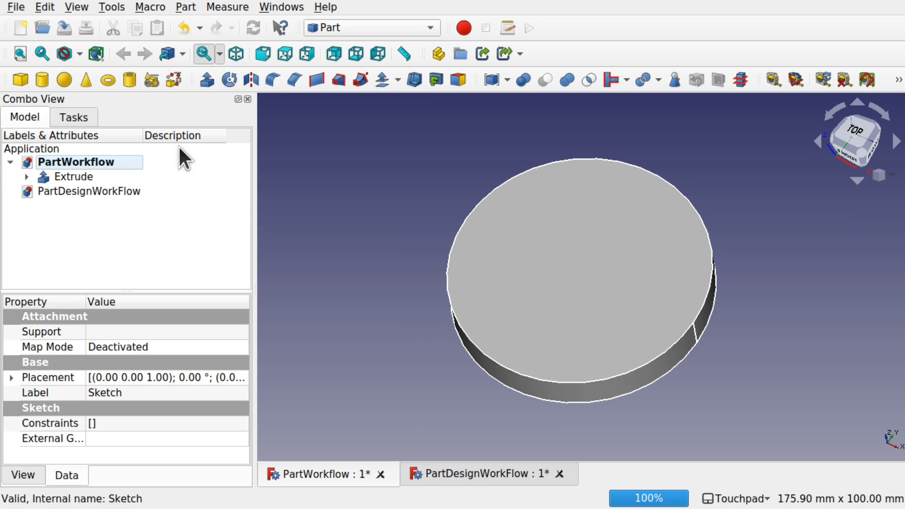
{"action": "left_click", "coordinate": [391, 226]}
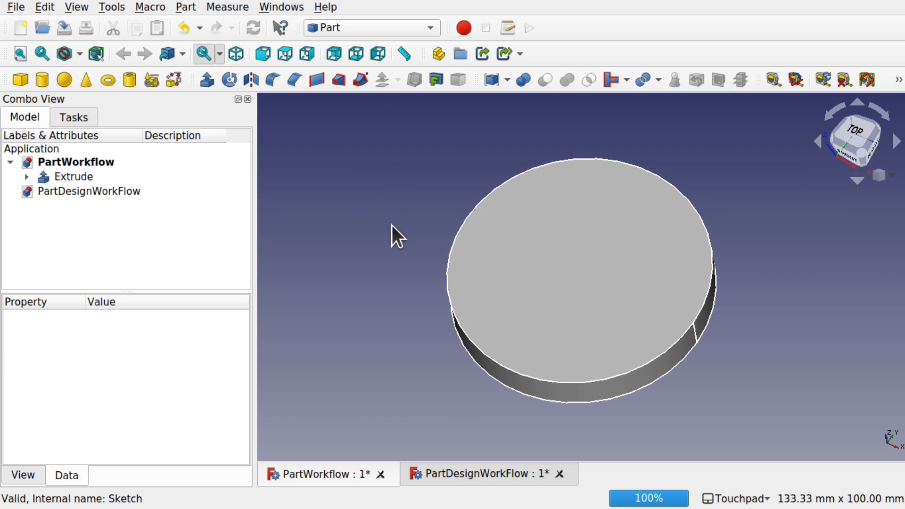
{"action": "left_click", "coordinate": [87, 179]}
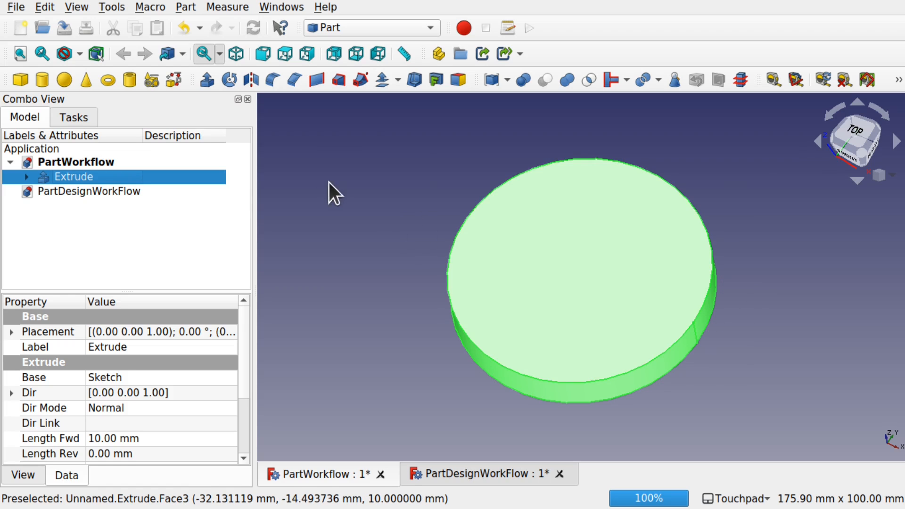
{"action": "left_click", "coordinate": [383, 222]}
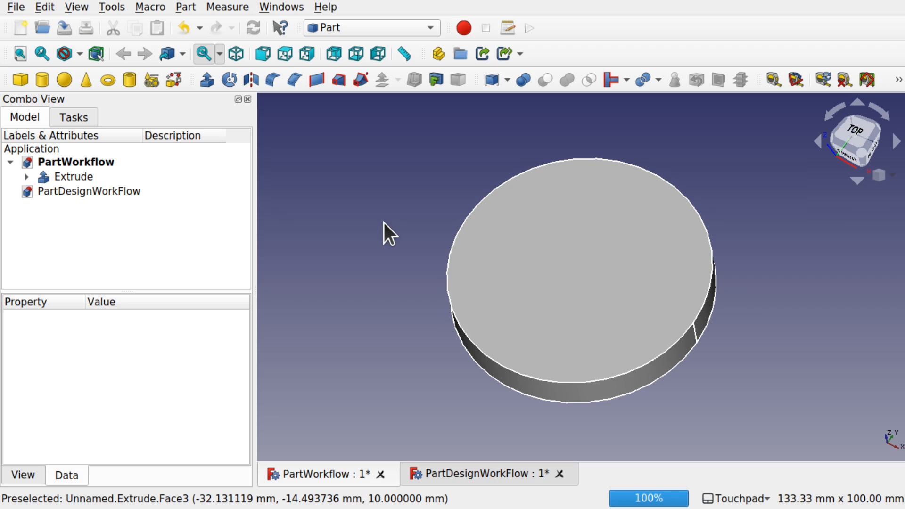
Create a new sketch on the top face of the extruded disc in the Sketcher workbench, using FlatFace attachment.
{"action": "left_click", "coordinate": [589, 267]}
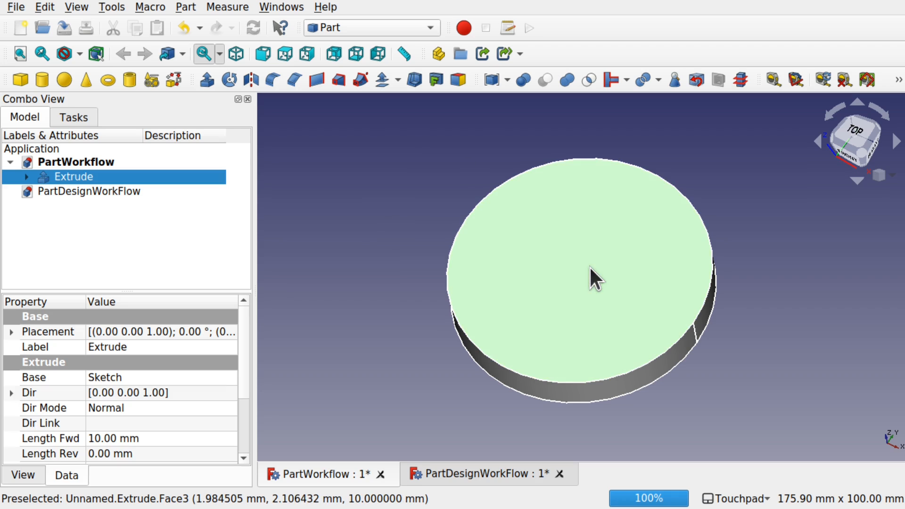
{"action": "left_click", "coordinate": [370, 27]}
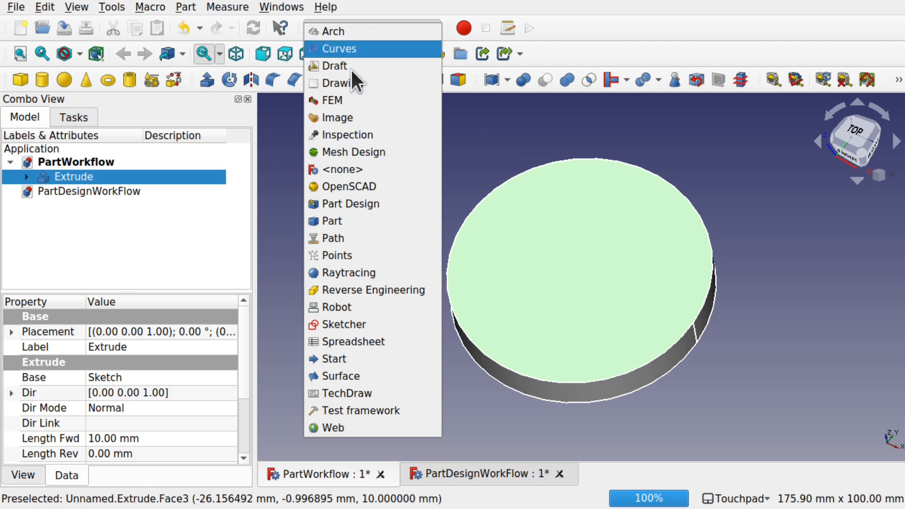
{"action": "left_click", "coordinate": [370, 325]}
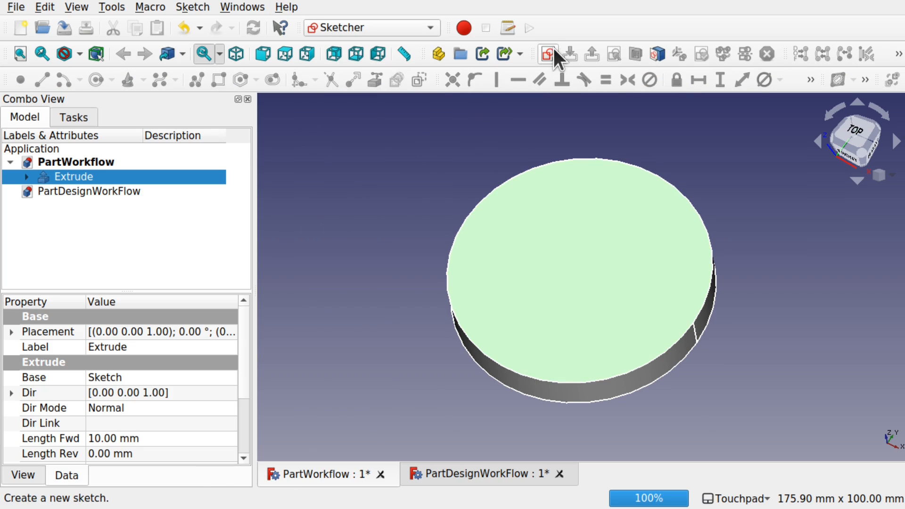
{"action": "left_click", "coordinate": [549, 53]}
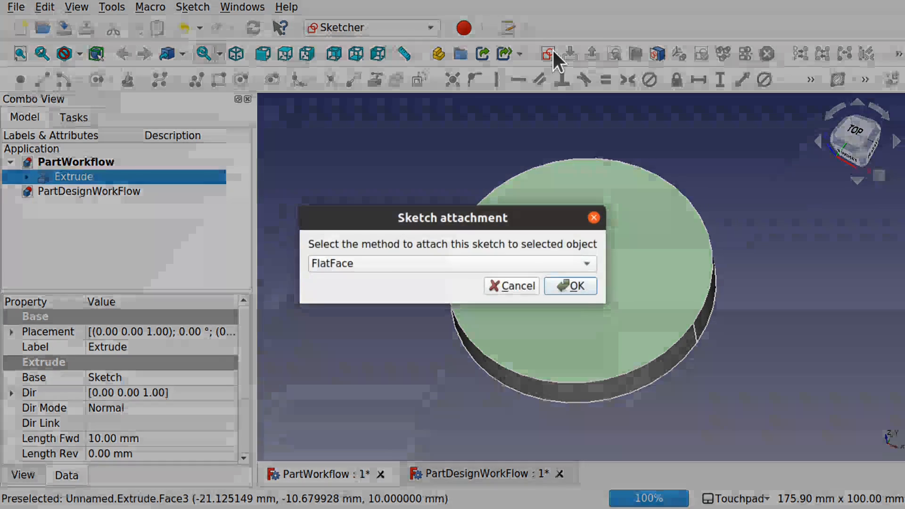
{"action": "left_click", "coordinate": [576, 286]}
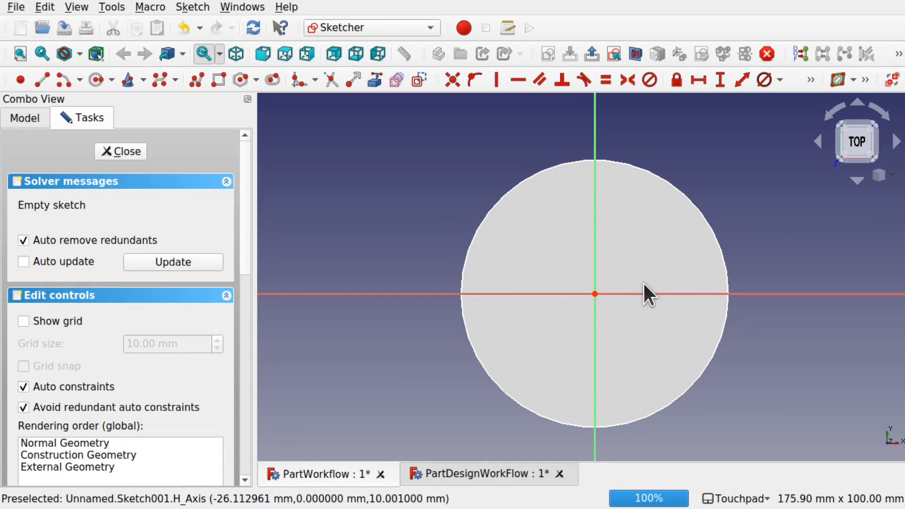
Examine the empty sketch's axes against the disc's top face from several angles, ending in the top view.
{"action": "left_click_drag", "start_coordinate": [644, 283], "coordinate": [523, 248], "text": "shift"}
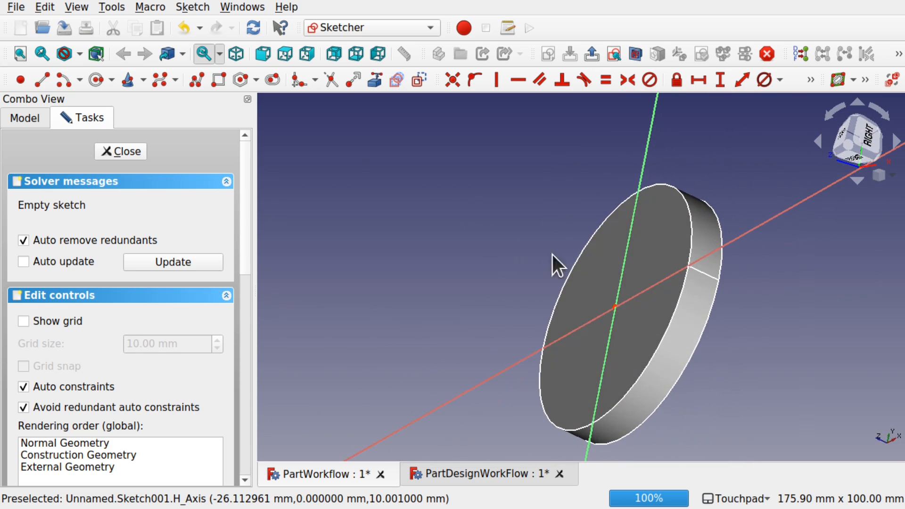
{"action": "left_click_drag", "start_coordinate": [771, 224], "coordinate": [705, 208], "text": "shift"}
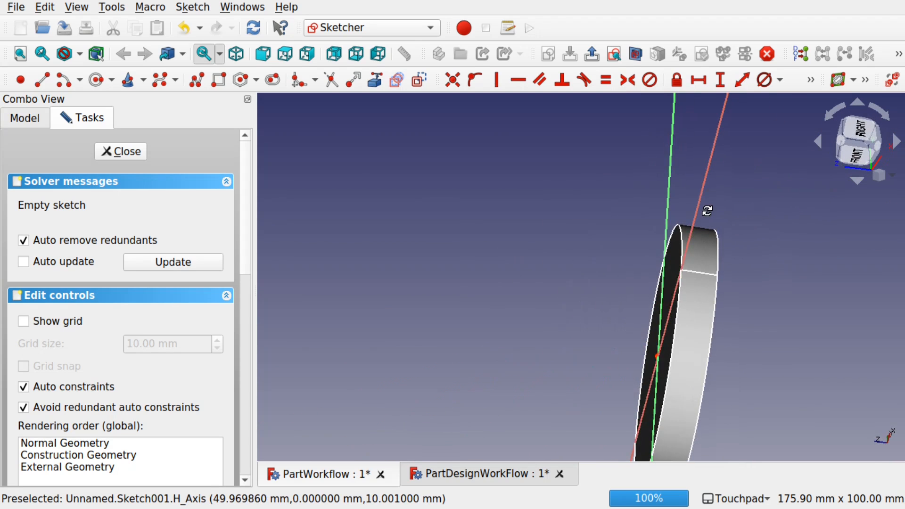
{"action": "left_click_drag", "start_coordinate": [659, 307], "coordinate": [733, 277], "text": "shift"}
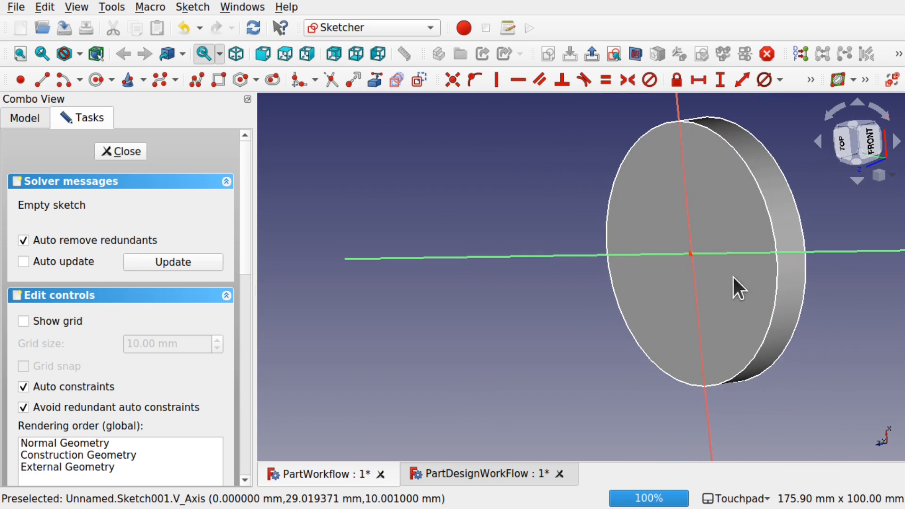
{"action": "left_click_drag", "start_coordinate": [759, 209], "coordinate": [468, 260], "text": "shift"}
{"action": "left_click_drag", "start_coordinate": [580, 206], "coordinate": [640, 197], "text": "shift"}
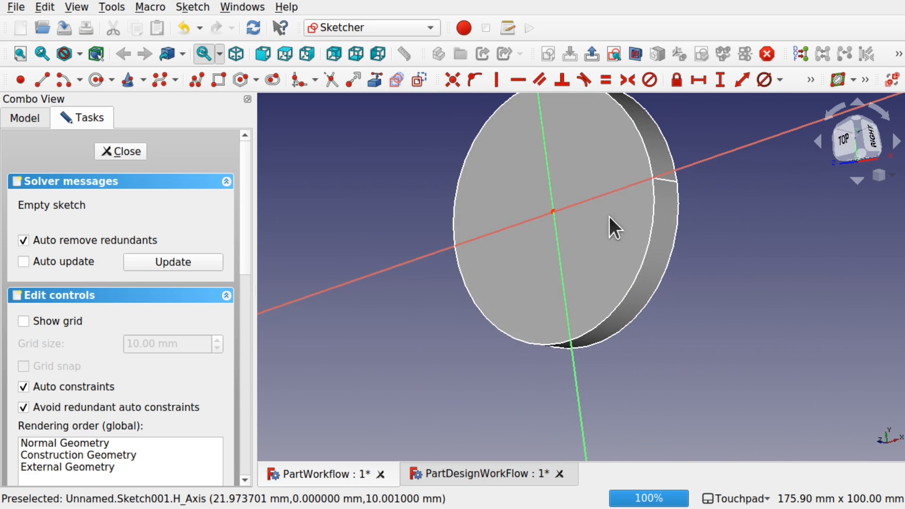
{"action": "mouse_move", "coordinate": [610, 227]}
{"action": "left_mouse_down", "text": "shift"}
{"action": "mouse_move", "coordinate": [550, 162]}
{"action": "mouse_move", "coordinate": [561, 176]}
{"action": "left_mouse_up", "text": "shift"}
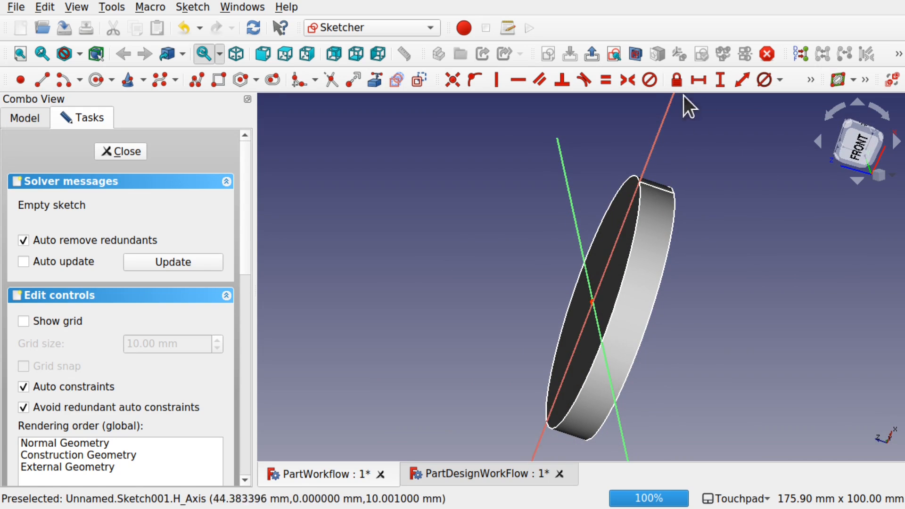
{"action": "mouse_move", "coordinate": [687, 105]}
{"action": "left_mouse_down", "text": "shift"}
{"action": "mouse_move", "coordinate": [638, 246]}
{"action": "mouse_move", "coordinate": [704, 272]}
{"action": "mouse_move", "coordinate": [643, 311]}
{"action": "mouse_move", "coordinate": [611, 296]}
{"action": "mouse_move", "coordinate": [678, 285]}
{"action": "mouse_move", "coordinate": [667, 303]}
{"action": "mouse_move", "coordinate": [687, 299]}
{"action": "left_mouse_up", "text": "shift"}
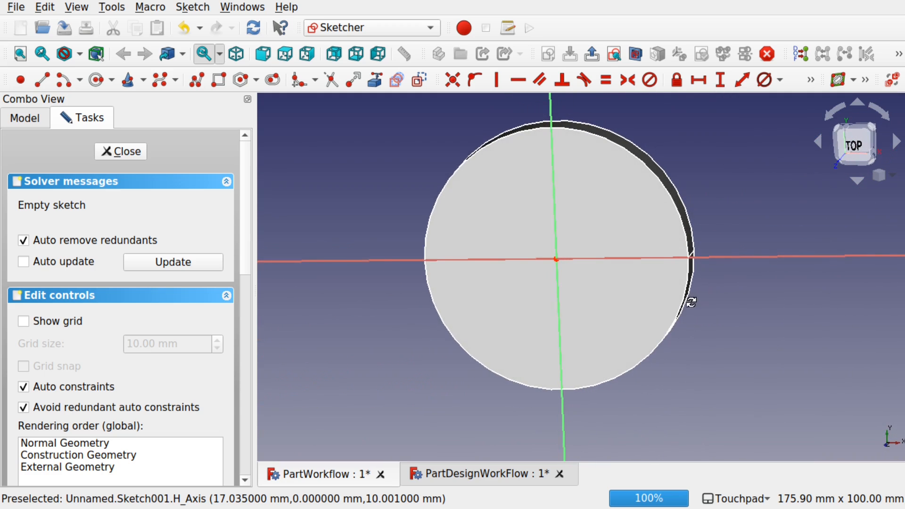
{"action": "left_click", "coordinate": [864, 150]}
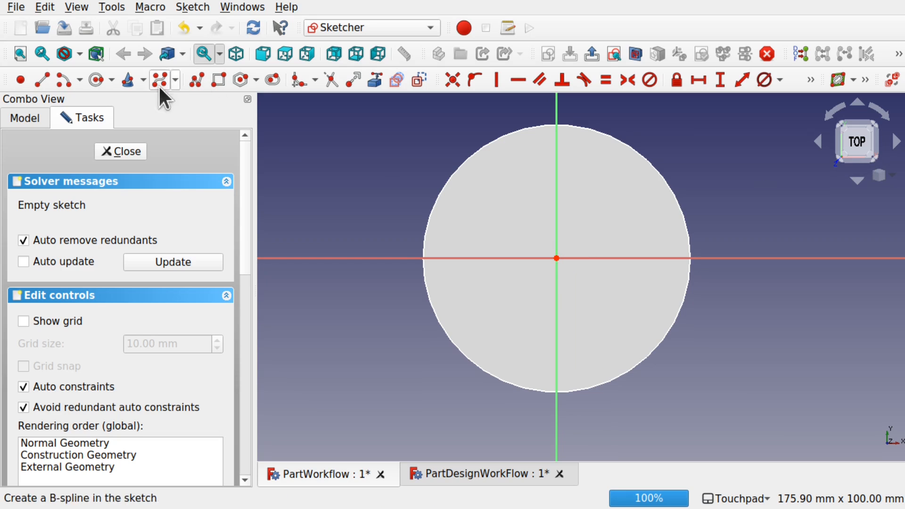
Draw a closed triangle with a polyline from the sketch origin past the disc's edge, with a vertical outer side about 49 mm long.
{"action": "left_click", "coordinate": [198, 76]}
{"action": "left_click", "coordinate": [557, 258]}
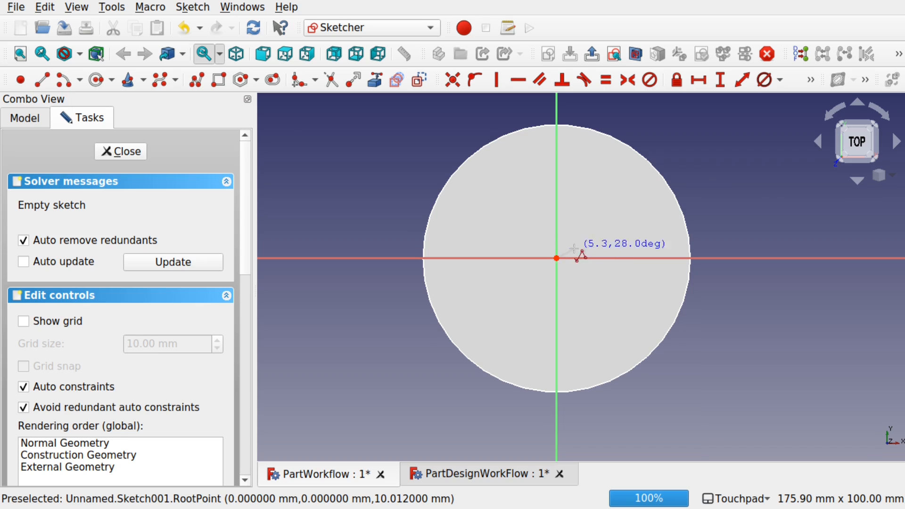
{"action": "left_click", "coordinate": [755, 162]}
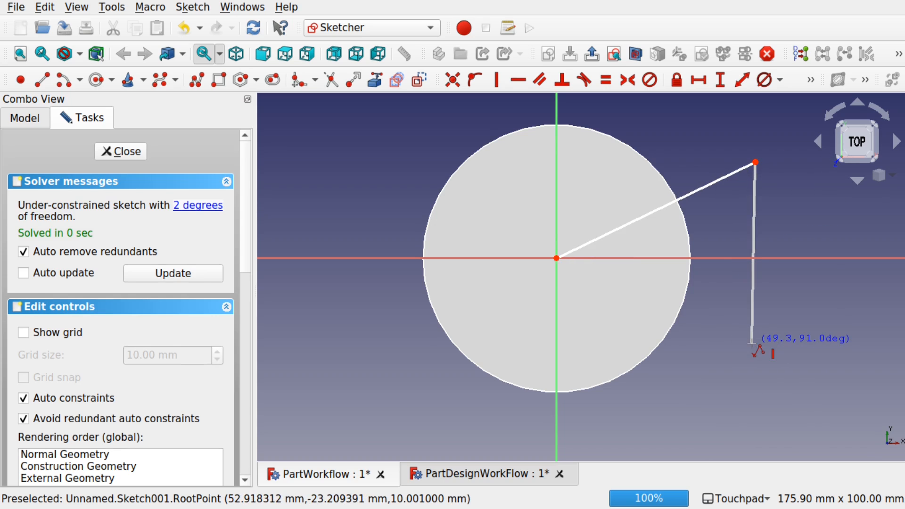
{"action": "left_click", "coordinate": [755, 342]}
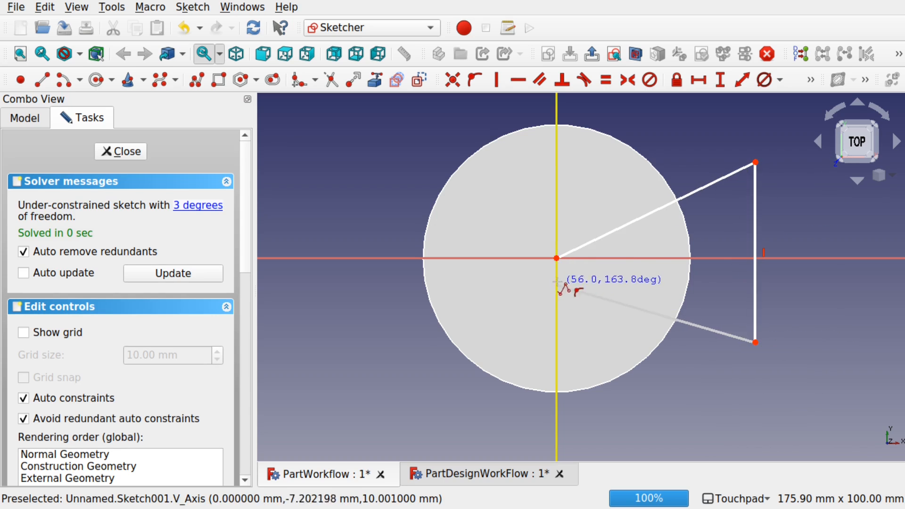
{"action": "left_click", "coordinate": [557, 258]}
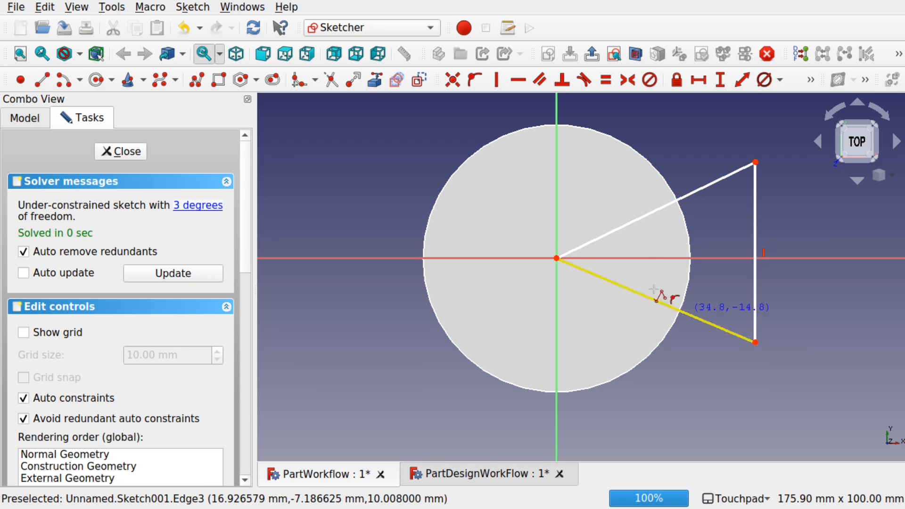
{"action": "key", "text": "Escape"}
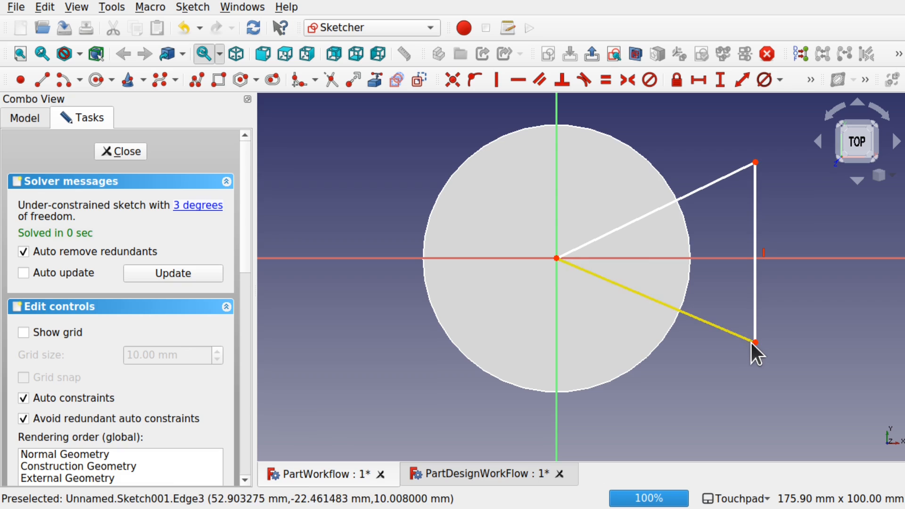
Reposition the triangle's two outer corners to make it roughly symmetric about the horizontal axis, and close the sketch.
{"action": "left_click_drag", "start_coordinate": [756, 342], "coordinate": [747, 367]}
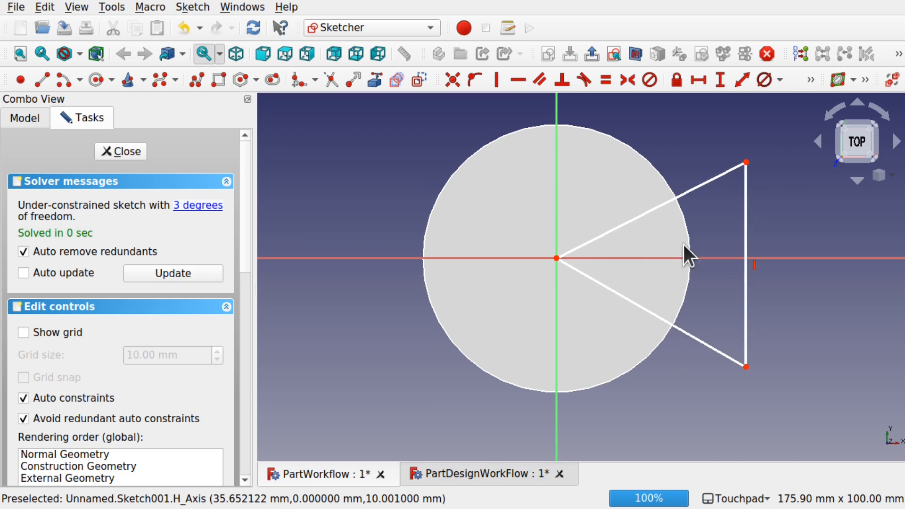
{"action": "left_click_drag", "start_coordinate": [747, 162], "coordinate": [740, 148]}
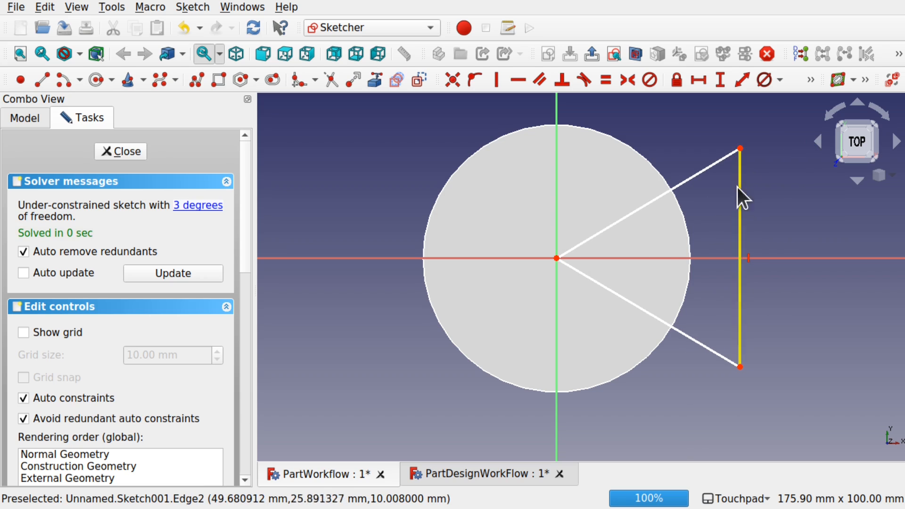
{"action": "left_click", "coordinate": [137, 155]}
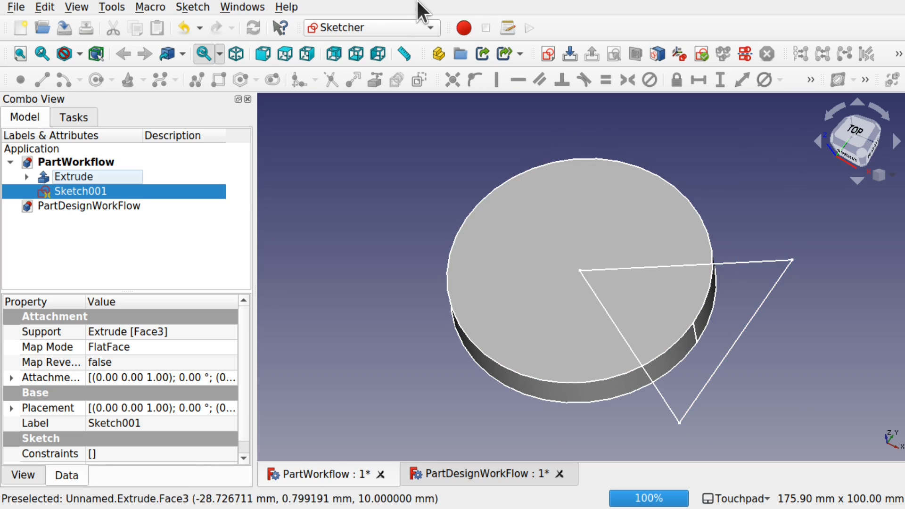
Extrude the triangle sketch 10 mm as a solid in the Part workbench, using custom direction Z -1.00 down through the disc.
{"action": "left_click", "coordinate": [379, 24]}
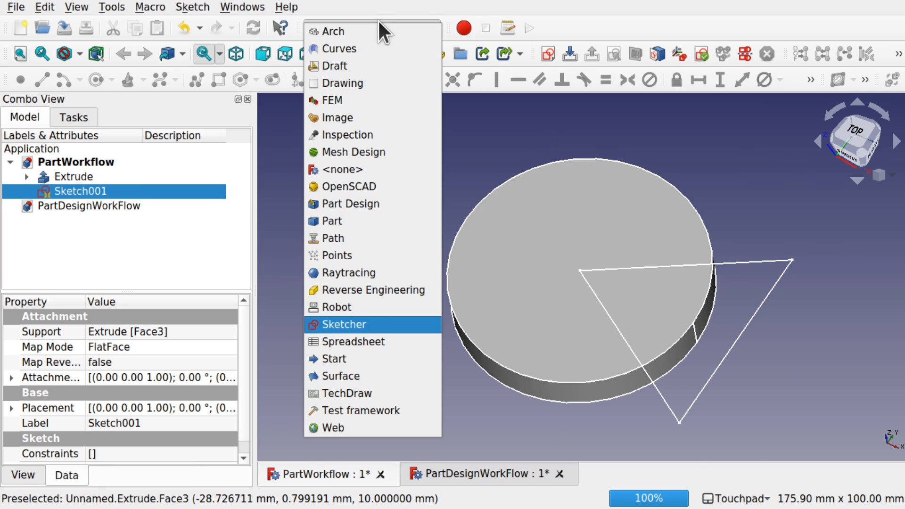
{"action": "left_click", "coordinate": [350, 220]}
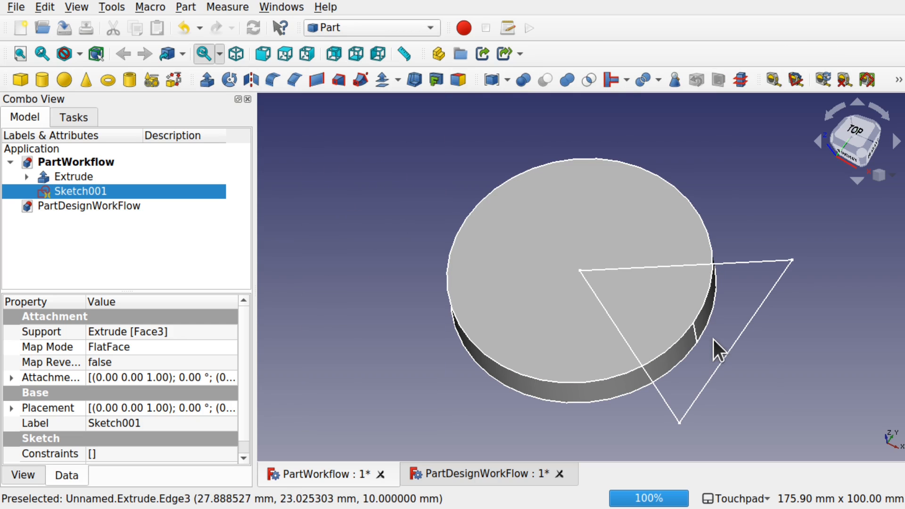
{"action": "mouse_move", "coordinate": [714, 333]}
{"action": "left_mouse_down", "text": "shift"}
{"action": "mouse_move", "coordinate": [726, 200]}
{"action": "mouse_move", "coordinate": [705, 252]}
{"action": "mouse_move", "coordinate": [707, 285]}
{"action": "mouse_move", "coordinate": [561, 228]}
{"action": "left_mouse_up", "text": "shift"}
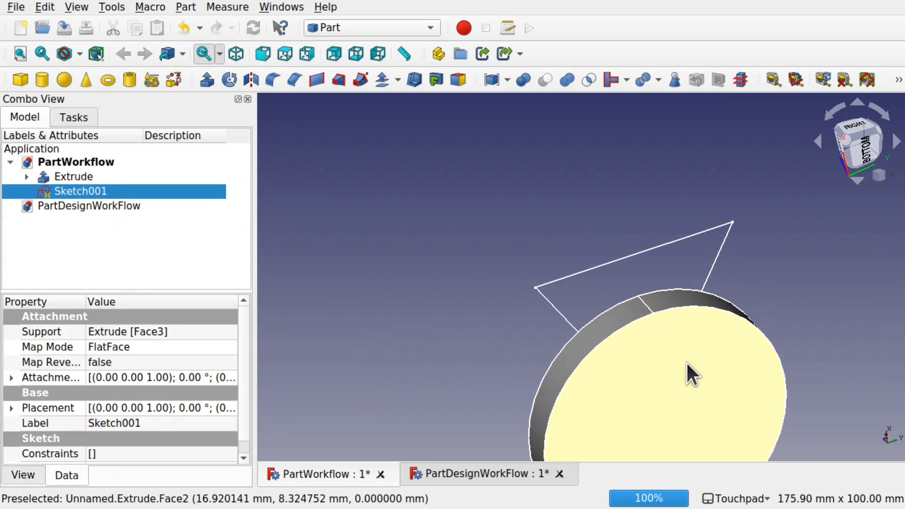
{"action": "left_click_drag", "start_coordinate": [678, 361], "coordinate": [775, 363], "text": "shift"}
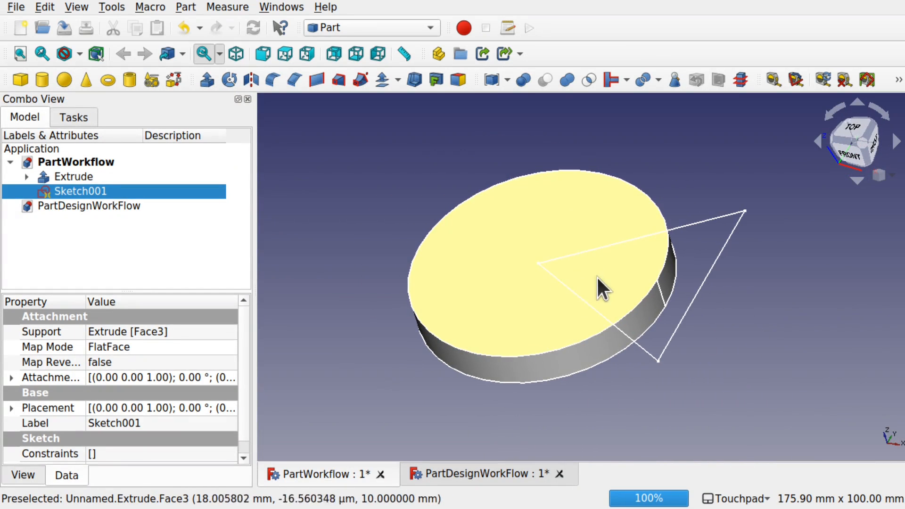
{"action": "left_click_drag", "start_coordinate": [597, 275], "coordinate": [768, 300], "text": "shift"}
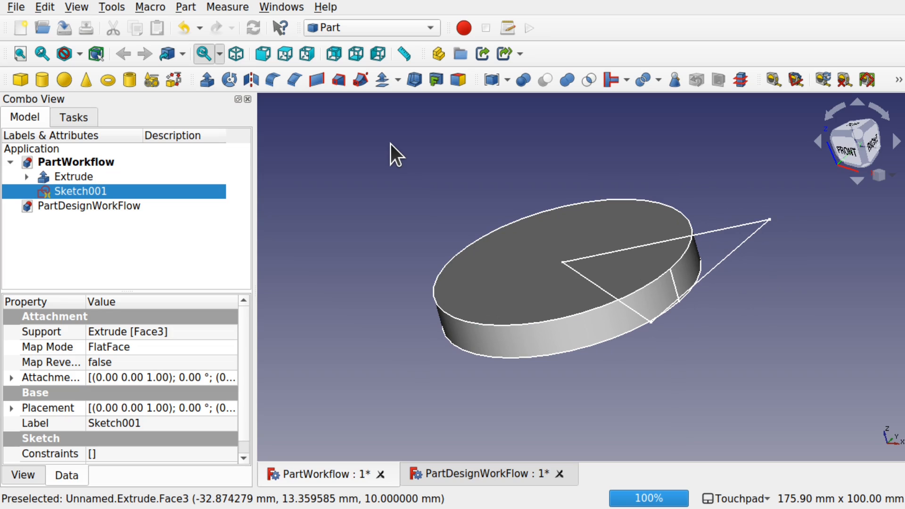
{"action": "left_click", "coordinate": [207, 80]}
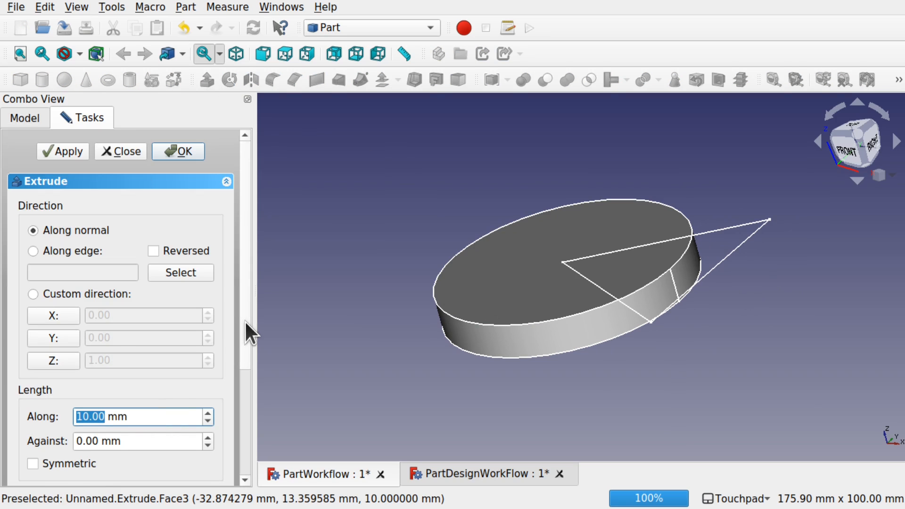
{"action": "left_click_drag", "start_coordinate": [246, 323], "coordinate": [250, 386]}
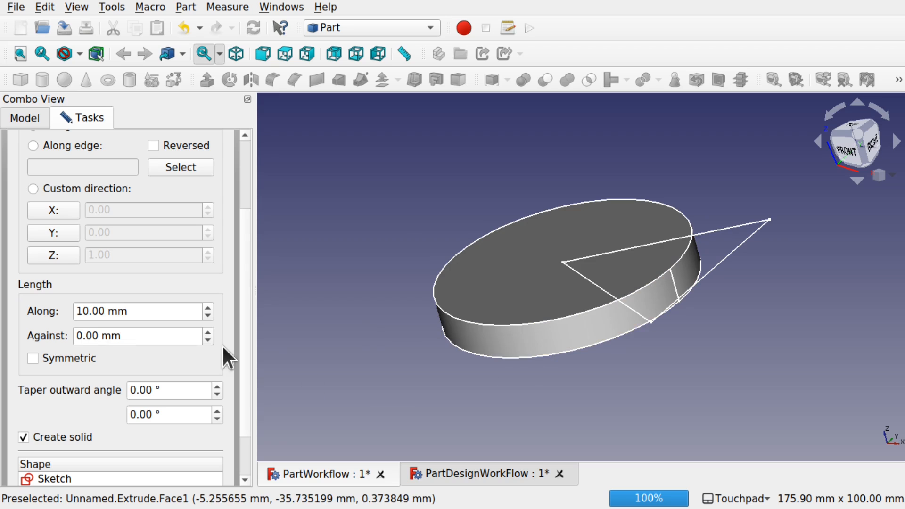
{"action": "mouse_move", "coordinate": [245, 268]}
{"action": "left_mouse_down"}
{"action": "mouse_move", "coordinate": [247, 318]}
{"action": "mouse_move", "coordinate": [247, 259]}
{"action": "left_mouse_up"}
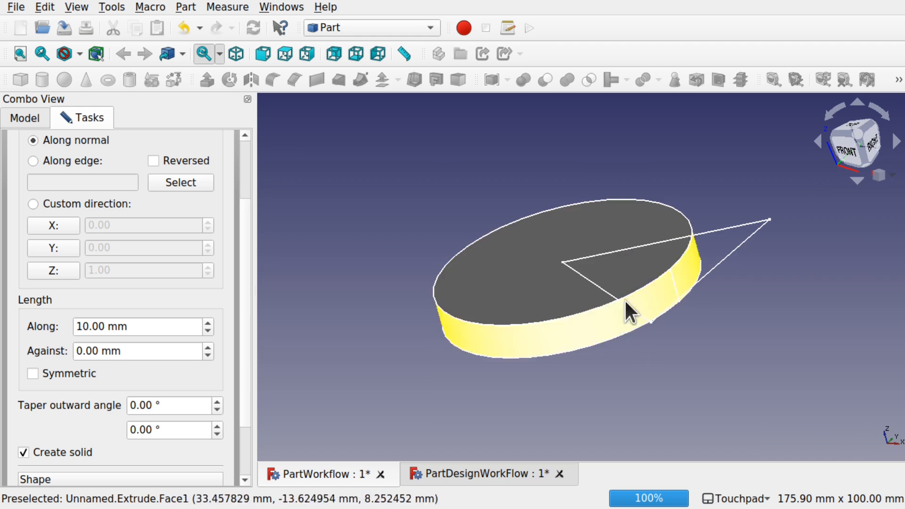
{"action": "left_click", "coordinate": [51, 271]}
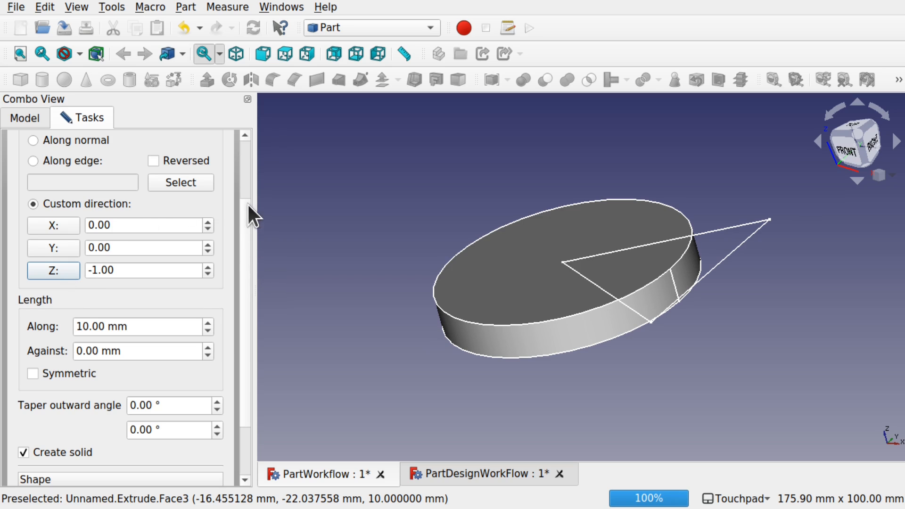
{"action": "left_click_drag", "start_coordinate": [248, 236], "coordinate": [250, 178]}
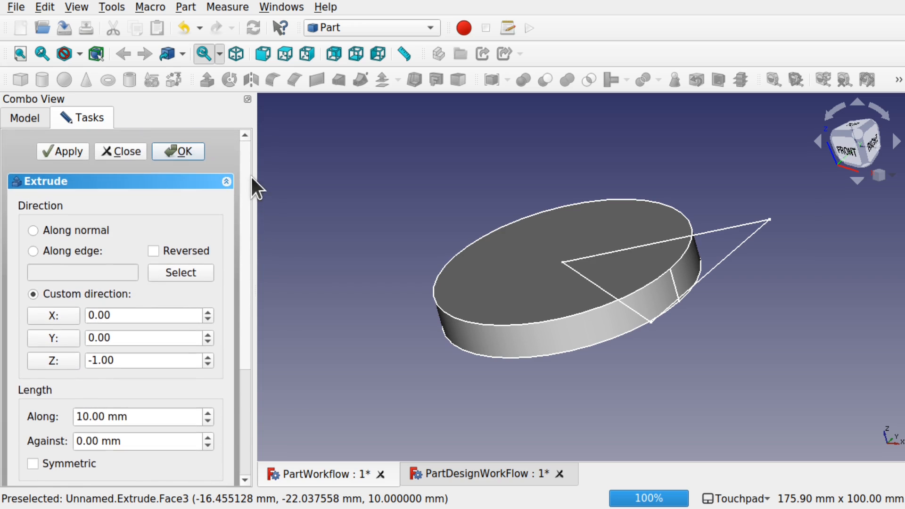
{"action": "left_click", "coordinate": [180, 147]}
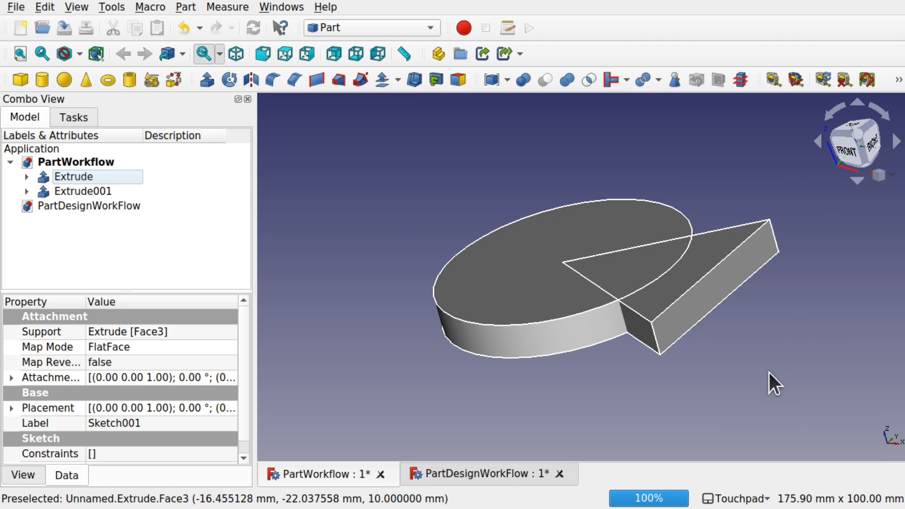
Set the triangular extrusion's forward length to -10 mm in its properties.
{"action": "left_click_drag", "start_coordinate": [644, 342], "coordinate": [636, 269], "text": "shift"}
{"action": "left_click_drag", "start_coordinate": [634, 188], "coordinate": [640, 297], "text": "shift"}
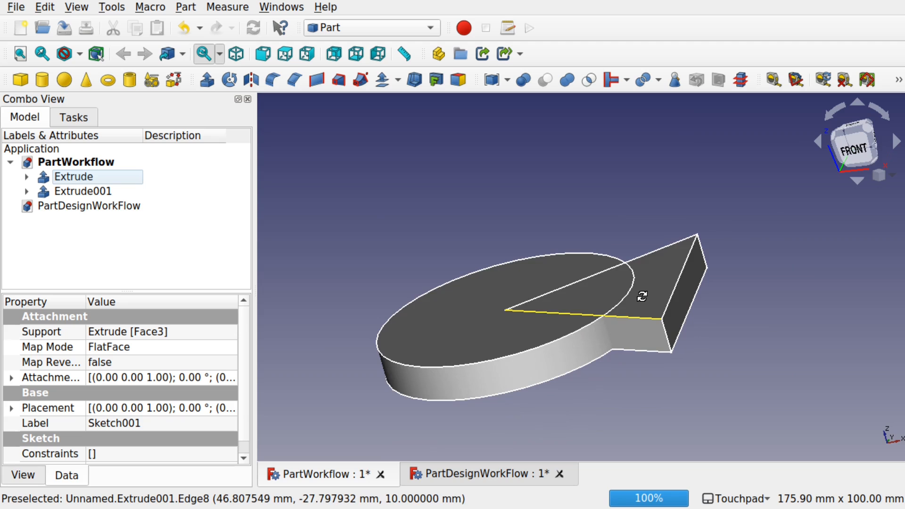
{"action": "left_click", "coordinate": [82, 191]}
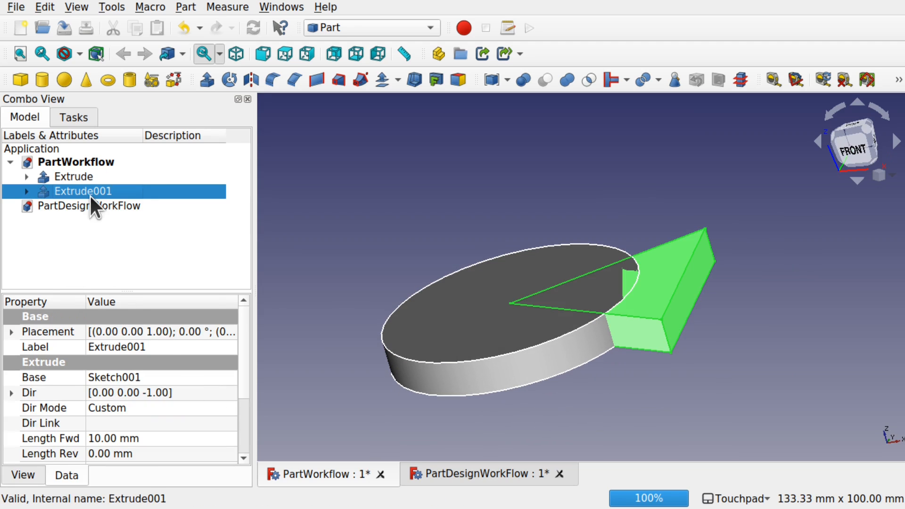
{"action": "double_click", "coordinate": [89, 194]}
{"action": "left_click", "coordinate": [123, 148]}
{"action": "left_click_drag", "start_coordinate": [247, 344], "coordinate": [246, 412]}
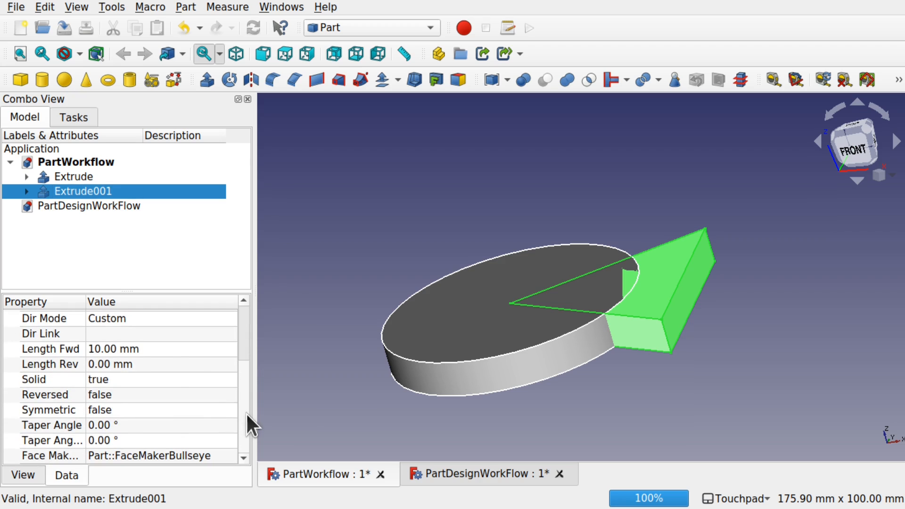
{"action": "left_click", "coordinate": [95, 349]}
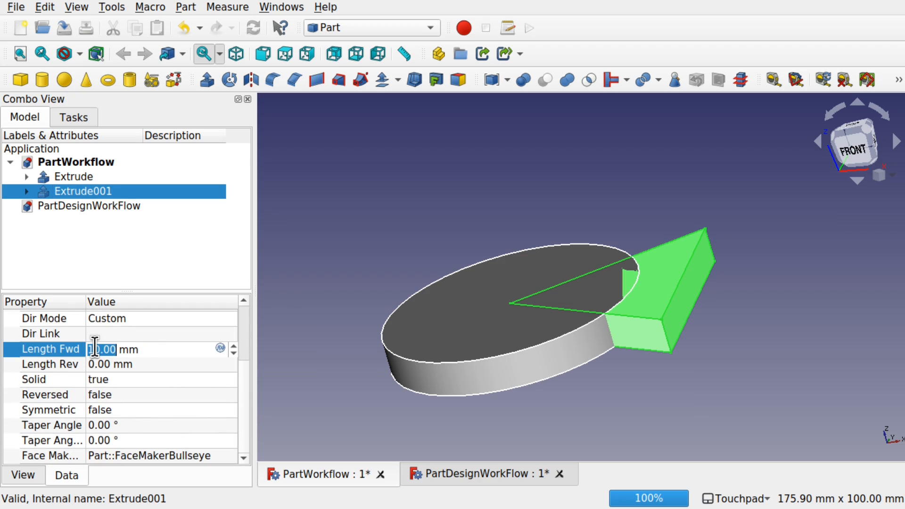
{"action": "left_click", "coordinate": [89, 349]}
{"action": "type", "text": "-"}
{"action": "left_click", "coordinate": [168, 379]}
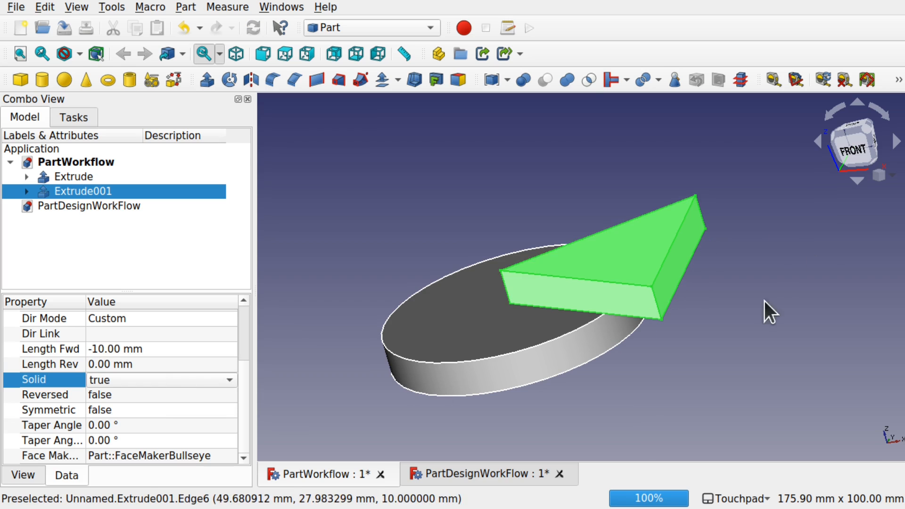
Restore the triangular extrusion's forward length to 10 mm.
{"action": "left_click", "coordinate": [95, 354]}
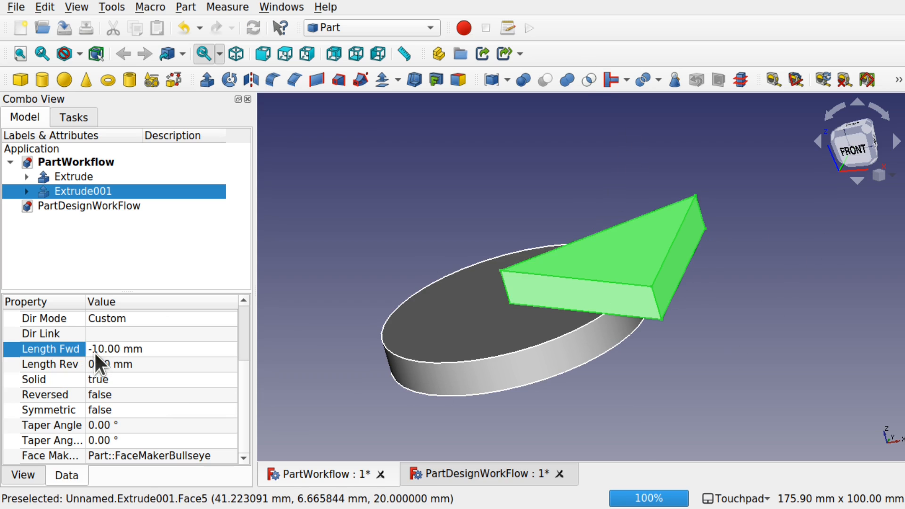
{"action": "left_click", "coordinate": [93, 351]}
{"action": "key", "text": "BackSpace"}
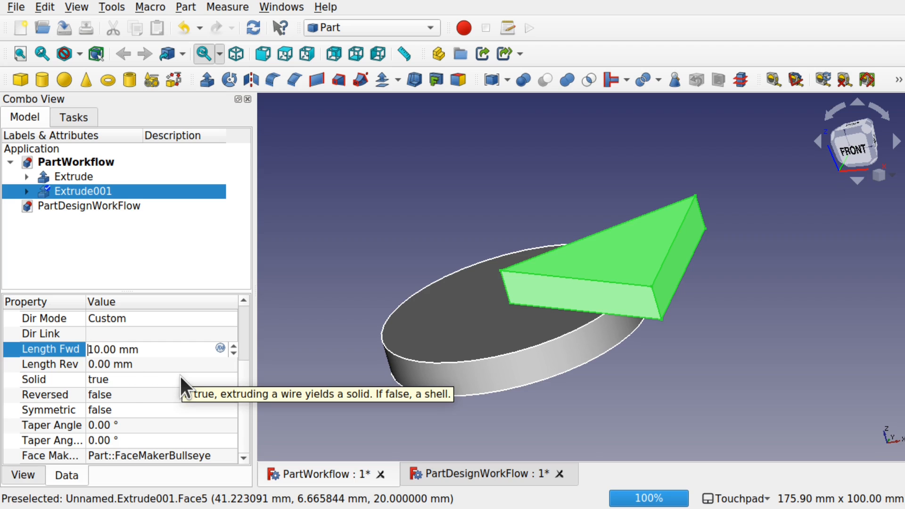
{"action": "left_click", "coordinate": [146, 411]}
Set the Z component of the triangular extrusion's direction vector to 1.00.
{"action": "scroll", "coordinate": [241, 378], "scroll_direction": "up", "scroll_amount": 2}
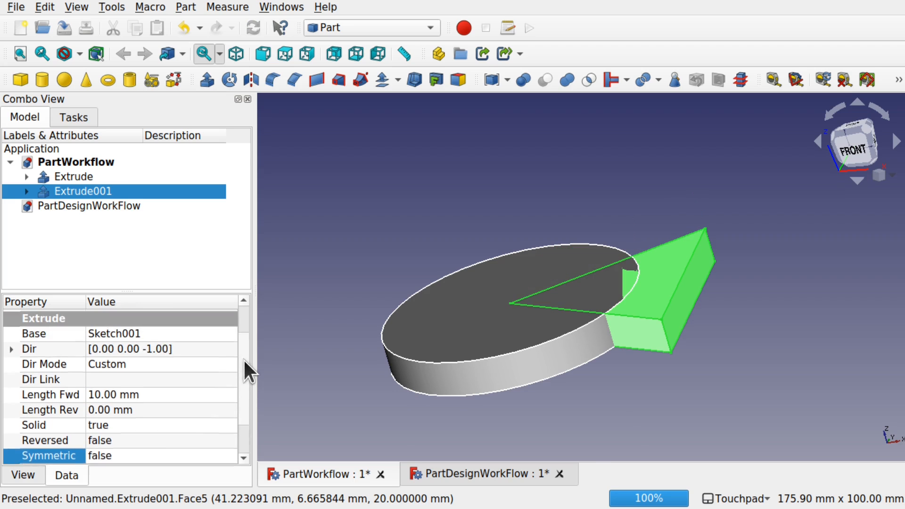
{"action": "left_click", "coordinate": [12, 376]}
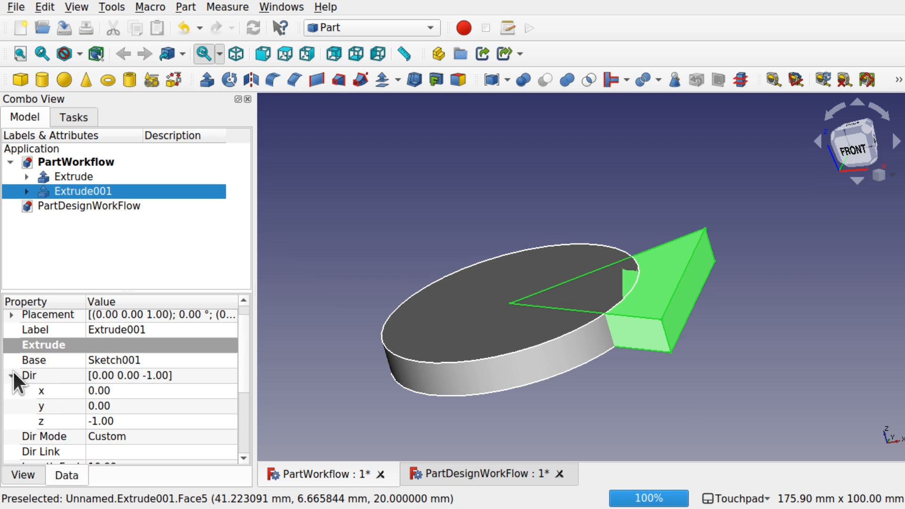
{"action": "left_click", "coordinate": [94, 423]}
{"action": "left_click", "coordinate": [94, 421]}
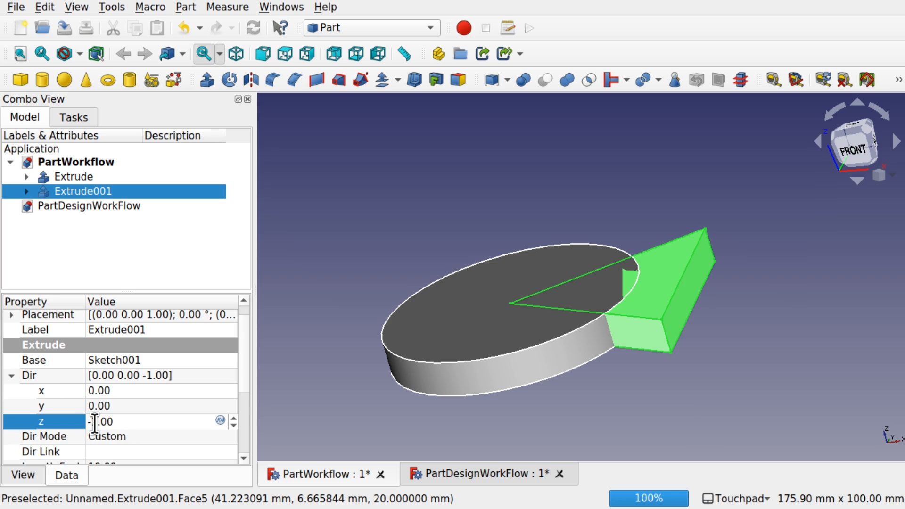
{"action": "key", "text": "Left"}
{"action": "key", "text": "BackSpace"}
{"action": "key", "text": "shift+Tab"}
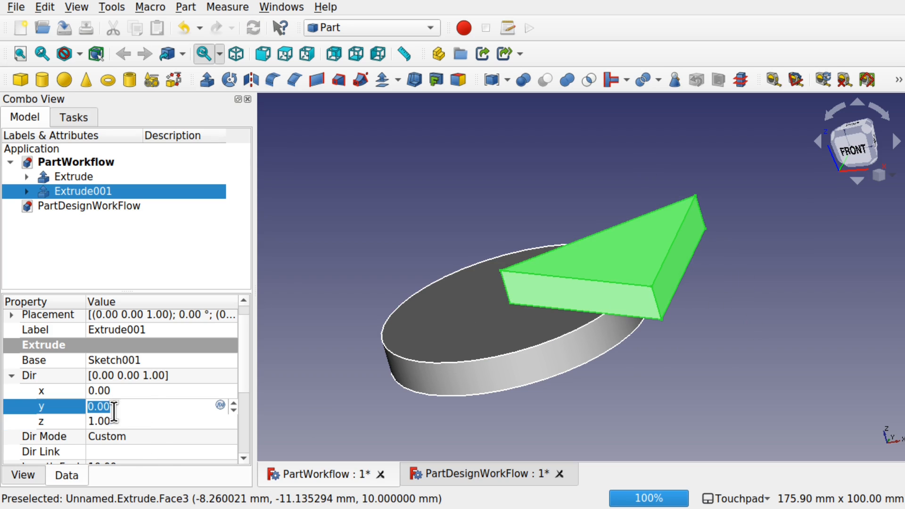
Restore the Z component of the triangular extrusion's direction to -1.00 and deselect the extrusion.
{"action": "left_click", "coordinate": [98, 421]}
{"action": "left_click", "coordinate": [187, 416]}
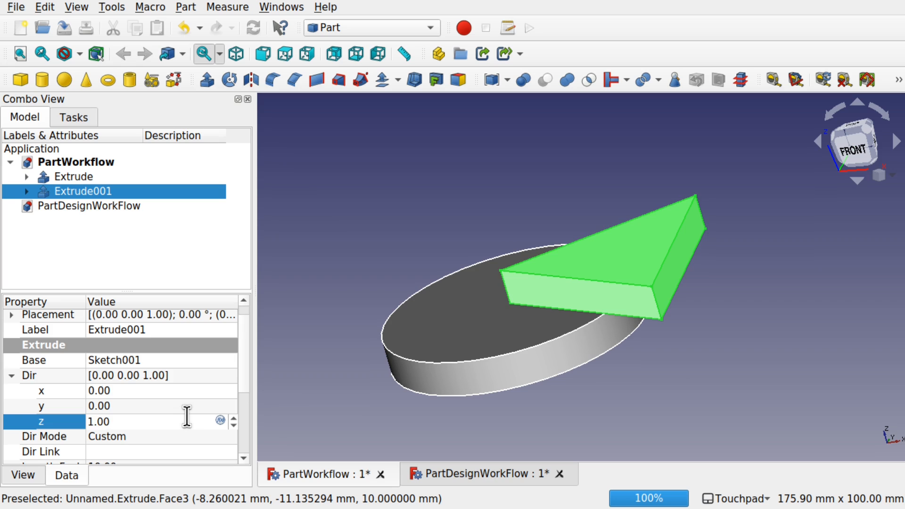
{"action": "key", "text": "Home"}
{"action": "type", "text": "-"}
{"action": "left_click", "coordinate": [375, 382]}
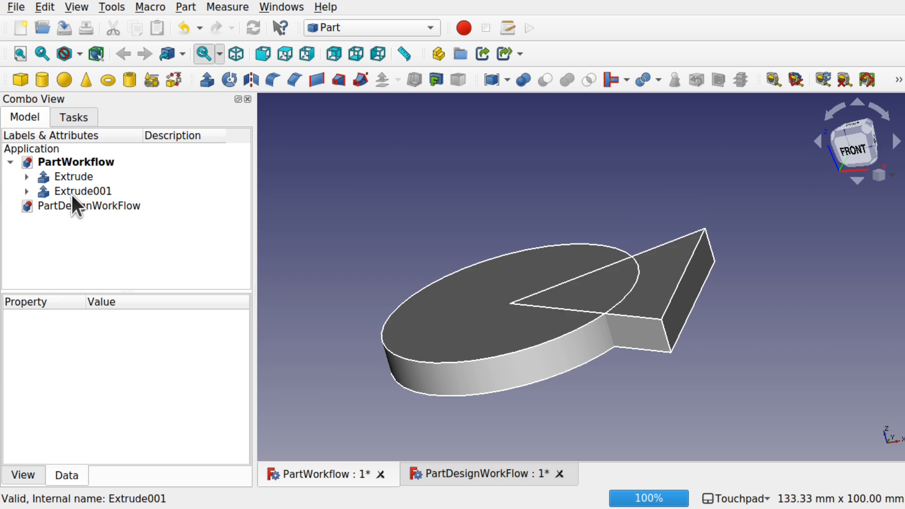
{"action": "left_click_drag", "start_coordinate": [525, 197], "coordinate": [554, 223], "text": "shift"}
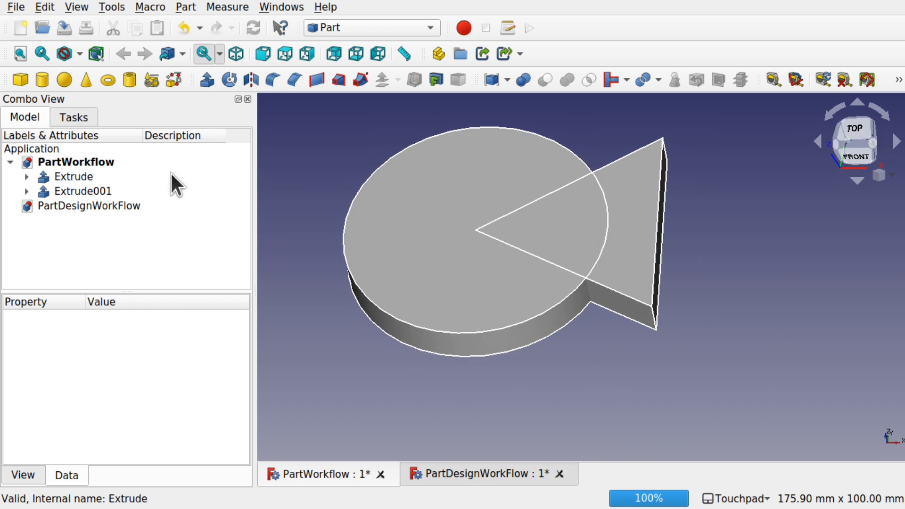
{"action": "left_click", "coordinate": [94, 191]}
{"action": "left_click", "coordinate": [88, 179]}
{"action": "left_click", "coordinate": [821, 247]}
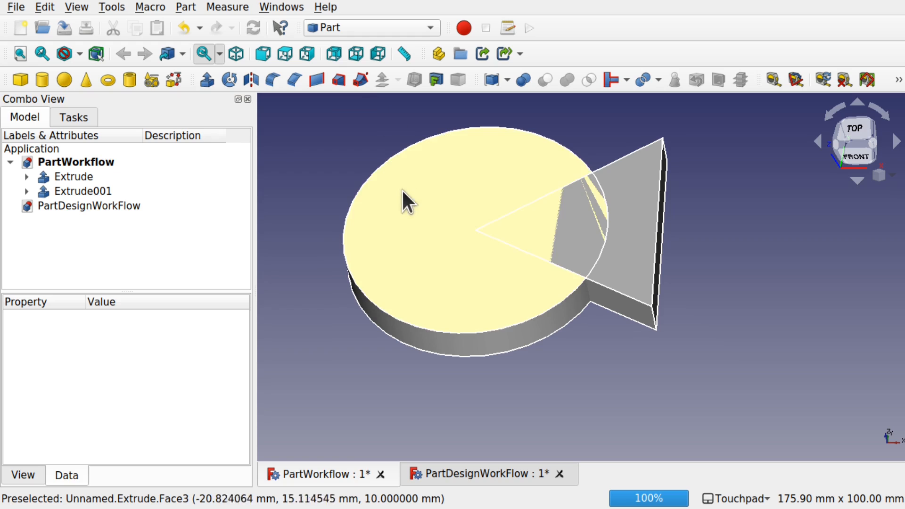
{"action": "left_click", "coordinate": [403, 190]}
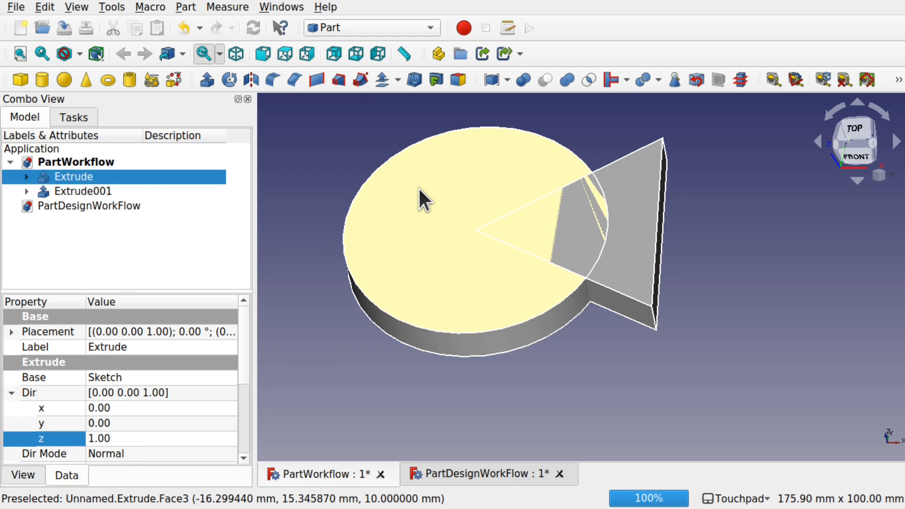
{"action": "left_click", "coordinate": [92, 190], "text": "ctrl"}
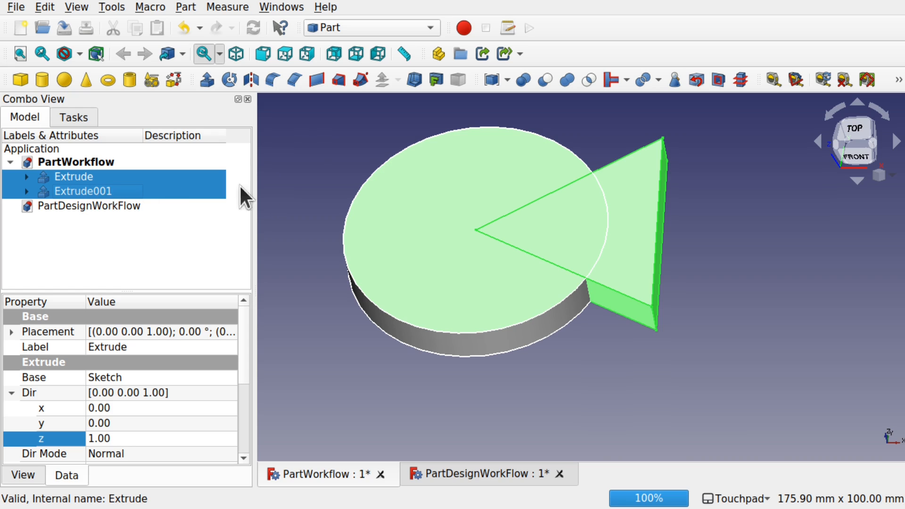
{"action": "left_click", "coordinate": [325, 138]}
Subtract the triangular extrusion from the disc with the Part Boolean Cut, selecting the disc first, and look at the result from above.
{"action": "left_click", "coordinate": [427, 215]}
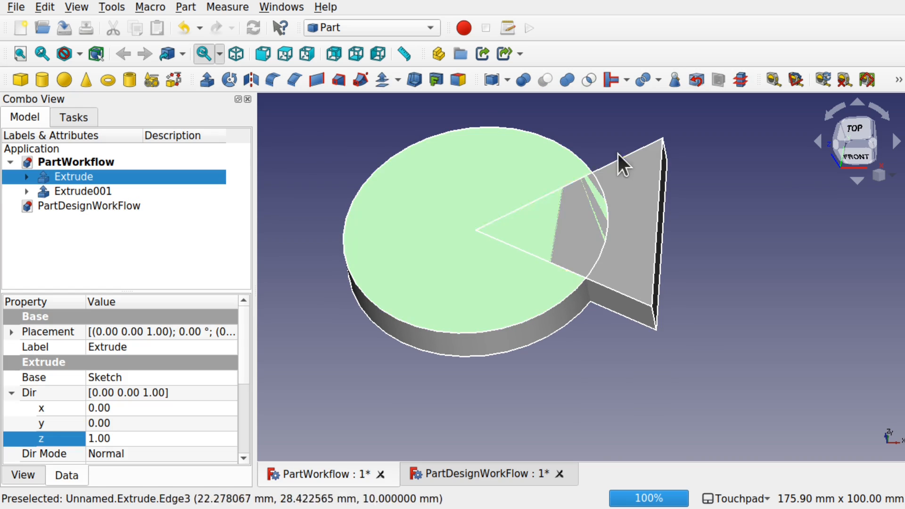
{"action": "left_click", "coordinate": [627, 208], "text": "ctrl"}
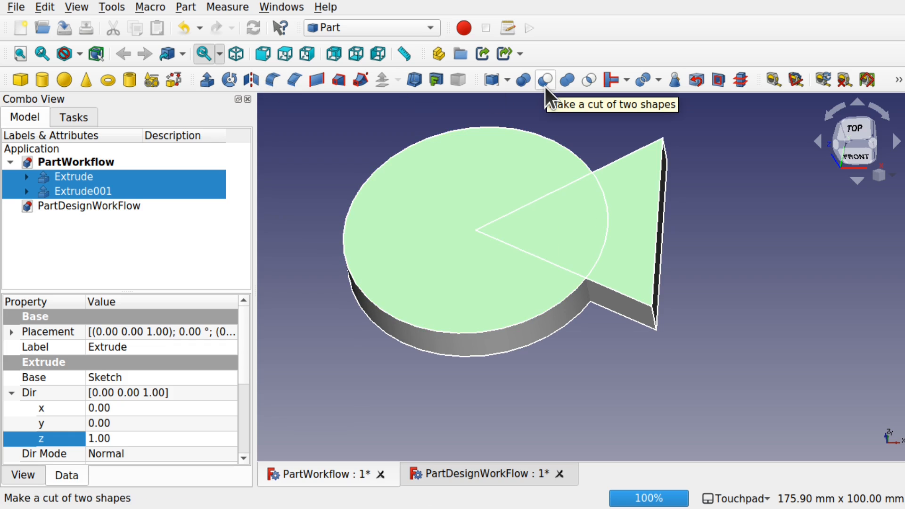
{"action": "left_click", "coordinate": [193, 7]}
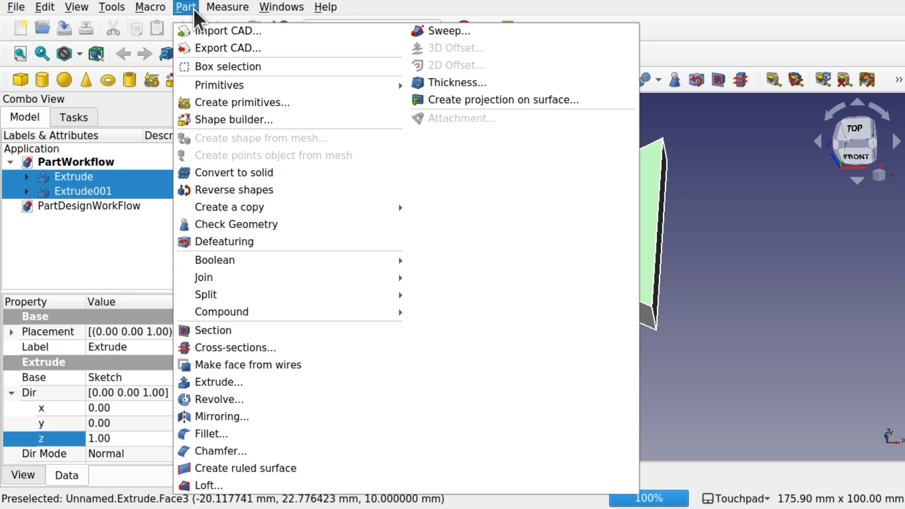
{"action": "mouse_move", "coordinate": [296, 257]}
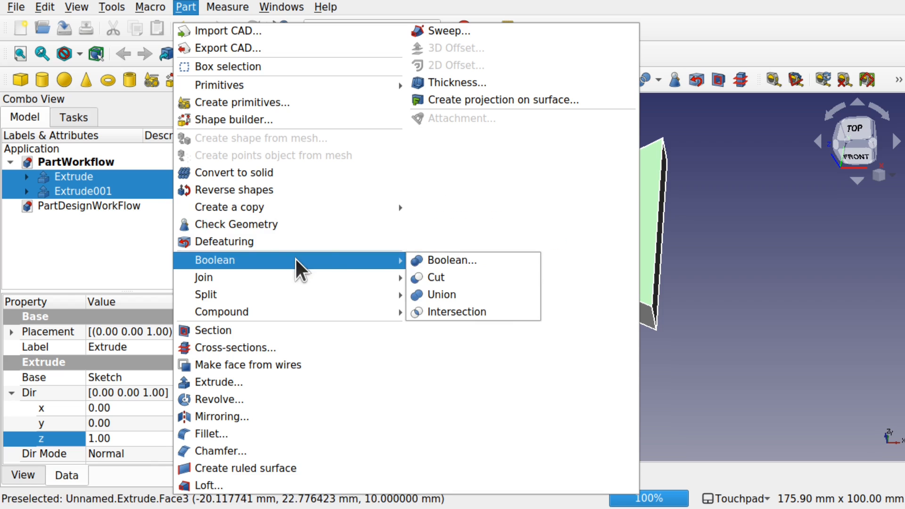
{"action": "left_click", "coordinate": [455, 275]}
{"action": "key", "text": "2"}
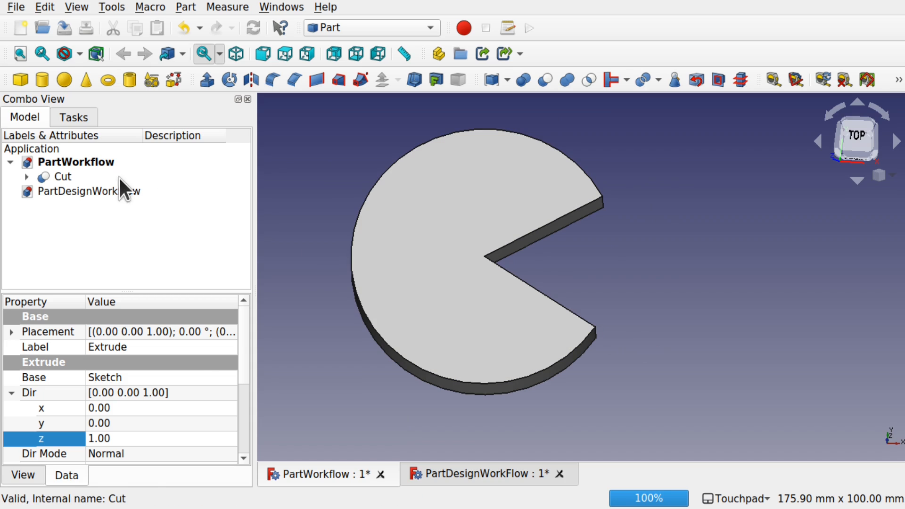
Activate the PartDesignWorkFlow document, change to the Part Design workbench and create a body.
{"action": "left_click", "coordinate": [125, 191]}
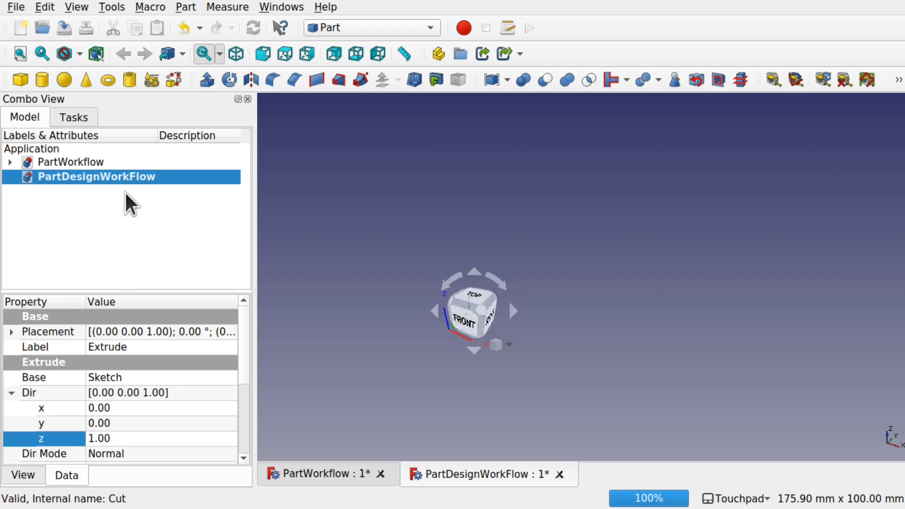
{"action": "left_click", "coordinate": [369, 27]}
{"action": "left_click", "coordinate": [395, 204]}
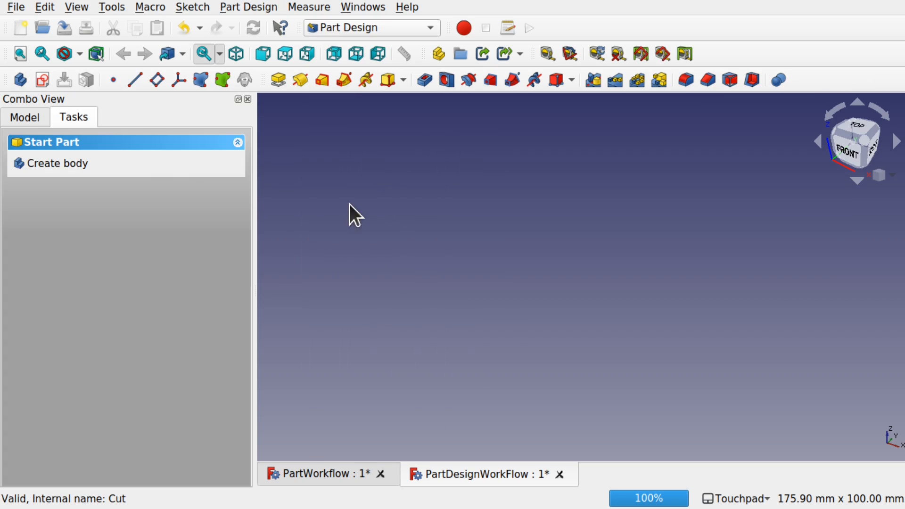
{"action": "left_click", "coordinate": [66, 163]}
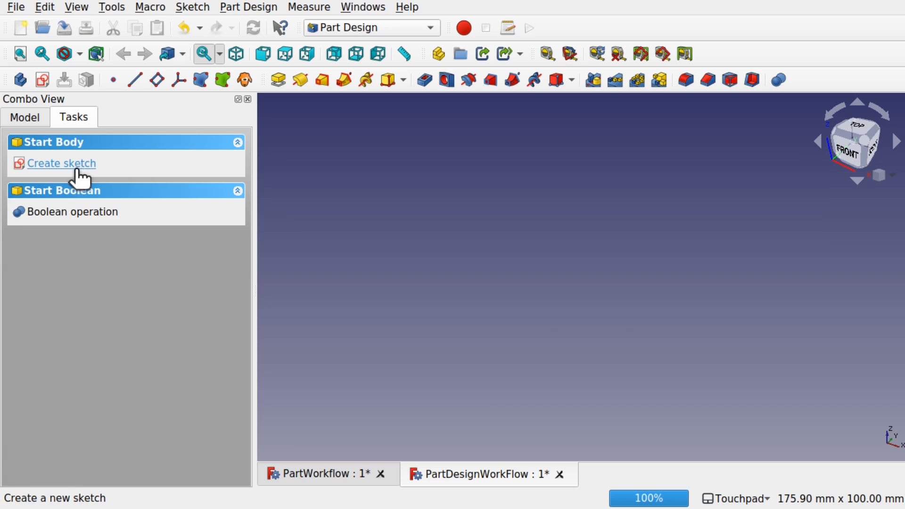
Create a sketch on the new body's XY_Plane.
{"action": "left_click", "coordinate": [81, 164]}
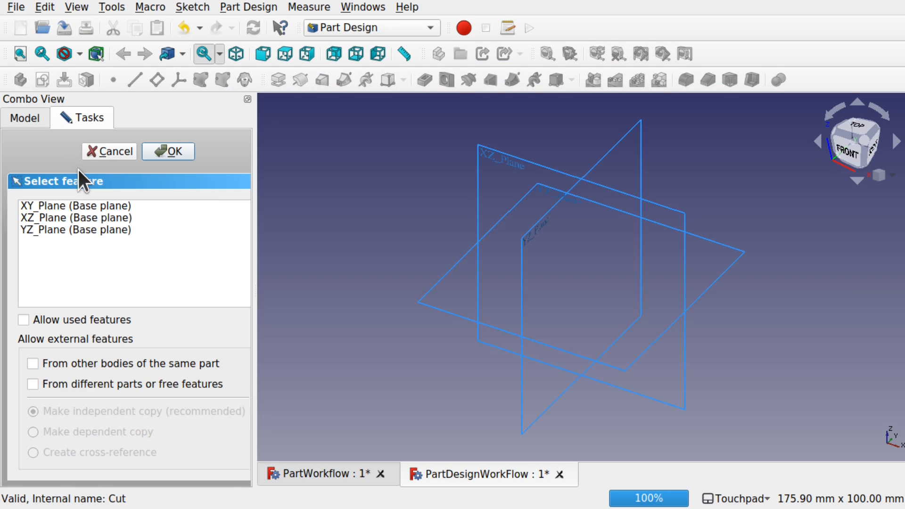
{"action": "left_click", "coordinate": [89, 207]}
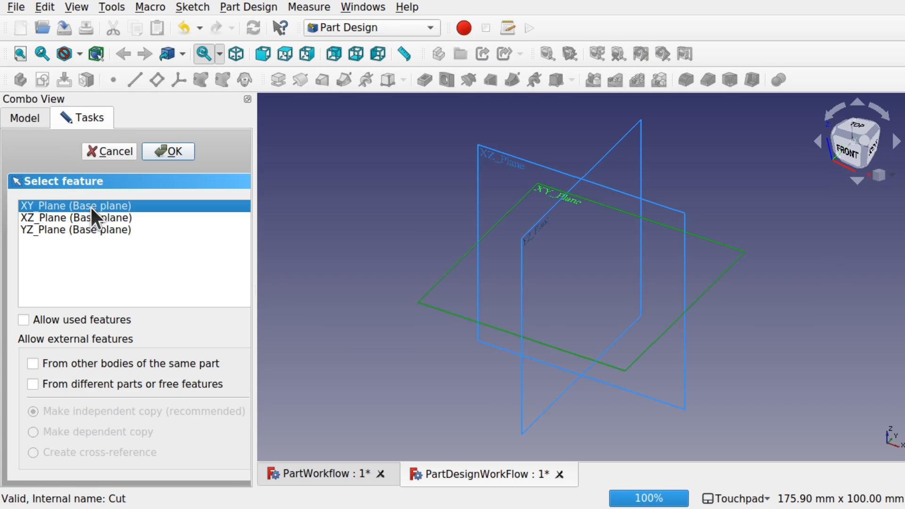
{"action": "left_click", "coordinate": [162, 151]}
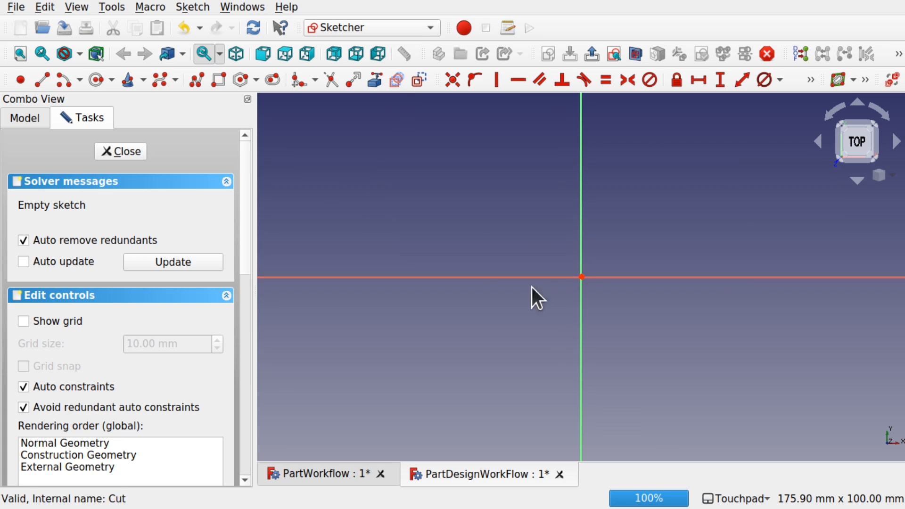
Draw a circle of about 41 mm radius centred on the sketch origin, and pad it 10 mm.
{"action": "left_click", "coordinate": [98, 79]}
{"action": "left_click", "coordinate": [582, 277]}
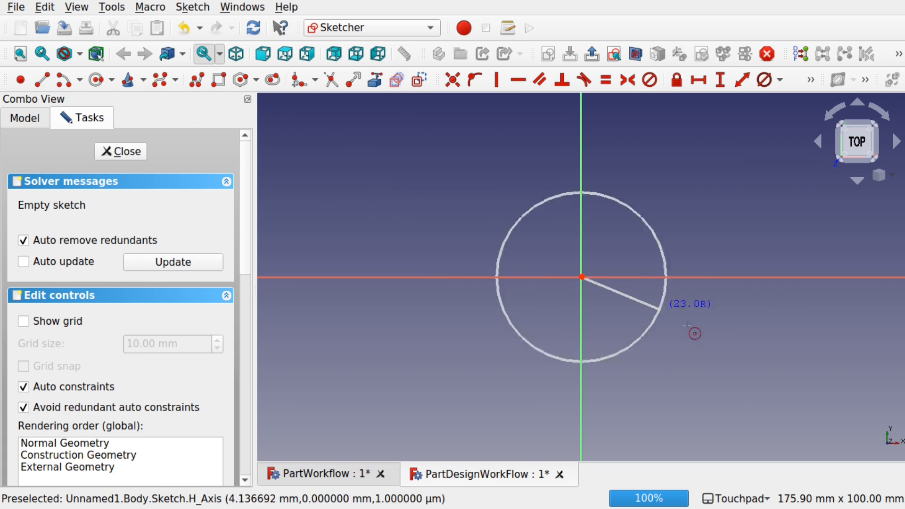
{"action": "left_click", "coordinate": [721, 347]}
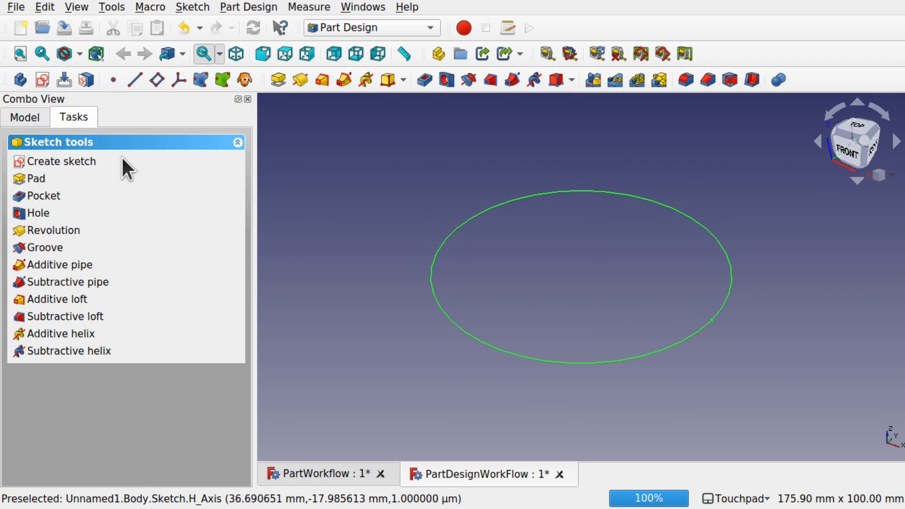
{"action": "left_click", "coordinate": [271, 85]}
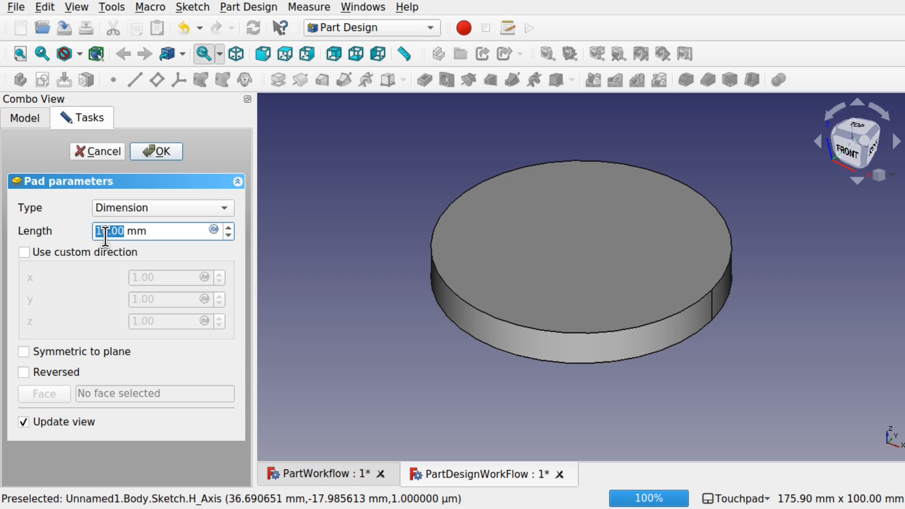
{"action": "left_click", "coordinate": [160, 148]}
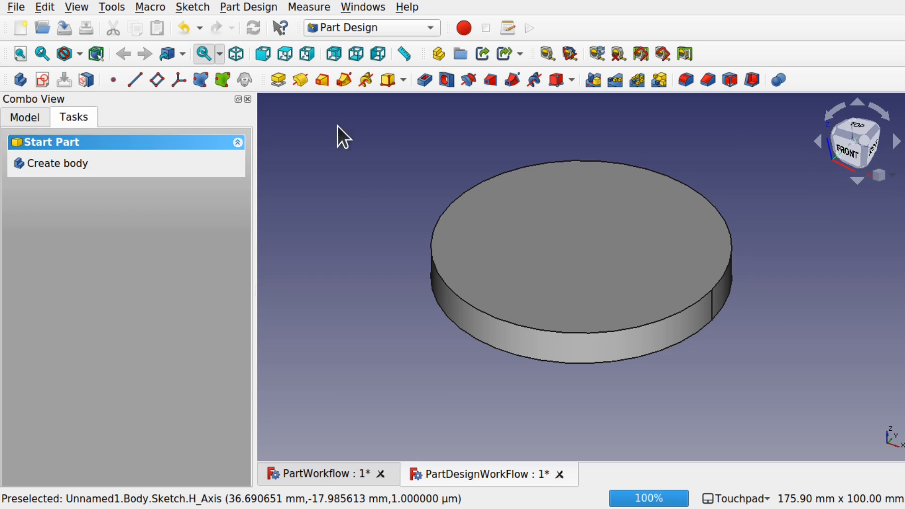
Sketch a closed triangle on the disc's top face, from the origin to about (56, 35) mm, with a vertical outer side beyond the rim.
{"action": "left_click", "coordinate": [621, 262]}
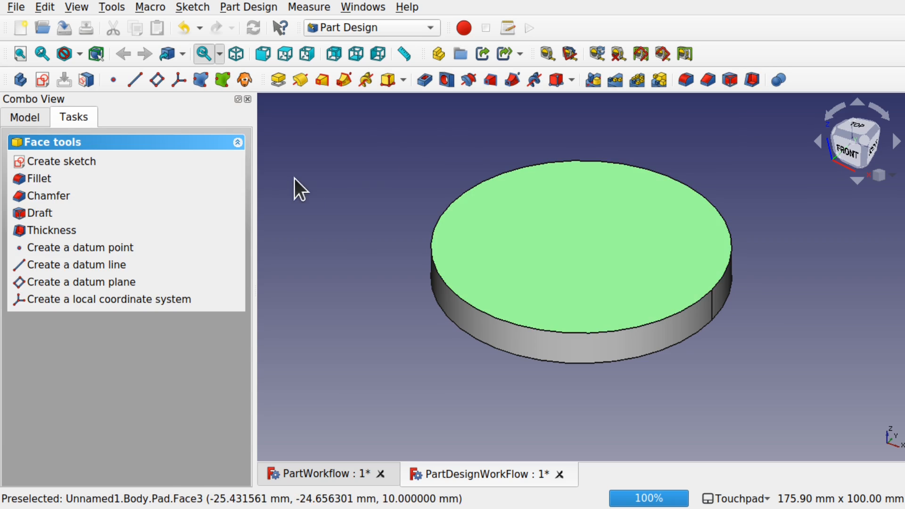
{"action": "left_click", "coordinate": [47, 84]}
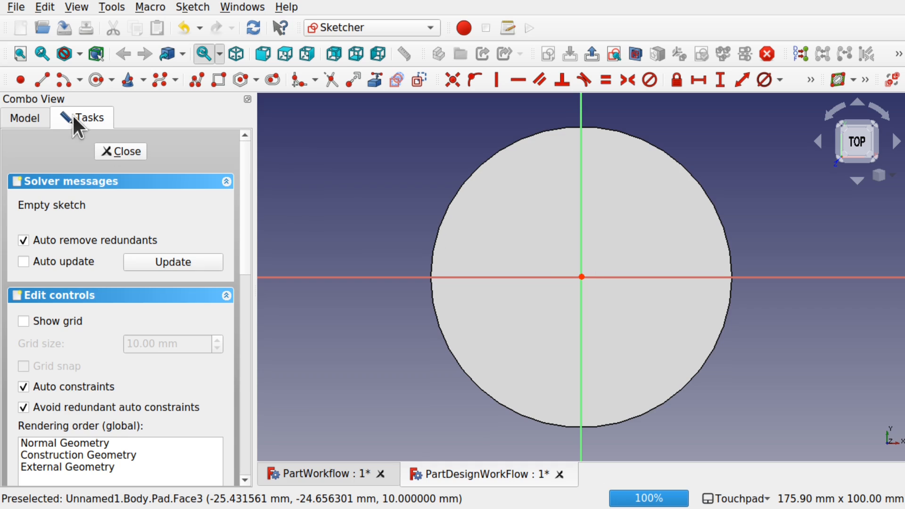
{"action": "left_click", "coordinate": [196, 80]}
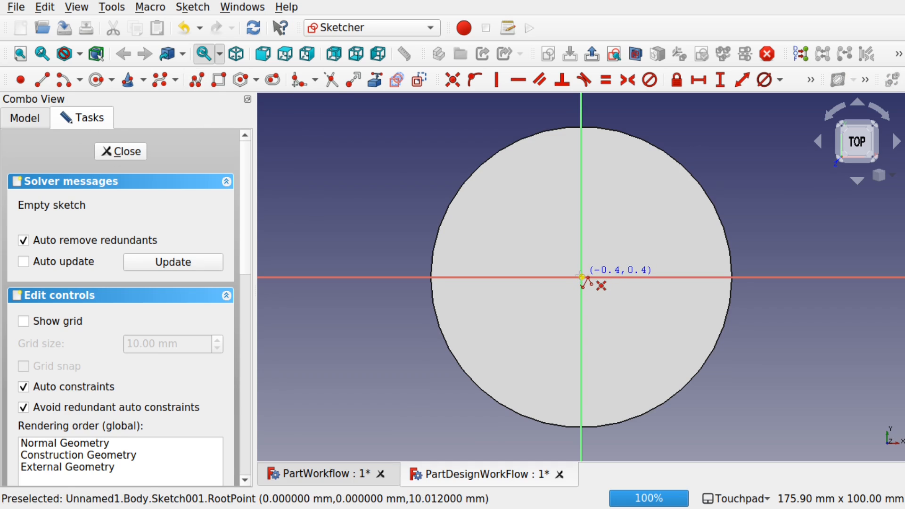
{"action": "left_click", "coordinate": [582, 277]}
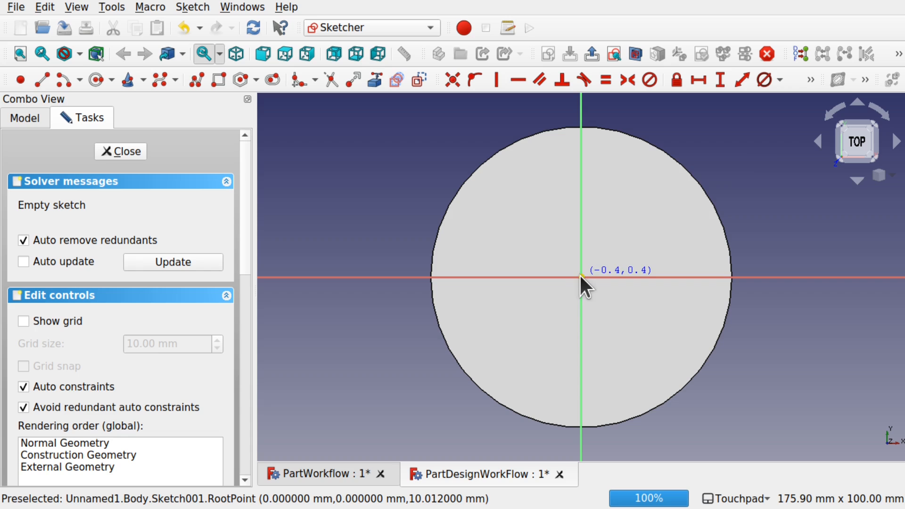
{"action": "left_click", "coordinate": [787, 150]}
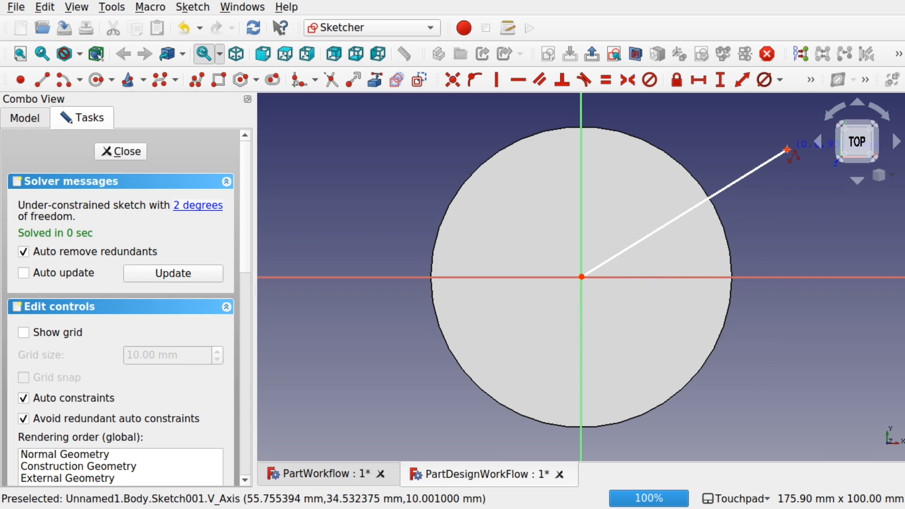
{"action": "left_click", "coordinate": [787, 349]}
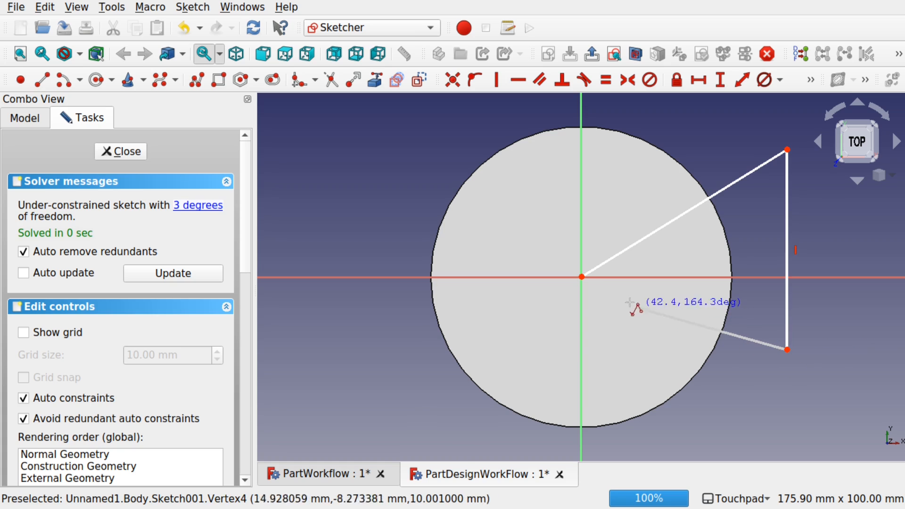
{"action": "left_click", "coordinate": [581, 276]}
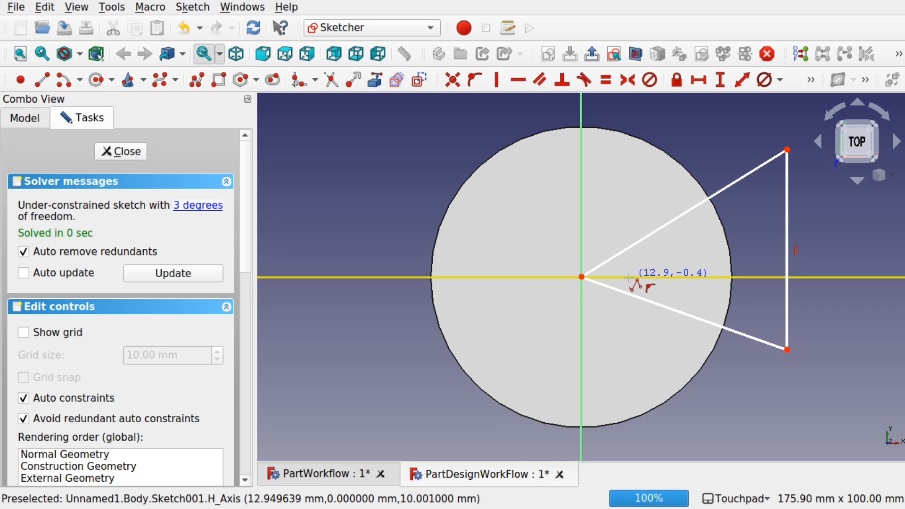
{"action": "left_click", "coordinate": [134, 151]}
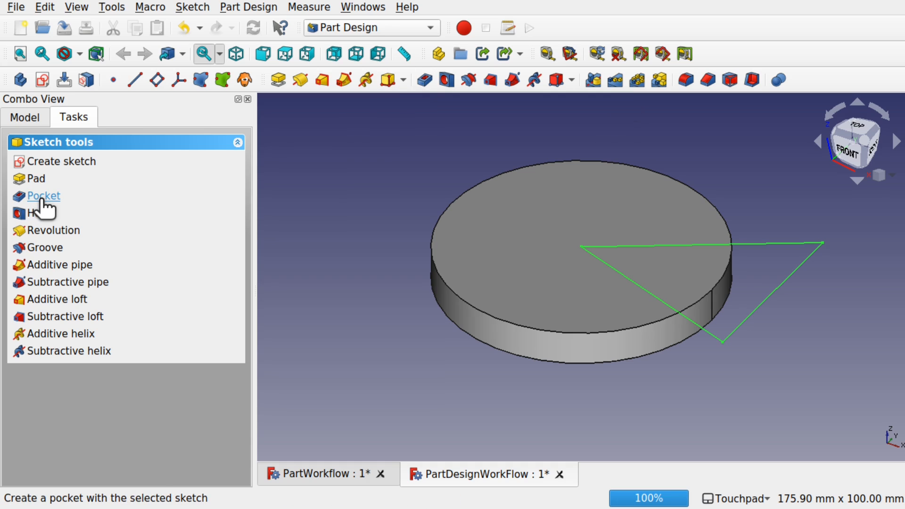
Cut the triangular sketch out of the disc with a Pocket, trying the Through all type and settling on To first.
{"action": "left_click", "coordinate": [246, 6]}
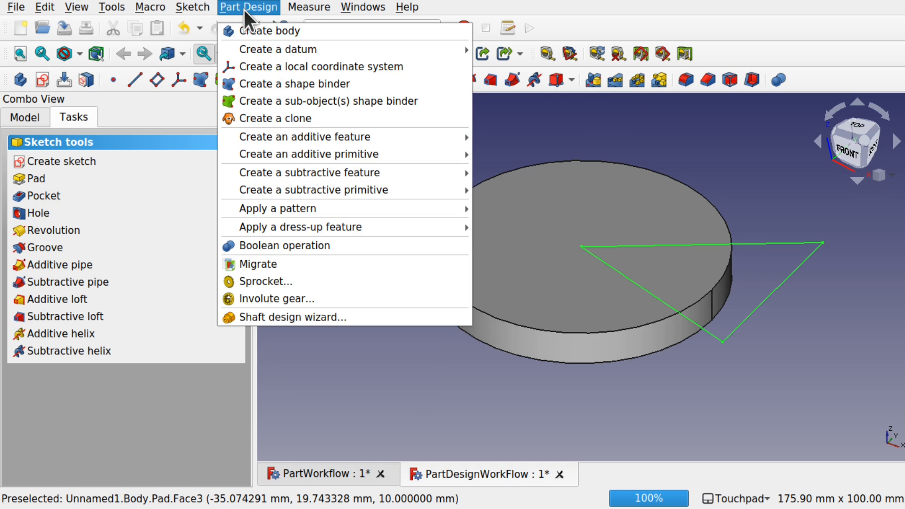
{"action": "mouse_move", "coordinate": [360, 174]}
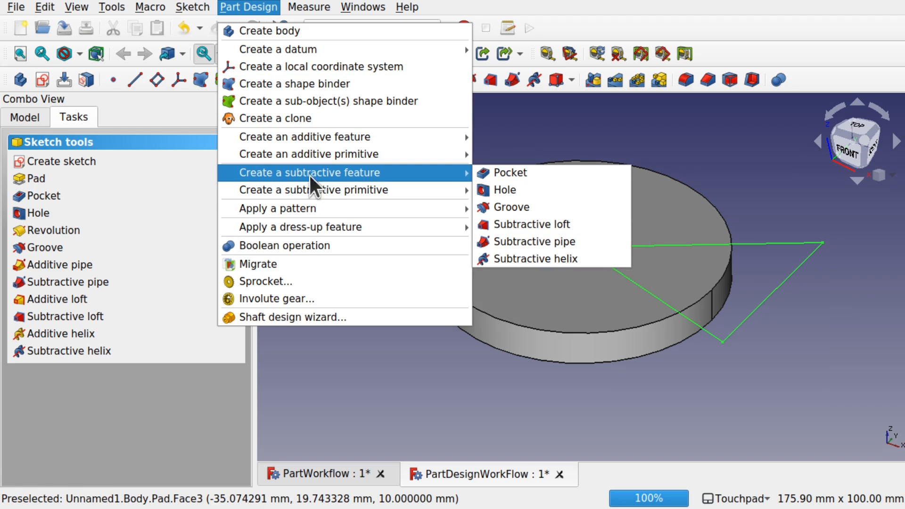
{"action": "left_click", "coordinate": [477, 173]}
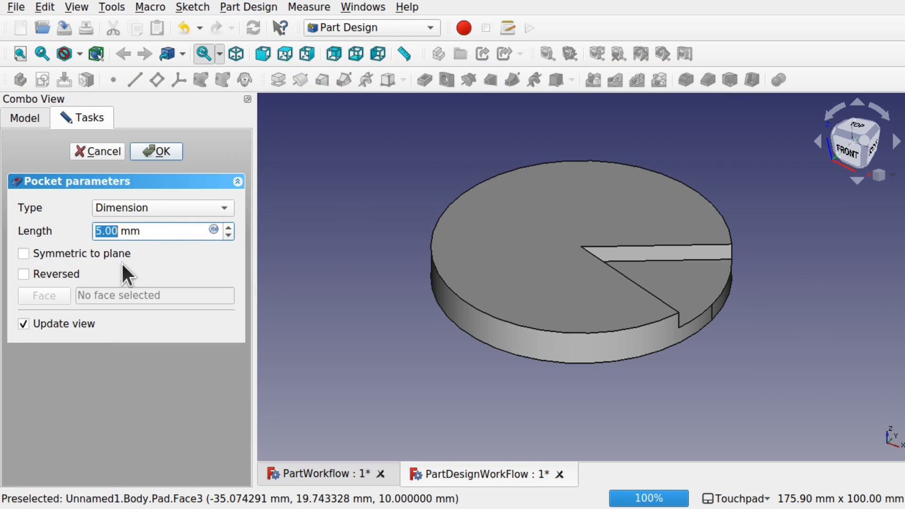
{"action": "left_click", "coordinate": [181, 208]}
{"action": "left_click", "coordinate": [174, 224]}
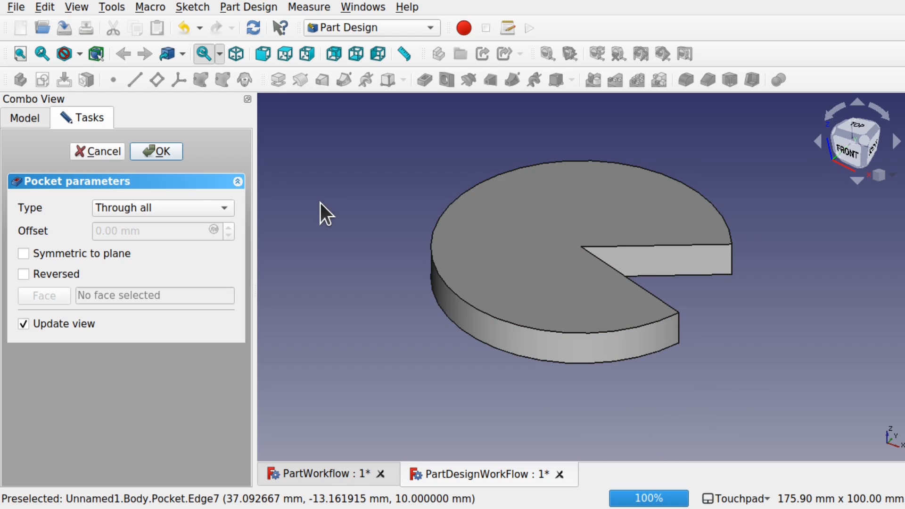
{"action": "left_click", "coordinate": [187, 207]}
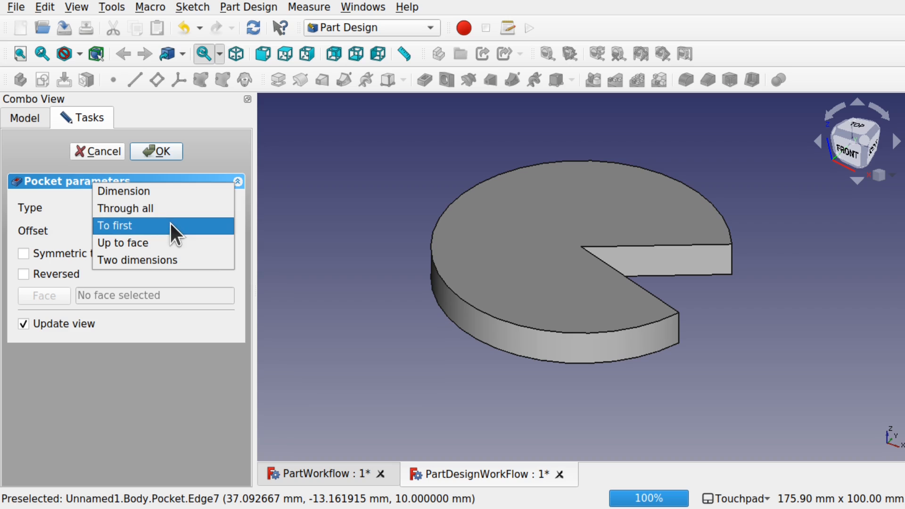
{"action": "left_click", "coordinate": [170, 225]}
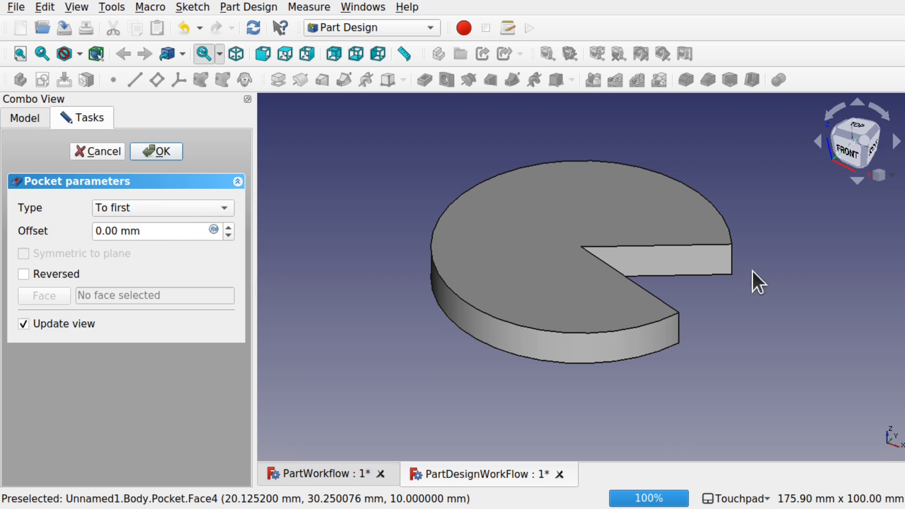
{"action": "left_click", "coordinate": [182, 149]}
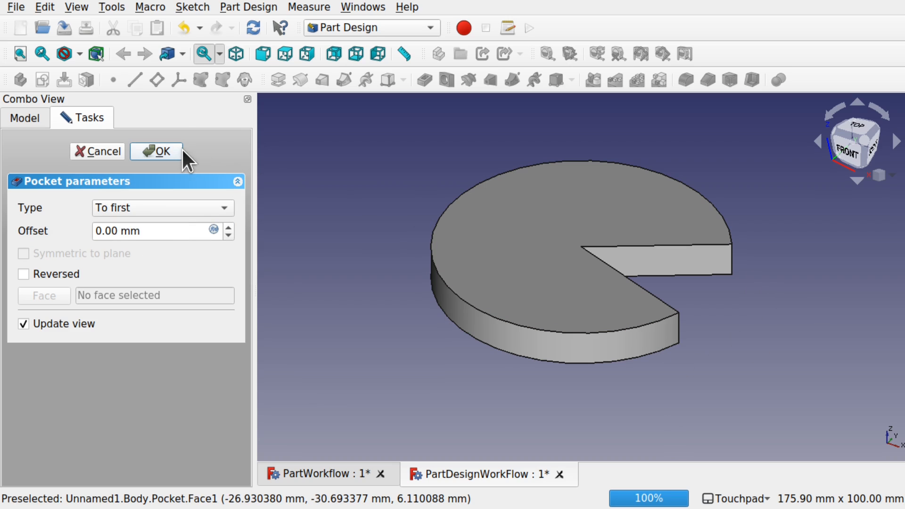
Compare the model trees of both documents, examining the Cut in PartWorkflow and the Pad and Pocket in PartDesignWorkFlow.
{"action": "left_click", "coordinate": [34, 121]}
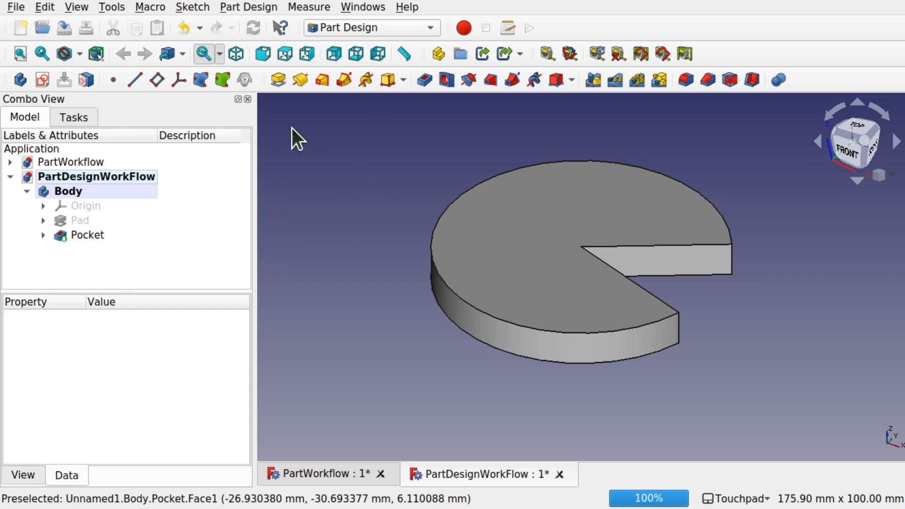
{"action": "left_click", "coordinate": [10, 161]}
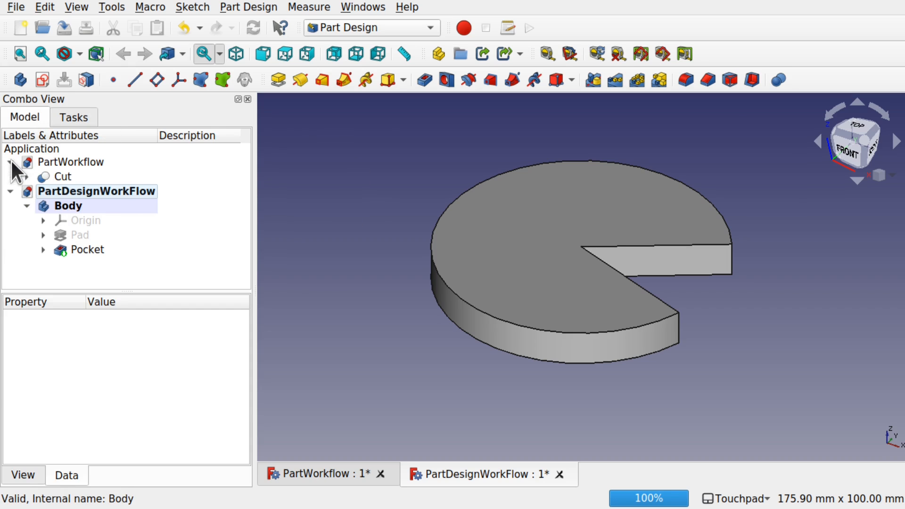
{"action": "left_click", "coordinate": [68, 176]}
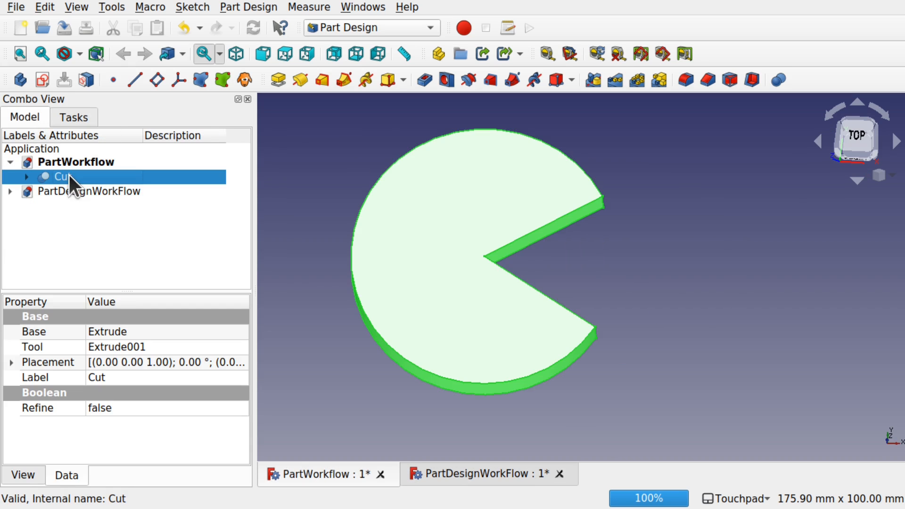
{"action": "left_click", "coordinate": [10, 192]}
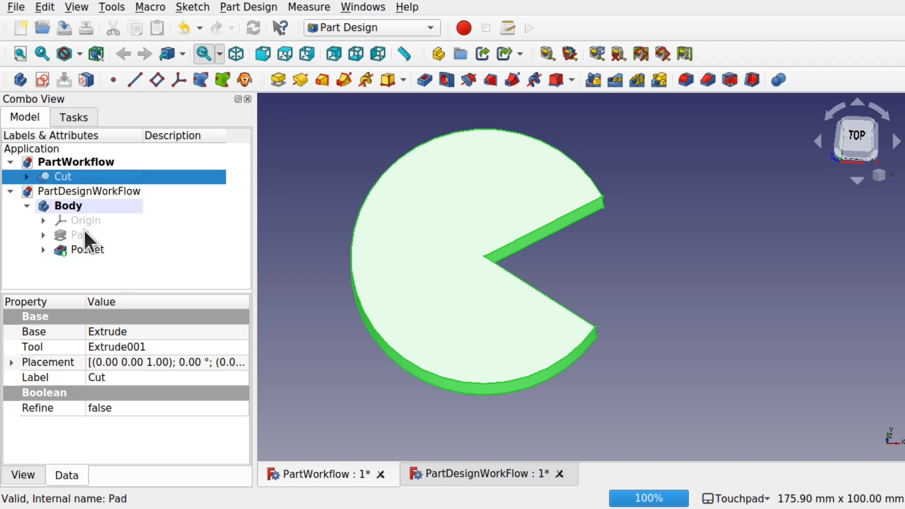
{"action": "left_click", "coordinate": [87, 243]}
{"action": "left_click", "coordinate": [88, 216]}
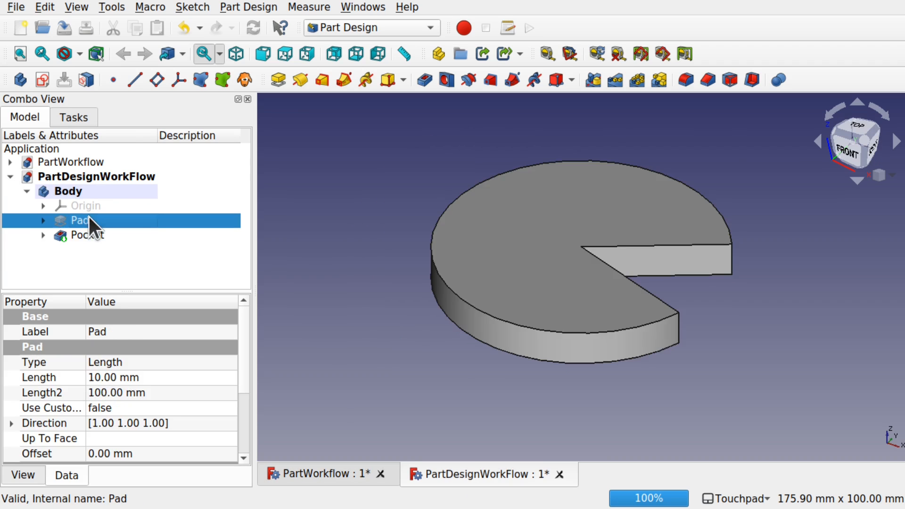
{"action": "left_click", "coordinate": [91, 233]}
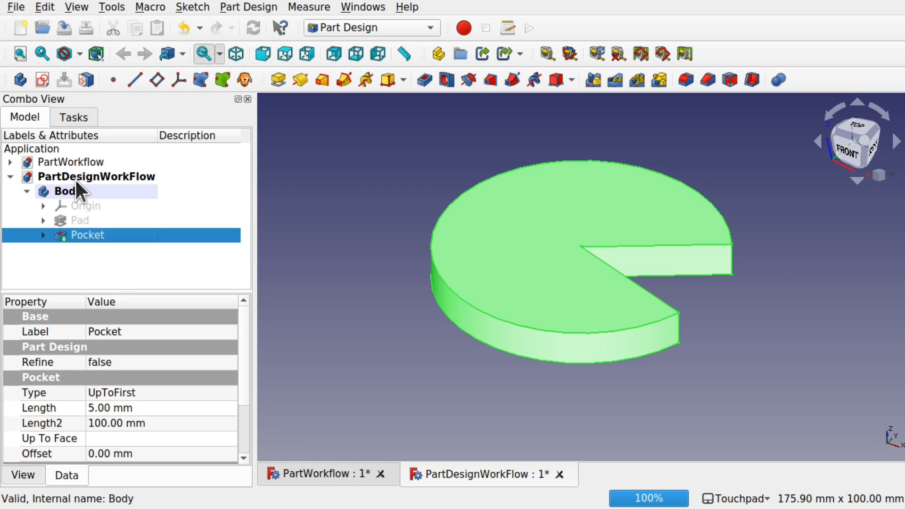
Activate PartWorkflow, expand its Cut and show the two source extrusions, the disc and the triangle.
{"action": "left_click", "coordinate": [9, 162]}
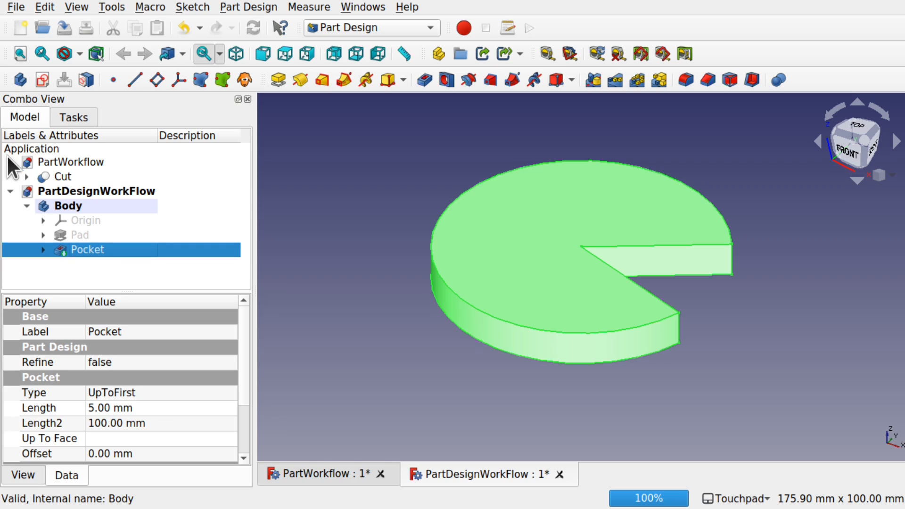
{"action": "left_click", "coordinate": [66, 162]}
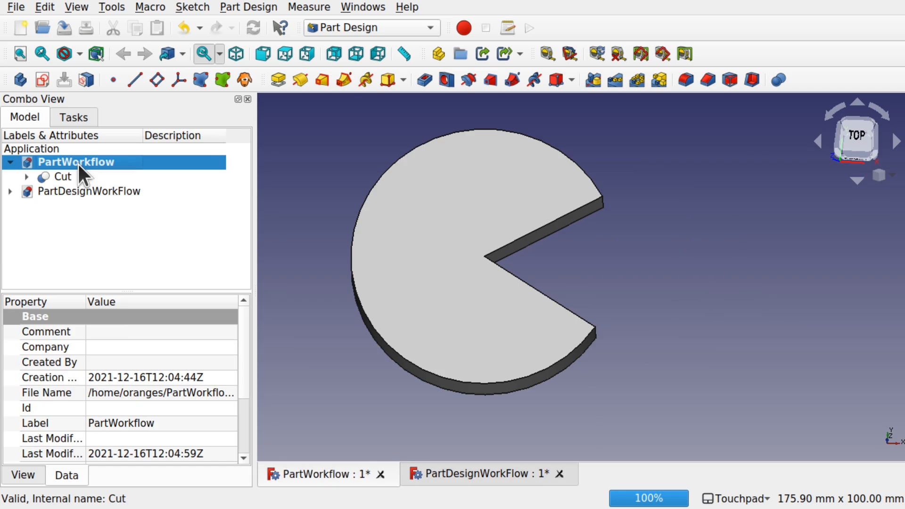
{"action": "left_click", "coordinate": [27, 176]}
{"action": "left_click", "coordinate": [73, 190]}
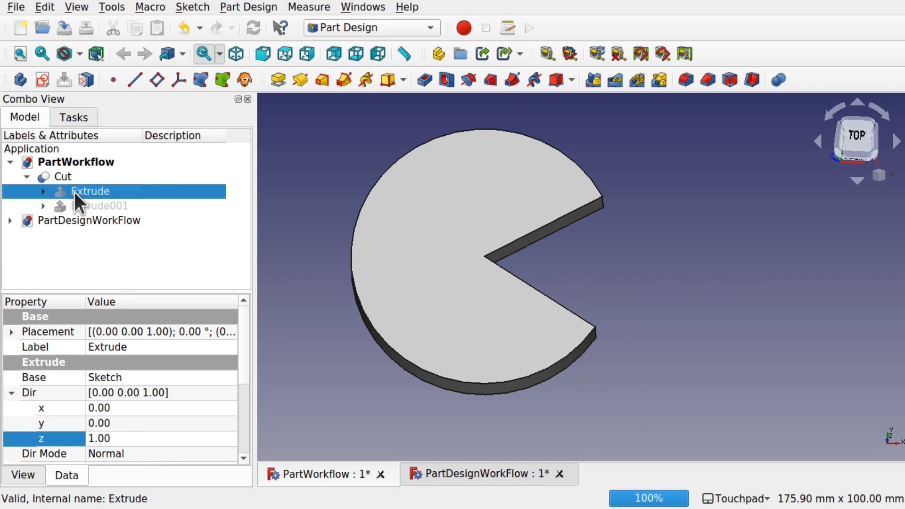
{"action": "left_click", "coordinate": [103, 204]}
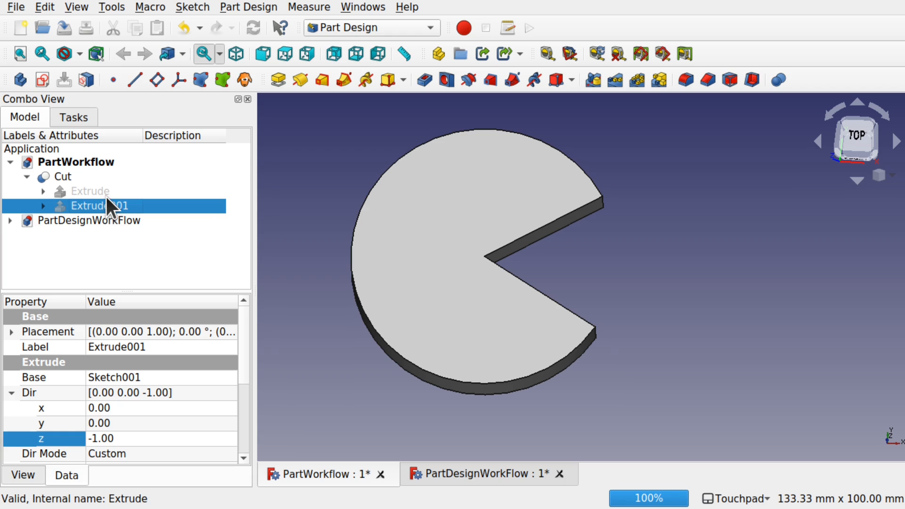
{"action": "left_click", "coordinate": [107, 197]}
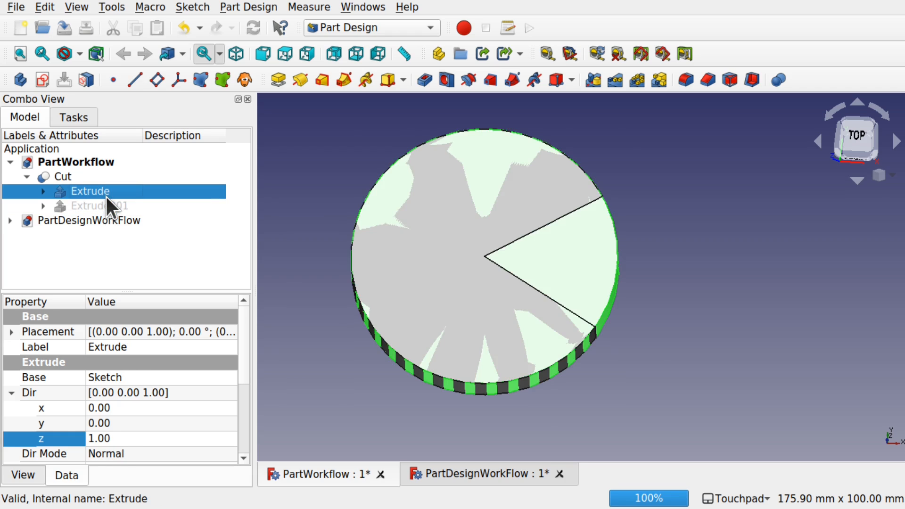
{"action": "left_click", "coordinate": [92, 208]}
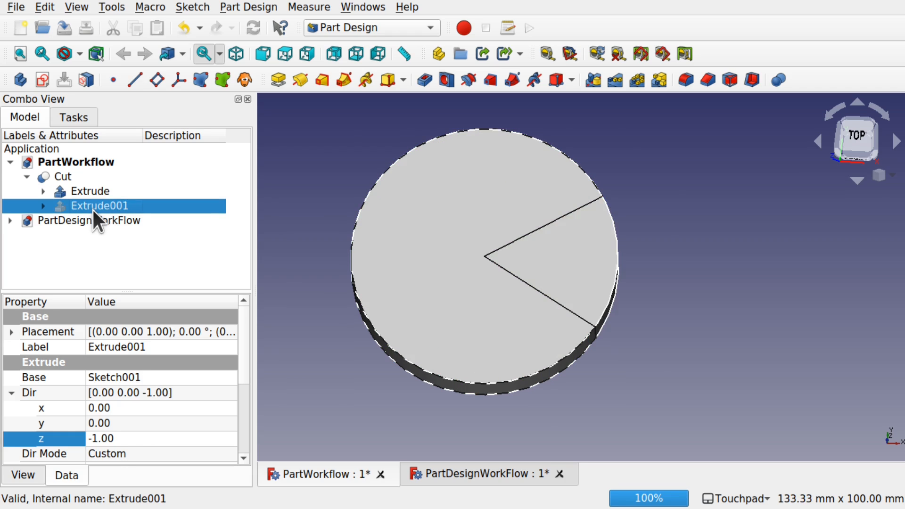
Hide the Cut to inspect the separate extrusions, hide the disc and the triangle, and show only the Cut again.
{"action": "left_click", "coordinate": [63, 177]}
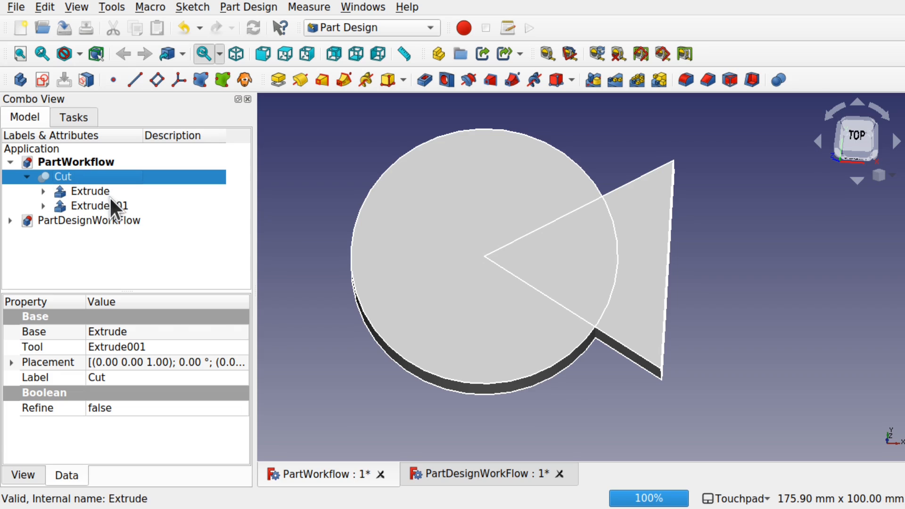
{"action": "left_click", "coordinate": [98, 189]}
{"action": "key", "text": "space"}
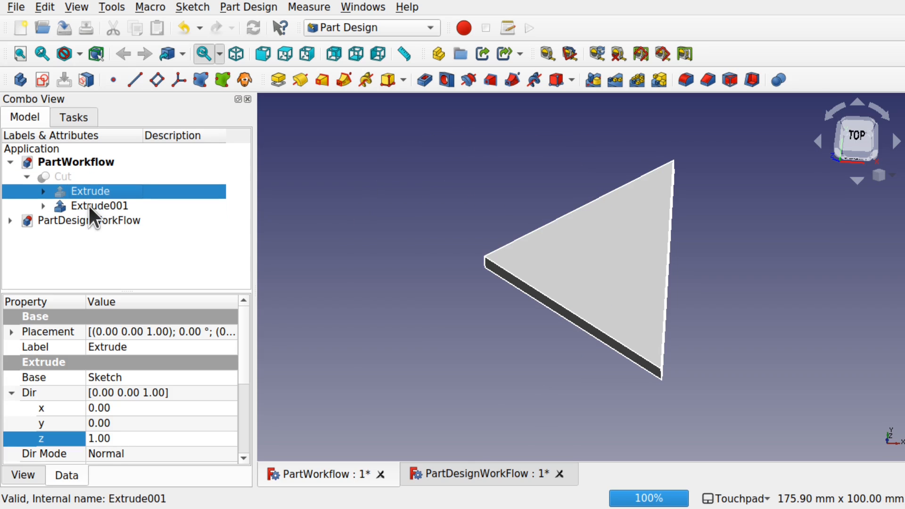
{"action": "left_click", "coordinate": [89, 205]}
{"action": "key", "text": "space"}
{"action": "key", "text": "space"}
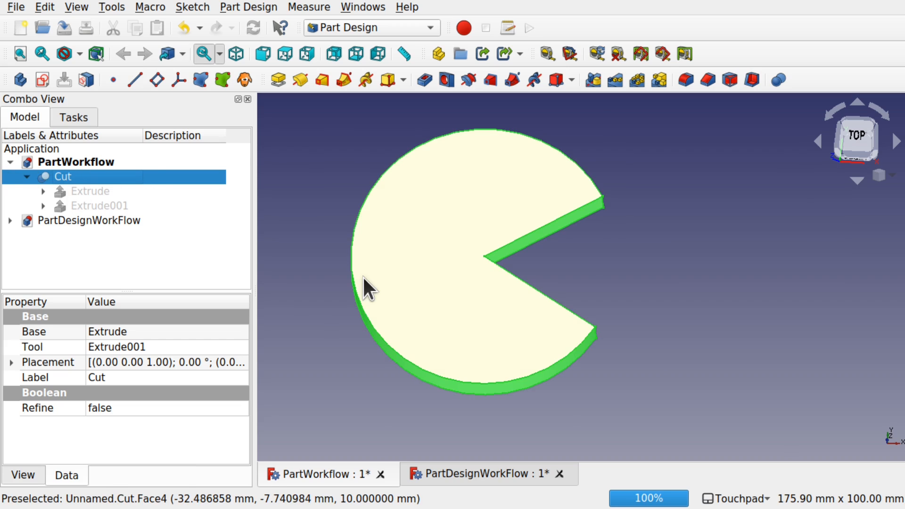
Activate PartDesignWorkFlow, display the Pad in place of the Pocket, show the Pocket again, and expand the Pad to its sketch.
{"action": "double_click", "coordinate": [92, 220]}
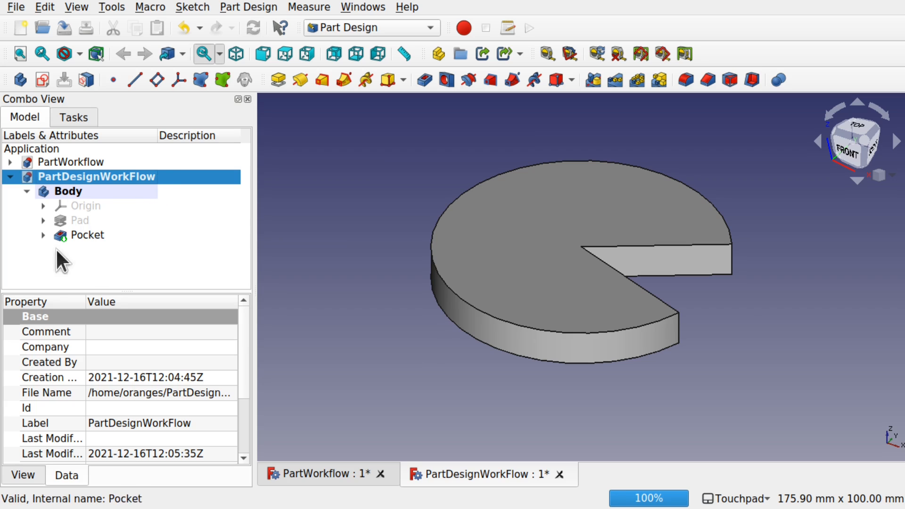
{"action": "left_click", "coordinate": [80, 220]}
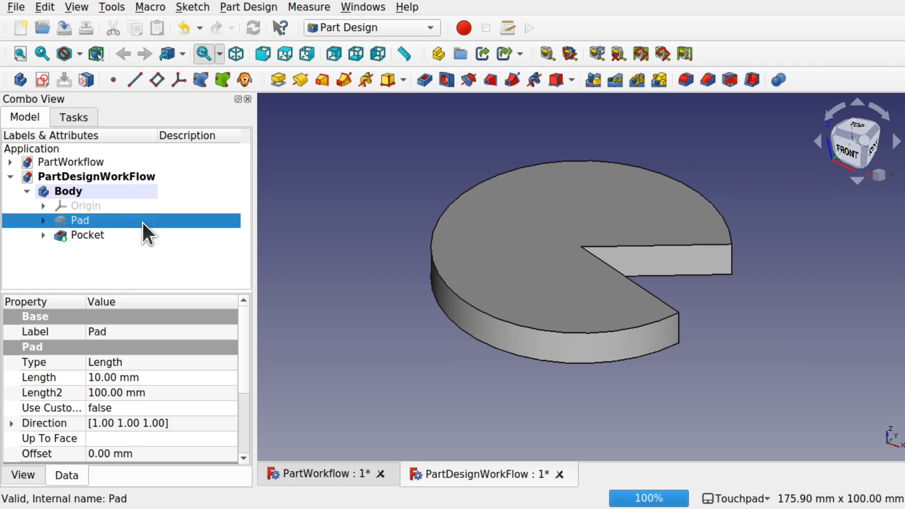
{"action": "key", "text": "space"}
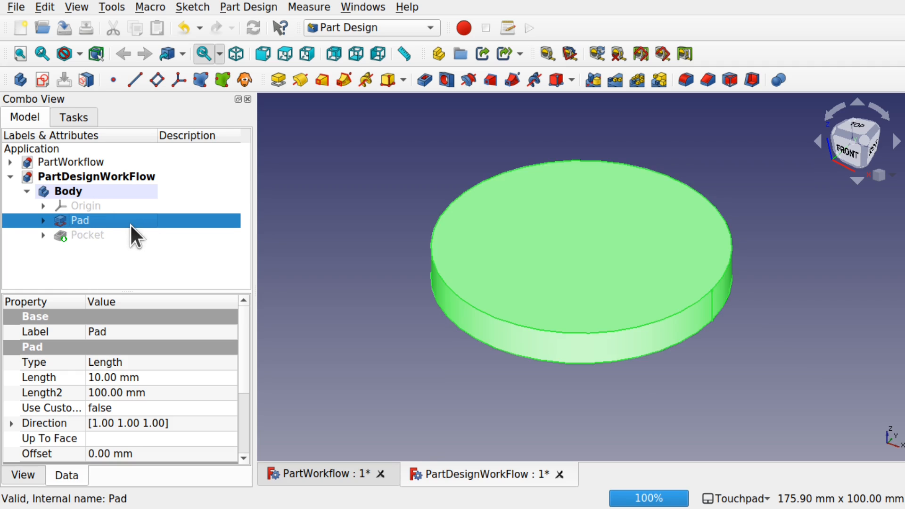
{"action": "left_click", "coordinate": [90, 236]}
{"action": "key", "text": "space"}
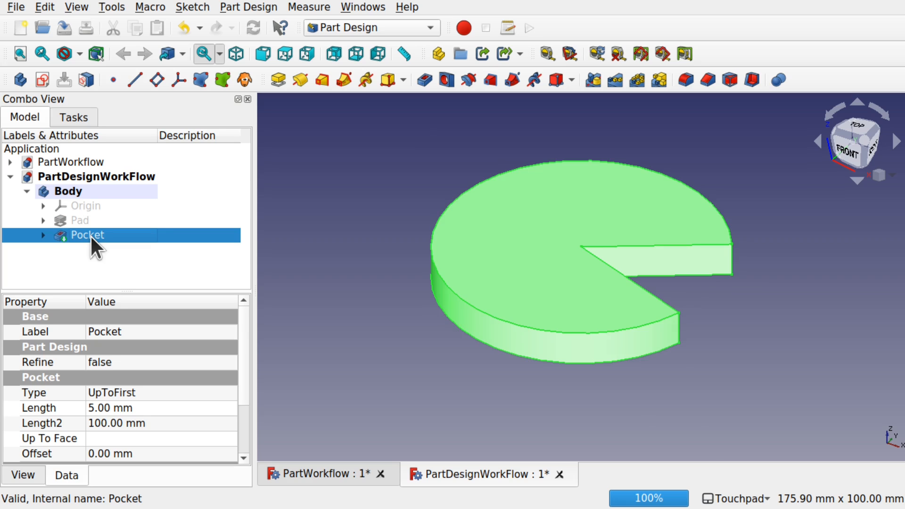
{"action": "left_click", "coordinate": [42, 220]}
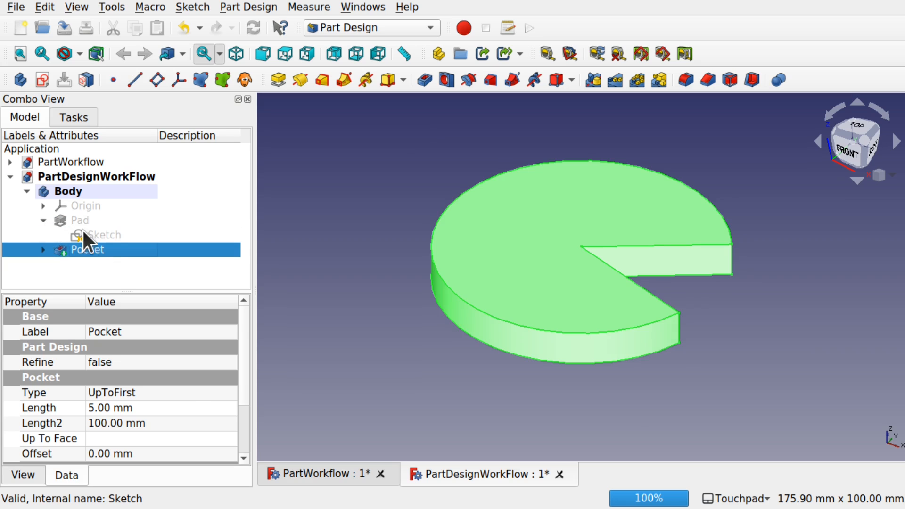
Open the Pad's sketch in PartDesignWorkFlow, shrink its circle so it no longer encloses as much of the notch, and close the sketch.
{"action": "left_click", "coordinate": [106, 233]}
{"action": "double_click", "coordinate": [108, 233]}
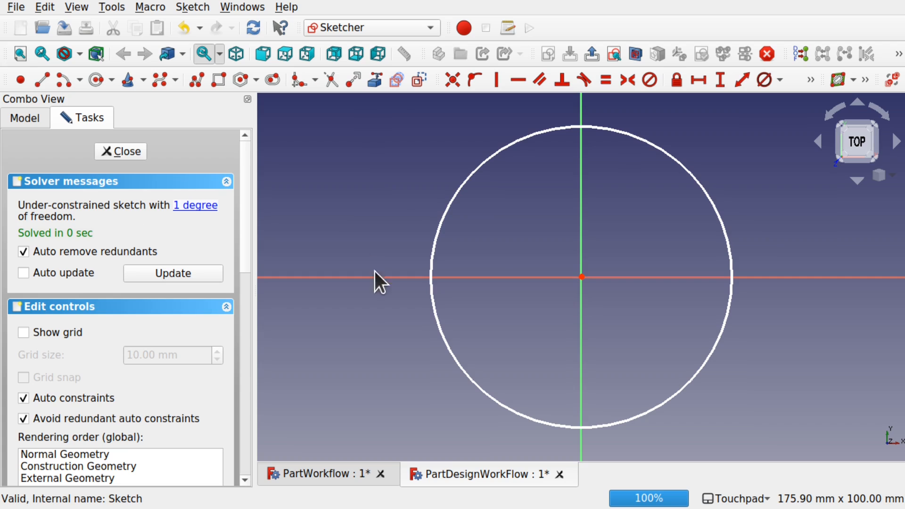
{"action": "left_click_drag", "start_coordinate": [433, 304], "coordinate": [464, 298]}
{"action": "left_click", "coordinate": [120, 148]}
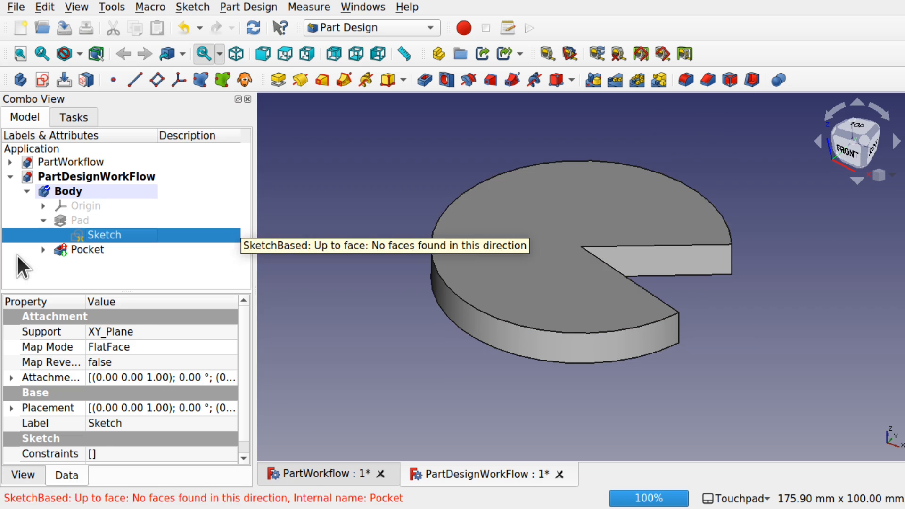
Reopen the Pad's sketch, enlarge its circle beyond the original disc size, and close the sketch to update the model.
{"action": "left_click", "coordinate": [87, 250]}
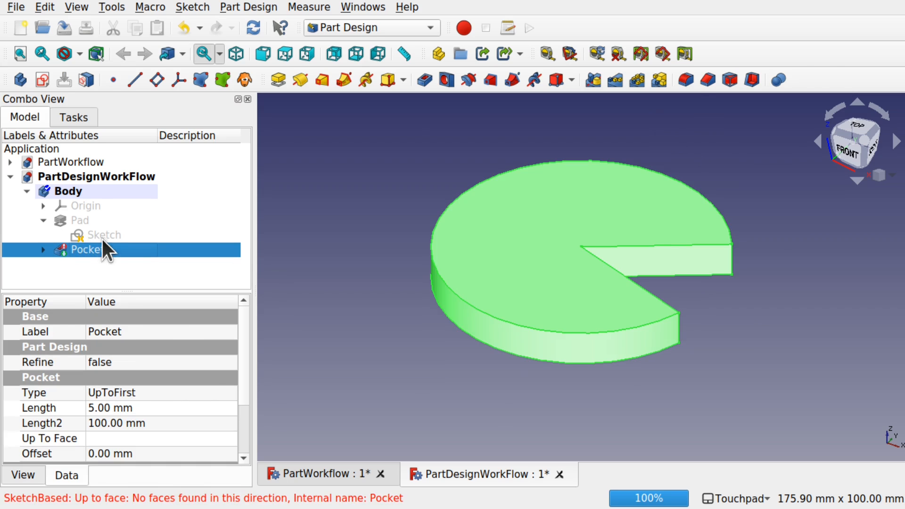
{"action": "left_click", "coordinate": [101, 236]}
{"action": "double_click", "coordinate": [101, 238]}
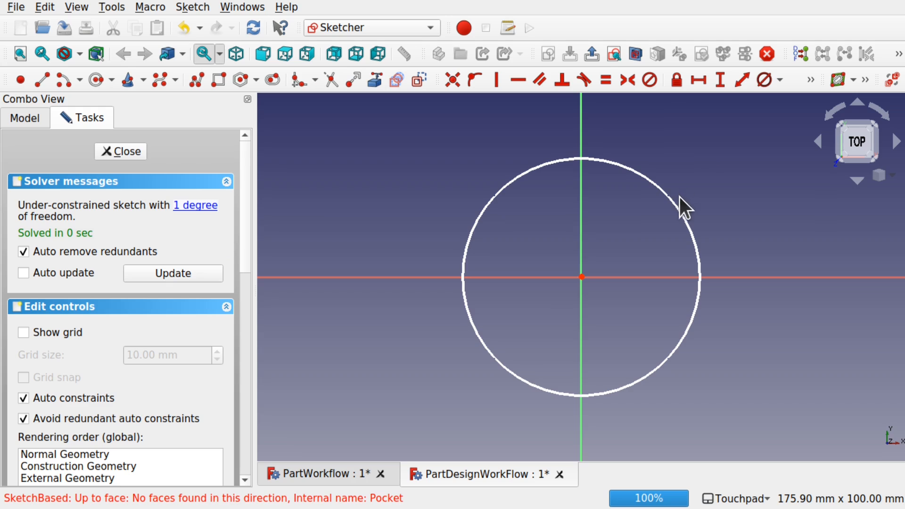
{"action": "left_click_drag", "start_coordinate": [686, 210], "coordinate": [733, 189]}
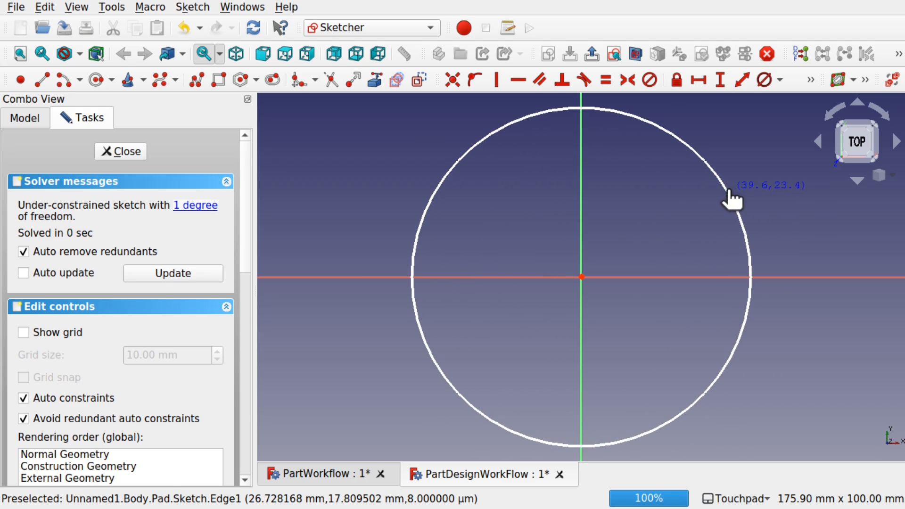
{"action": "left_click", "coordinate": [121, 152]}
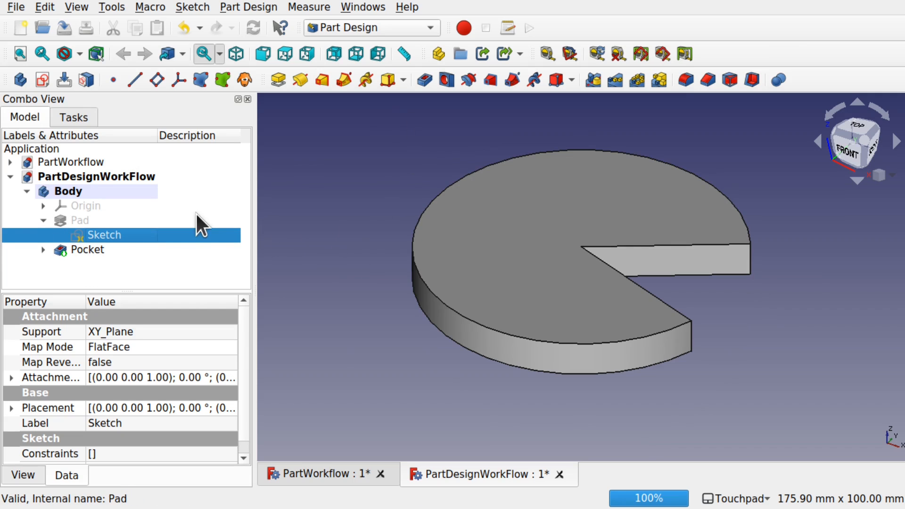
Add a small circle to the Pad's sketch, inside the large circle near its upper edge and just right of the vertical axis.
{"action": "double_click", "coordinate": [95, 235]}
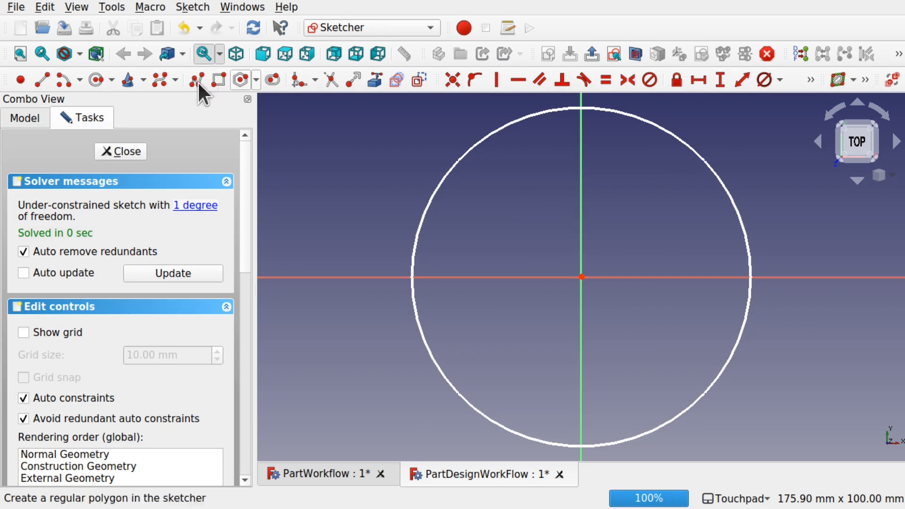
{"action": "left_click", "coordinate": [97, 80]}
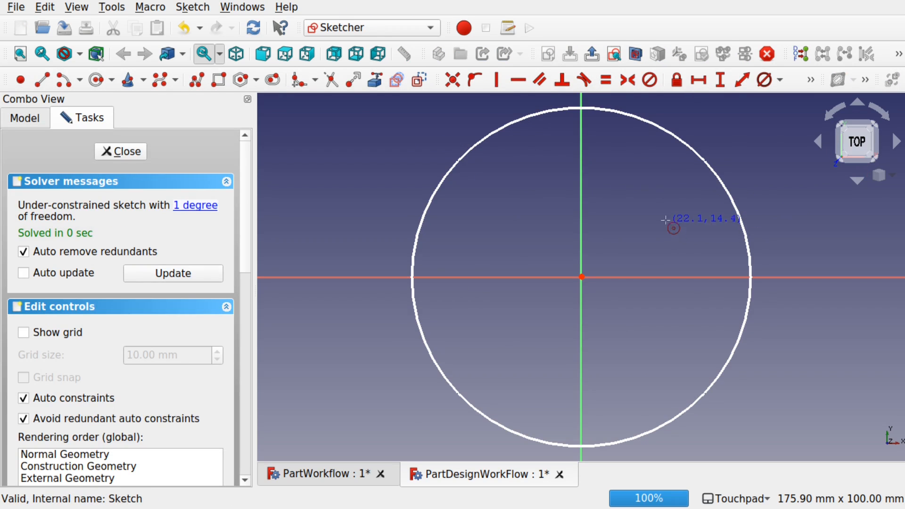
{"action": "left_click", "coordinate": [617, 155]}
{"action": "left_click", "coordinate": [626, 165]}
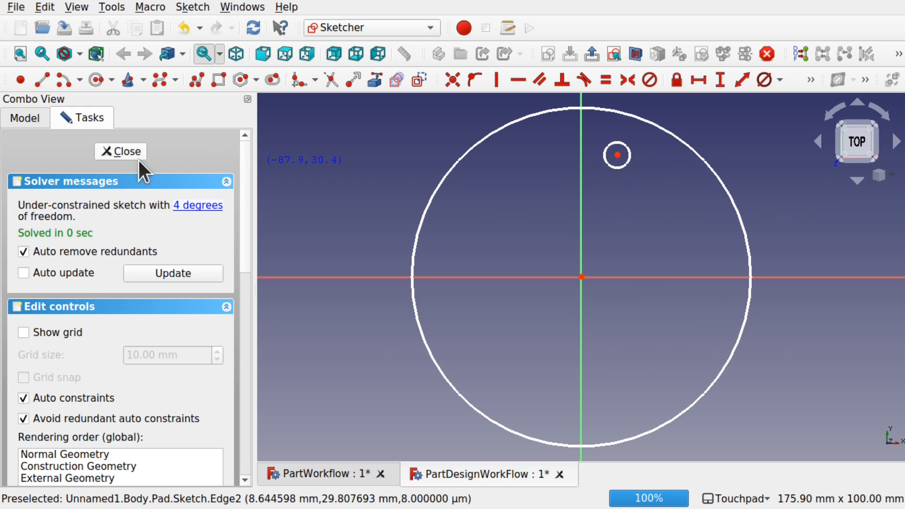
{"action": "left_click", "coordinate": [127, 150]}
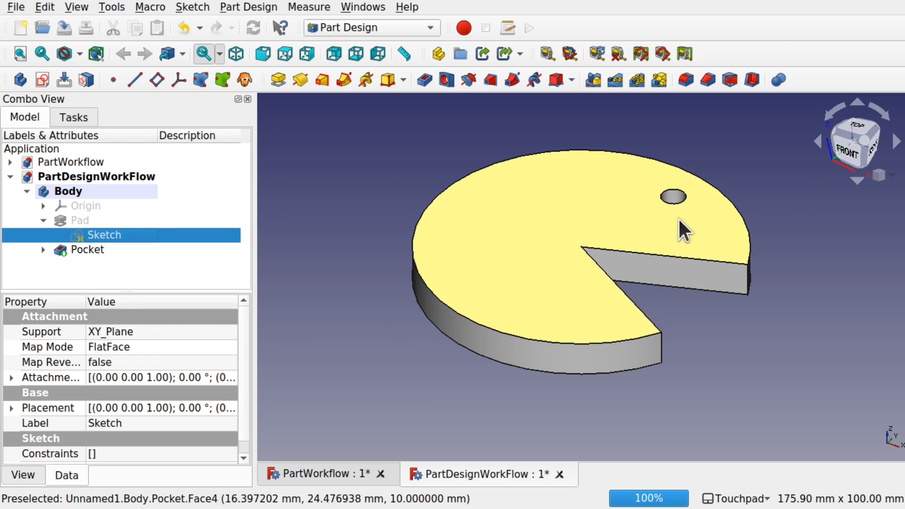
Delete the small inner circle from the Pad's sketch and close the sketch, leaving the large circle as its only profile.
{"action": "double_click", "coordinate": [130, 231]}
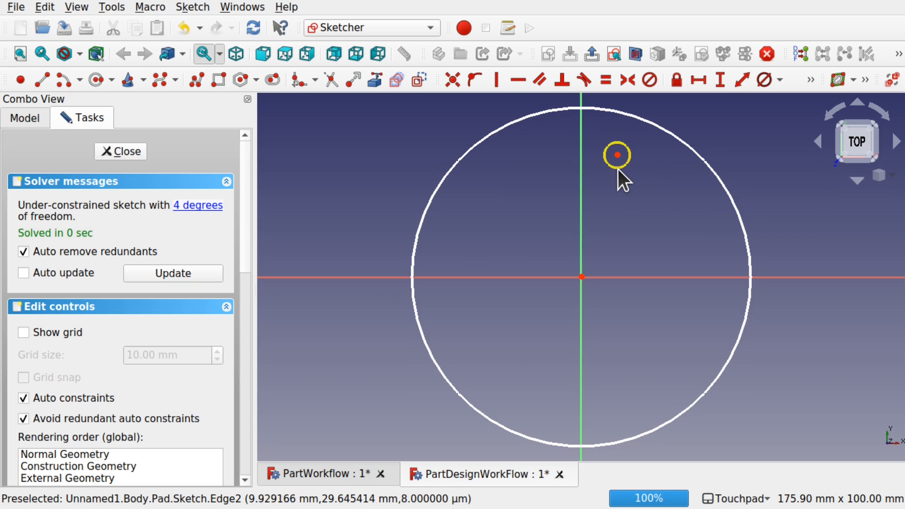
{"action": "left_click", "coordinate": [580, 218]}
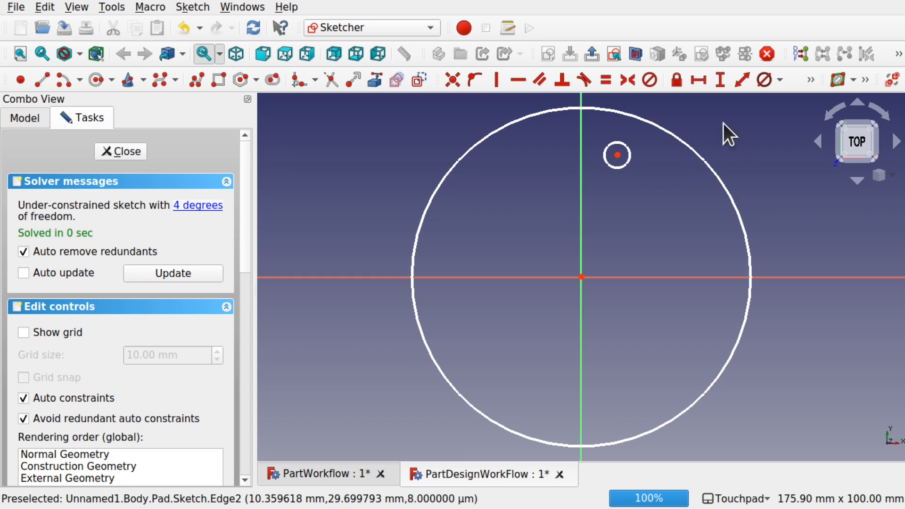
{"action": "left_click", "coordinate": [615, 169]}
{"action": "key", "text": "Delete"}
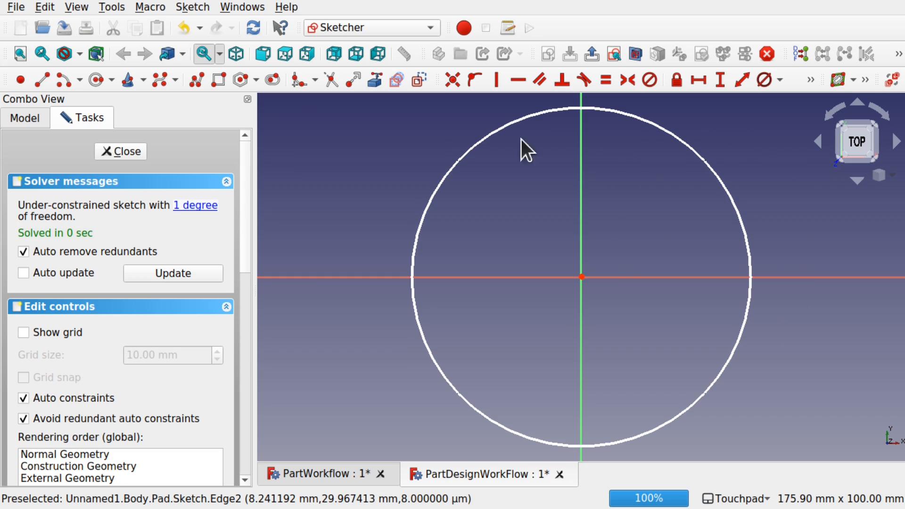
{"action": "left_click", "coordinate": [121, 155]}
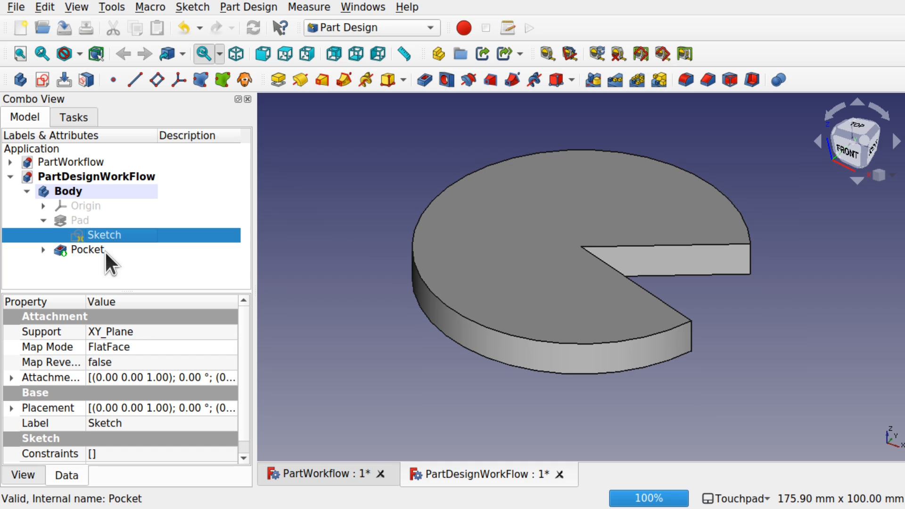
Activate PartWorkflow, inspect the Cut and its two extrusions, and briefly show the triangular Extrude001 before hiding it again.
{"action": "left_click", "coordinate": [10, 160]}
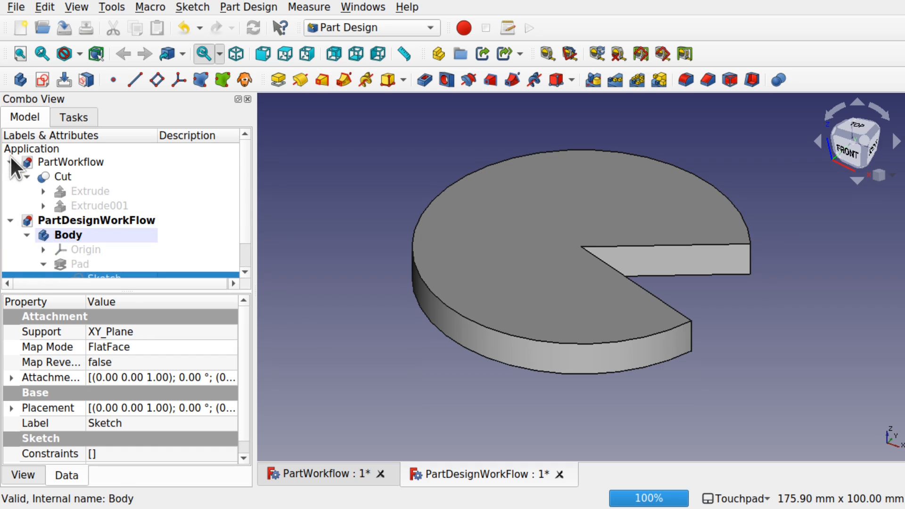
{"action": "left_click", "coordinate": [80, 163]}
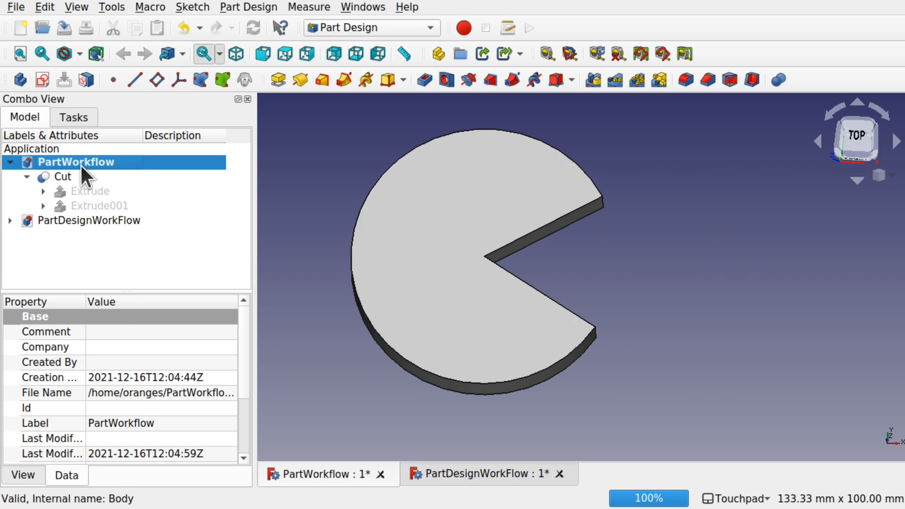
{"action": "left_click", "coordinate": [64, 176]}
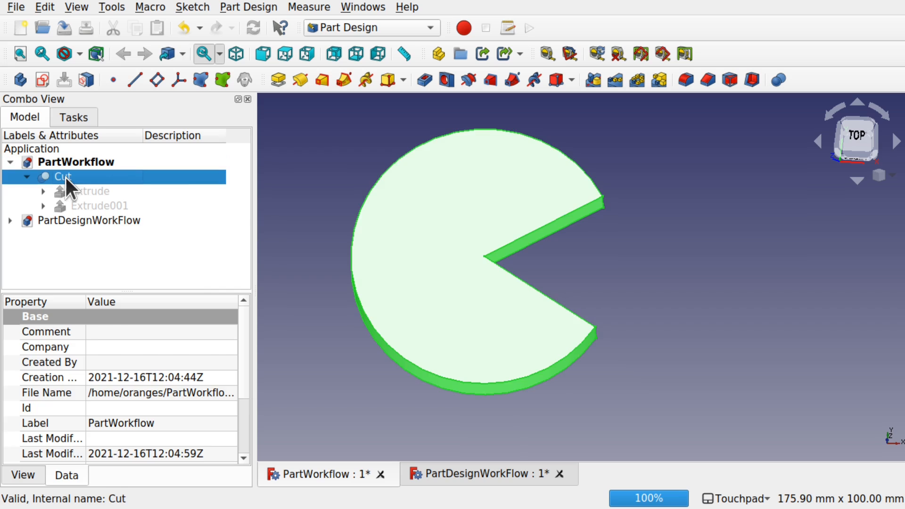
{"action": "left_click", "coordinate": [95, 193]}
{"action": "left_click", "coordinate": [103, 204]}
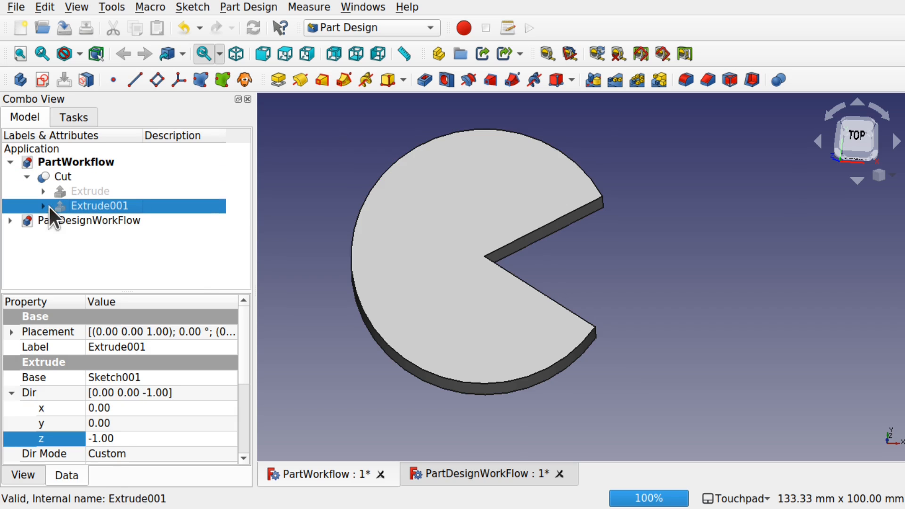
{"action": "key", "text": "space"}
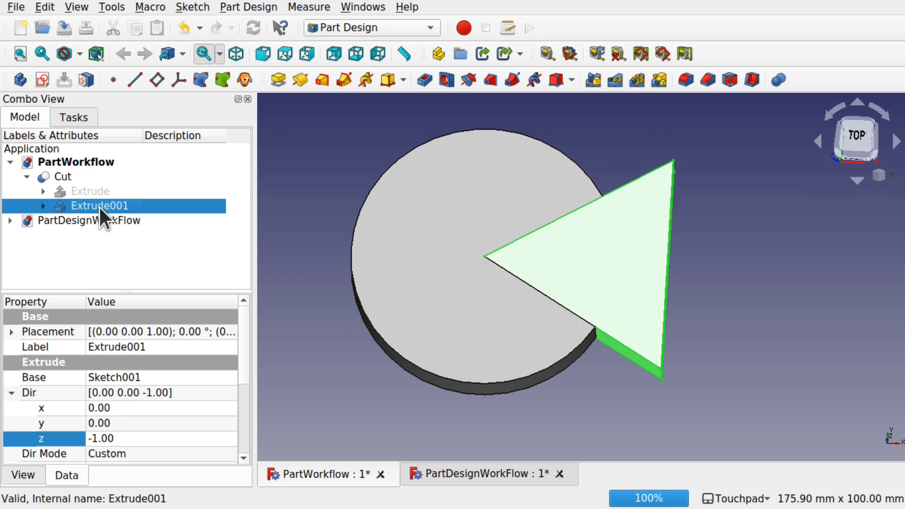
{"action": "key", "text": "space"}
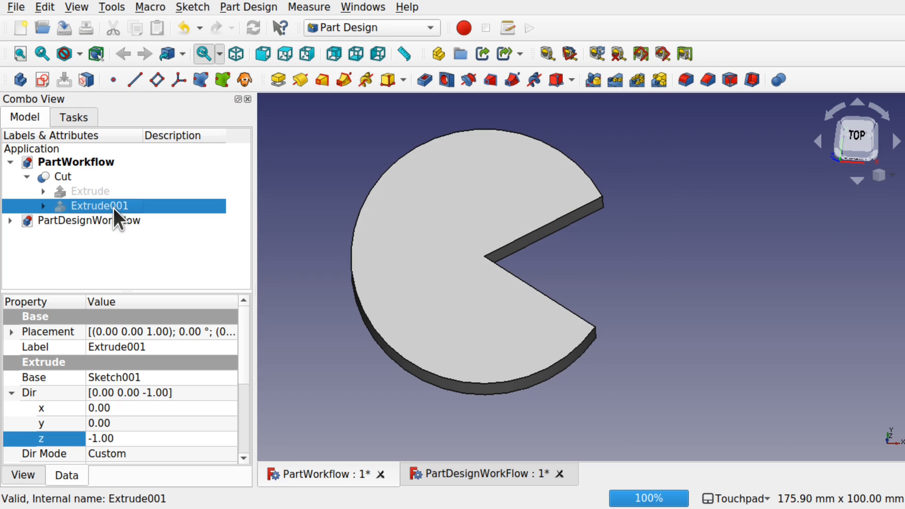
Transform the triangular Extrude001 by moving it -11 mm along the X axis, deepening the notch in the Cut.
{"action": "double_click", "coordinate": [112, 206]}
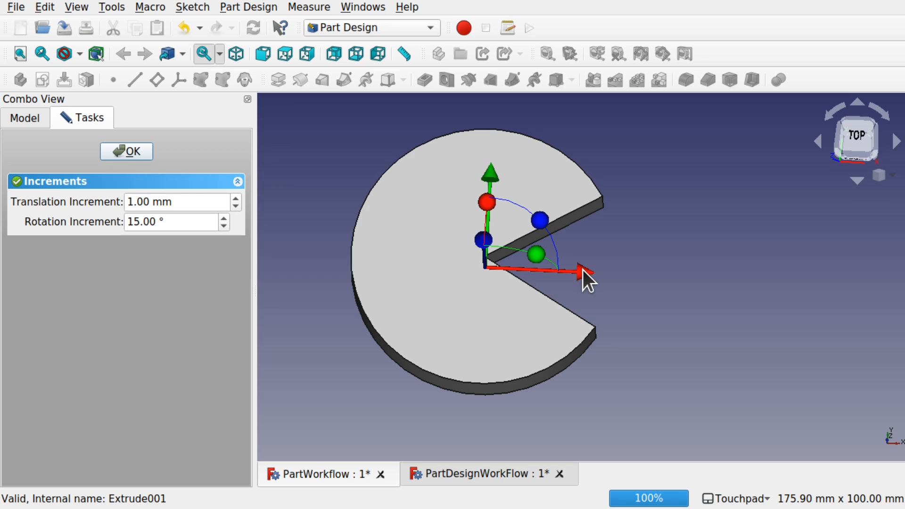
{"action": "left_click_drag", "start_coordinate": [589, 268], "coordinate": [540, 270]}
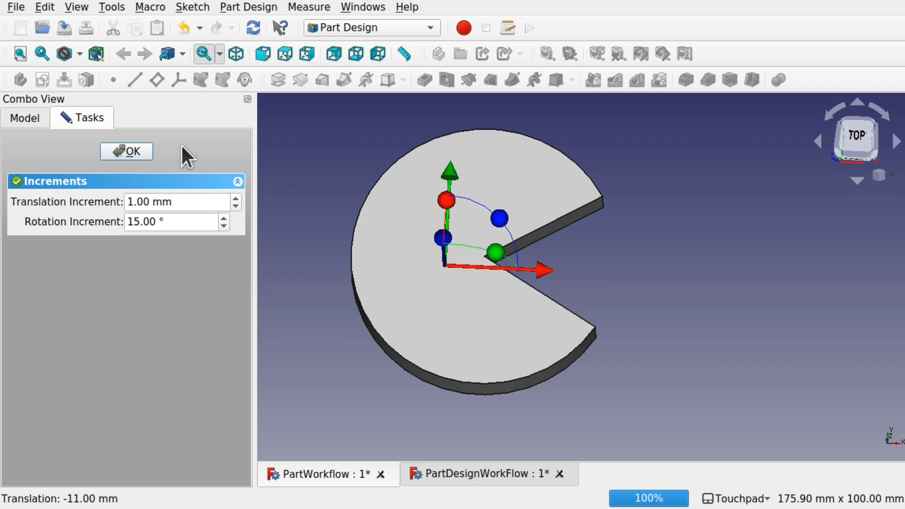
{"action": "left_click", "coordinate": [127, 151]}
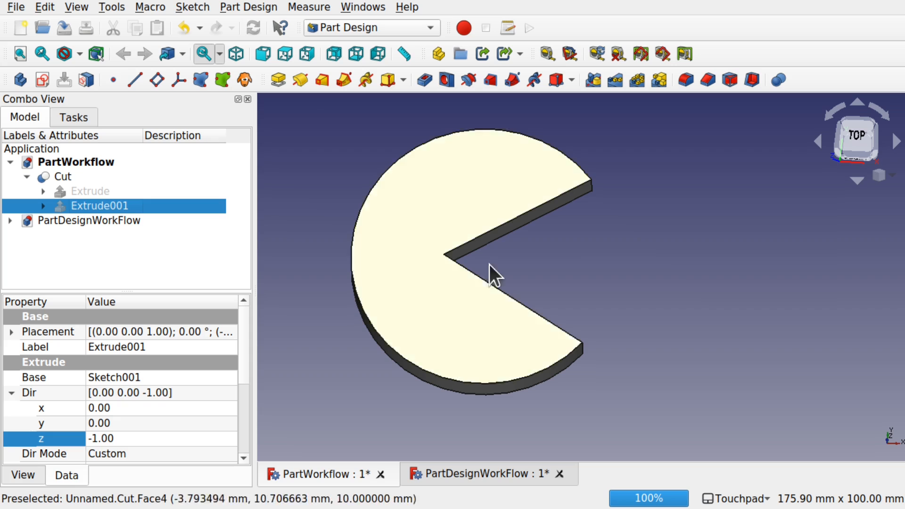
Show the triangular Extrude001 and transform it in the positive X direction, past its original position, to make the notch shallower.
{"action": "key", "text": "space"}
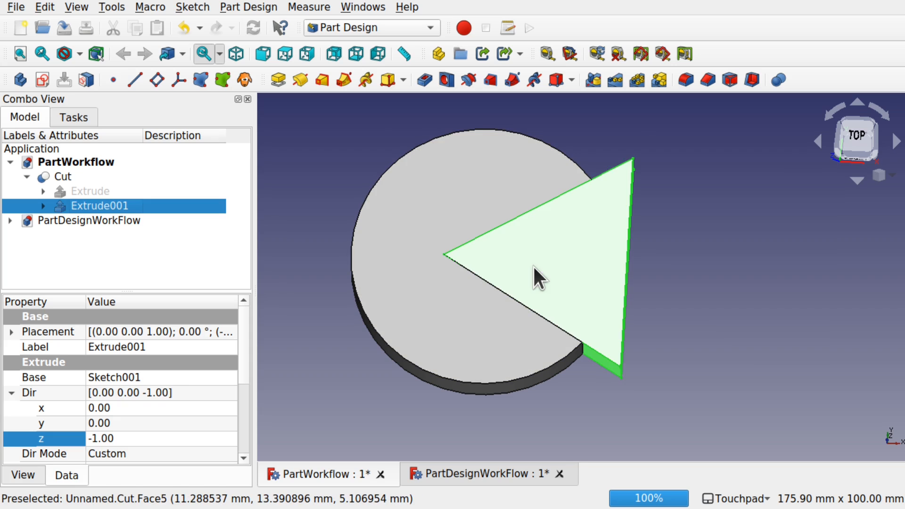
{"action": "right_click", "coordinate": [117, 206]}
{"action": "left_click", "coordinate": [172, 210]}
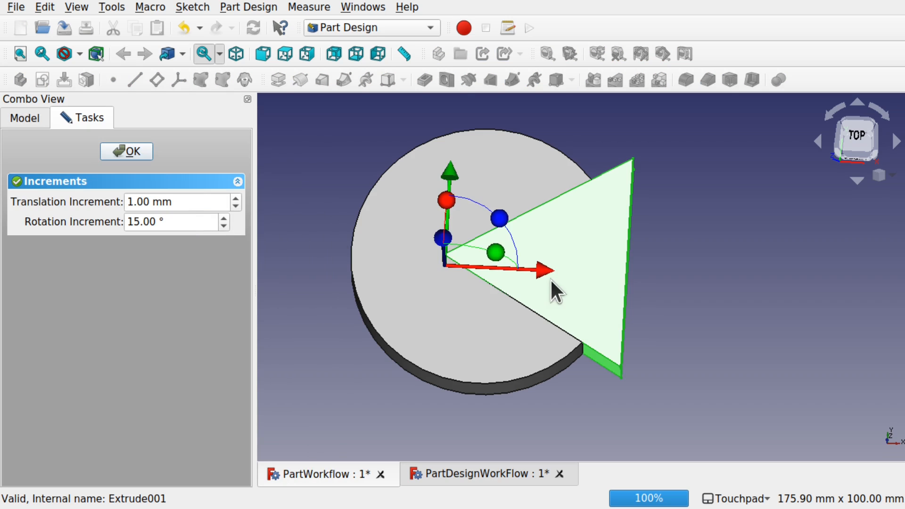
{"action": "left_click_drag", "start_coordinate": [545, 267], "coordinate": [630, 272]}
{"action": "left_click", "coordinate": [132, 152]}
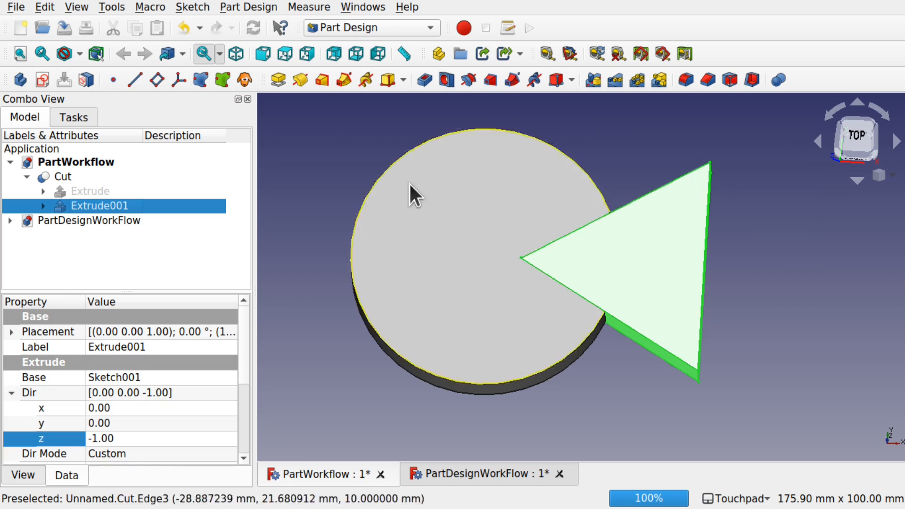
Delete the Cut together with Extrude and Extrude001 from PartWorkflow, accepting the broken dependencies.
{"action": "left_click", "coordinate": [62, 177]}
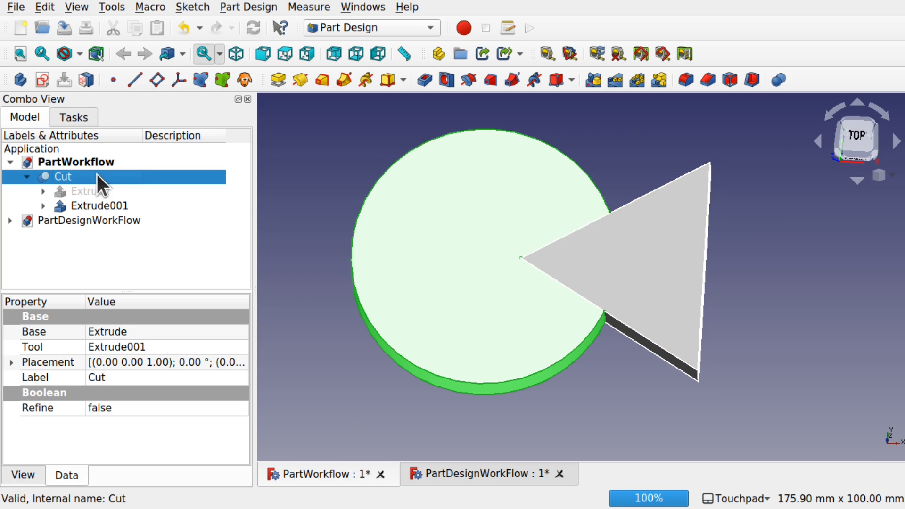
{"action": "left_click", "coordinate": [97, 205], "text": "shift"}
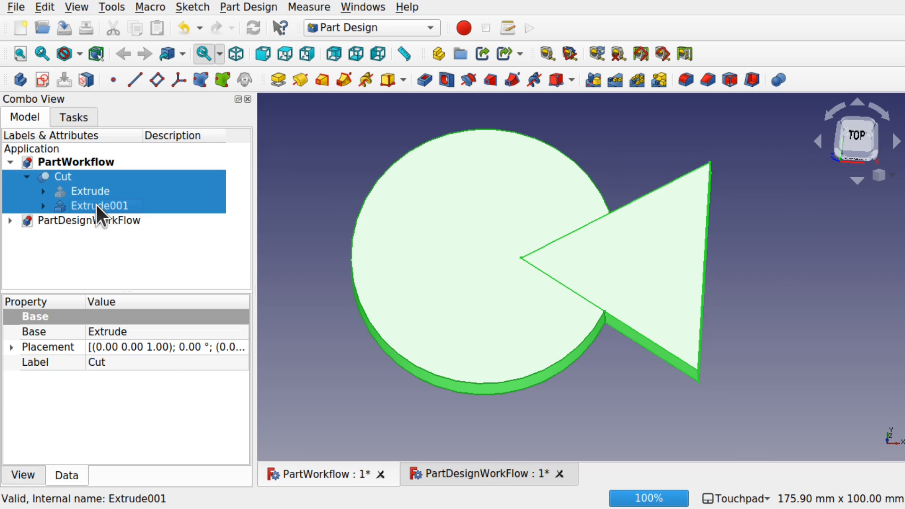
{"action": "key", "text": "Delete"}
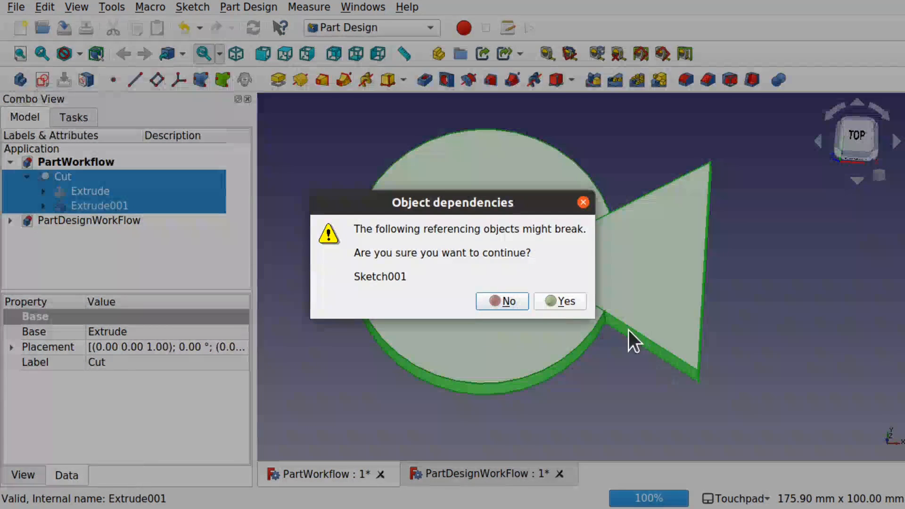
{"action": "left_click", "coordinate": [556, 301]}
Delete the two leftover sketches, Sketch and Sketch001, from PartWorkflow to empty the document.
{"action": "left_click", "coordinate": [66, 164]}
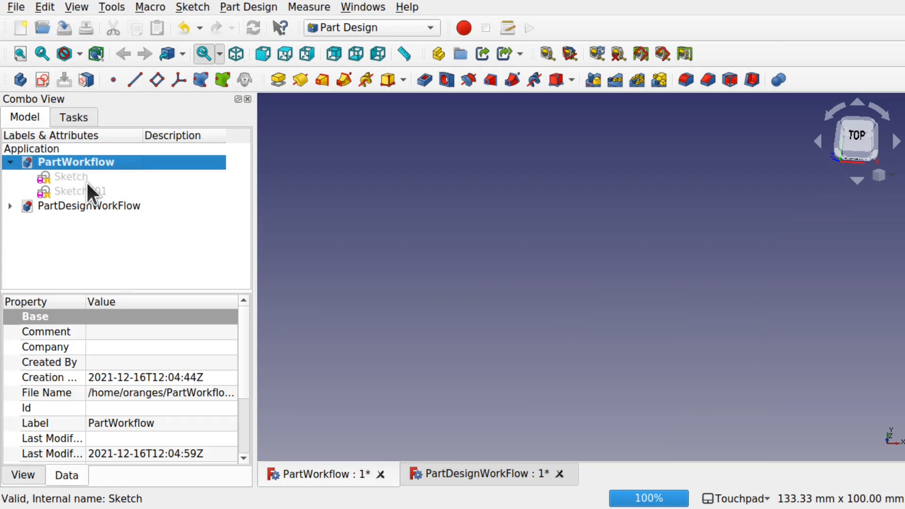
{"action": "left_click", "coordinate": [71, 178]}
{"action": "left_click", "coordinate": [90, 194], "text": "shift"}
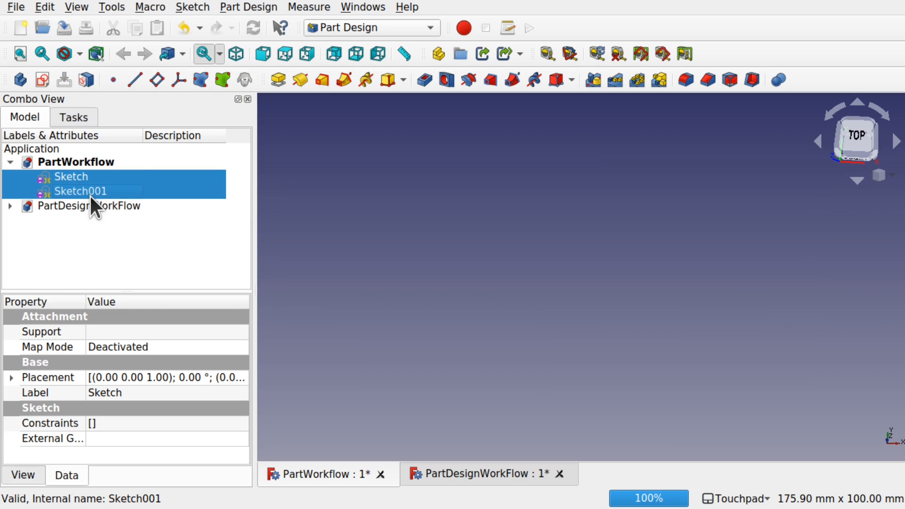
{"action": "key", "text": "Delete"}
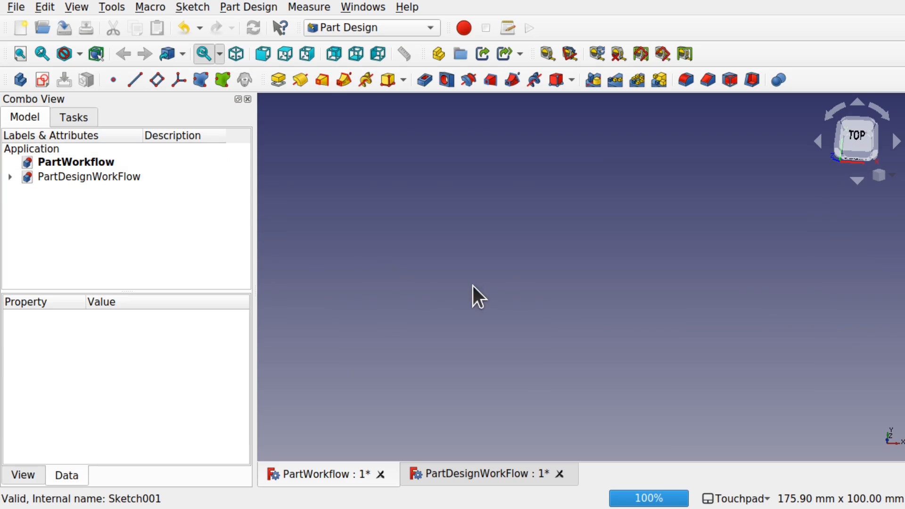
Switch to the Sketcher workbench and create a new sketch on the XY-Plane in PartWorkflow.
{"action": "left_click", "coordinate": [369, 28]}
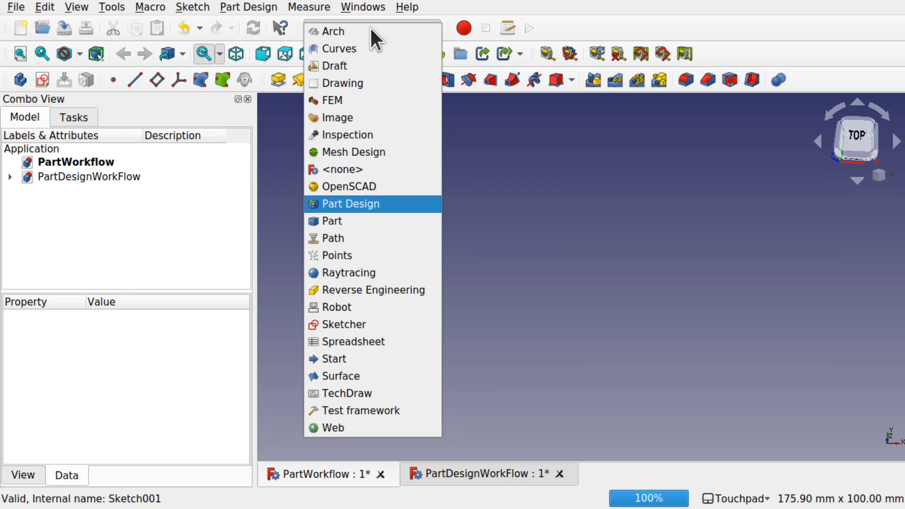
{"action": "left_click", "coordinate": [368, 228]}
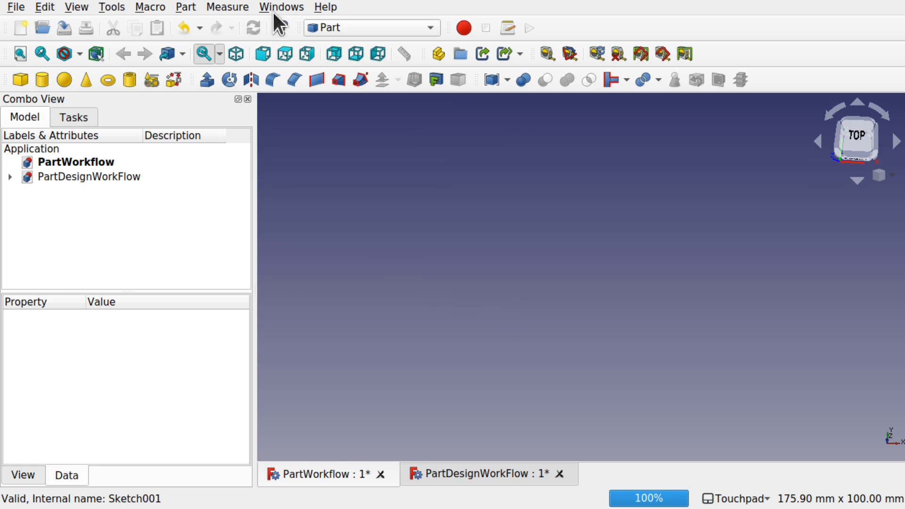
{"action": "left_click", "coordinate": [359, 24]}
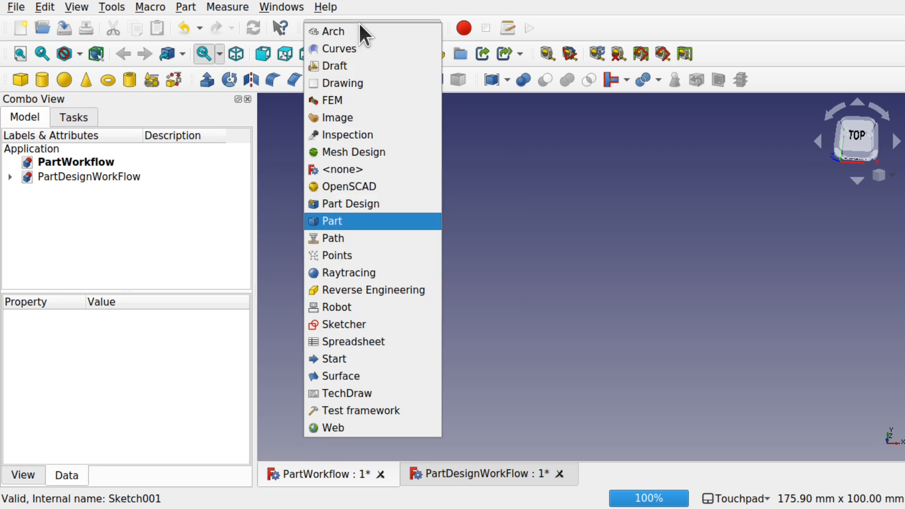
{"action": "left_click", "coordinate": [382, 325]}
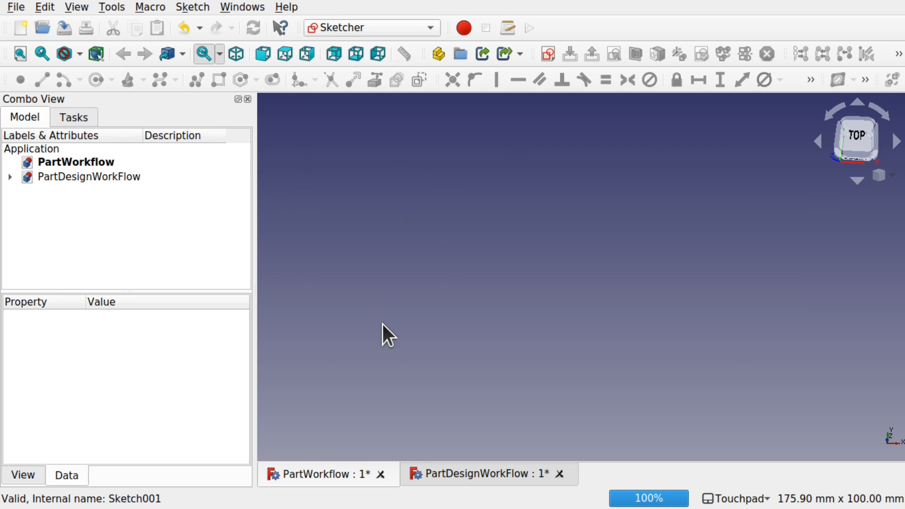
{"action": "left_click", "coordinate": [544, 55]}
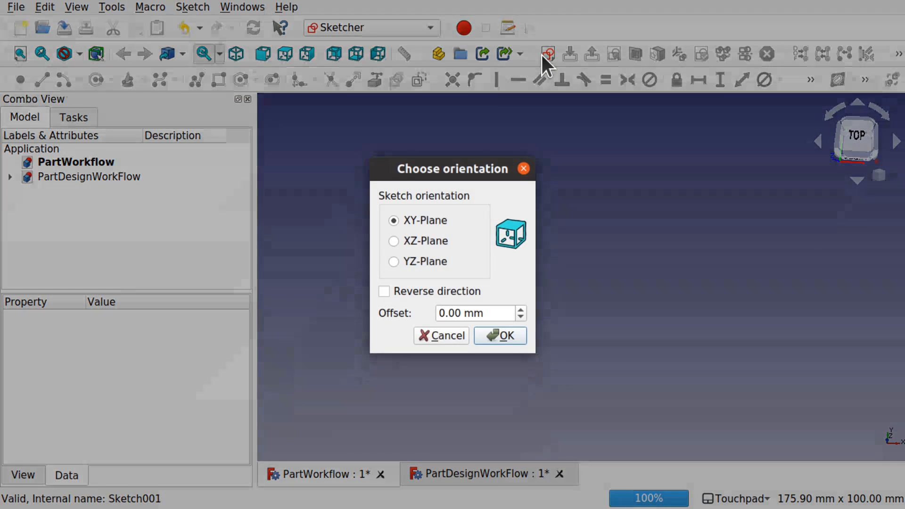
{"action": "left_click", "coordinate": [508, 336]}
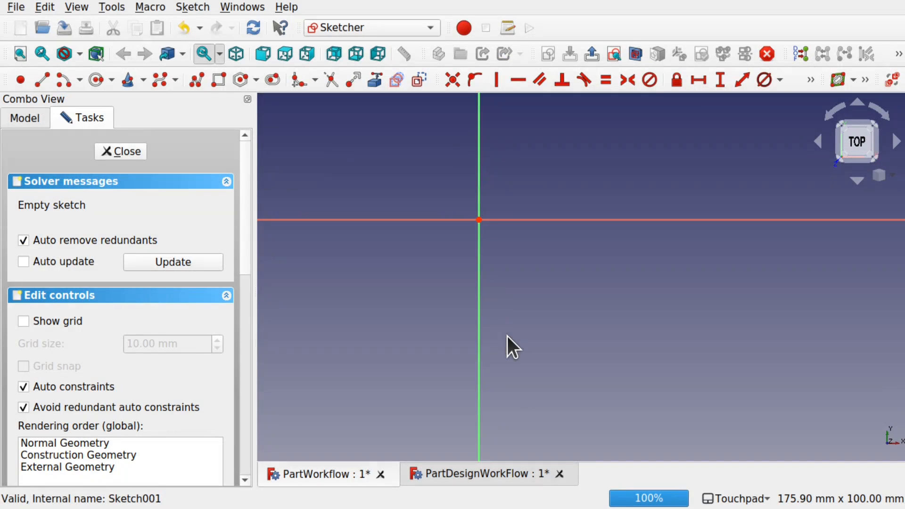
{"action": "mouse_move", "coordinate": [543, 286]}
{"action": "middle_mouse_down", "text": "shift"}
{"action": "mouse_move", "coordinate": [609, 391]}
{"action": "mouse_move", "coordinate": [599, 402]}
{"action": "middle_mouse_up", "text": "shift"}
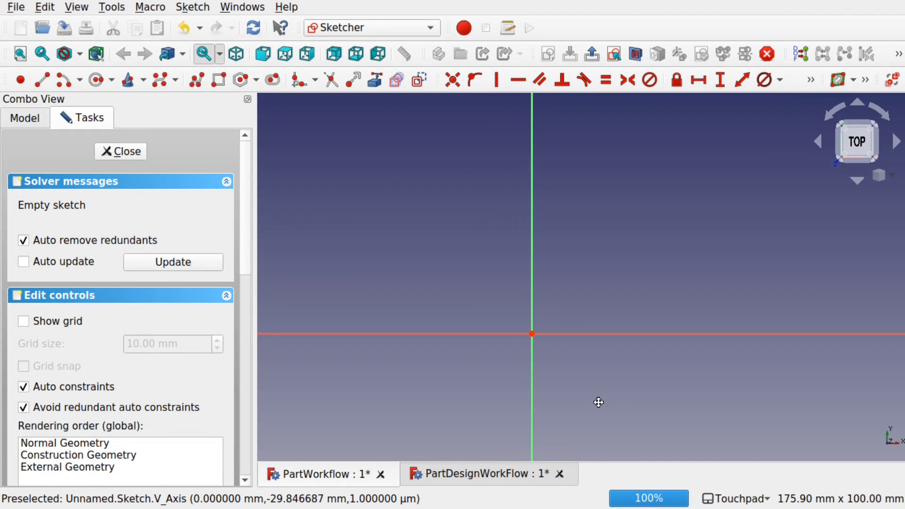
Sketch a slanted line from the origin to about X 40 mm, Y 30 mm, and close the sketch.
{"action": "left_click", "coordinate": [42, 80]}
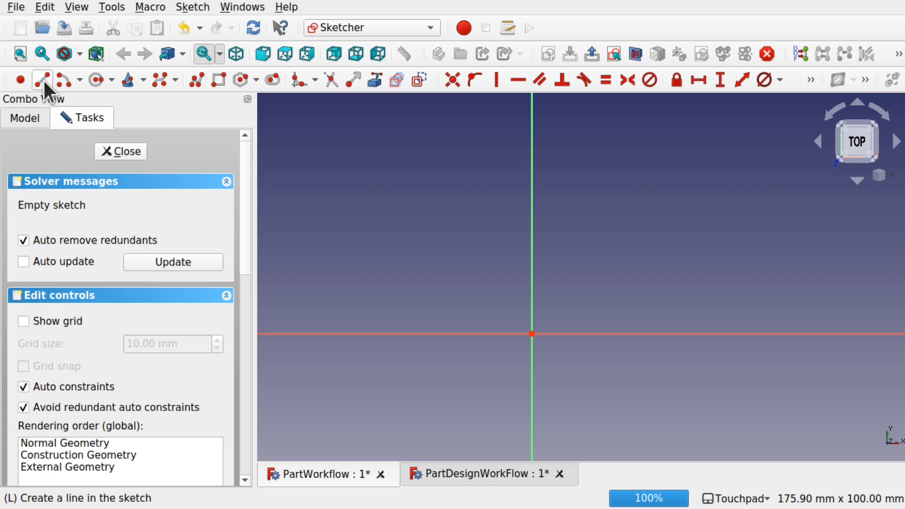
{"action": "left_click", "coordinate": [532, 334]}
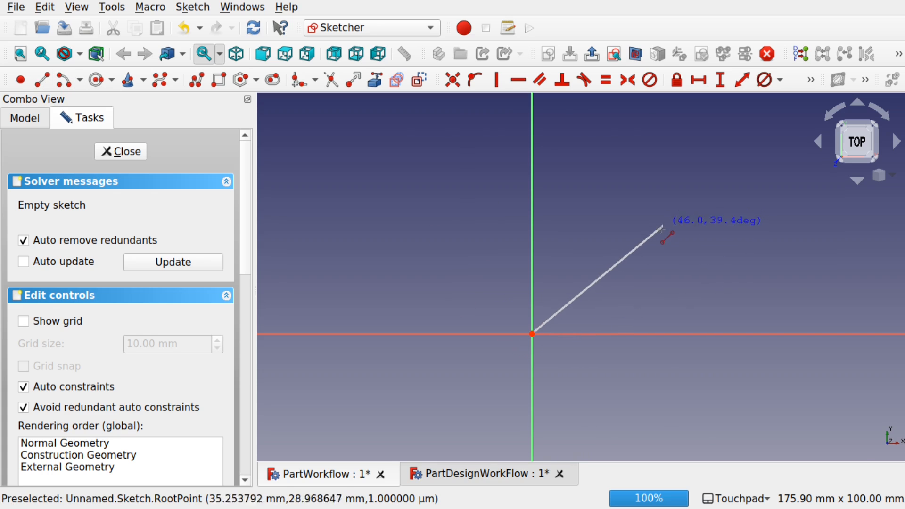
{"action": "left_click", "coordinate": [680, 224]}
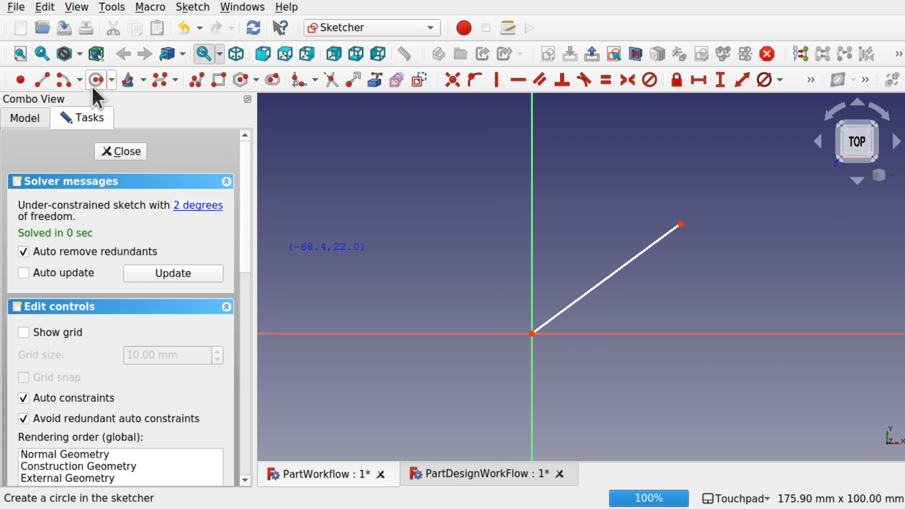
{"action": "left_click", "coordinate": [115, 151]}
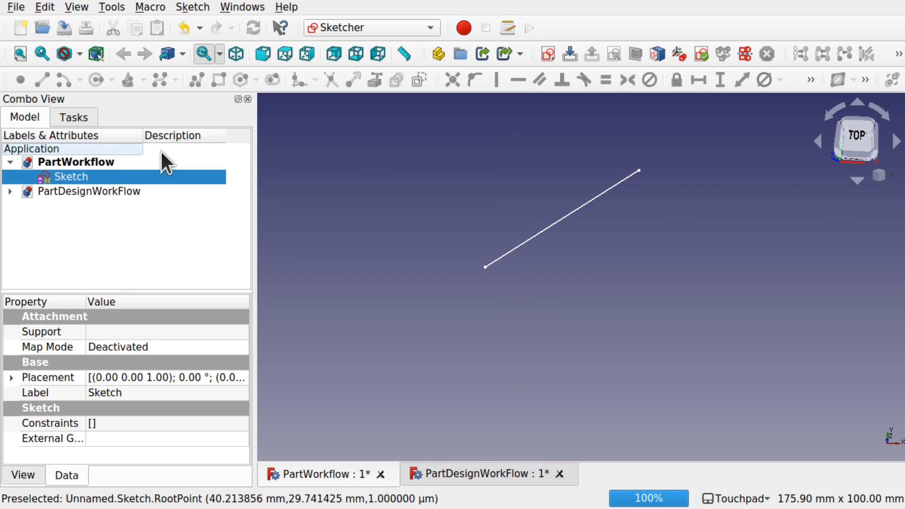
Select the sketched line and switch to the Part workbench.
{"action": "left_click", "coordinate": [567, 216]}
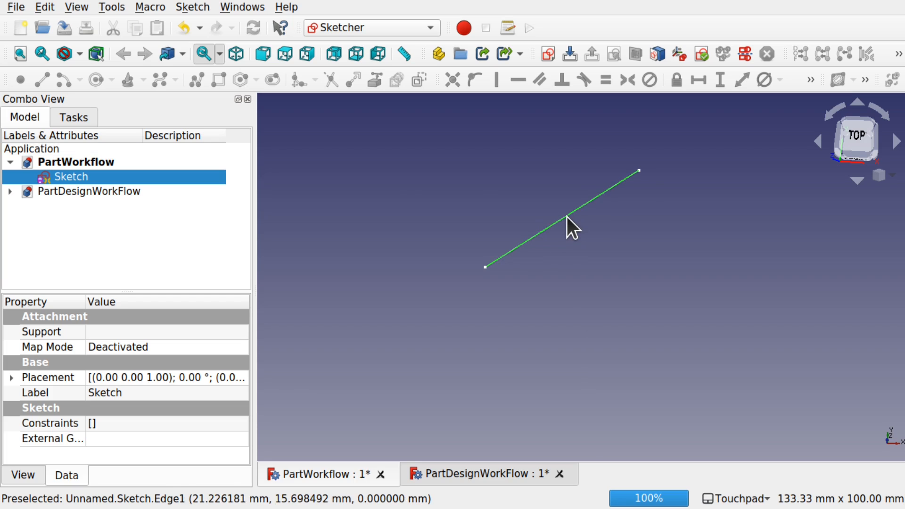
{"action": "left_click", "coordinate": [375, 28]}
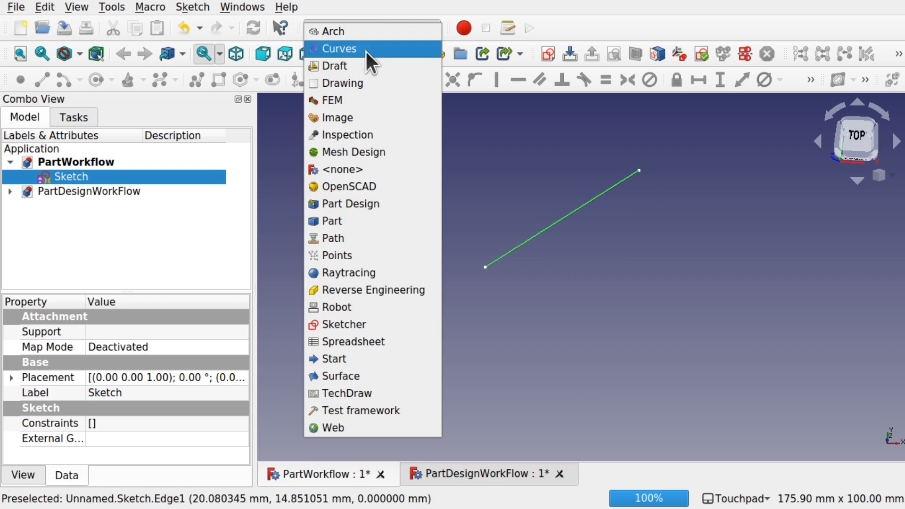
{"action": "left_click", "coordinate": [387, 220]}
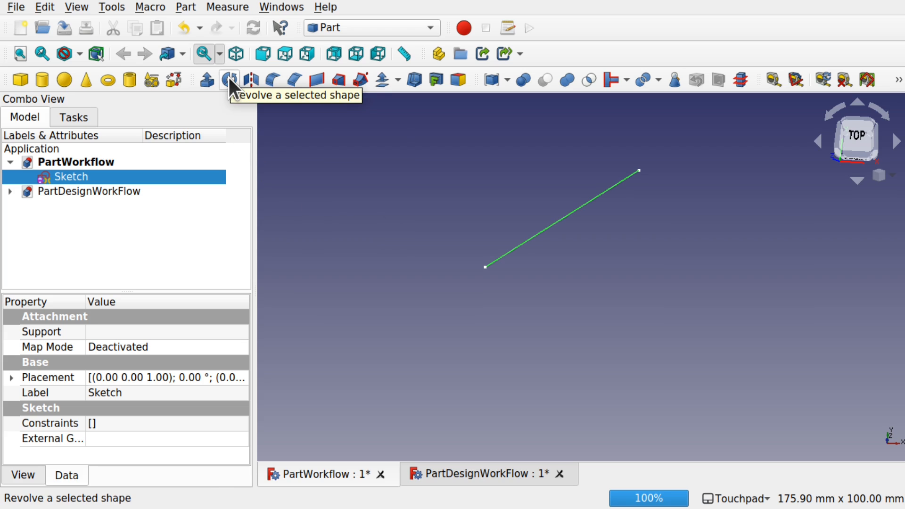
Revolve the line sketch by 280° about the Z axis, centred on the origin, without creating a solid.
{"action": "left_click", "coordinate": [186, 7]}
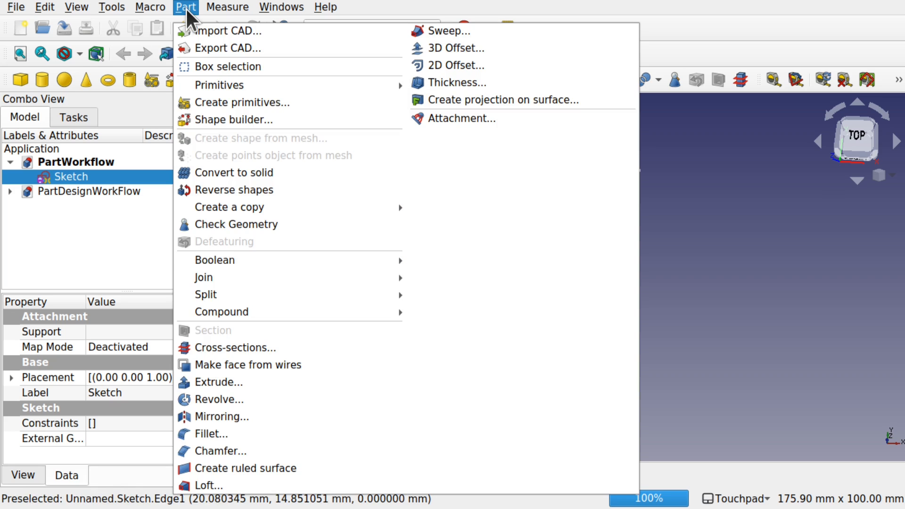
{"action": "left_click", "coordinate": [338, 398]}
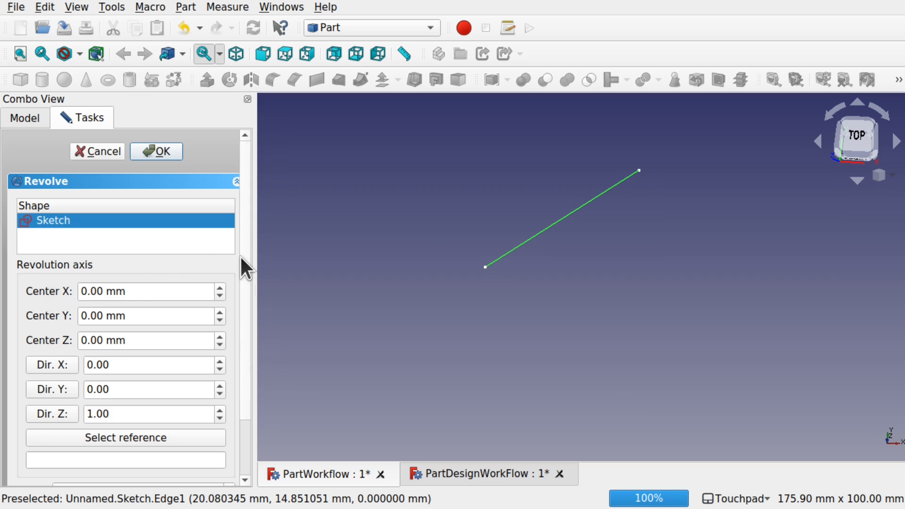
{"action": "left_click_drag", "start_coordinate": [241, 259], "coordinate": [337, 304]}
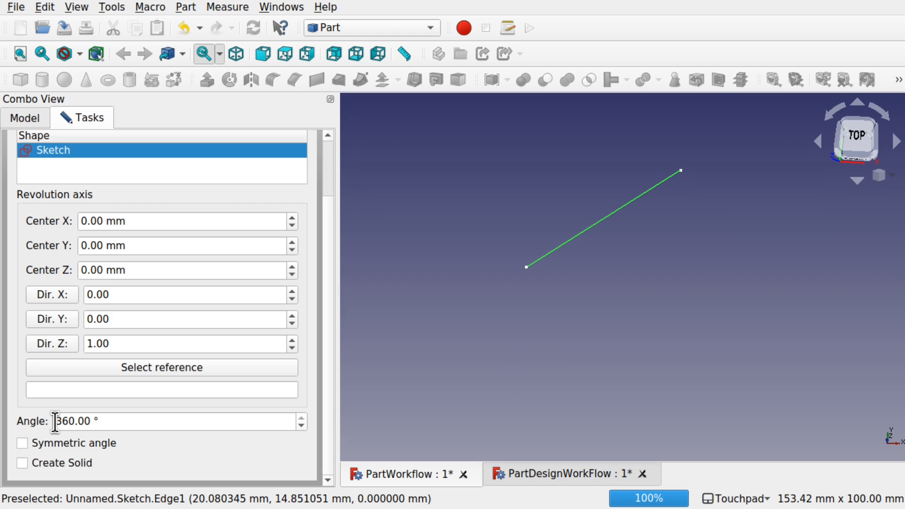
{"action": "left_click_drag", "start_coordinate": [56, 423], "coordinate": [77, 423]}
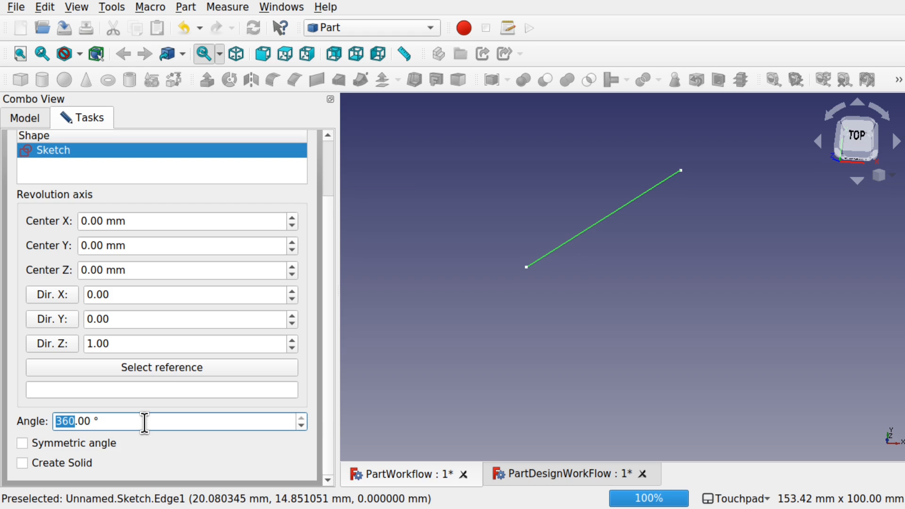
{"action": "type", "text": "280"}
{"action": "left_click_drag", "start_coordinate": [325, 214], "coordinate": [328, 183]}
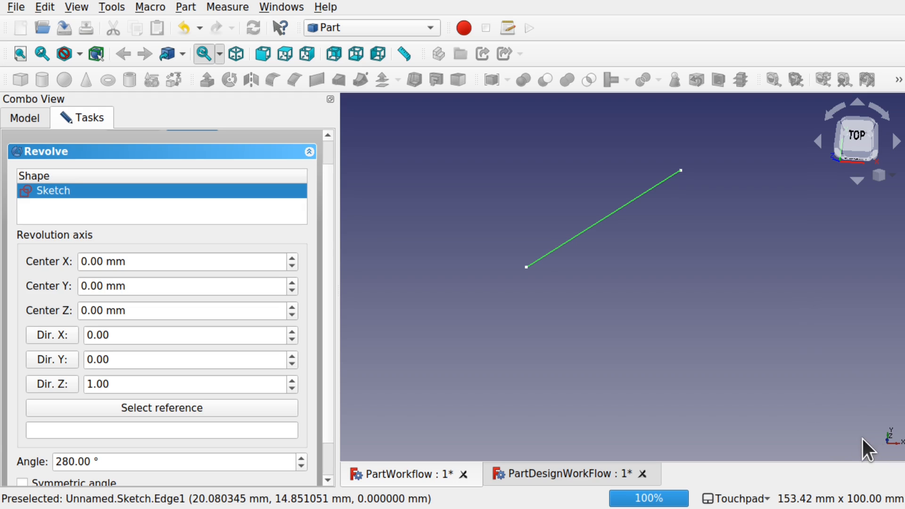
{"action": "mouse_move", "coordinate": [861, 439]}
{"action": "left_mouse_down", "text": "shift"}
{"action": "mouse_move", "coordinate": [855, 418]}
{"action": "mouse_move", "coordinate": [721, 259]}
{"action": "mouse_move", "coordinate": [693, 264]}
{"action": "left_mouse_up", "text": "shift"}
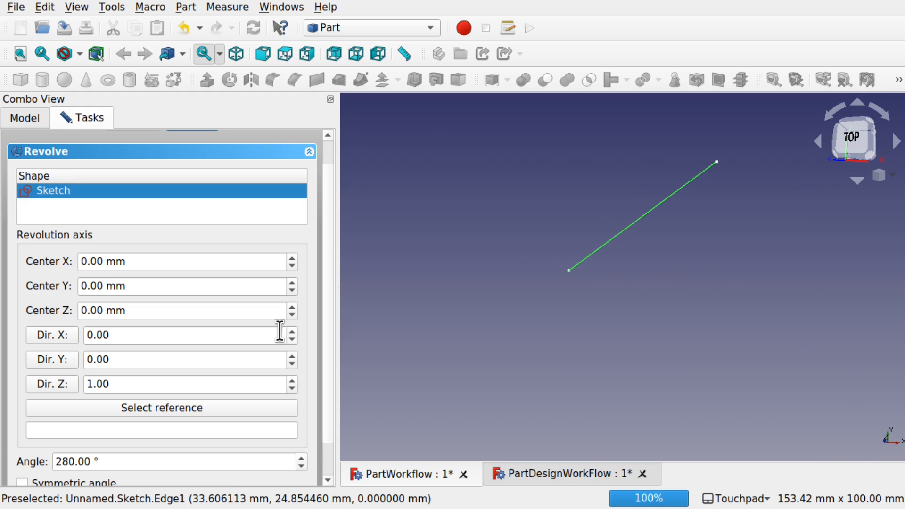
{"action": "scroll", "coordinate": [328, 453], "scroll_direction": "down", "scroll_amount": 2}
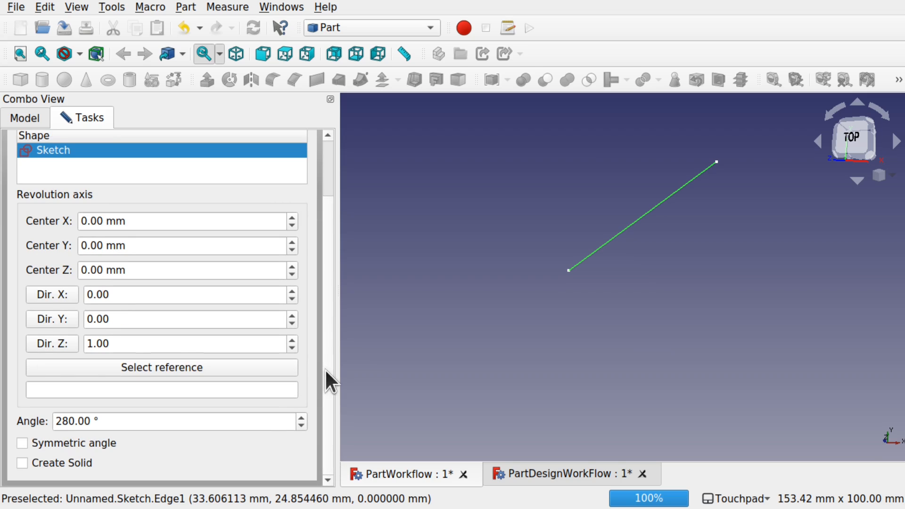
{"action": "scroll", "coordinate": [327, 330], "scroll_direction": "up", "scroll_amount": 2}
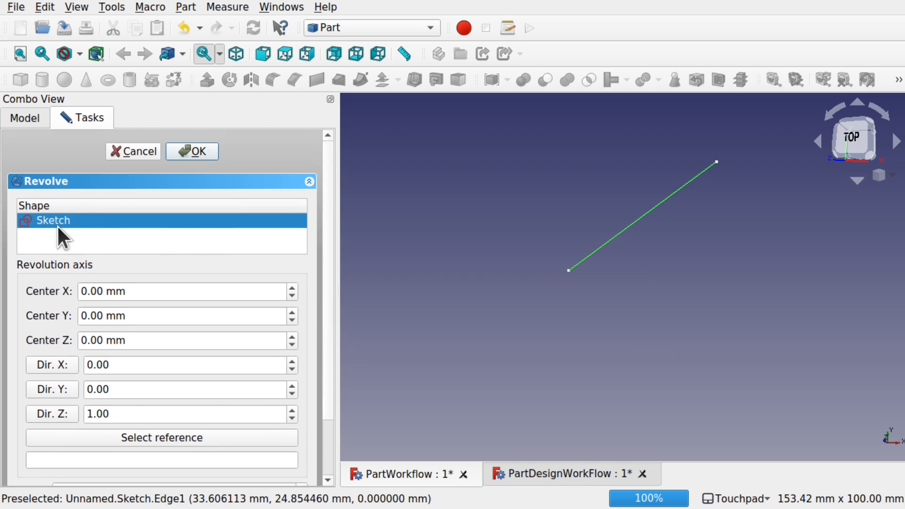
{"action": "left_click", "coordinate": [191, 151]}
View the partial disc surface at an angle and delete its Revolve, keeping the line sketch.
{"action": "left_click_drag", "start_coordinate": [611, 299], "coordinate": [636, 326], "text": "shift"}
{"action": "left_click", "coordinate": [704, 294]}
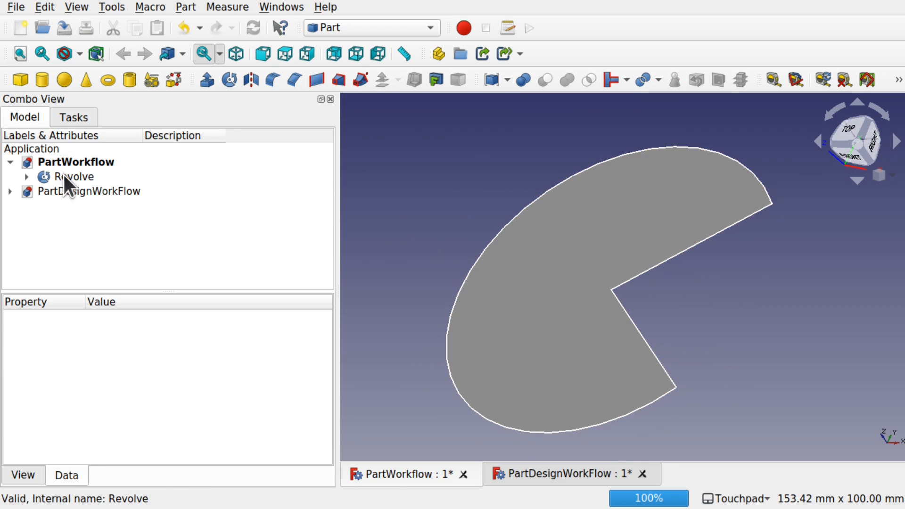
{"action": "left_click", "coordinate": [75, 177]}
{"action": "key", "text": "Delete"}
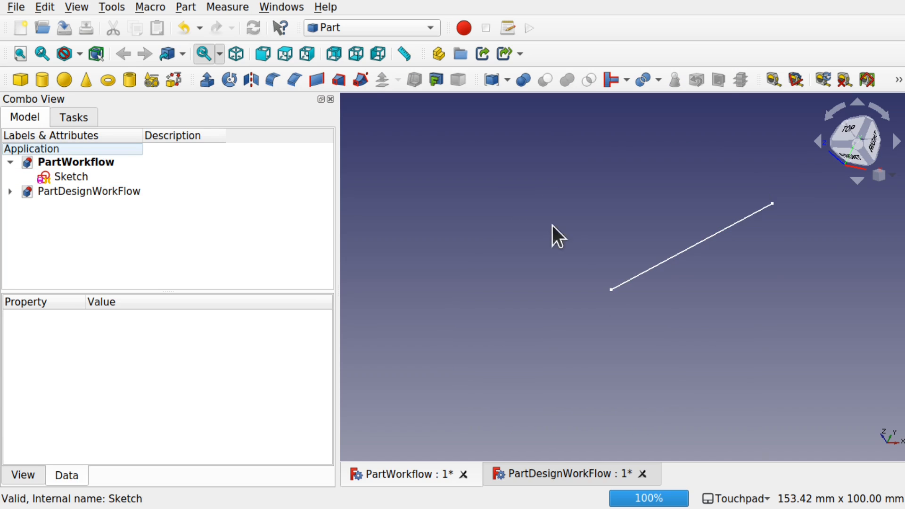
Revolve the line sketch 360° about the Y axis, view the cone surface from several angles, and delete the Revolve.
{"action": "left_click", "coordinate": [672, 258]}
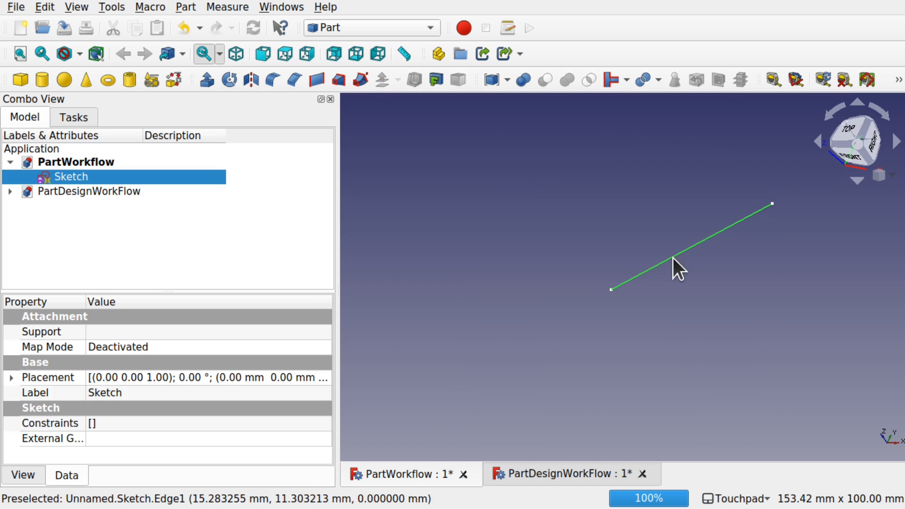
{"action": "left_click", "coordinate": [226, 81]}
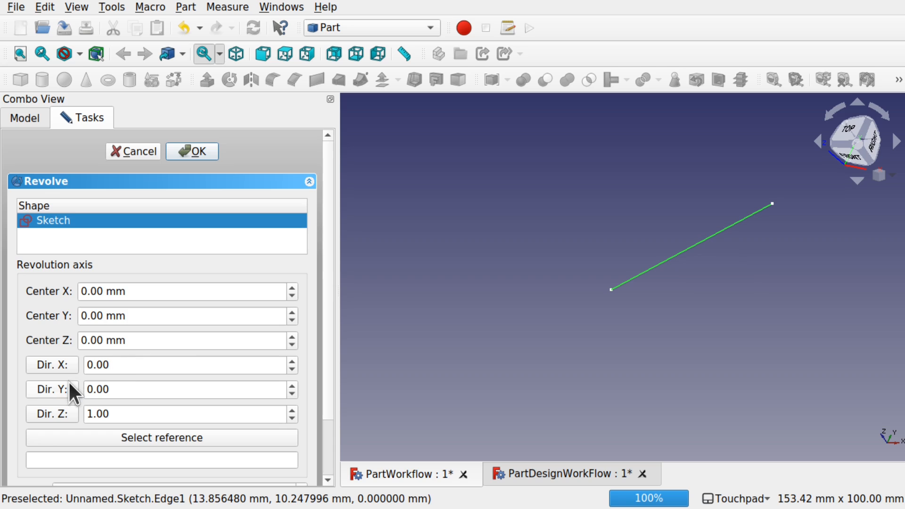
{"action": "left_click", "coordinate": [69, 390]}
{"action": "left_click", "coordinate": [206, 153]}
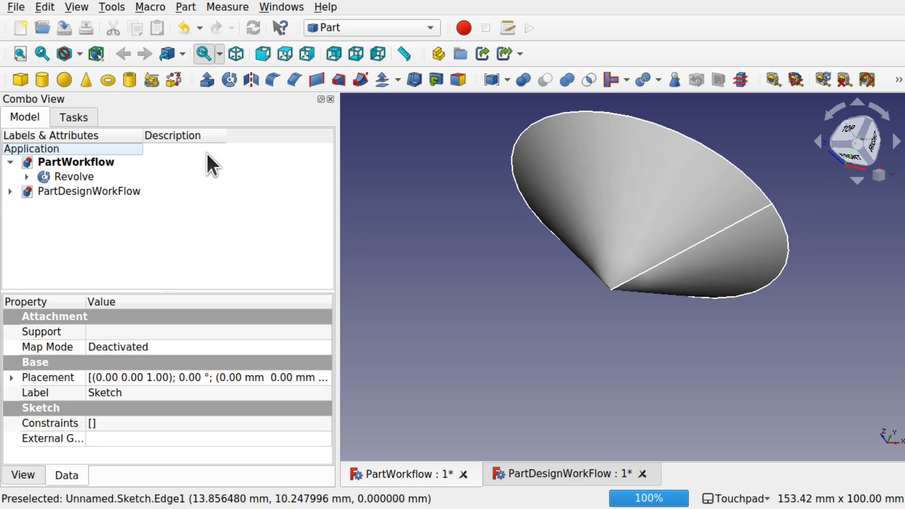
{"action": "left_click_drag", "start_coordinate": [740, 224], "coordinate": [658, 278], "text": "alt"}
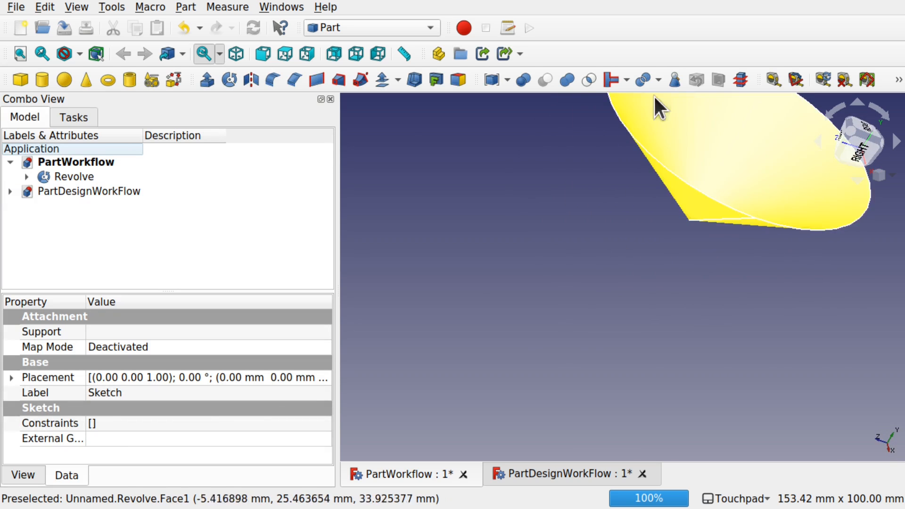
{"action": "left_click_drag", "start_coordinate": [665, 200], "coordinate": [580, 369], "text": "shift"}
{"action": "left_click_drag", "start_coordinate": [554, 324], "coordinate": [703, 172], "text": "alt"}
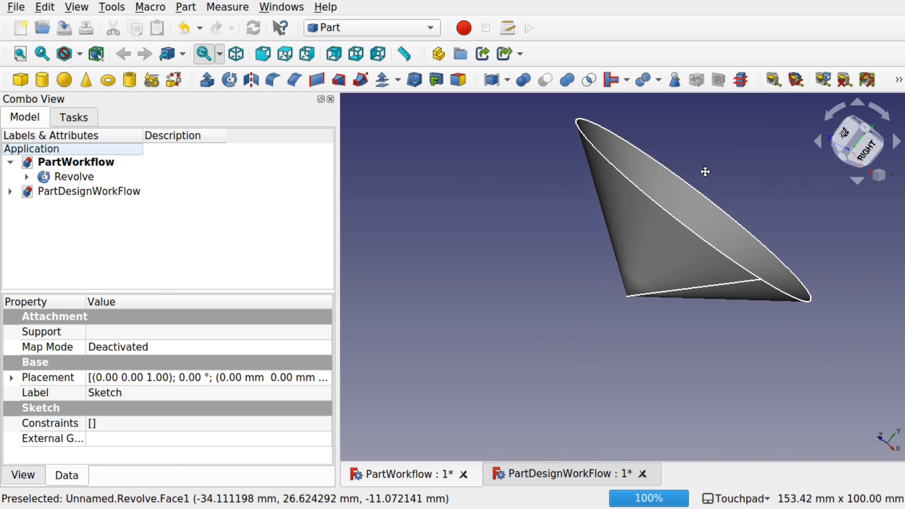
{"action": "left_click", "coordinate": [78, 176]}
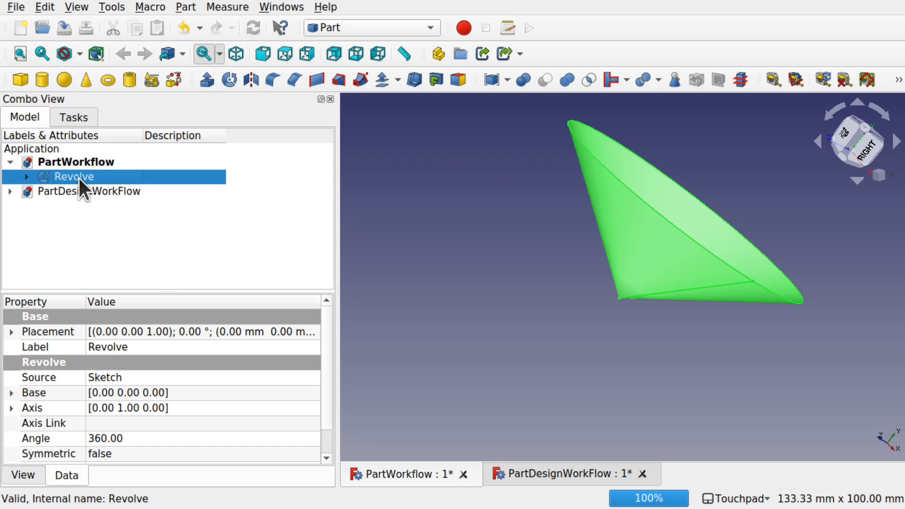
{"action": "key", "text": "Delete"}
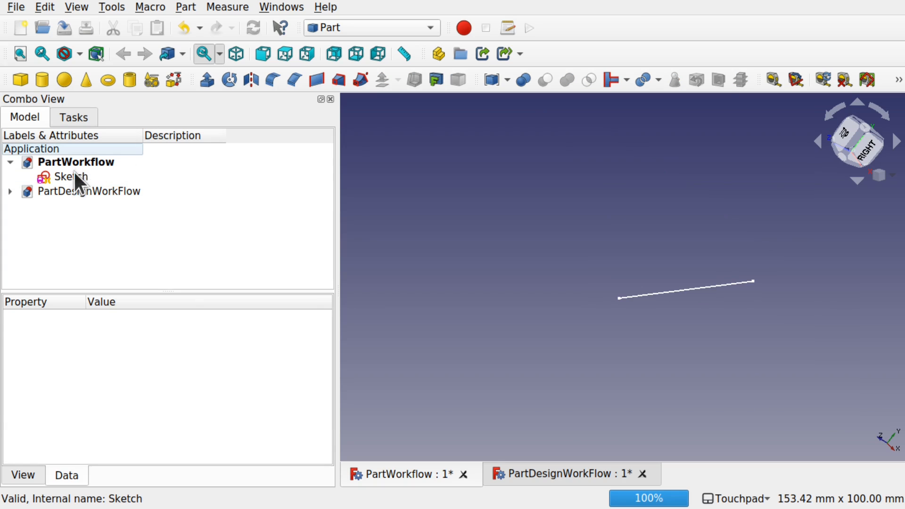
Revolve the line sketch about the X axis, view the cone surface, and delete the Revolve.
{"action": "left_click", "coordinate": [74, 176]}
{"action": "left_click", "coordinate": [230, 80]}
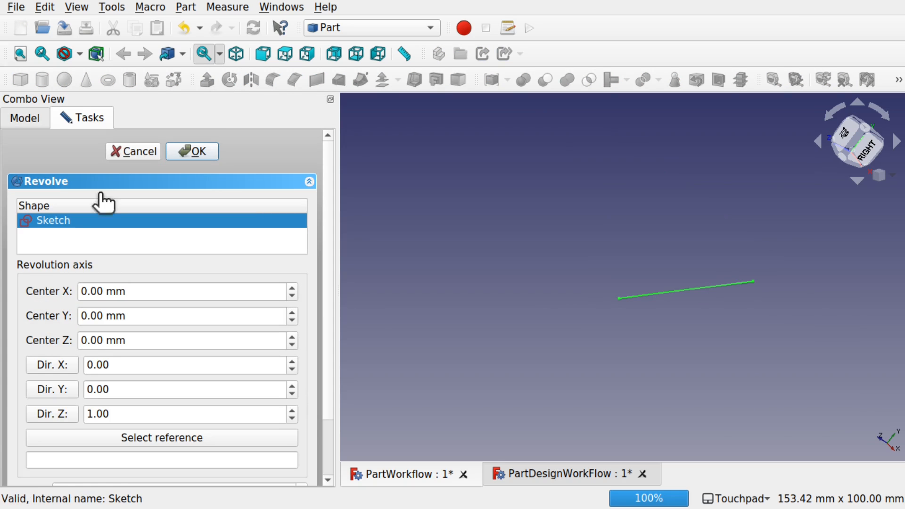
{"action": "left_click", "coordinate": [61, 364]}
{"action": "left_click", "coordinate": [198, 151]}
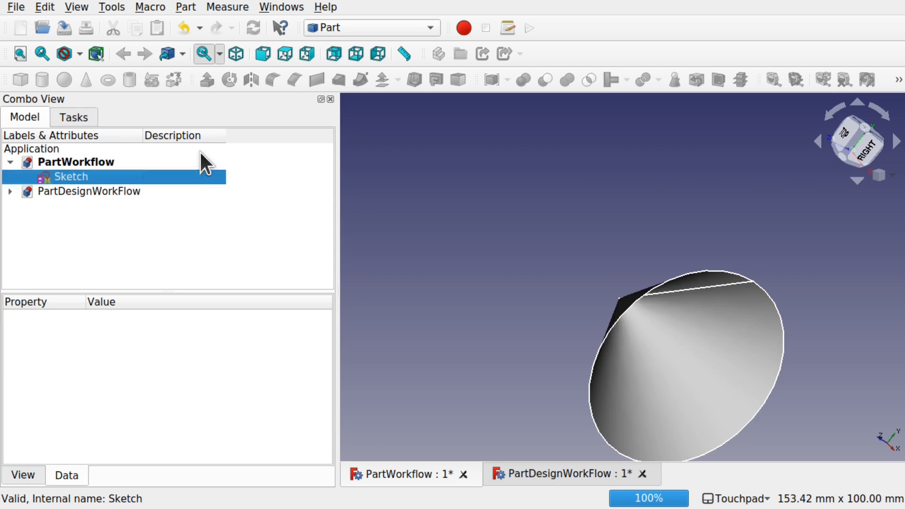
{"action": "left_click_drag", "start_coordinate": [668, 224], "coordinate": [681, 259], "text": "alt"}
{"action": "left_click", "coordinate": [93, 178]}
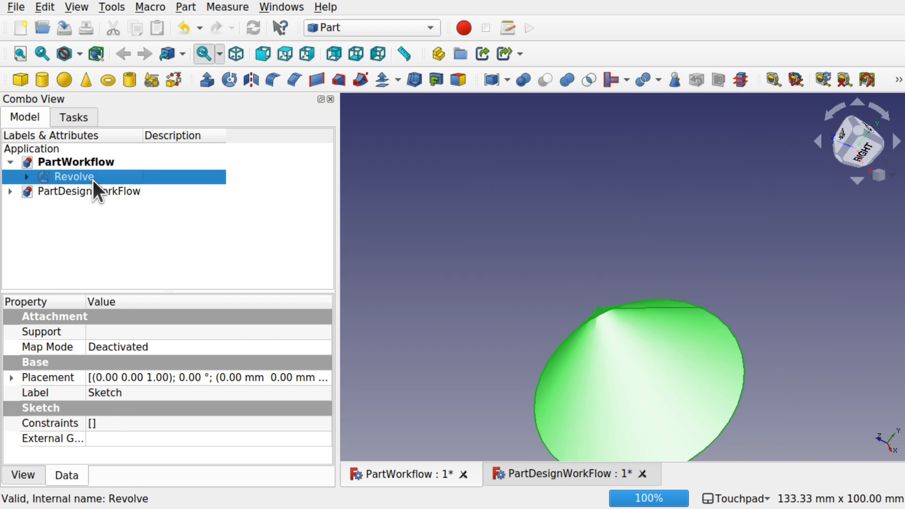
{"action": "key", "text": "Delete"}
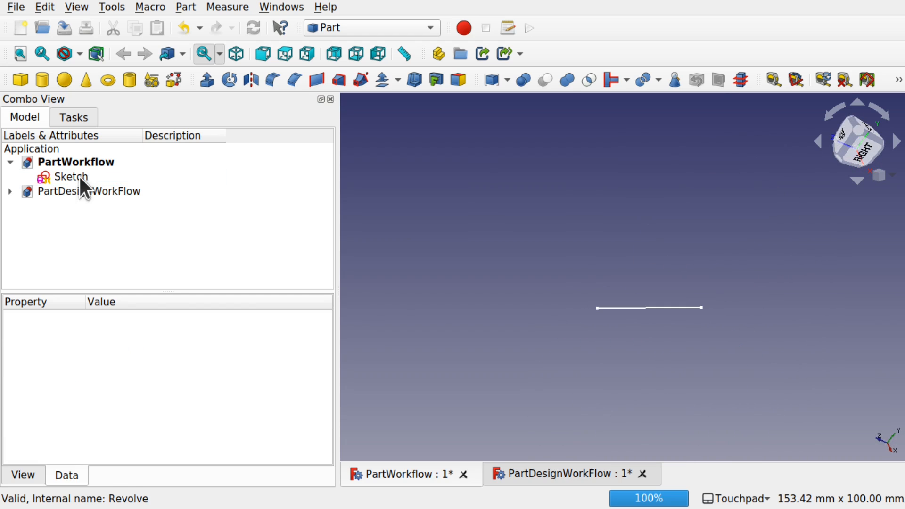
Revolve the line sketch 360° about the Z axis, centred on the origin, to form a flat disc surface.
{"action": "mouse_move", "coordinate": [751, 382]}
{"action": "left_mouse_down", "text": "alt"}
{"action": "mouse_move", "coordinate": [810, 398]}
{"action": "mouse_move", "coordinate": [881, 374]}
{"action": "mouse_move", "coordinate": [802, 377]}
{"action": "left_mouse_up", "text": "alt"}
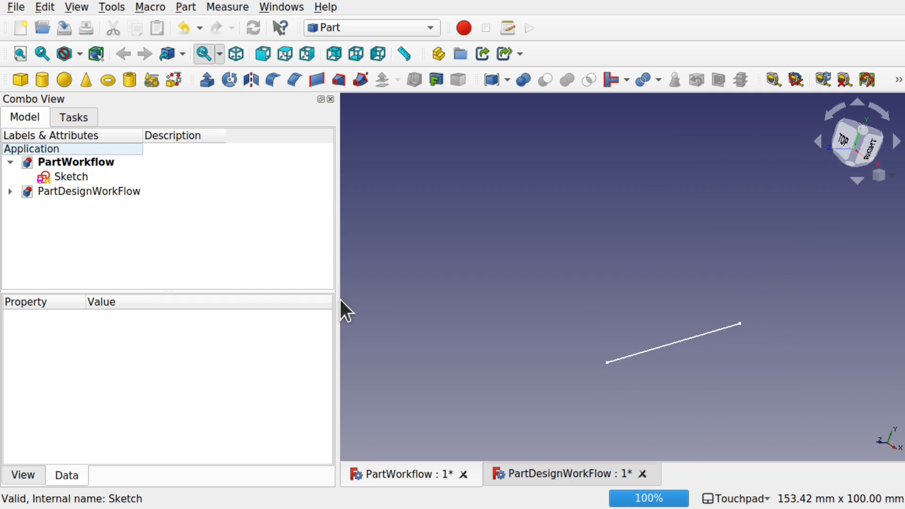
{"action": "left_click", "coordinate": [83, 178]}
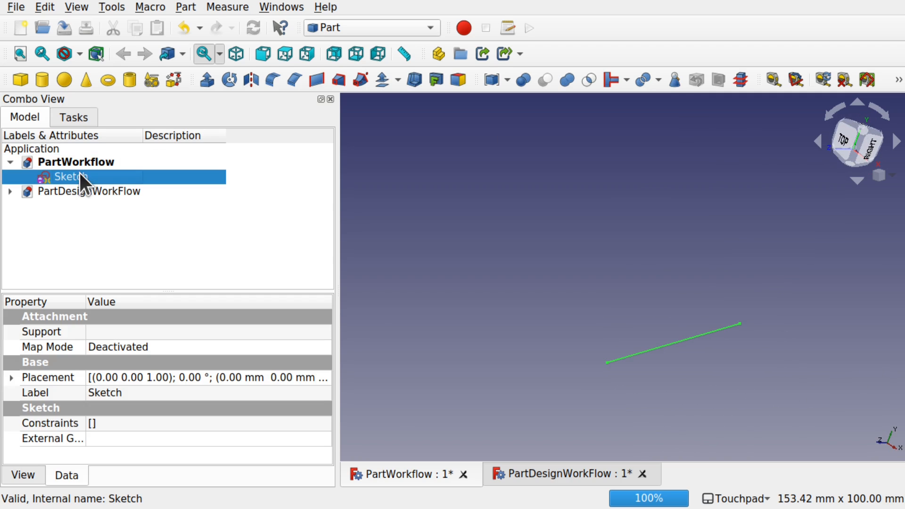
{"action": "left_click", "coordinate": [230, 79]}
{"action": "left_click_drag", "start_coordinate": [643, 317], "coordinate": [726, 324], "text": "alt"}
{"action": "left_click_drag", "start_coordinate": [787, 334], "coordinate": [655, 315], "text": "shift"}
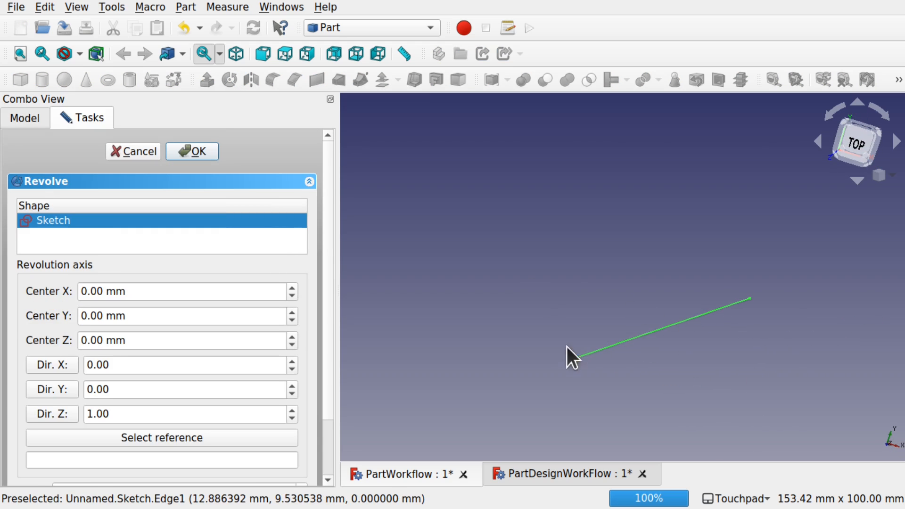
{"action": "left_click_drag", "start_coordinate": [569, 355], "coordinate": [647, 322], "text": "alt"}
{"action": "left_click", "coordinate": [854, 141]}
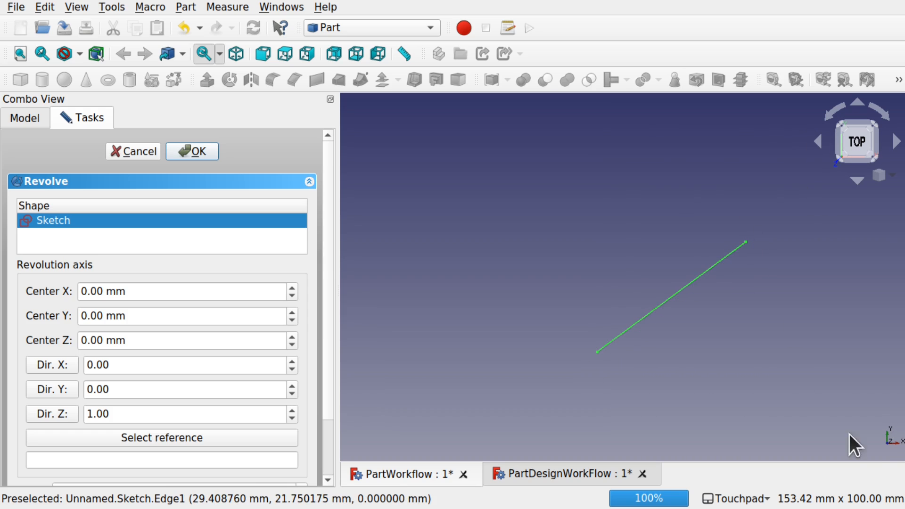
{"action": "key", "text": "0"}
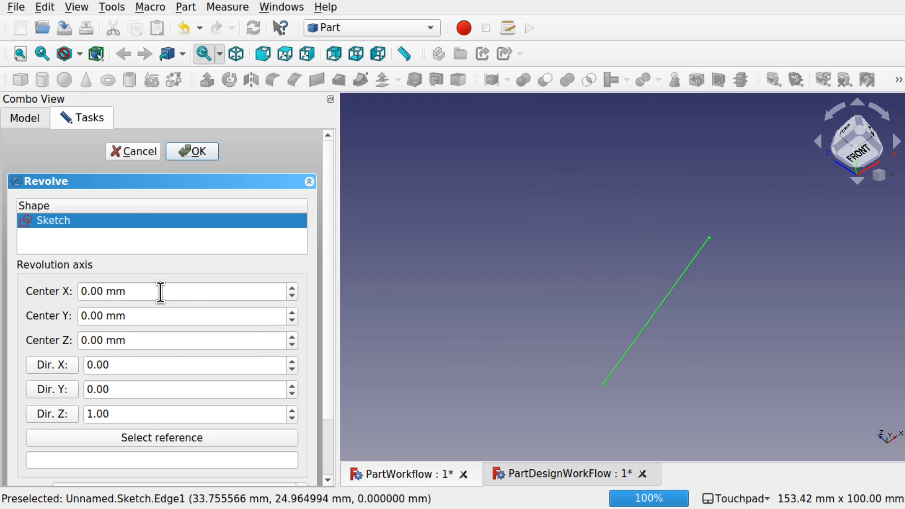
{"action": "left_click", "coordinate": [193, 152]}
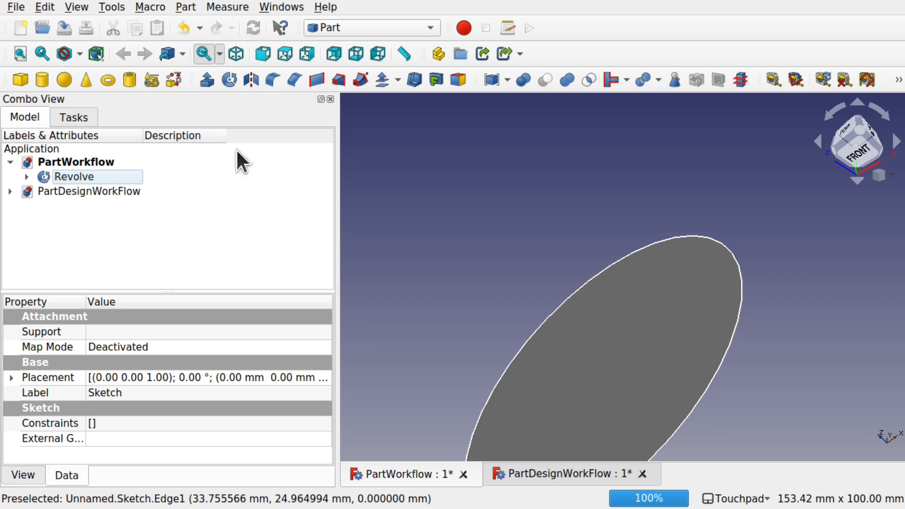
Set the angle of the disc's Revolve to 280° in its properties.
{"action": "left_click_drag", "start_coordinate": [542, 238], "coordinate": [554, 285], "text": "alt"}
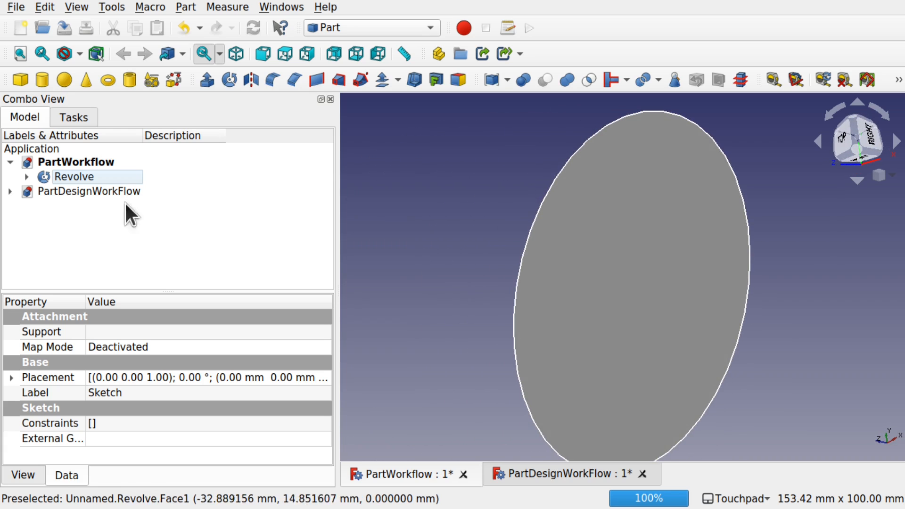
{"action": "left_click", "coordinate": [66, 177]}
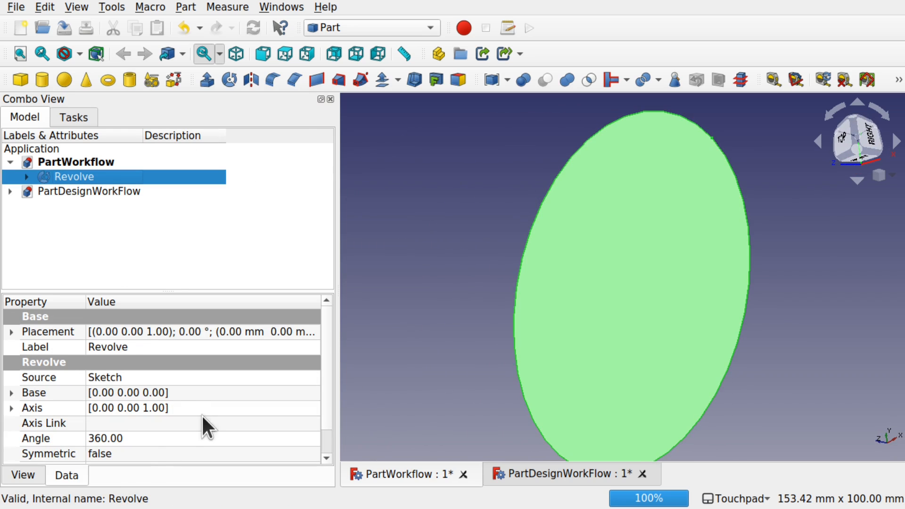
{"action": "left_click", "coordinate": [130, 440]}
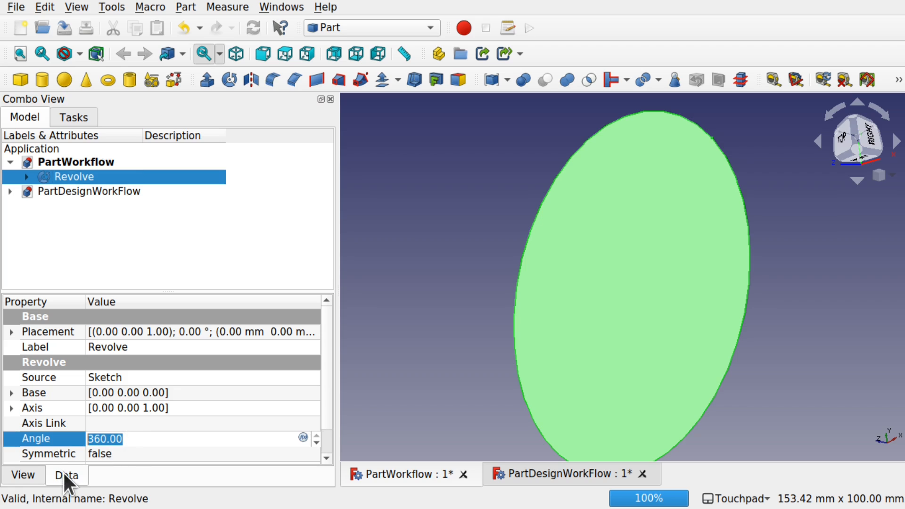
{"action": "type", "text": "280"}
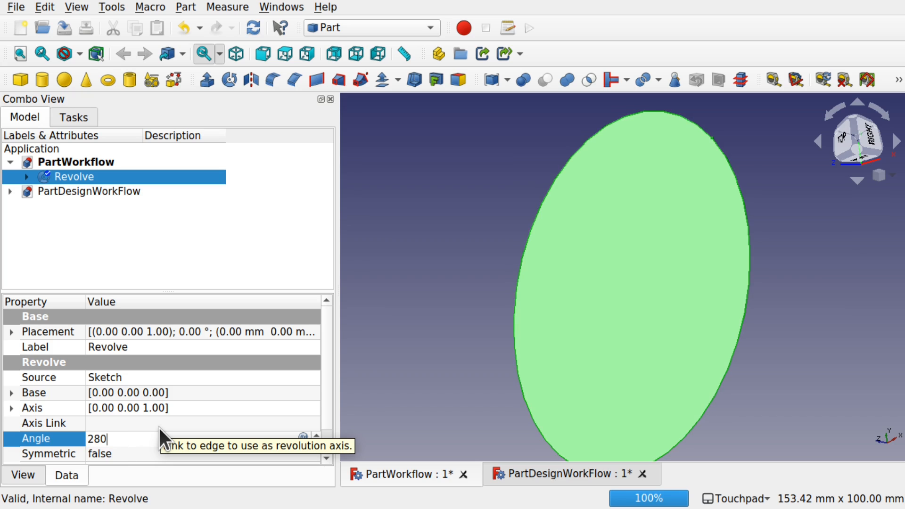
{"action": "key", "text": "Return"}
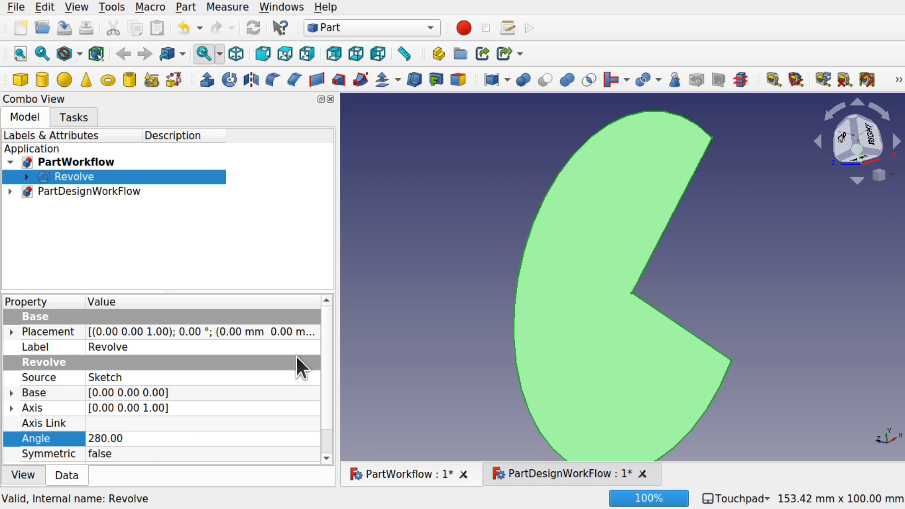
Select the partial disc surface and start an Extrude on it.
{"action": "left_click_drag", "start_coordinate": [575, 366], "coordinate": [614, 329], "text": "alt"}
{"action": "left_click", "coordinate": [613, 338]}
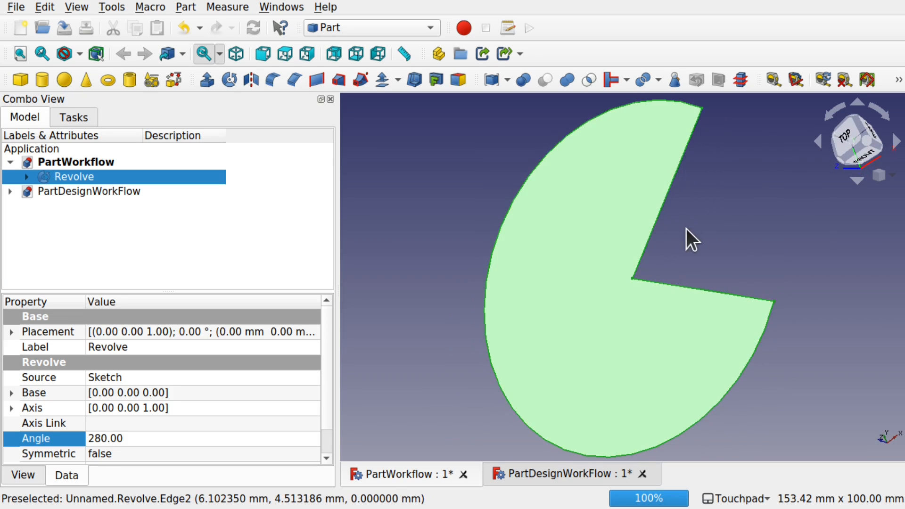
{"action": "left_click", "coordinate": [593, 242]}
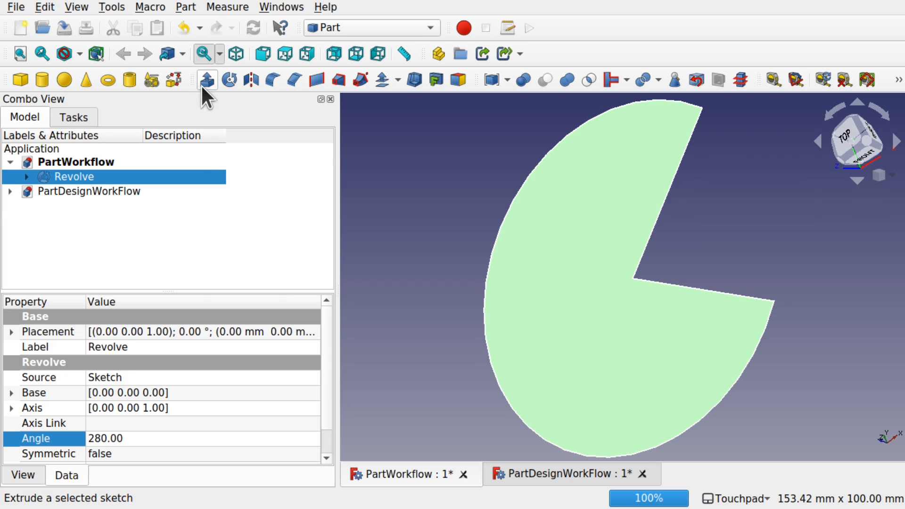
{"action": "left_click", "coordinate": [206, 81]}
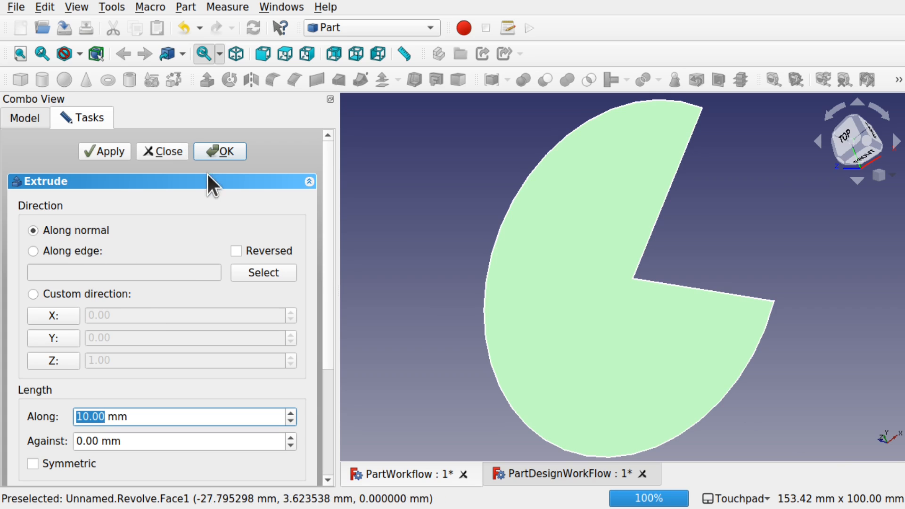
Extrude the revolved face 10 mm along its normal.
{"action": "left_click", "coordinate": [224, 152]}
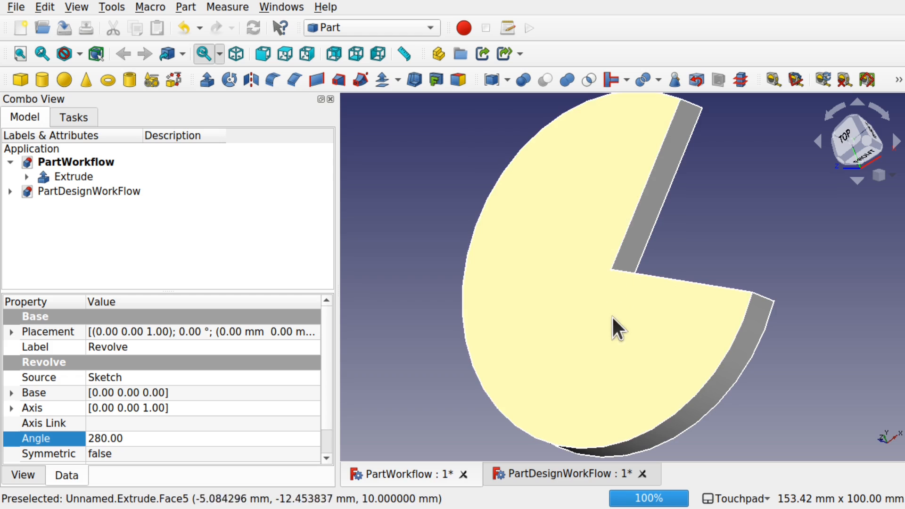
{"action": "mouse_move", "coordinate": [649, 317]}
{"action": "left_mouse_down", "text": "alt"}
{"action": "mouse_move", "coordinate": [600, 240]}
{"action": "mouse_move", "coordinate": [615, 202]}
{"action": "mouse_move", "coordinate": [701, 284]}
{"action": "mouse_move", "coordinate": [646, 318]}
{"action": "left_mouse_up", "text": "alt"}
Delete the extrusion from the PartWorkflow document and select the remaining revolved face again.
{"action": "double_click", "coordinate": [89, 178]}
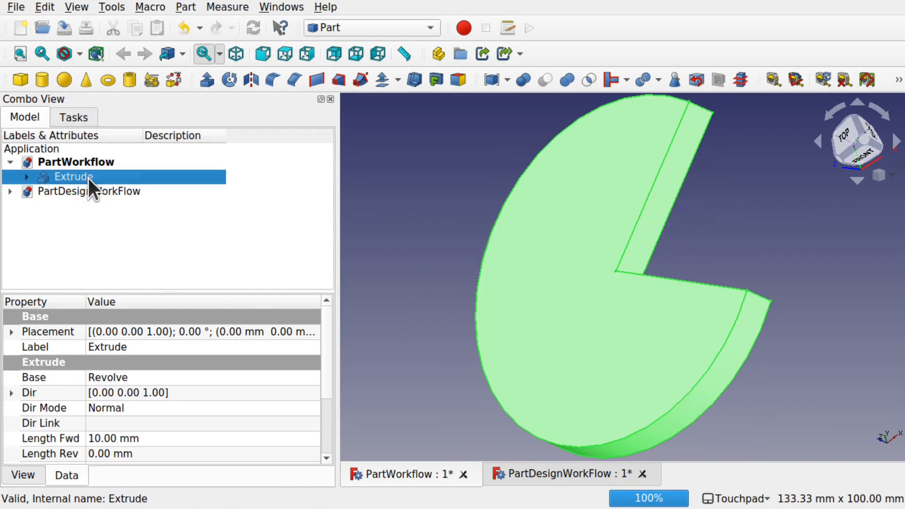
{"action": "left_click", "coordinate": [181, 150]}
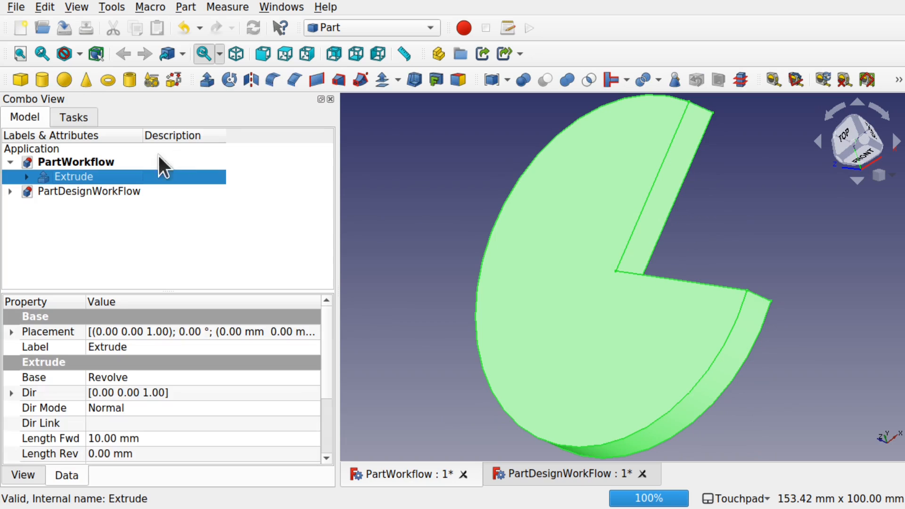
{"action": "key", "text": "Delete"}
{"action": "left_click", "coordinate": [72, 176]}
{"action": "key", "text": "space"}
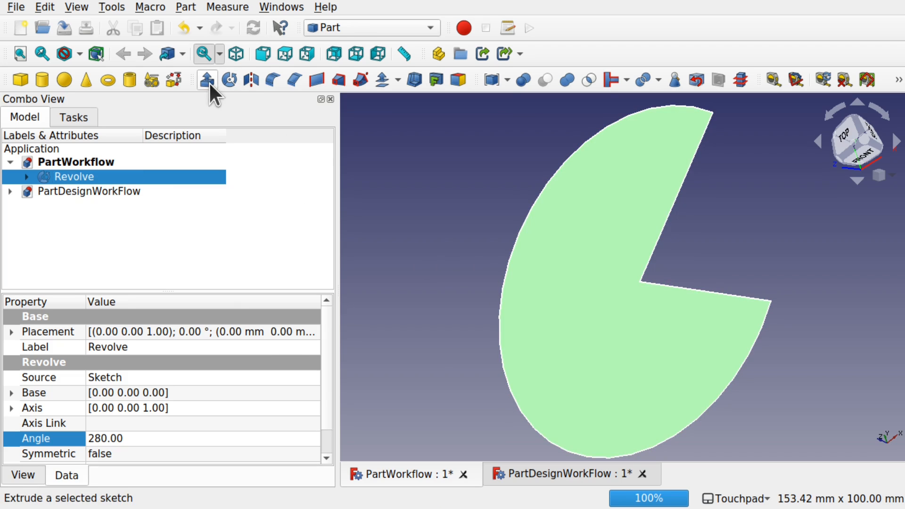
Extrude the revolved face 10 mm in the custom direction Z -1 and inspect the resulting solid.
{"action": "left_click", "coordinate": [208, 81]}
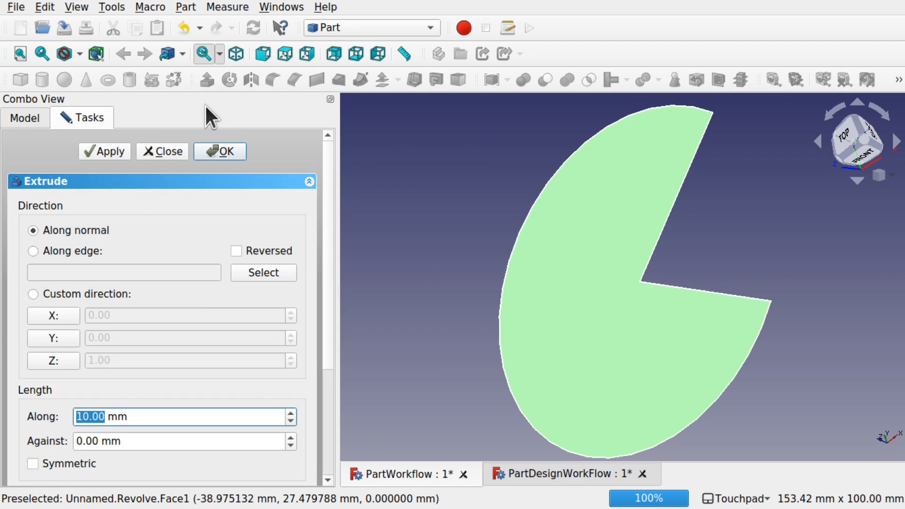
{"action": "left_click", "coordinate": [62, 360]}
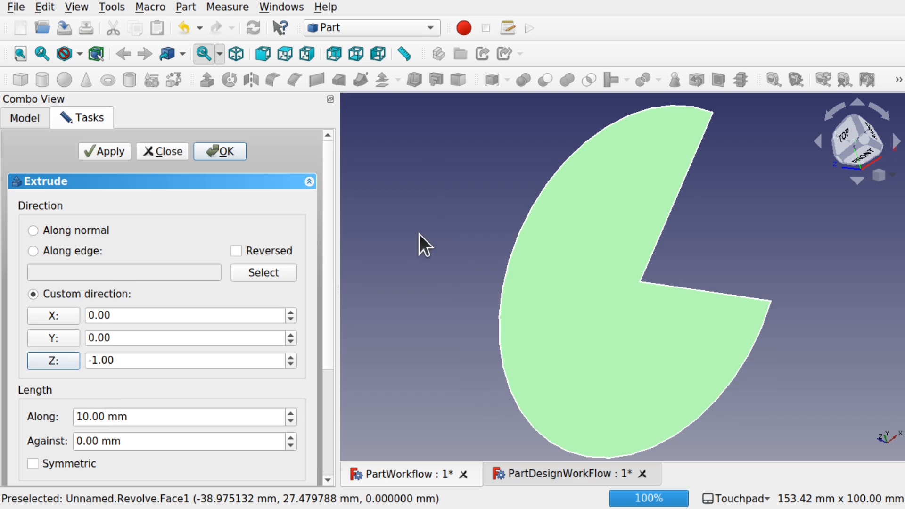
{"action": "left_click_drag", "start_coordinate": [559, 324], "coordinate": [644, 315], "text": "alt"}
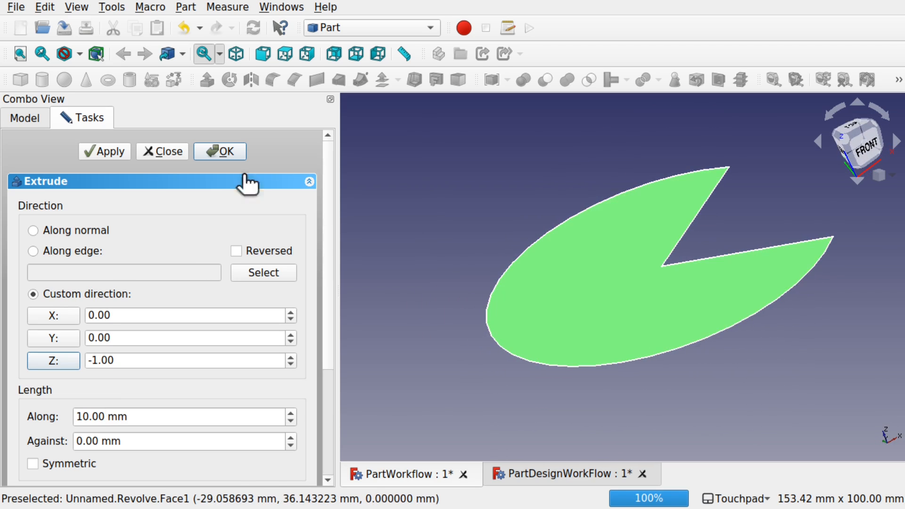
{"action": "left_click", "coordinate": [222, 155]}
{"action": "left_click_drag", "start_coordinate": [707, 283], "coordinate": [637, 257], "text": "alt"}
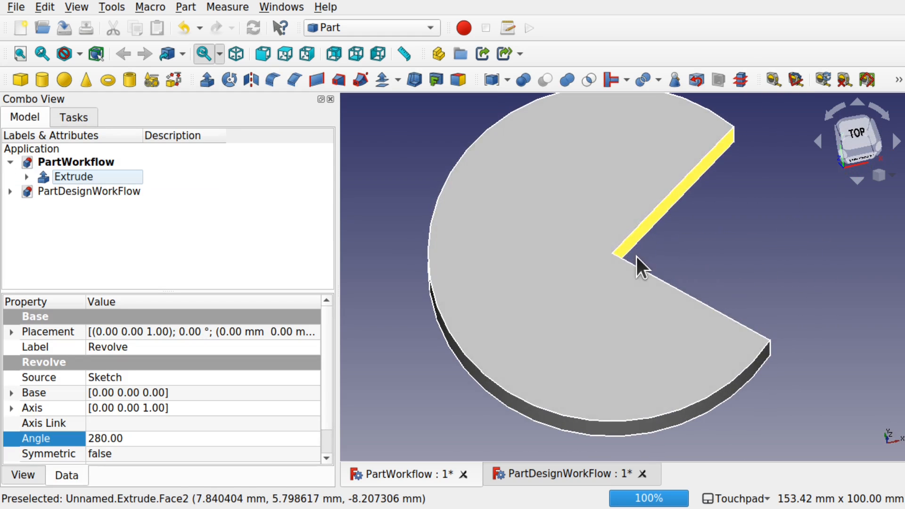
{"action": "left_click", "coordinate": [26, 177]}
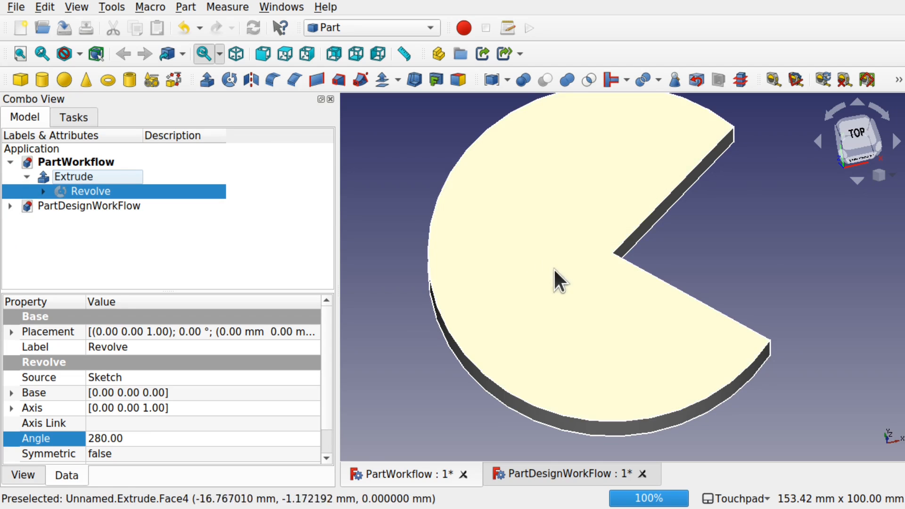
{"action": "left_click_drag", "start_coordinate": [556, 279], "coordinate": [539, 238], "text": "alt"}
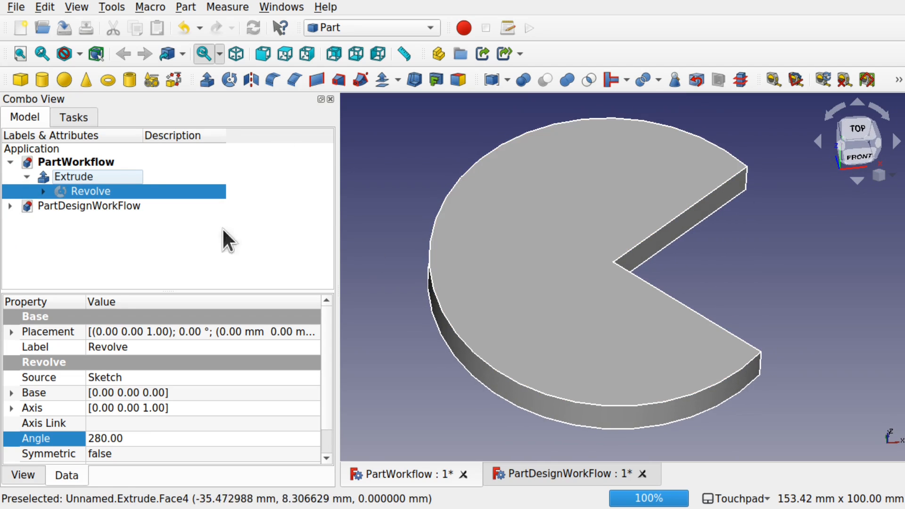
Activate the PartDesignWorkFlow document and delete its Body with the Pad, Sketch and Pocket, accepting the dependency warning.
{"action": "left_click", "coordinate": [78, 213]}
{"action": "double_click", "coordinate": [69, 206]}
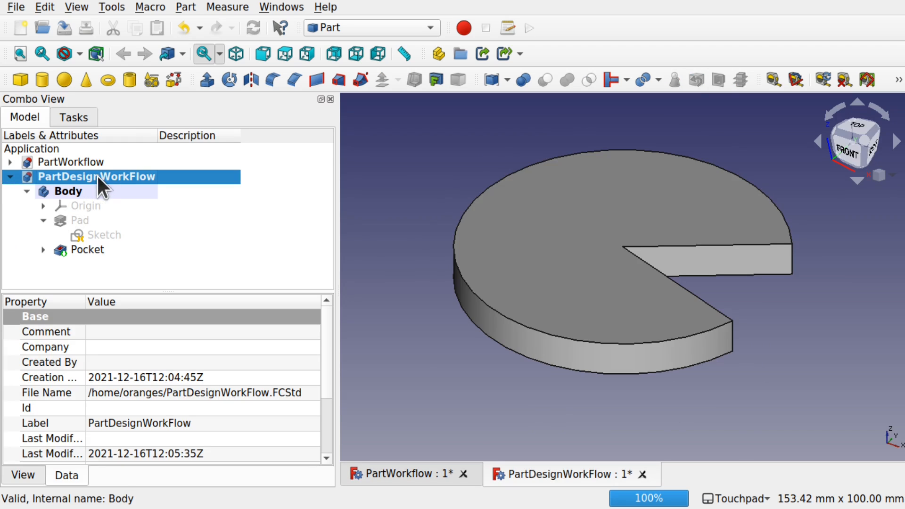
{"action": "left_click", "coordinate": [72, 200]}
{"action": "left_click", "coordinate": [71, 192]}
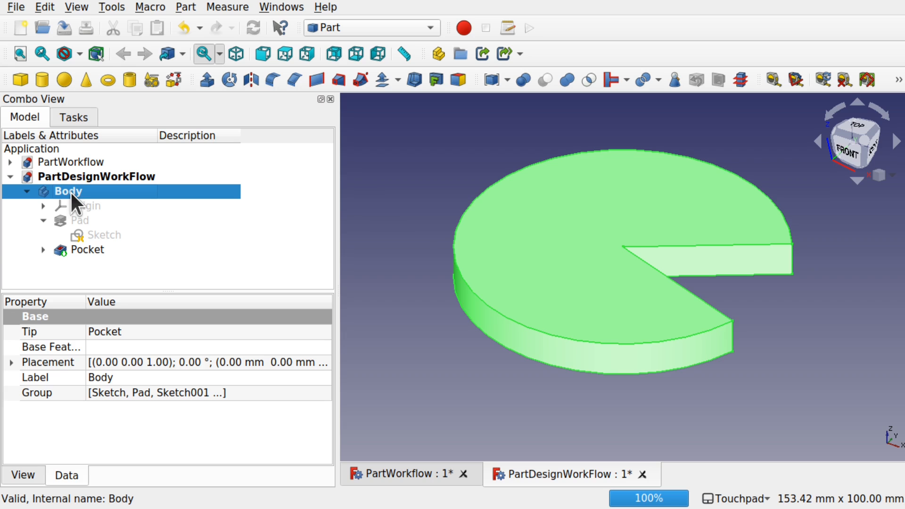
{"action": "left_click", "coordinate": [92, 250], "text": "shift"}
{"action": "key", "text": "Delete"}
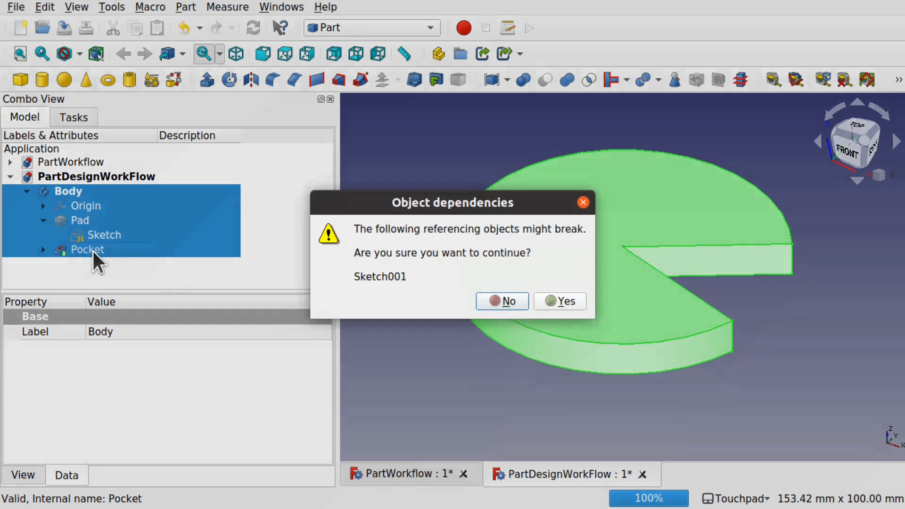
{"action": "left_click", "coordinate": [565, 299]}
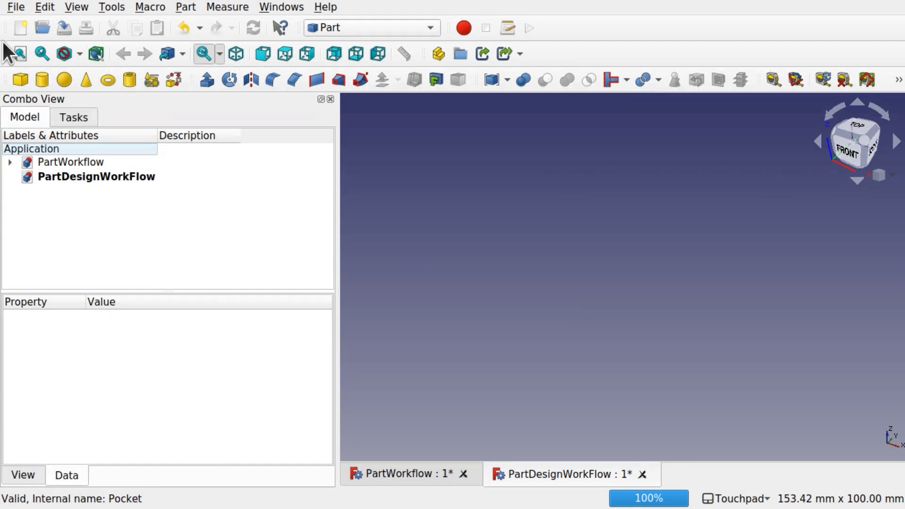
Switch to the Part Design workbench with the PartDesignWorkFlow document active.
{"action": "left_click", "coordinate": [16, 159]}
{"action": "left_click", "coordinate": [16, 160]}
{"action": "left_click", "coordinate": [74, 175]}
{"action": "left_click", "coordinate": [385, 28]}
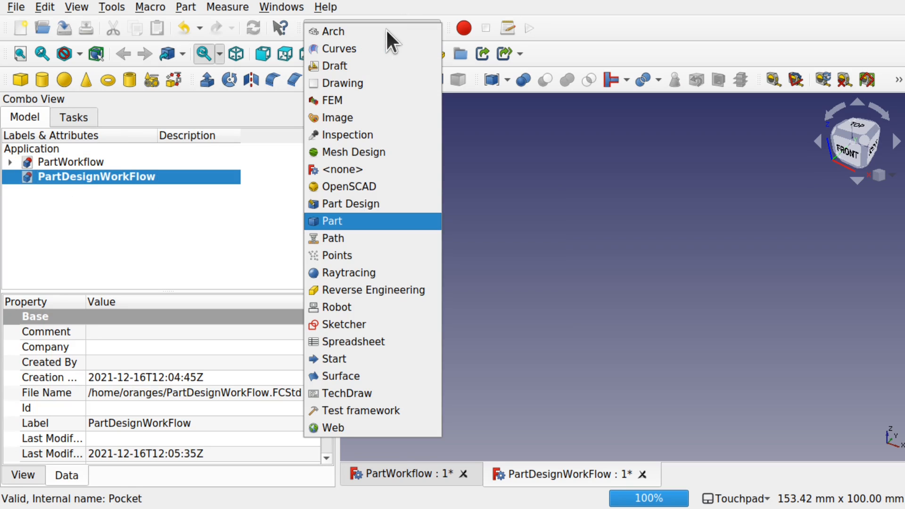
{"action": "left_click", "coordinate": [400, 221]}
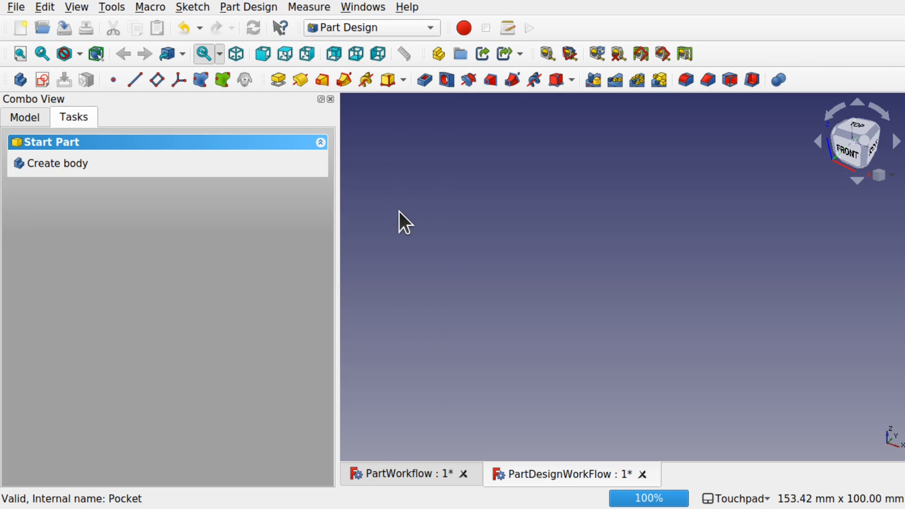
Create a new body and start a sketch on its XY plane.
{"action": "left_click", "coordinate": [72, 163]}
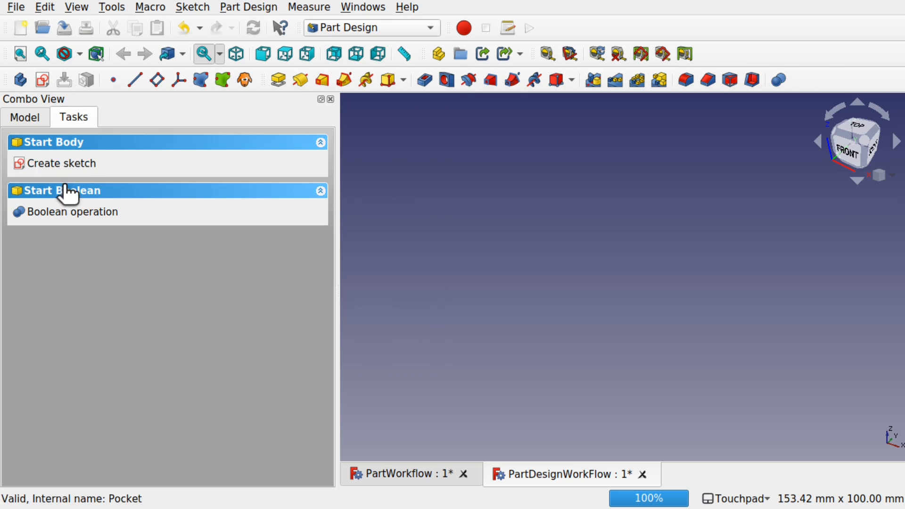
{"action": "left_click", "coordinate": [79, 164]}
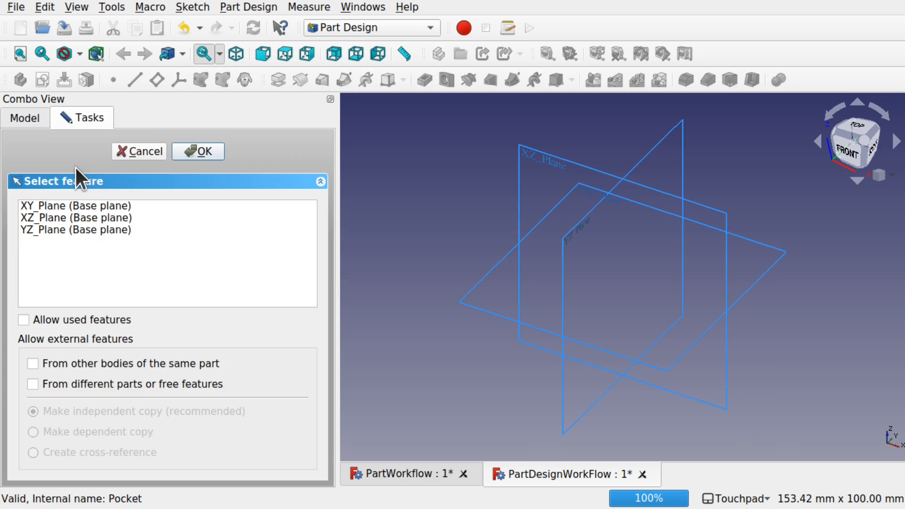
{"action": "left_click", "coordinate": [93, 204]}
{"action": "left_click", "coordinate": [195, 150]}
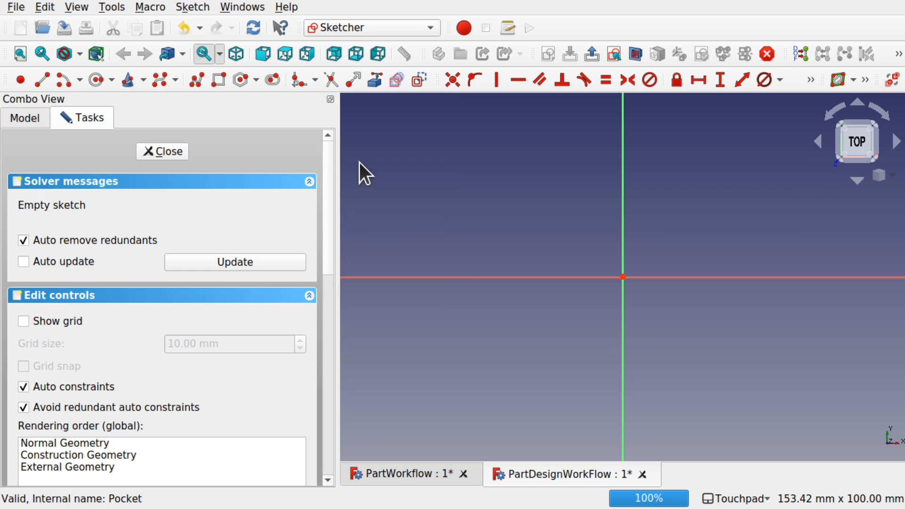
Draw a sloping line from the origin to about (57, -35) mm and close the sketch.
{"action": "left_click", "coordinate": [42, 80]}
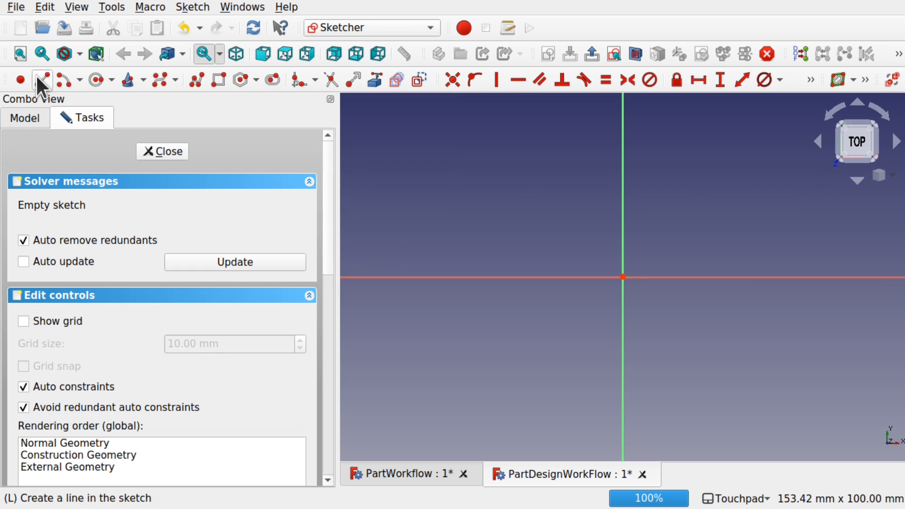
{"action": "left_click", "coordinate": [623, 276]}
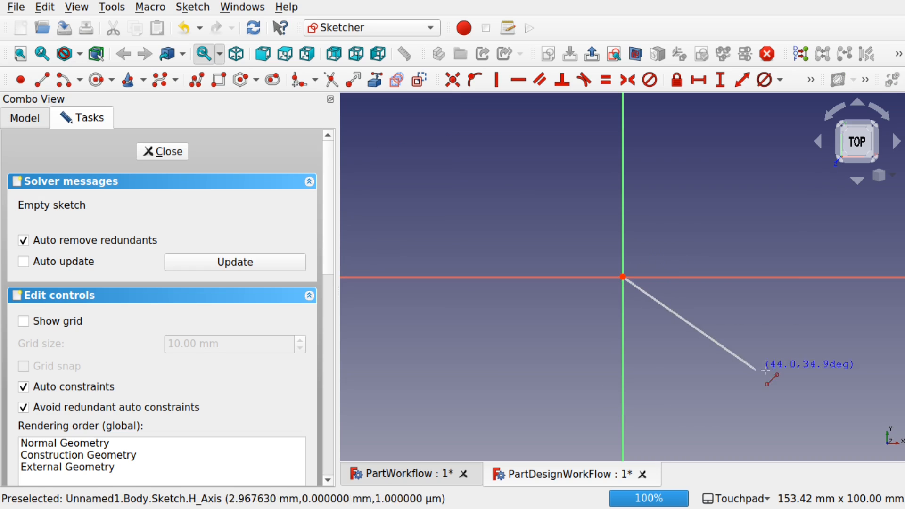
{"action": "left_click", "coordinate": [834, 405]}
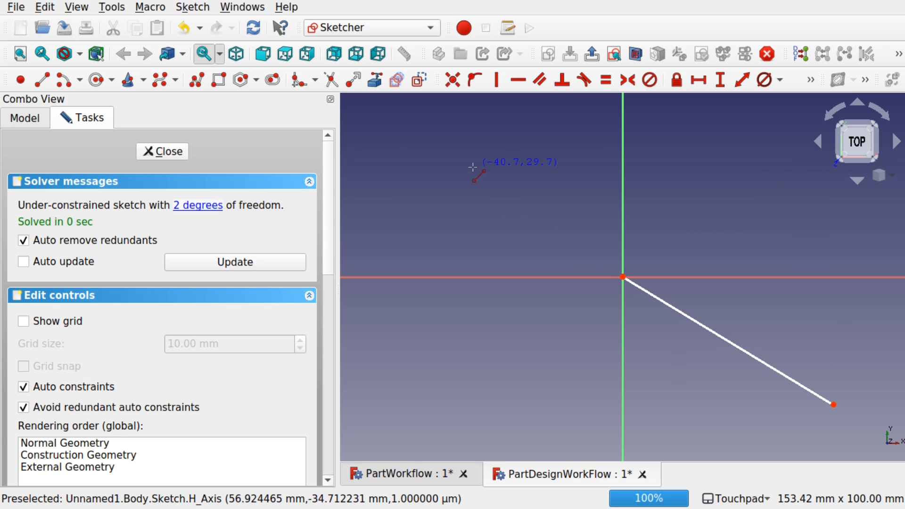
{"action": "left_click", "coordinate": [166, 152]}
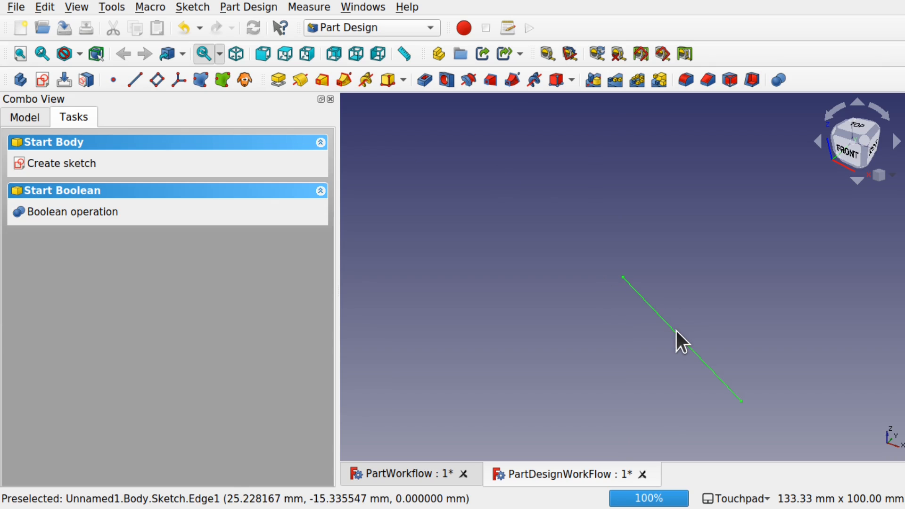
Try to create a Revolution from the sketch line picked in the 3D view.
{"action": "left_click", "coordinate": [676, 330]}
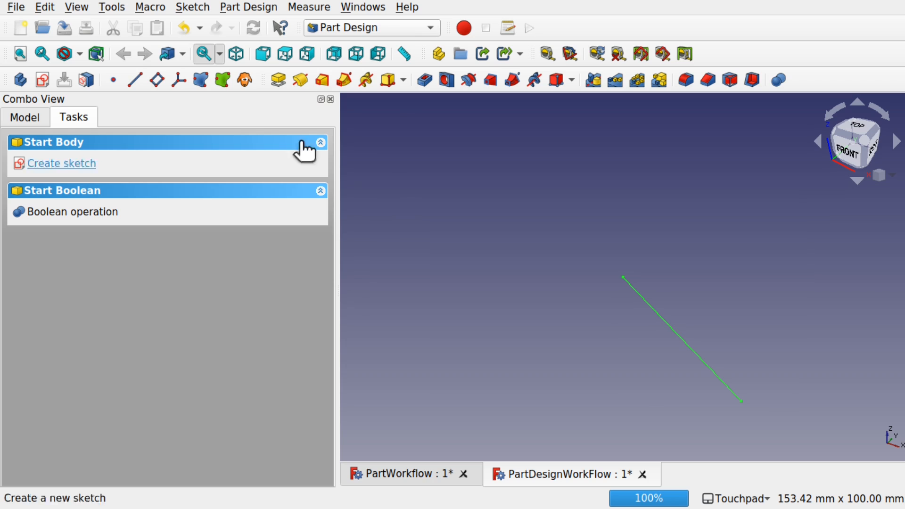
{"action": "left_click", "coordinate": [296, 79]}
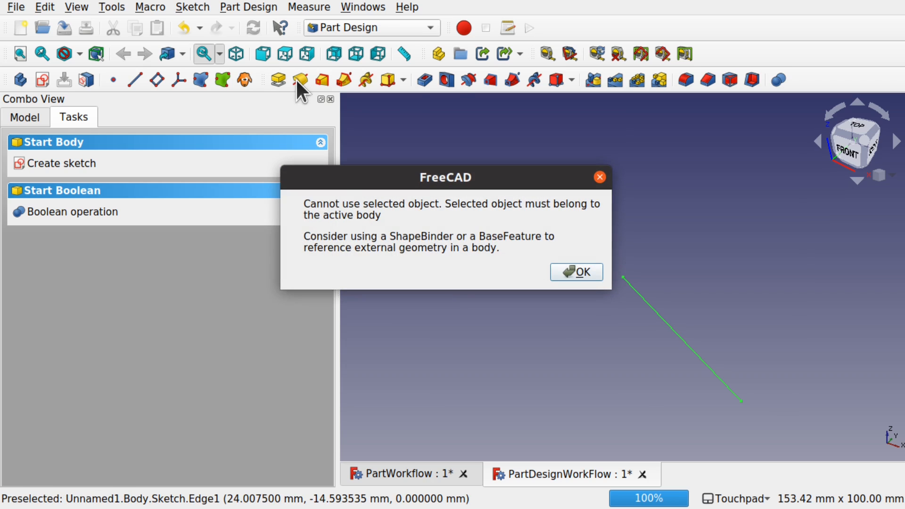
{"action": "left_click", "coordinate": [581, 272]}
Start a Revolution of the body's Sketch and choose the base Z axis as its rotation axis.
{"action": "left_click", "coordinate": [30, 124]}
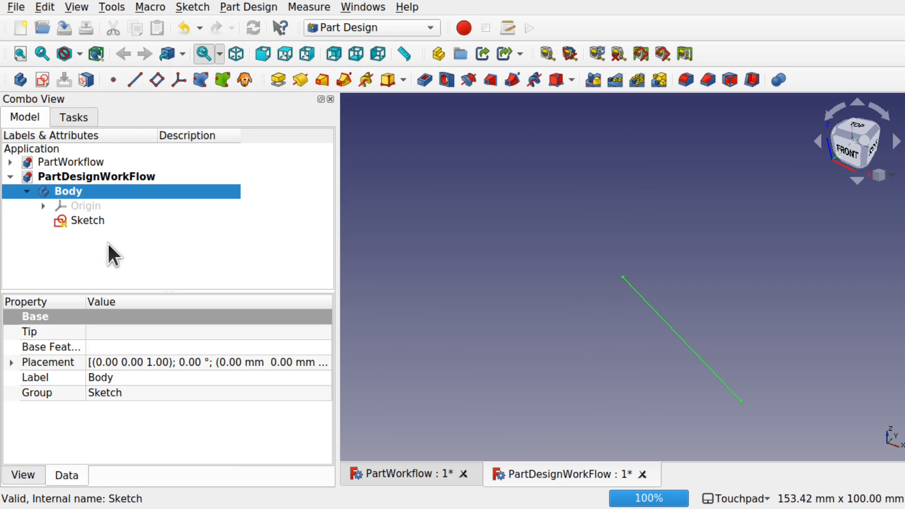
{"action": "left_click", "coordinate": [96, 222]}
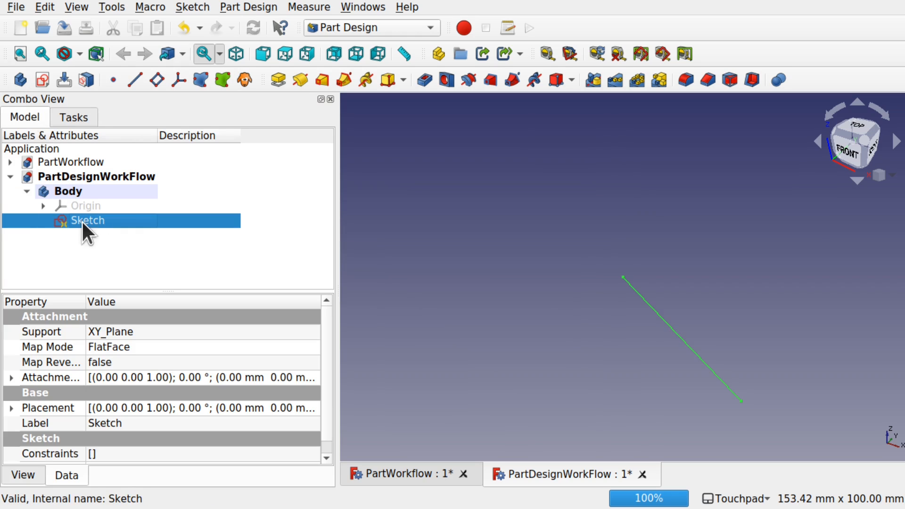
{"action": "left_click", "coordinate": [300, 79]}
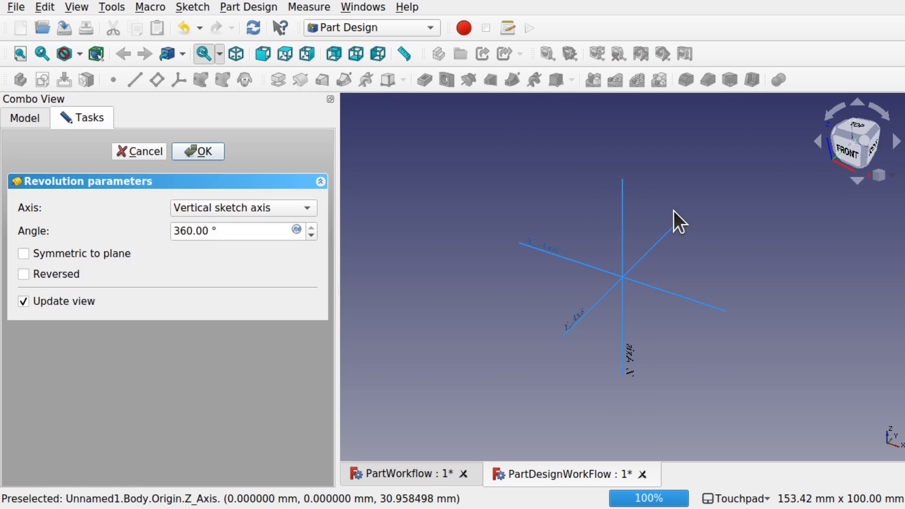
{"action": "left_click_drag", "start_coordinate": [675, 211], "coordinate": [647, 228], "text": "alt"}
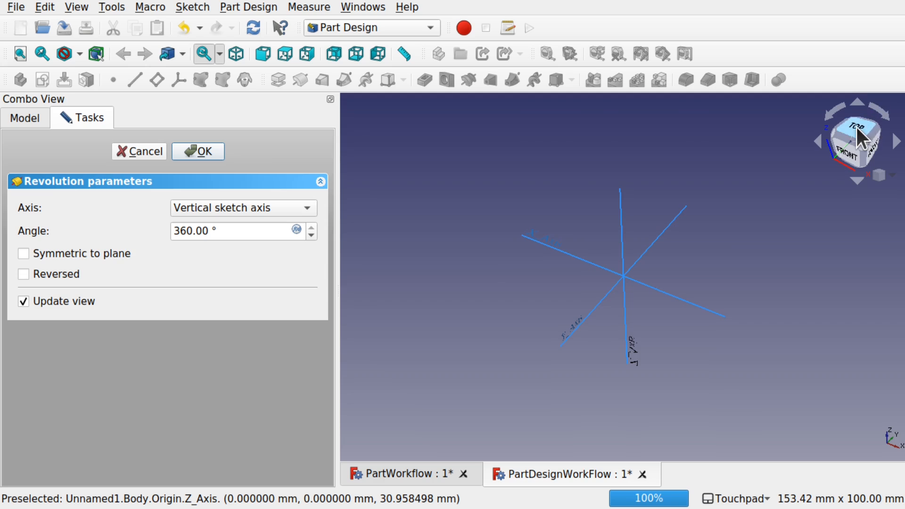
{"action": "left_click", "coordinate": [856, 126]}
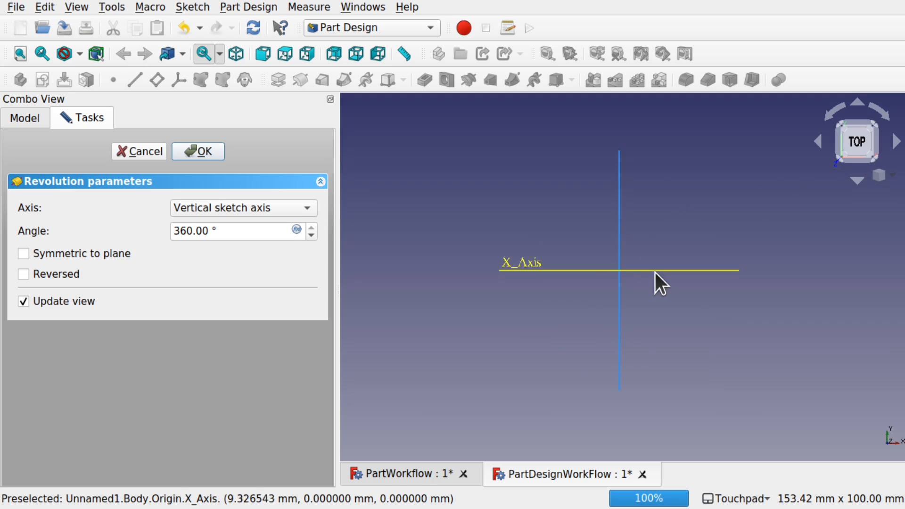
{"action": "left_click_drag", "start_coordinate": [656, 283], "coordinate": [573, 264], "text": "alt"}
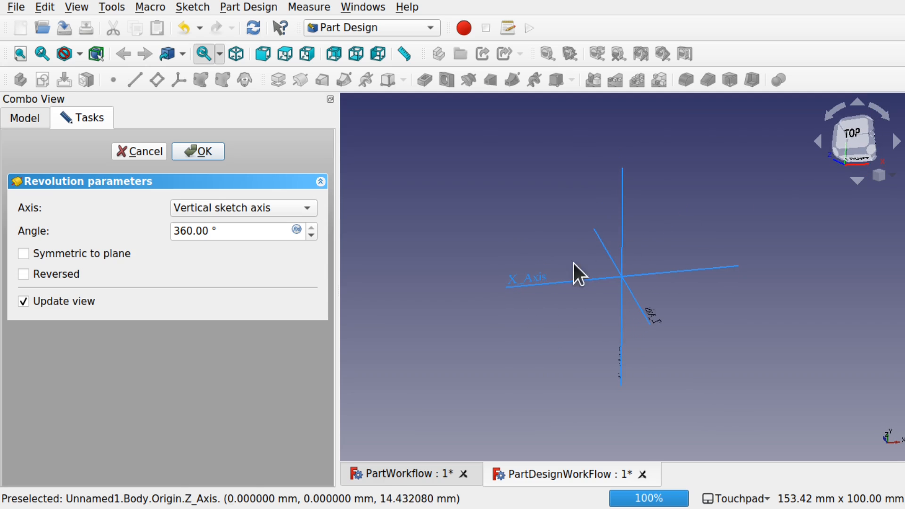
{"action": "left_click", "coordinate": [609, 245]}
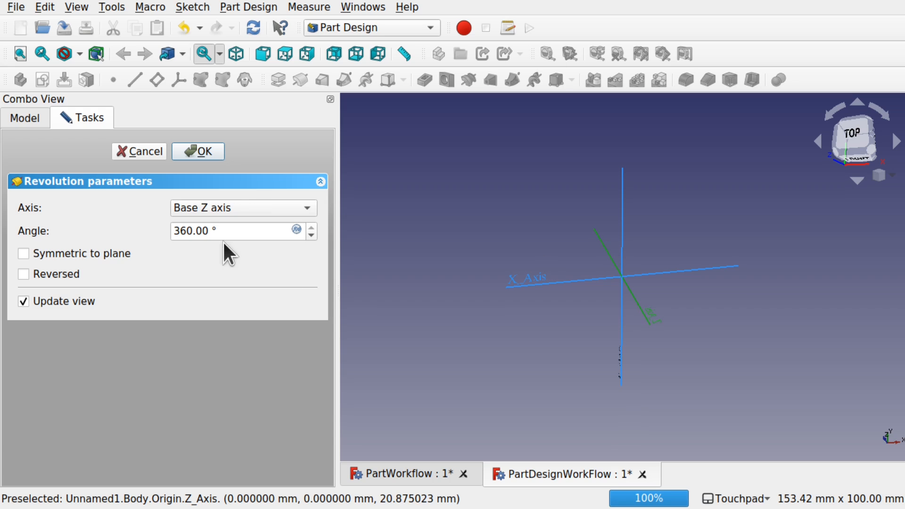
Set the revolution angle to 280° and try to apply it about the base Z axis.
{"action": "double_click", "coordinate": [187, 231]}
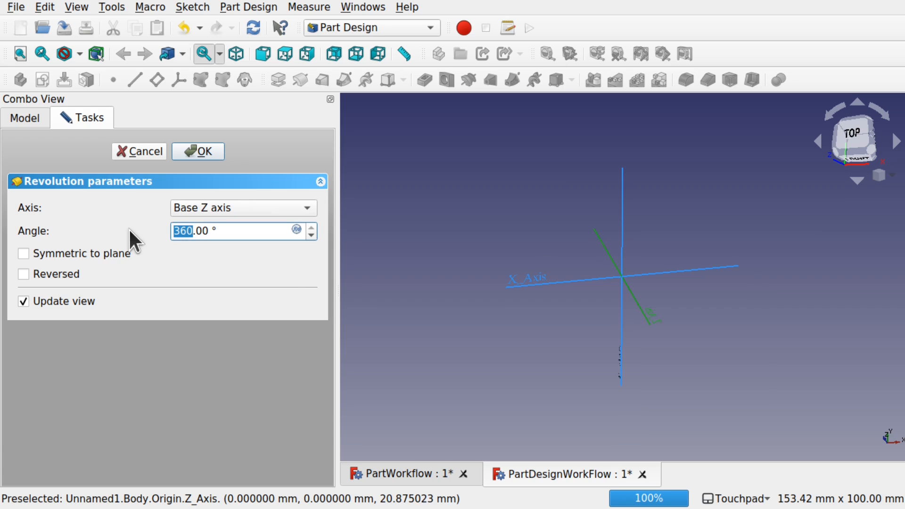
{"action": "type", "text": "280"}
{"action": "left_click", "coordinate": [199, 150]}
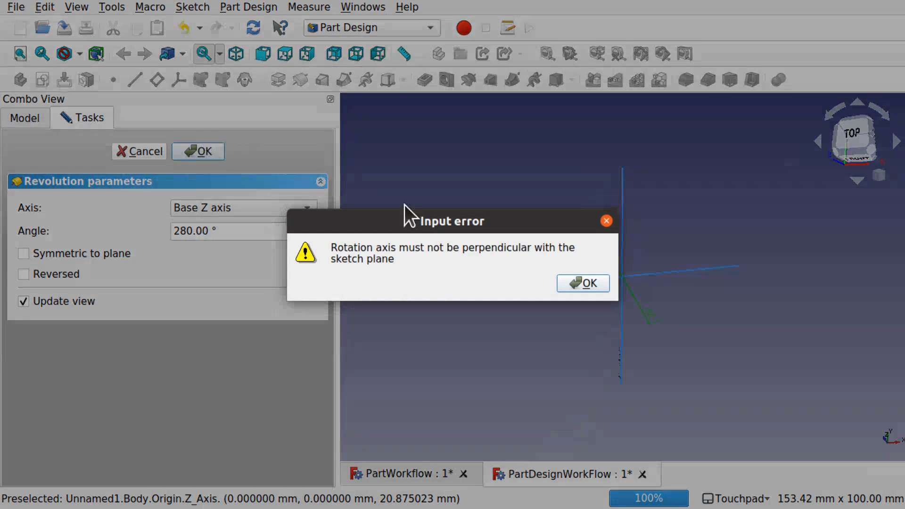
{"action": "left_click", "coordinate": [576, 282]}
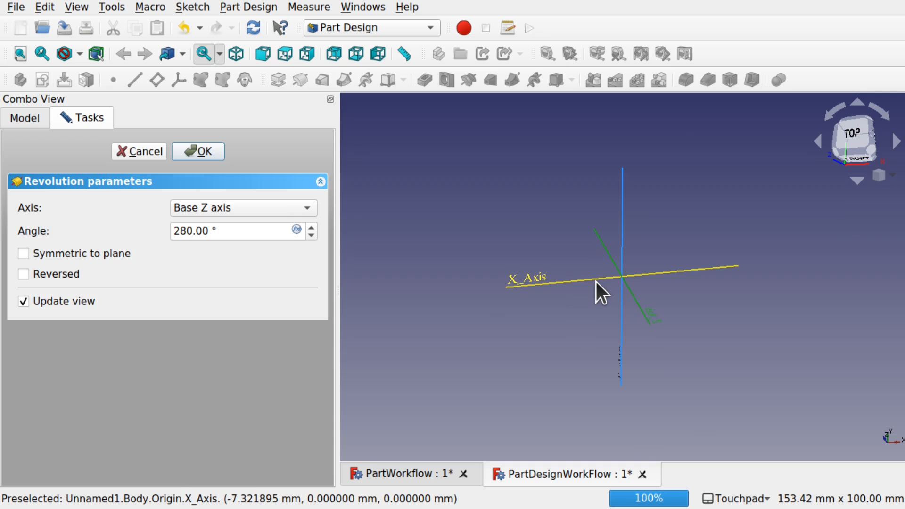
Cancel the Revolution with the base X axis picked, and delete the body's Sketch.
{"action": "left_click", "coordinate": [596, 280]}
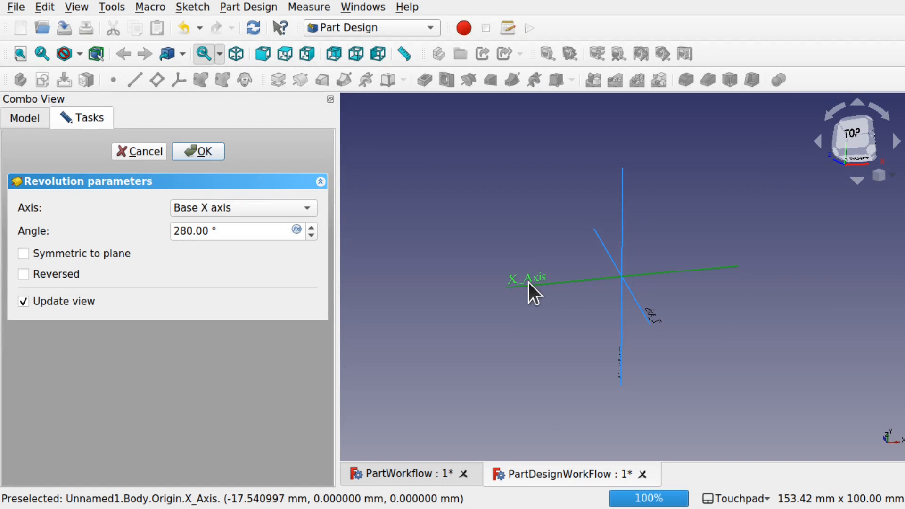
{"action": "left_click", "coordinate": [138, 151]}
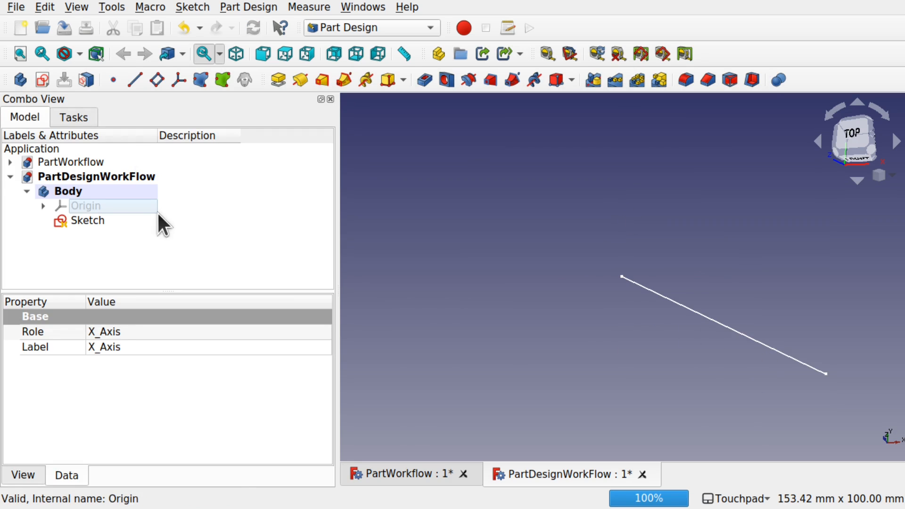
{"action": "left_click", "coordinate": [78, 221]}
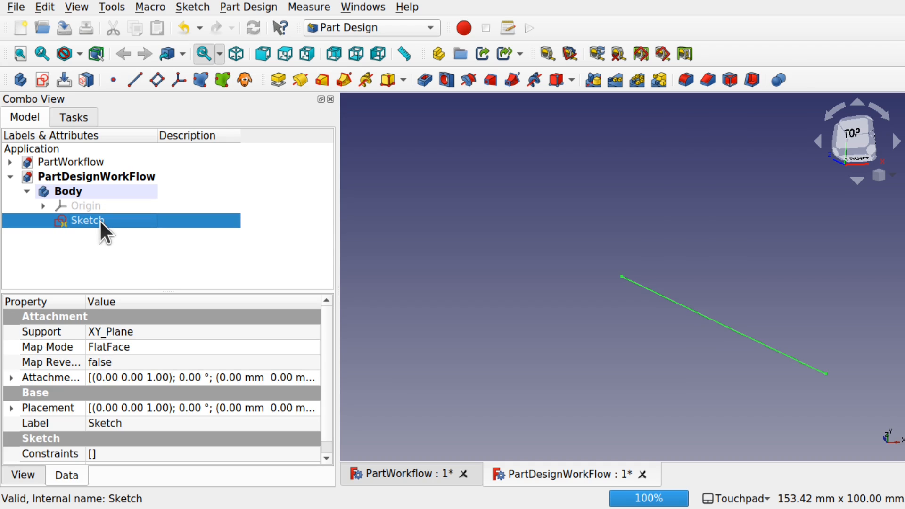
{"action": "key", "text": "Delete"}
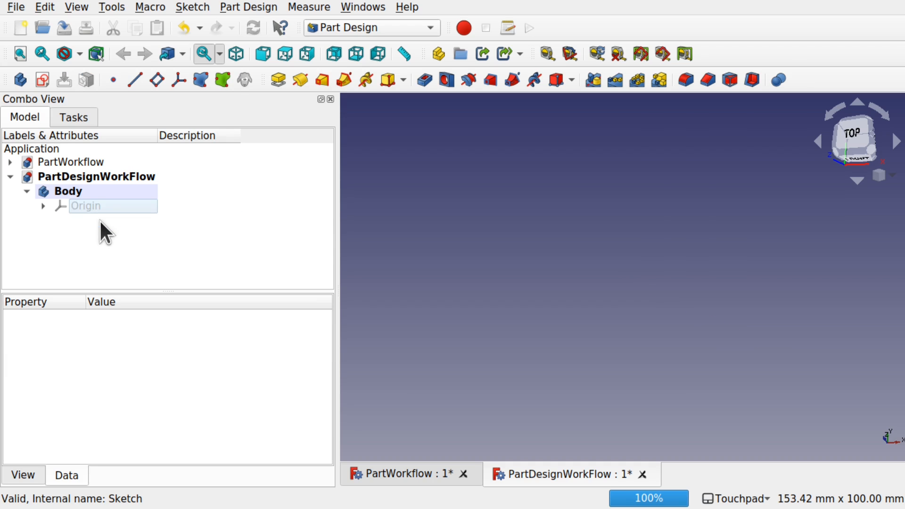
{"action": "left_click", "coordinate": [70, 193]}
{"action": "left_click", "coordinate": [539, 208]}
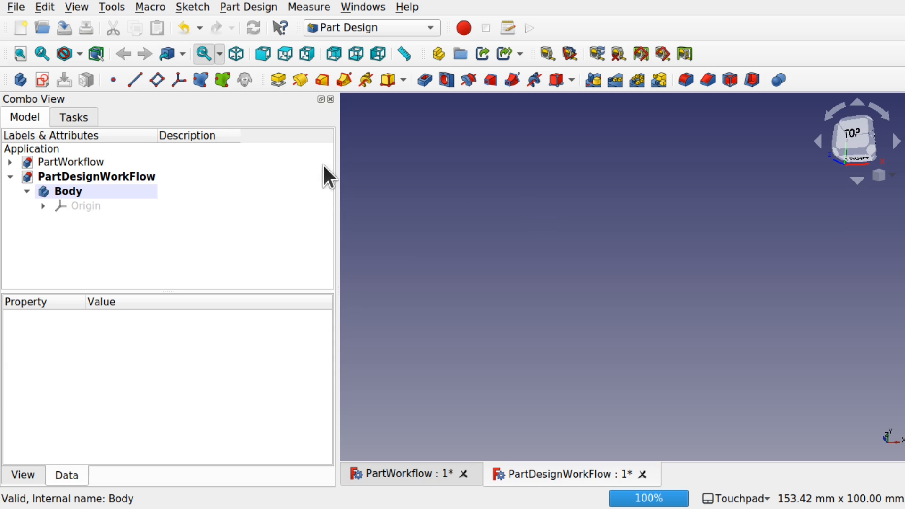
Create a new sketch in the Body on the XZ_Plane base plane.
{"action": "left_click", "coordinate": [41, 80]}
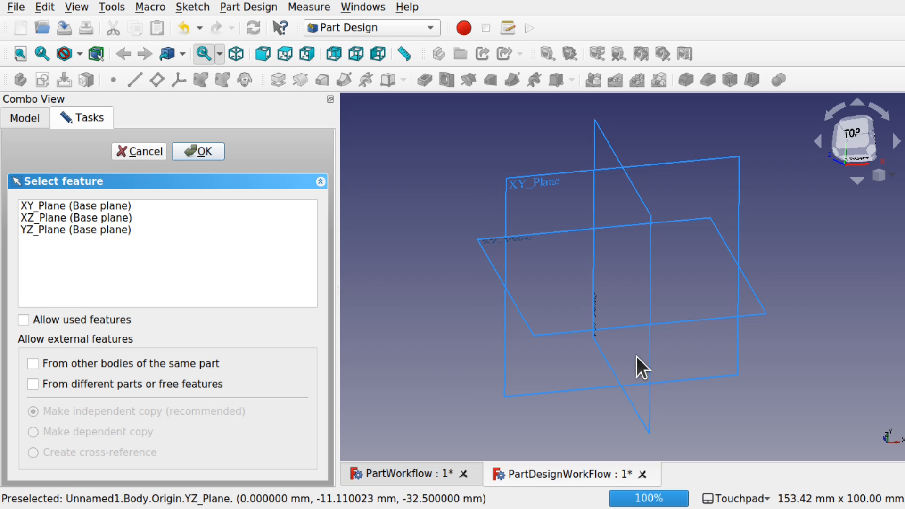
{"action": "left_click_drag", "start_coordinate": [636, 357], "coordinate": [598, 301], "text": "alt"}
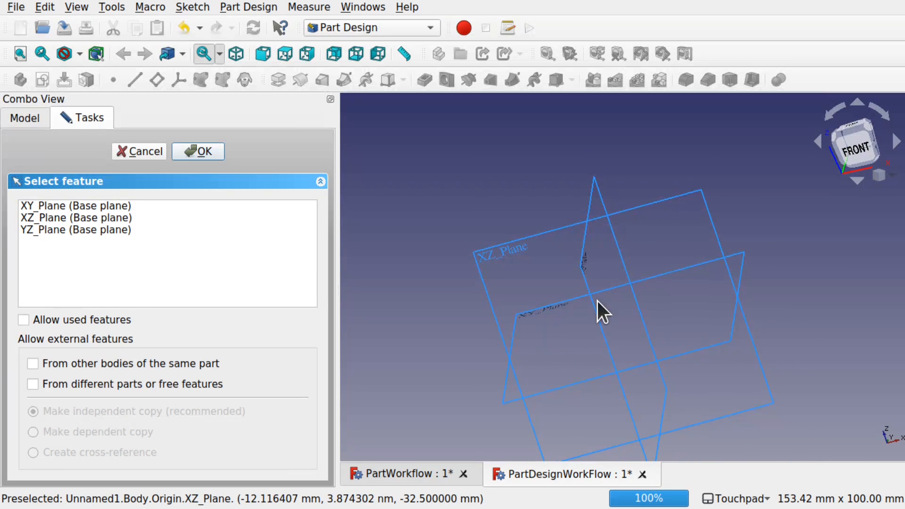
{"action": "left_click", "coordinate": [499, 264]}
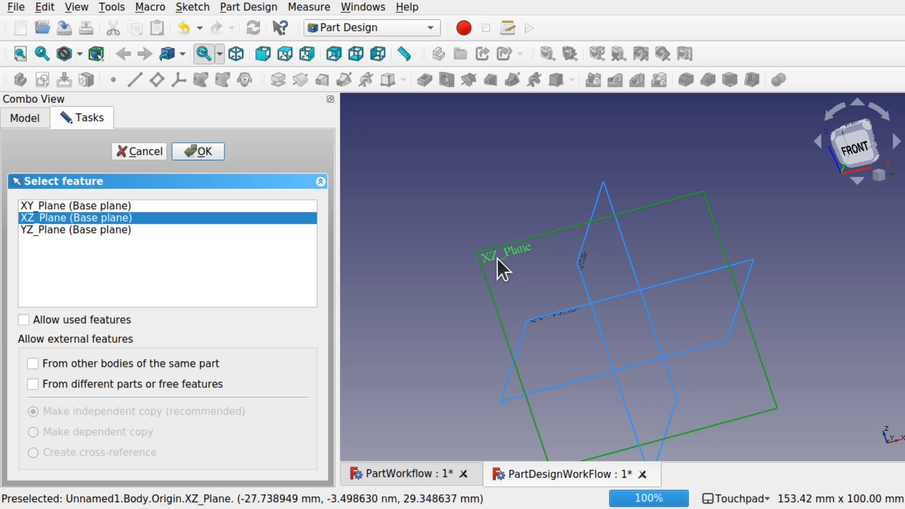
{"action": "left_click", "coordinate": [203, 149]}
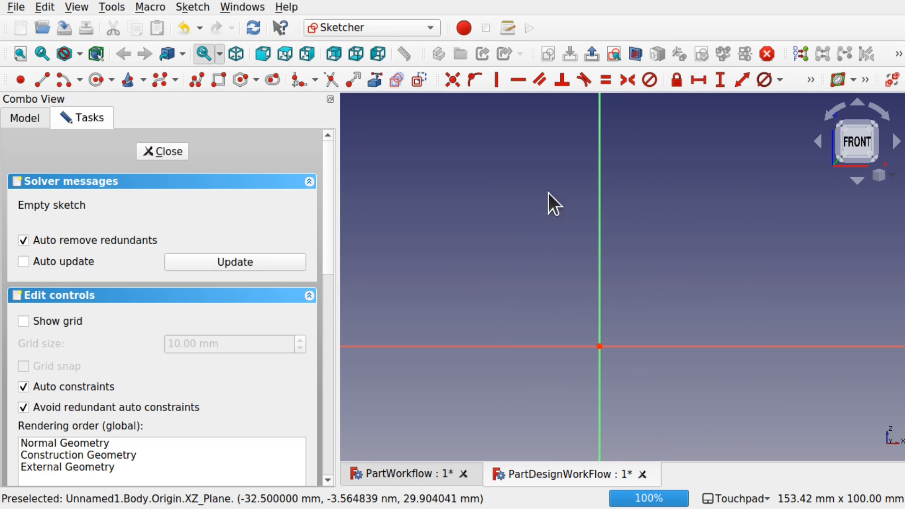
Examine the side profile of the extruded disc in the PartWorkflow document and return to PartDesignWorkFlow.
{"action": "left_click", "coordinate": [18, 115]}
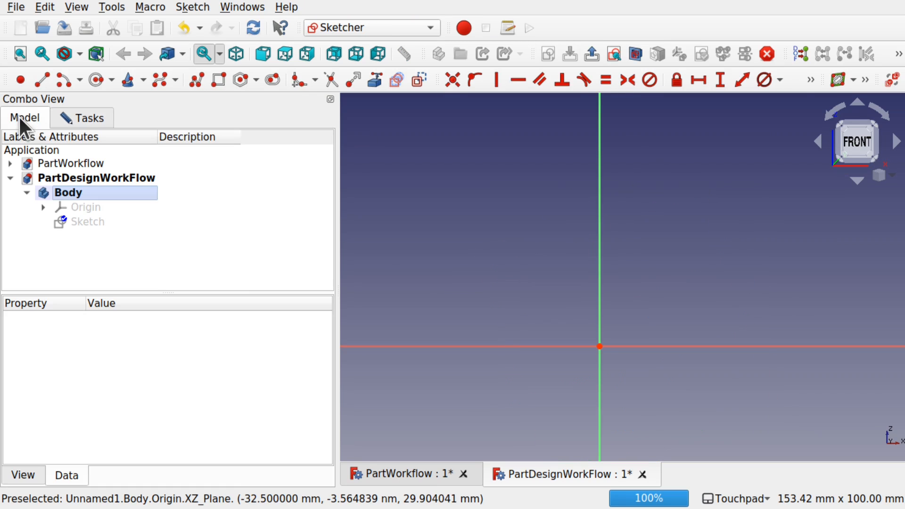
{"action": "left_click", "coordinate": [20, 163]}
{"action": "left_click_drag", "start_coordinate": [626, 374], "coordinate": [585, 342]}
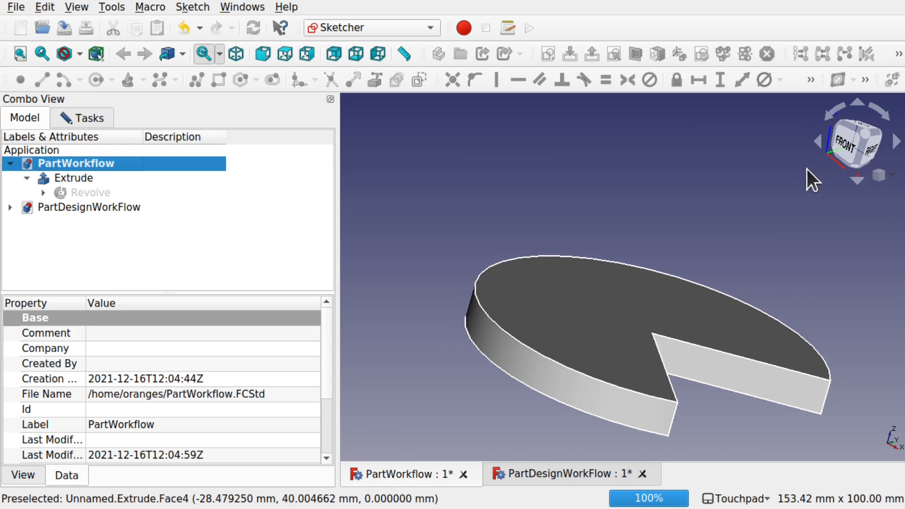
{"action": "left_click_drag", "start_coordinate": [802, 218], "coordinate": [636, 211]}
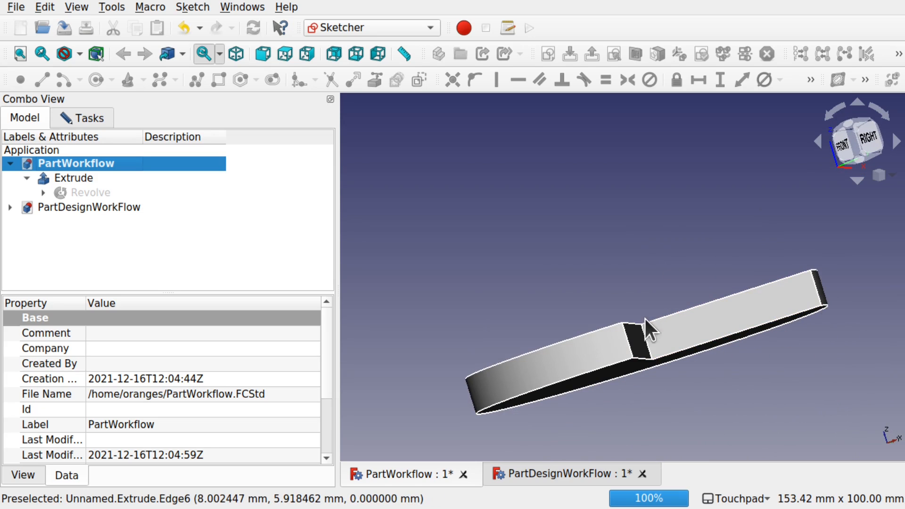
{"action": "mouse_move", "coordinate": [645, 318]}
{"action": "left_mouse_down", "text": "shift"}
{"action": "mouse_move", "coordinate": [691, 321]}
{"action": "mouse_move", "coordinate": [647, 323]}
{"action": "left_mouse_up", "text": "shift"}
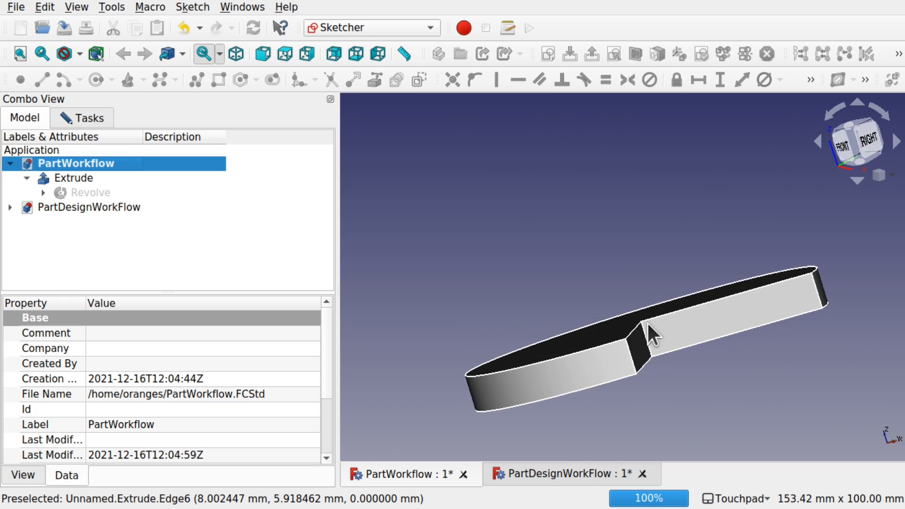
{"action": "left_click", "coordinate": [118, 207]}
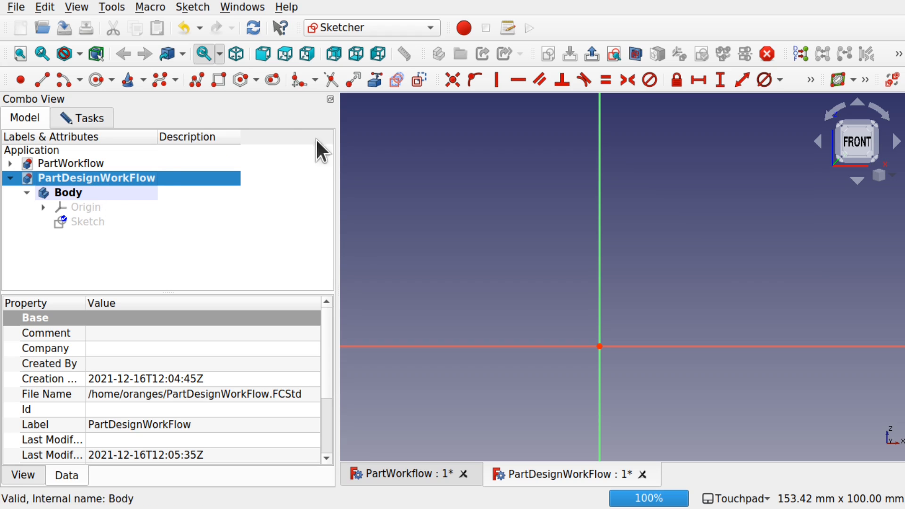
Draw a long rectangle about 7.8 mm high, from the vertical axis down to the horizontal axis, and close the sketch.
{"action": "left_click", "coordinate": [219, 79]}
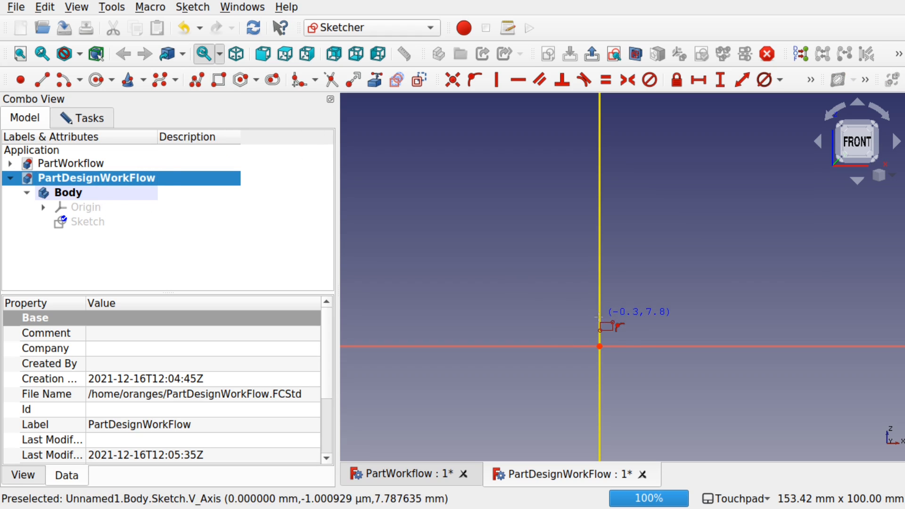
{"action": "left_click", "coordinate": [598, 318]}
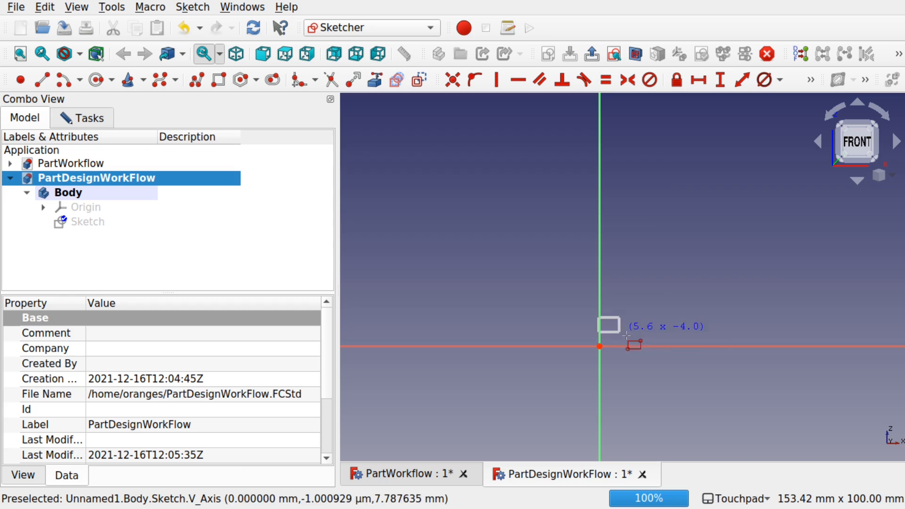
{"action": "left_click", "coordinate": [857, 346]}
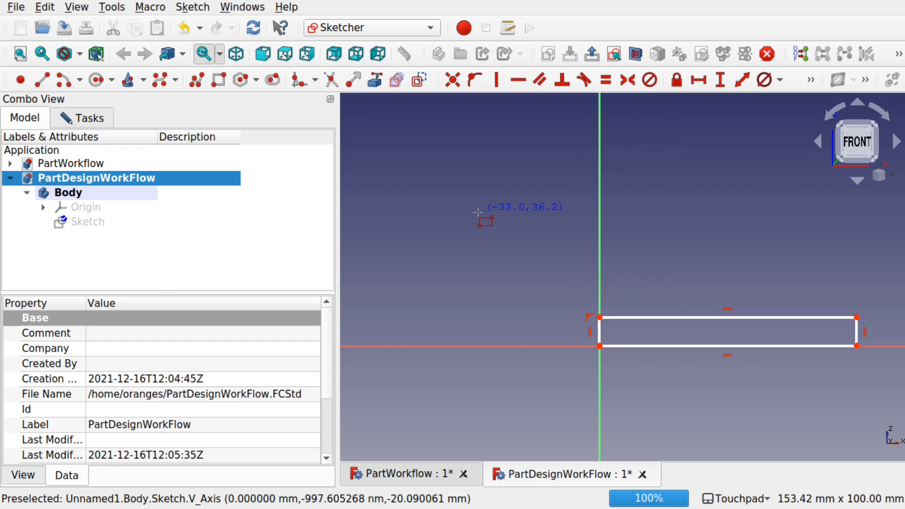
{"action": "left_click", "coordinate": [95, 117]}
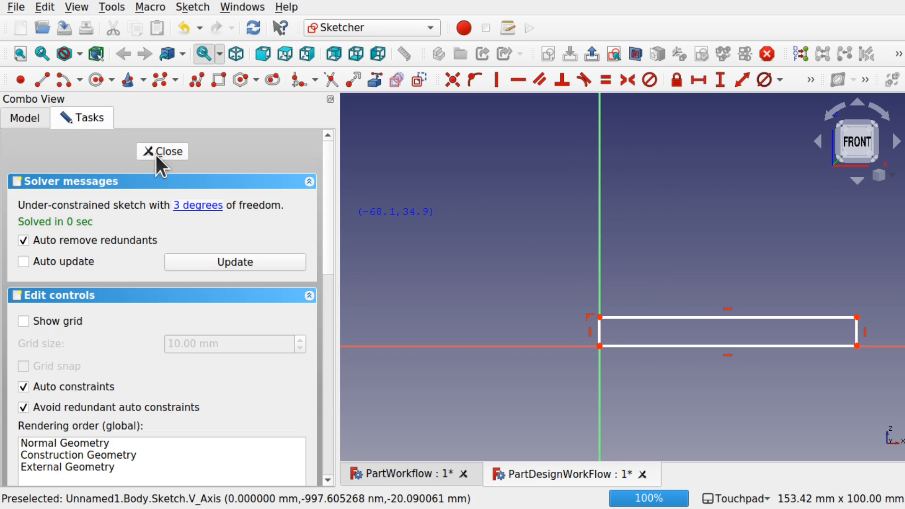
{"action": "left_click", "coordinate": [169, 154]}
Start a Revolution of the rectangle sketch about the vertical sketch axis and set its angle to 280°.
{"action": "mouse_move", "coordinate": [783, 248]}
{"action": "left_mouse_down", "text": "shift"}
{"action": "mouse_move", "coordinate": [802, 266]}
{"action": "mouse_move", "coordinate": [750, 299]}
{"action": "mouse_move", "coordinate": [772, 301]}
{"action": "mouse_move", "coordinate": [747, 313]}
{"action": "left_mouse_up", "text": "shift"}
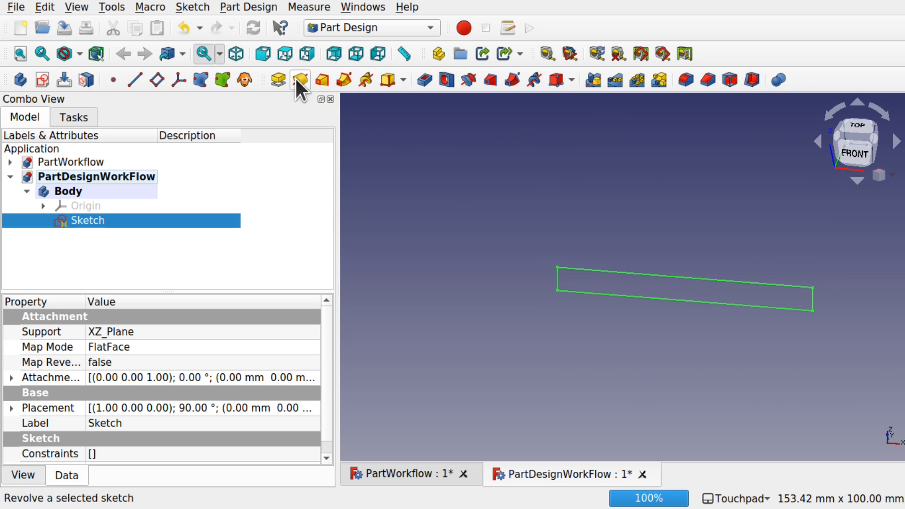
{"action": "left_click", "coordinate": [236, 3]}
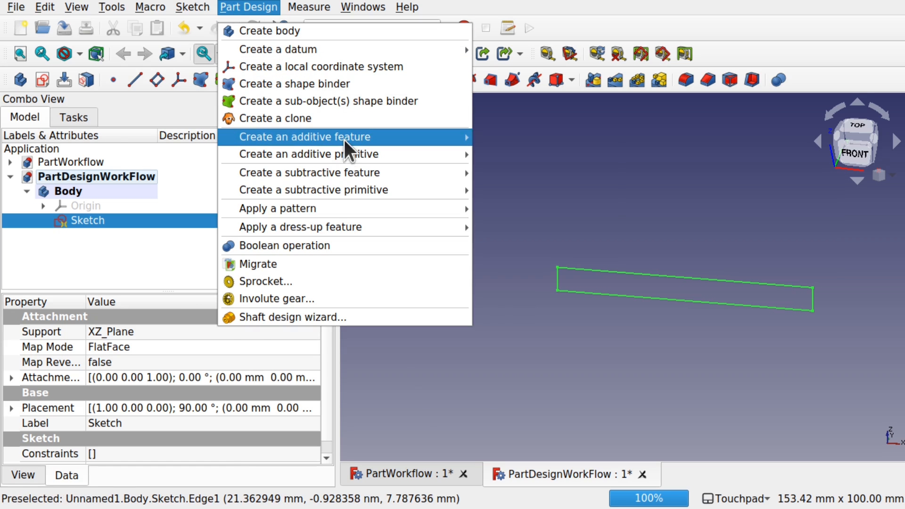
{"action": "mouse_move", "coordinate": [344, 139]}
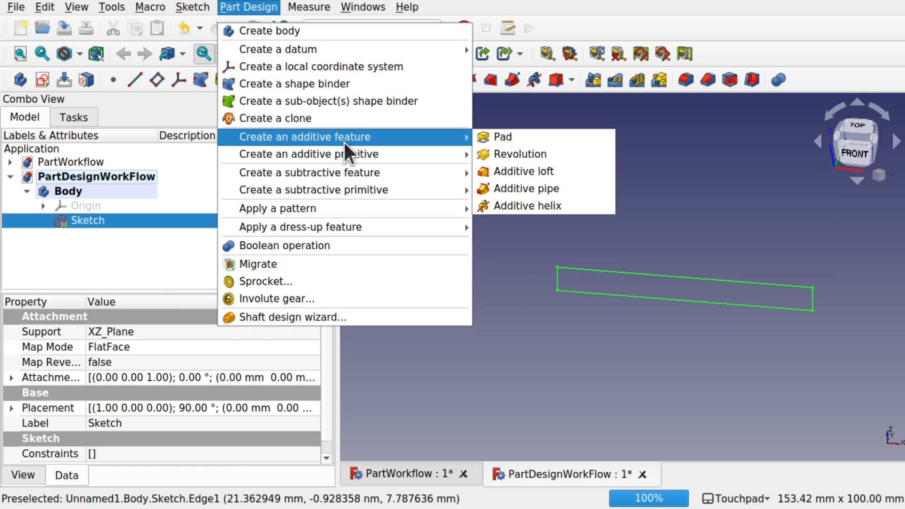
{"action": "left_click", "coordinate": [512, 152]}
{"action": "left_click_drag", "start_coordinate": [578, 280], "coordinate": [576, 291], "text": "alt"}
{"action": "scroll", "coordinate": [575, 291], "scroll_direction": "down", "scroll_amount": 2}
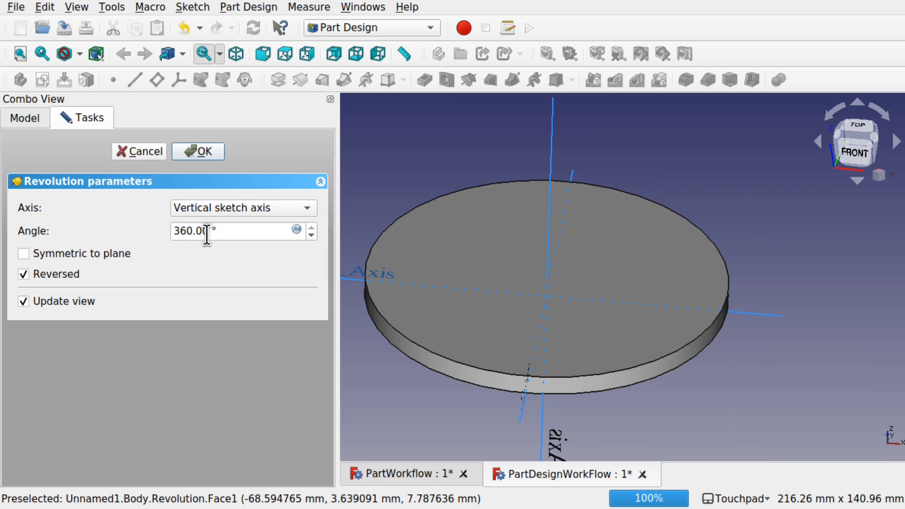
{"action": "left_click_drag", "start_coordinate": [208, 232], "coordinate": [132, 233]}
{"action": "type", "text": "280"}
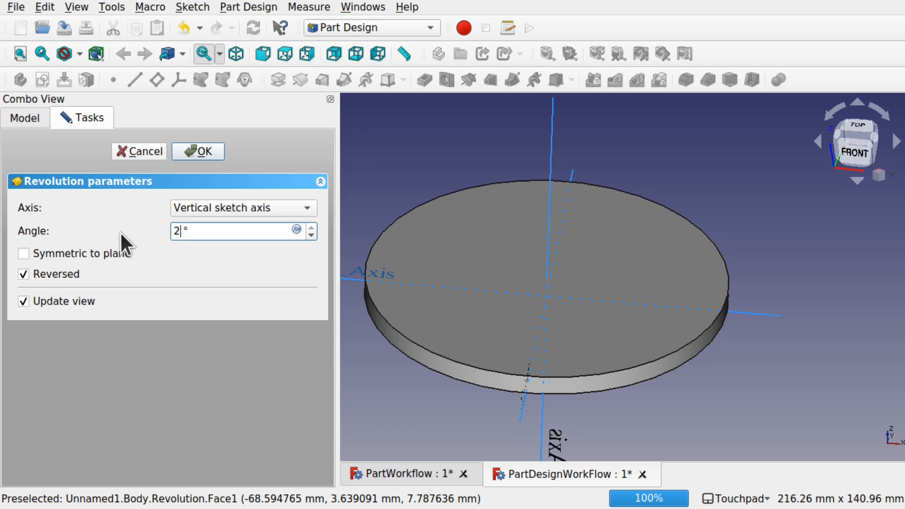
{"action": "left_click", "coordinate": [202, 261]}
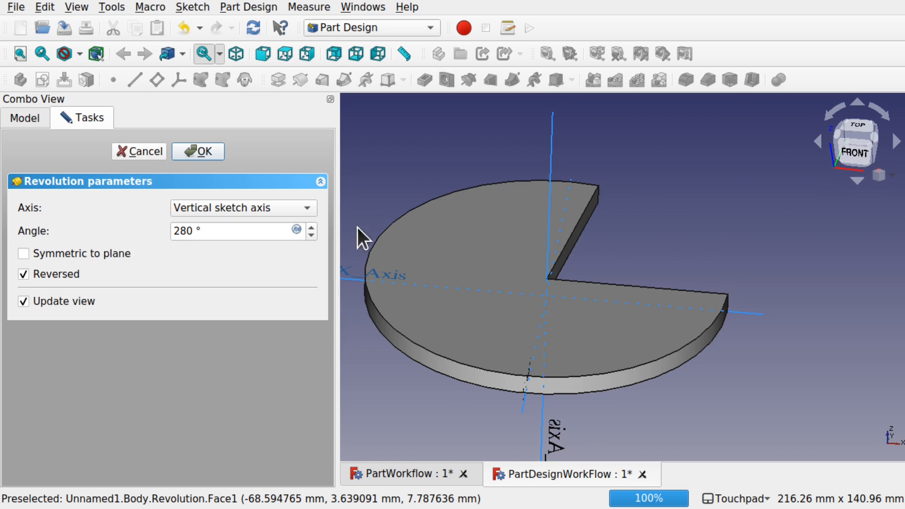
Preview the revolution with Symmetric to plane on and with Reversed off, restoring each option after its preview.
{"action": "key", "text": "2"}
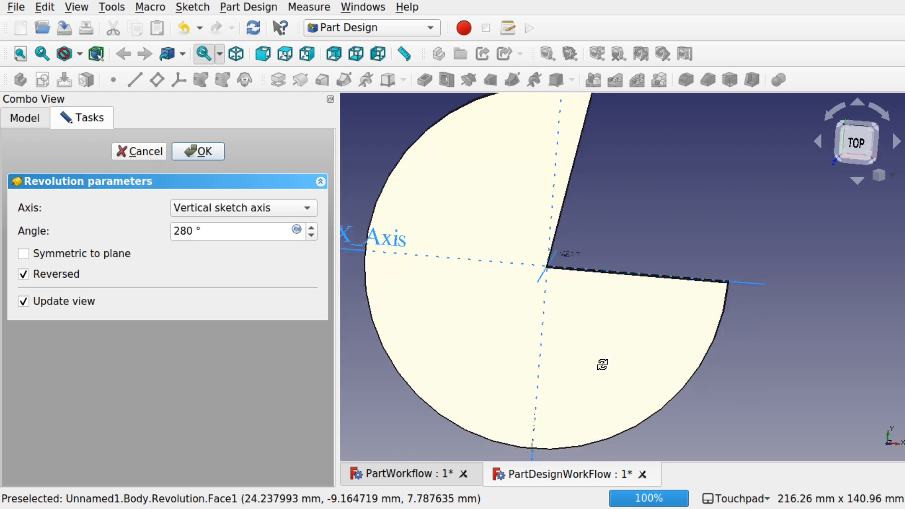
{"action": "left_click_drag", "start_coordinate": [602, 364], "coordinate": [457, 290], "text": "alt"}
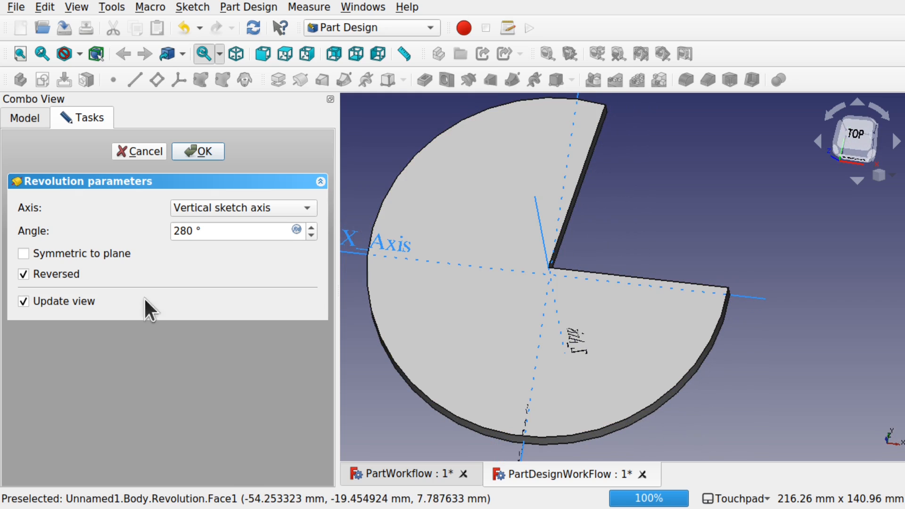
{"action": "left_click", "coordinate": [22, 254]}
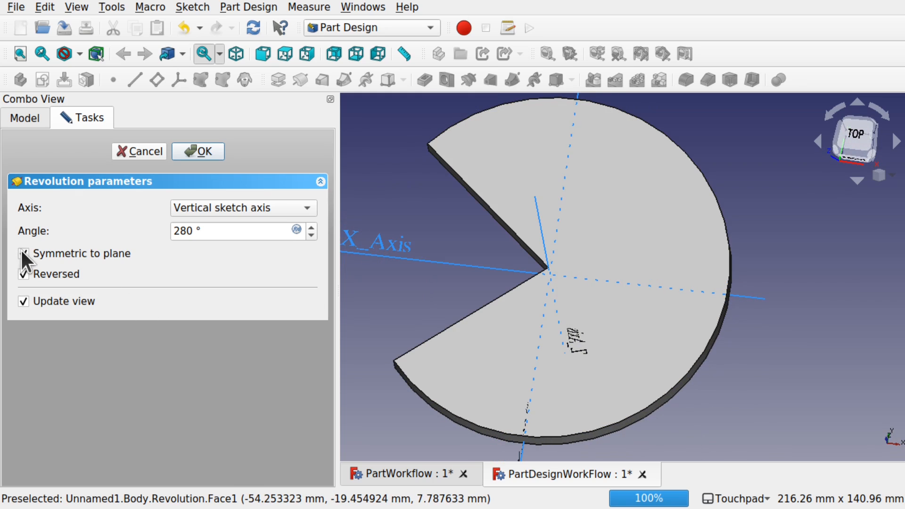
{"action": "left_click", "coordinate": [24, 254]}
{"action": "left_click", "coordinate": [22, 274]}
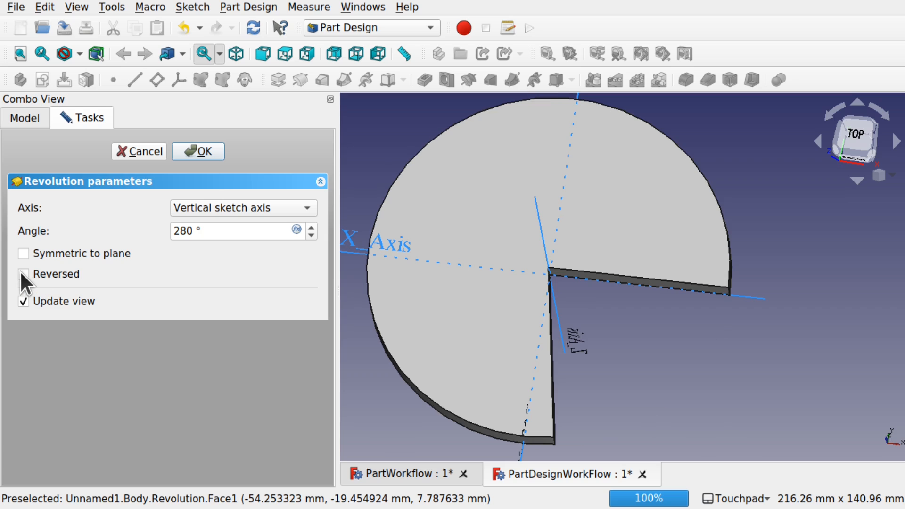
{"action": "left_click", "coordinate": [24, 274]}
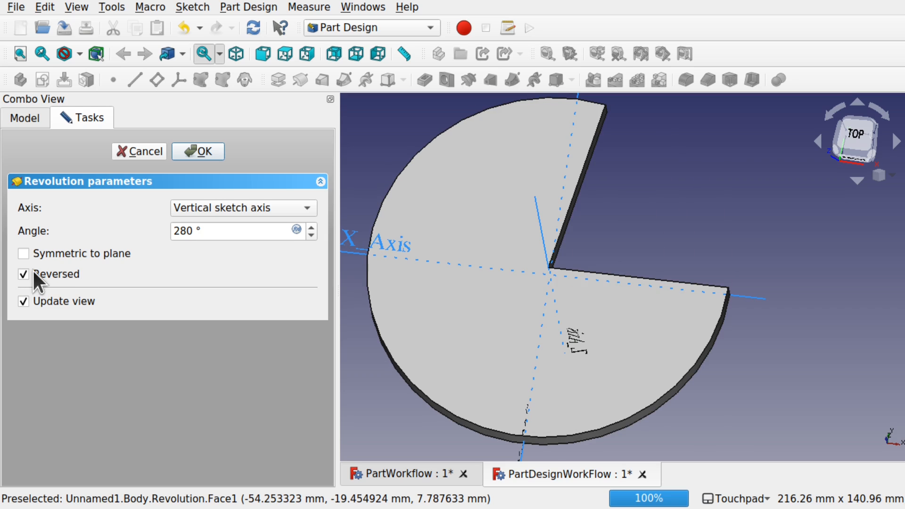
Lower the revolution angle in steps and raise it again to 300°.
{"action": "left_click", "coordinate": [312, 233]}
{"action": "left_click", "coordinate": [311, 233]}
{"action": "left_click", "coordinate": [312, 234]}
{"action": "left_click", "coordinate": [312, 227]}
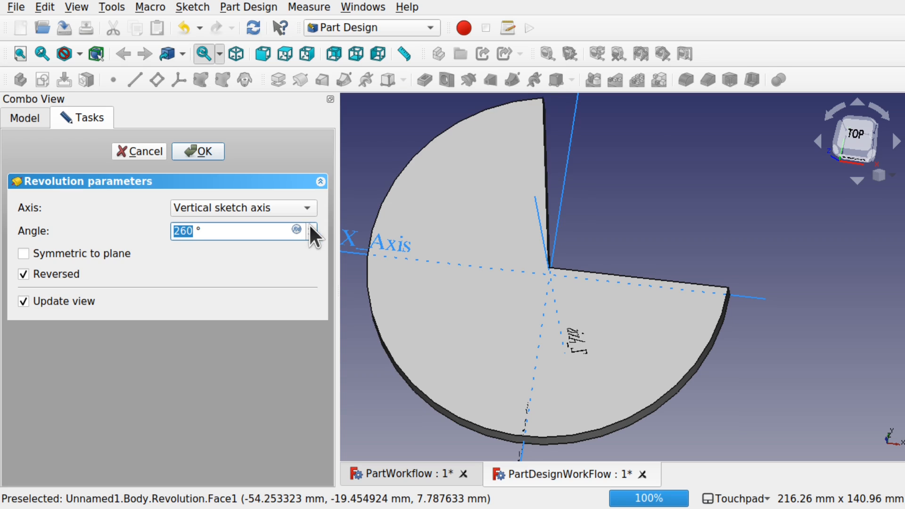
{"action": "left_click", "coordinate": [312, 228]}
{"action": "left_click", "coordinate": [311, 227]}
{"action": "left_click", "coordinate": [312, 227]}
{"action": "left_click", "coordinate": [312, 227]}
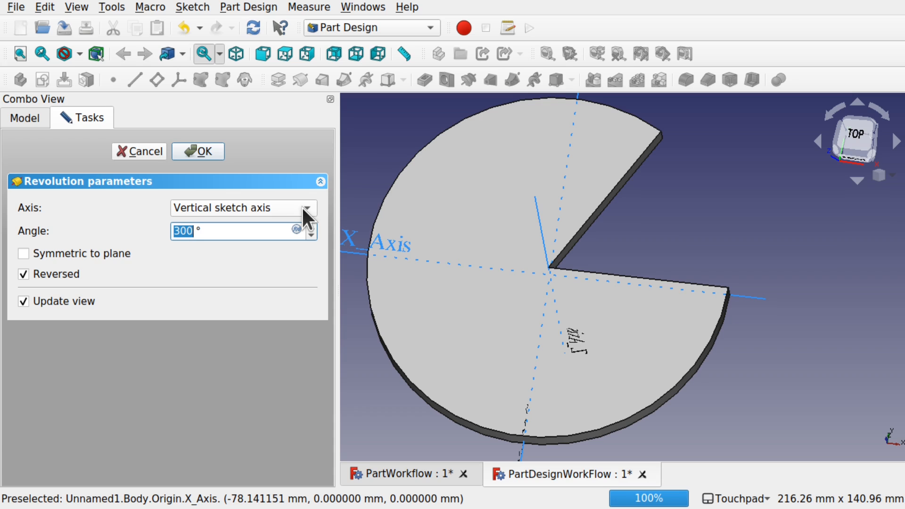
Change the revolution axis to the base Z axis, picking the Z axis in the model as well.
{"action": "left_click", "coordinate": [305, 207]}
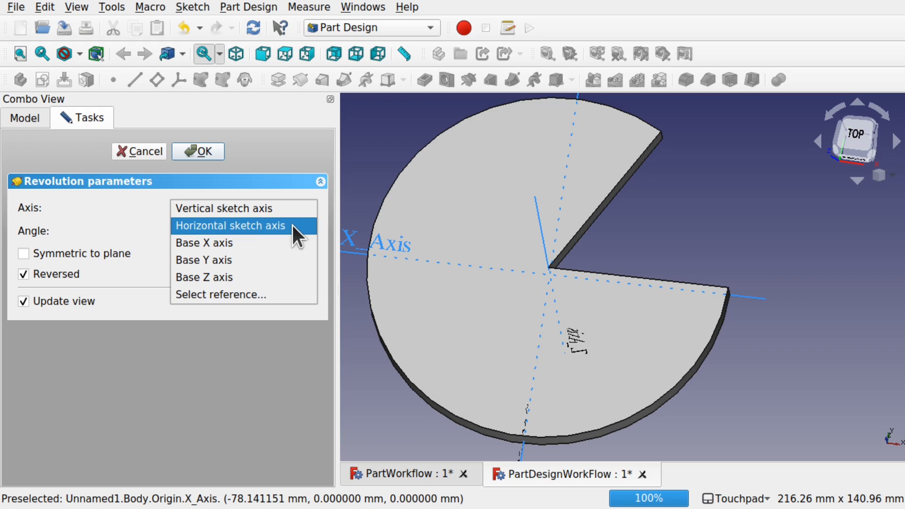
{"action": "left_click", "coordinate": [224, 277]}
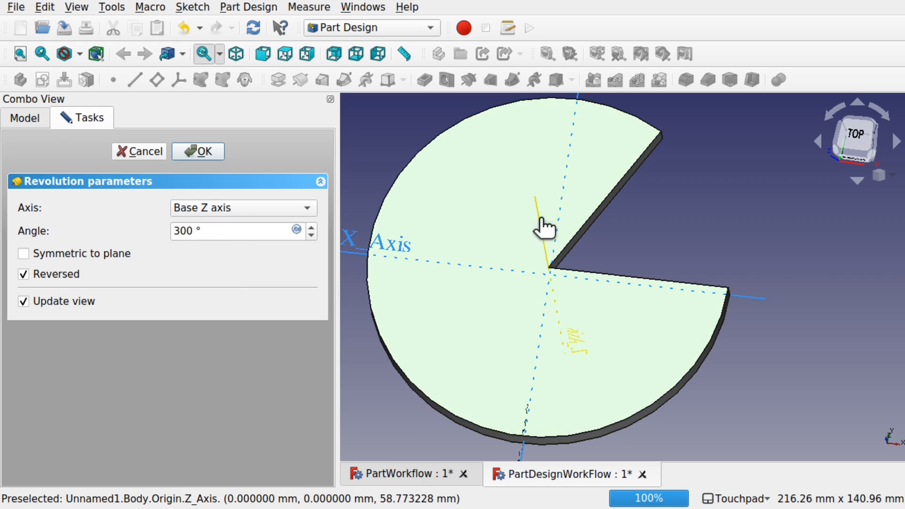
{"action": "left_click", "coordinate": [542, 220]}
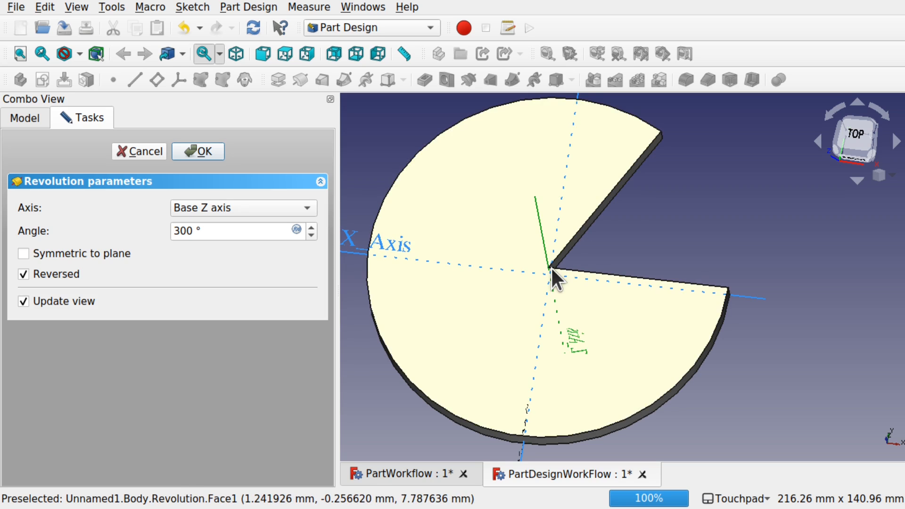
{"action": "left_click_drag", "start_coordinate": [550, 267], "coordinate": [539, 249], "text": "alt"}
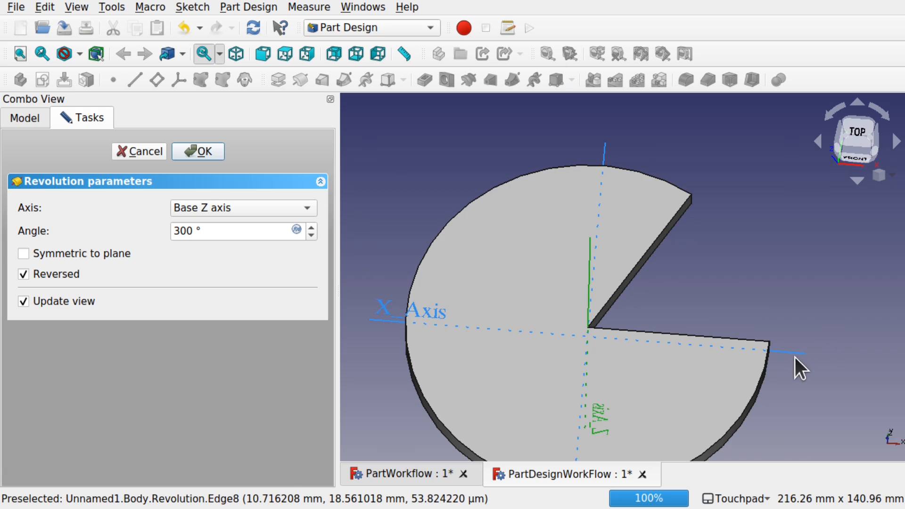
Preview the revolution about the base X axis and restore the base Z axis by picking it in the model.
{"action": "left_click", "coordinate": [790, 355]}
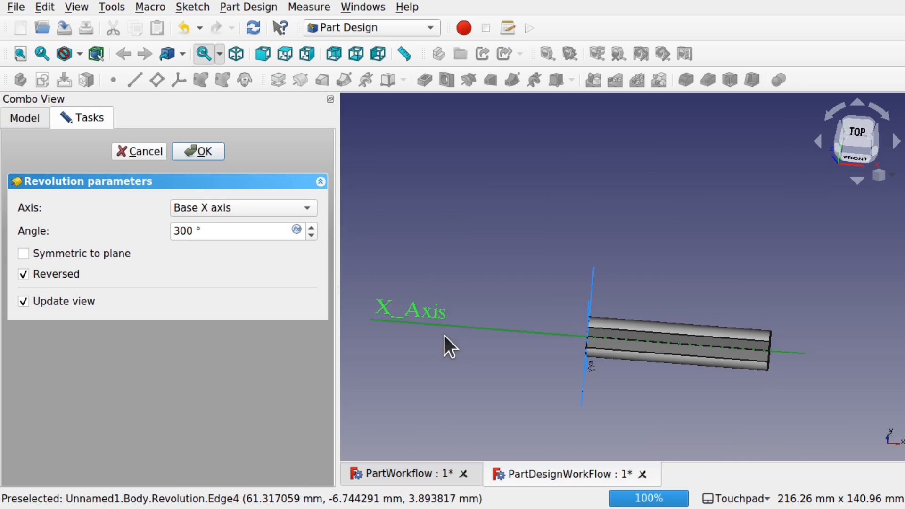
{"action": "left_click_drag", "start_coordinate": [436, 315], "coordinate": [656, 299], "text": "alt"}
{"action": "left_click_drag", "start_coordinate": [778, 339], "coordinate": [621, 296], "text": "alt"}
{"action": "left_click_drag", "start_coordinate": [733, 337], "coordinate": [784, 315], "text": "alt"}
{"action": "left_click", "coordinate": [523, 214]}
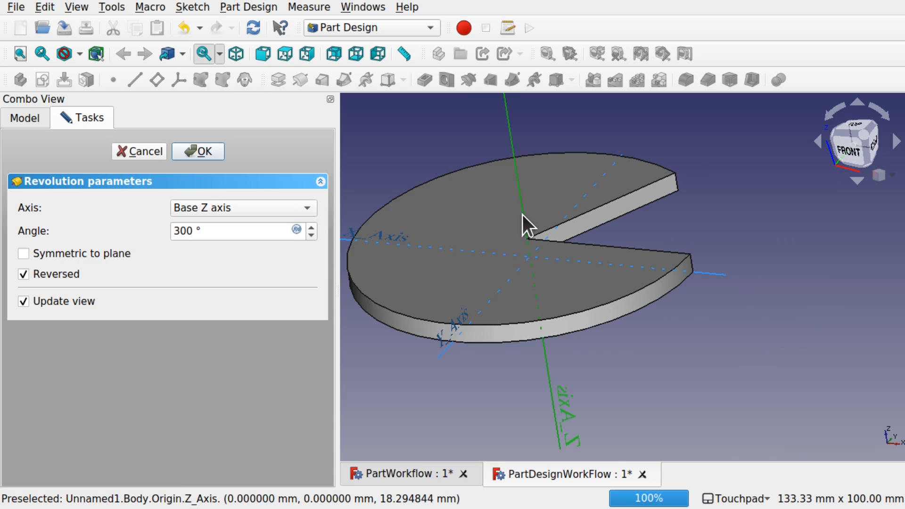
{"action": "left_click_drag", "start_coordinate": [523, 215], "coordinate": [622, 230], "text": "alt"}
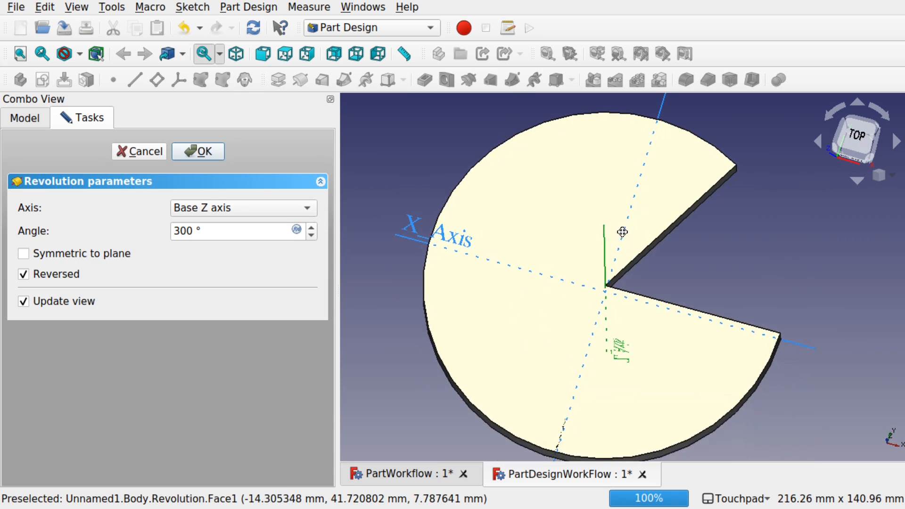
Set the revolution angle to 280° and finish the Revolution feature.
{"action": "double_click", "coordinate": [186, 231]}
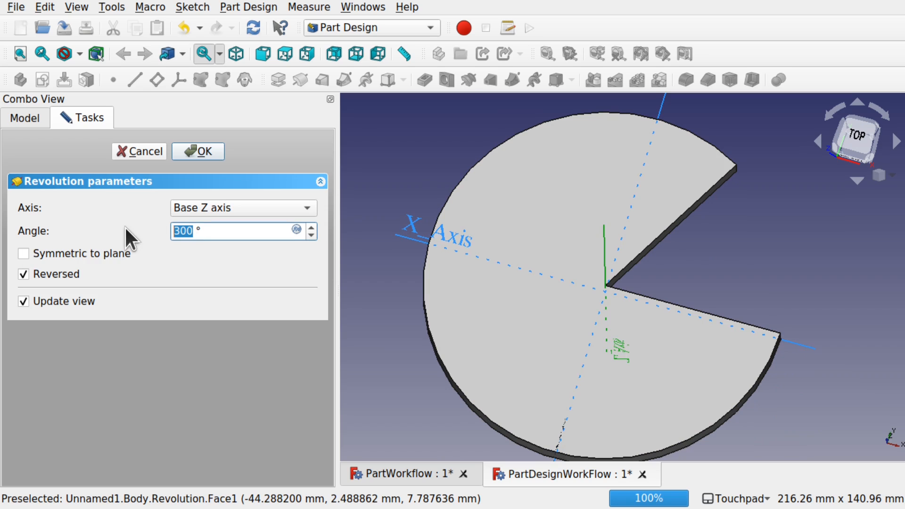
{"action": "type", "text": "280"}
{"action": "left_click", "coordinate": [437, 150]}
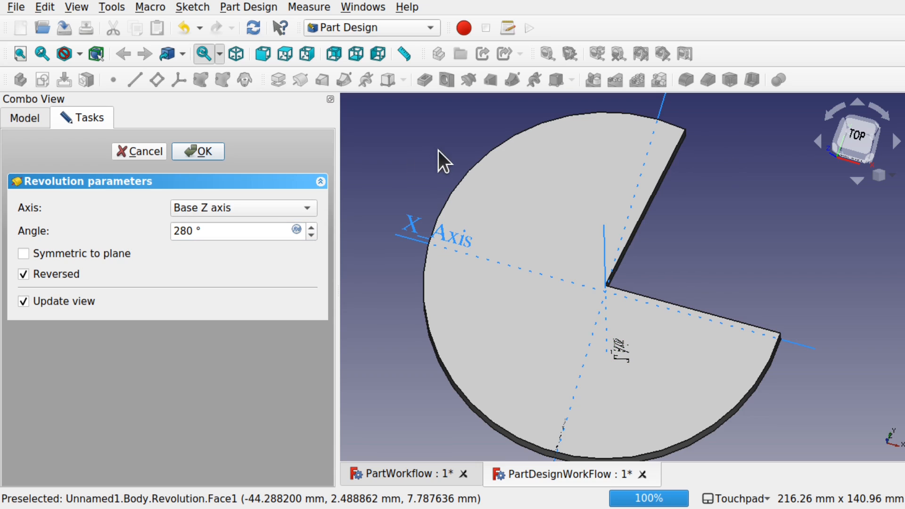
{"action": "left_click", "coordinate": [212, 152]}
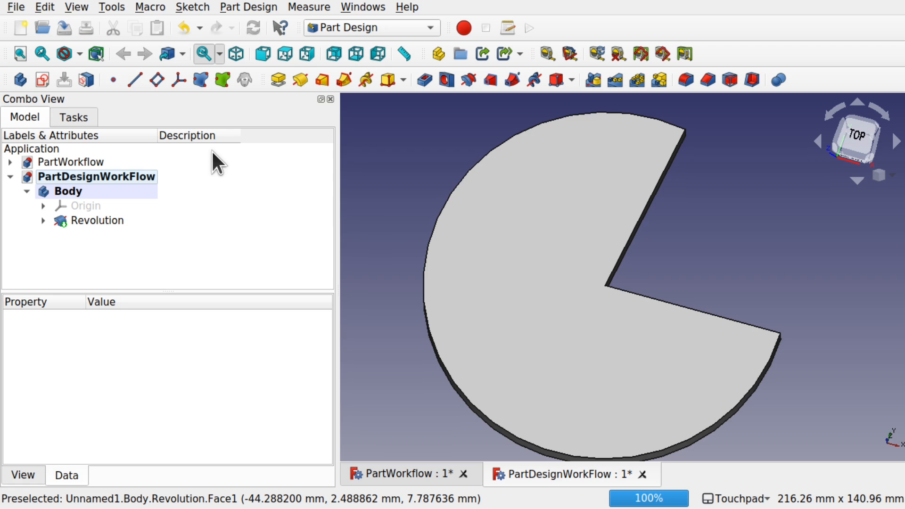
Examine the Revolve in the PartWorkflow document and open its line sketch to inspect the profile, closing it again.
{"action": "left_click", "coordinate": [13, 163]}
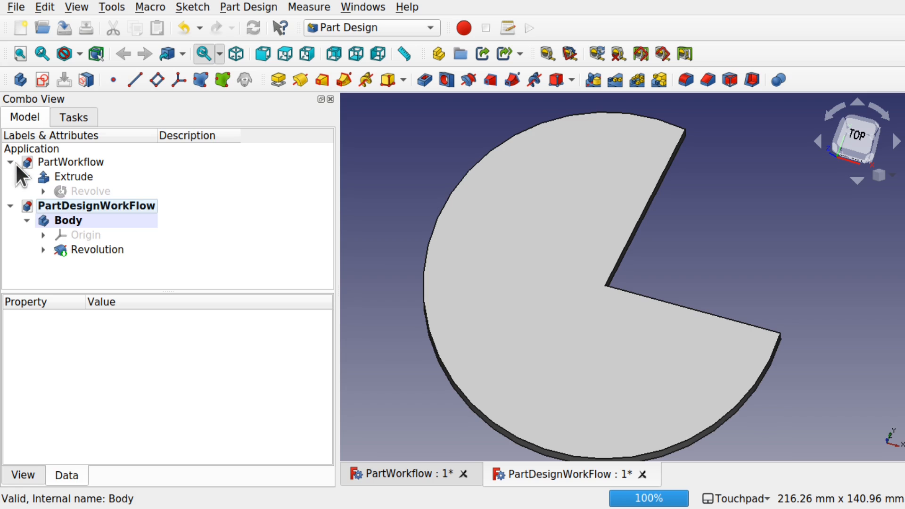
{"action": "left_click", "coordinate": [89, 191]}
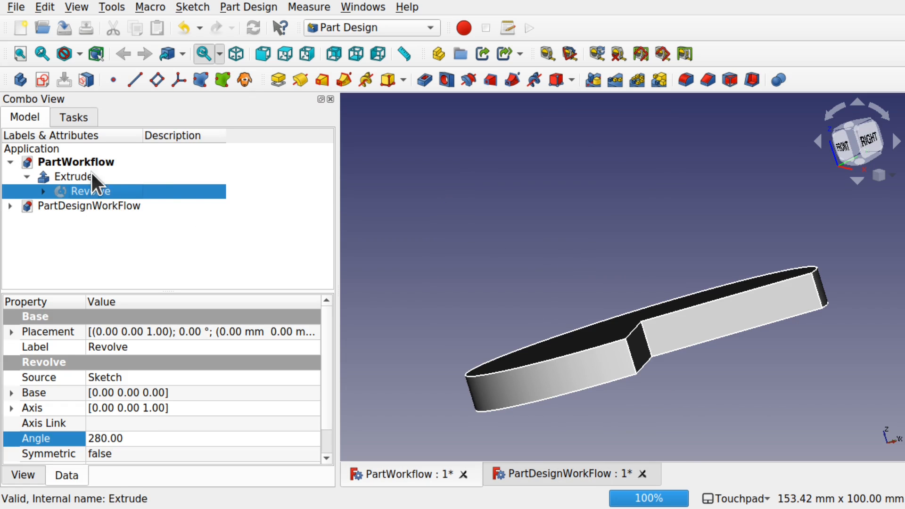
{"action": "left_click", "coordinate": [44, 191]}
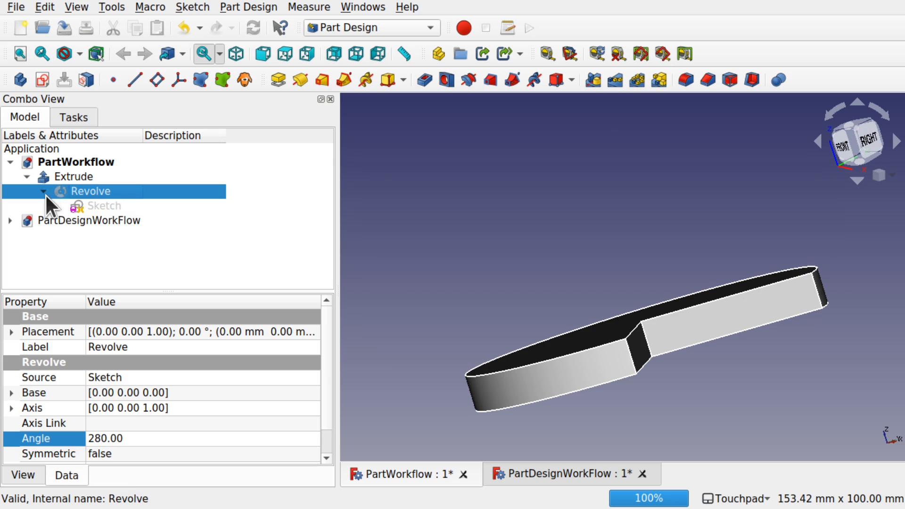
{"action": "left_click", "coordinate": [89, 206]}
{"action": "double_click", "coordinate": [89, 208]}
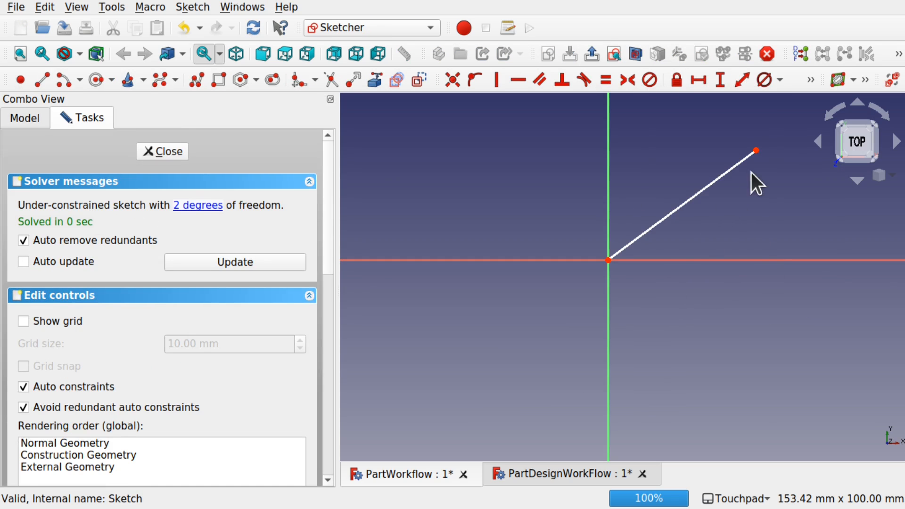
{"action": "mouse_move", "coordinate": [721, 225]}
{"action": "left_mouse_down", "text": "shift"}
{"action": "mouse_move", "coordinate": [708, 204]}
{"action": "mouse_move", "coordinate": [726, 227]}
{"action": "left_mouse_up", "text": "shift"}
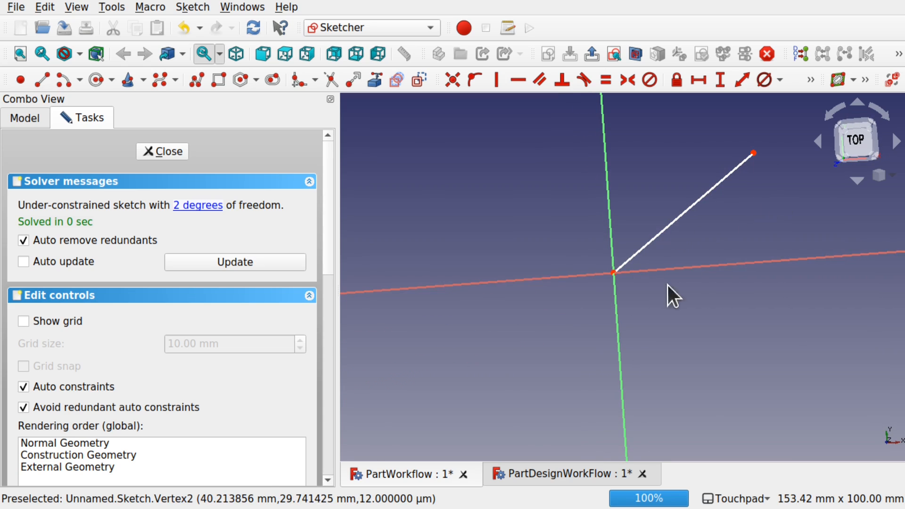
{"action": "left_click", "coordinate": [615, 276]}
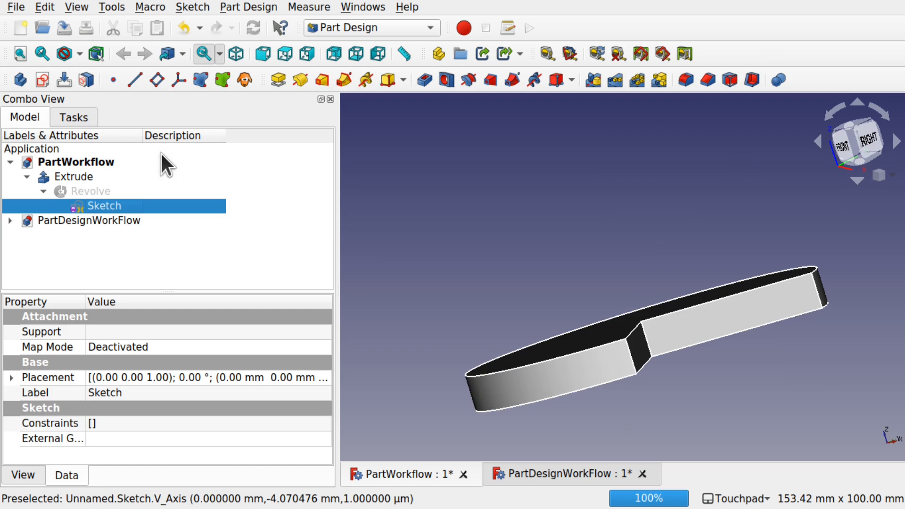
Delete the Revolve, the Extrude and the line sketch from the PartWorkflow document.
{"action": "left_click", "coordinate": [88, 195]}
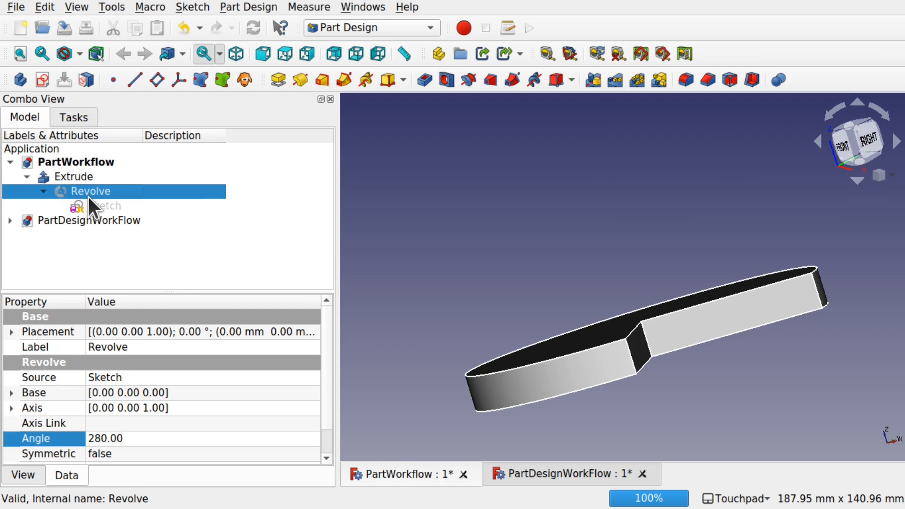
{"action": "key", "text": "Delete"}
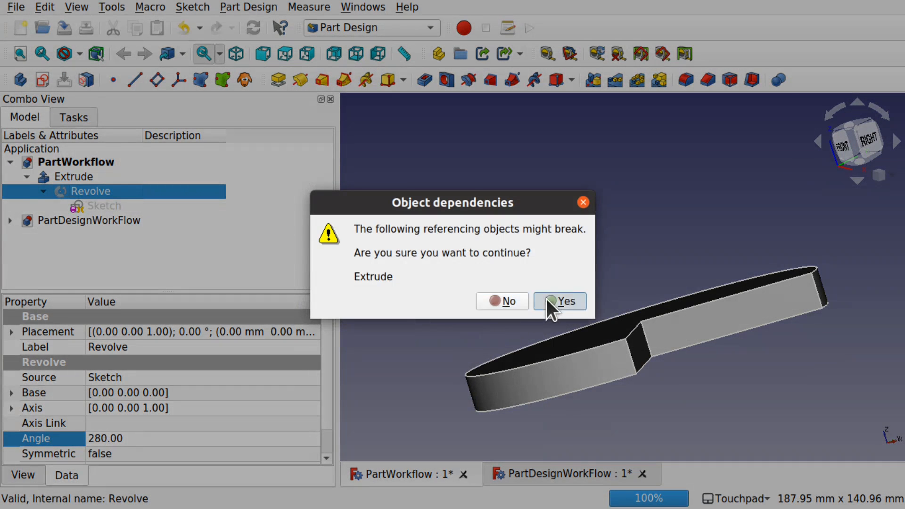
{"action": "left_click", "coordinate": [547, 301]}
{"action": "left_click", "coordinate": [73, 188]}
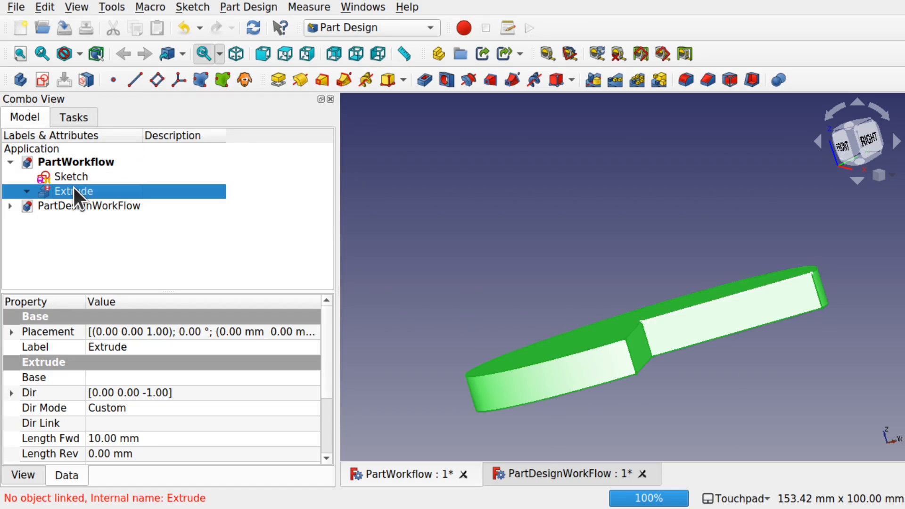
{"action": "key", "text": "Delete"}
{"action": "left_click", "coordinate": [61, 177]}
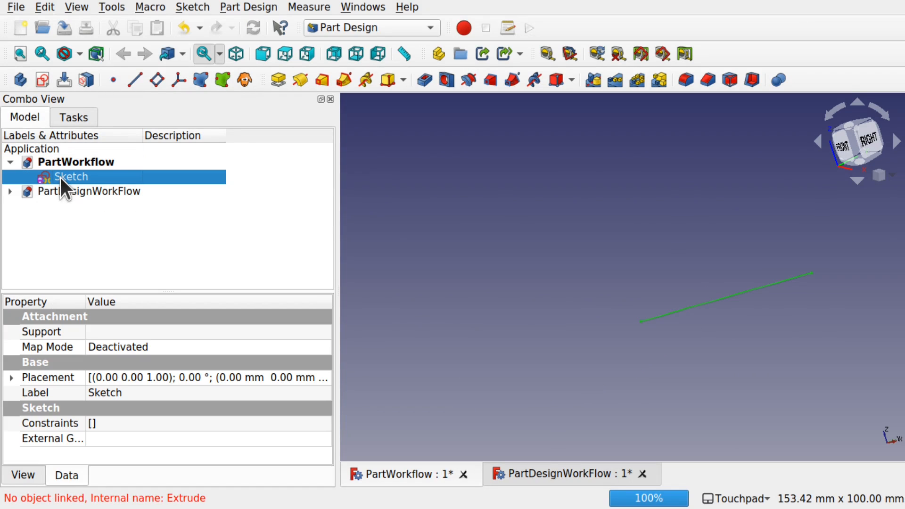
{"action": "key", "text": "Delete"}
Switch to the Sketcher workbench and create a new sketch on the XZ-Plane in PartWorkflow with a 0 mm offset.
{"action": "left_click", "coordinate": [105, 163]}
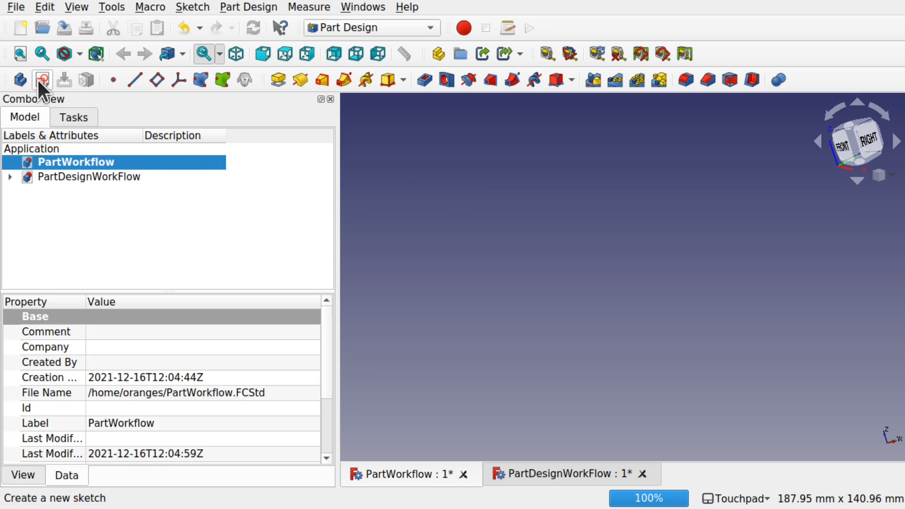
{"action": "left_click", "coordinate": [358, 29]}
{"action": "left_click", "coordinate": [386, 324]}
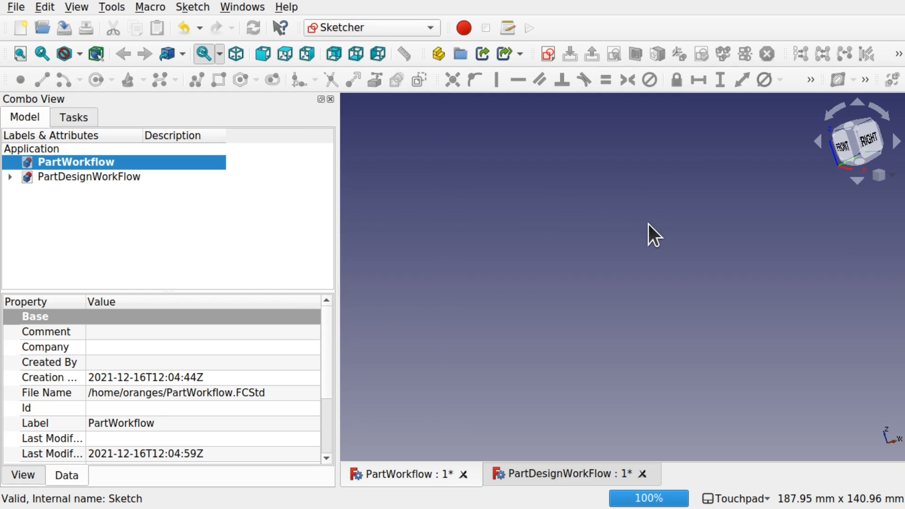
{"action": "left_click", "coordinate": [543, 54]}
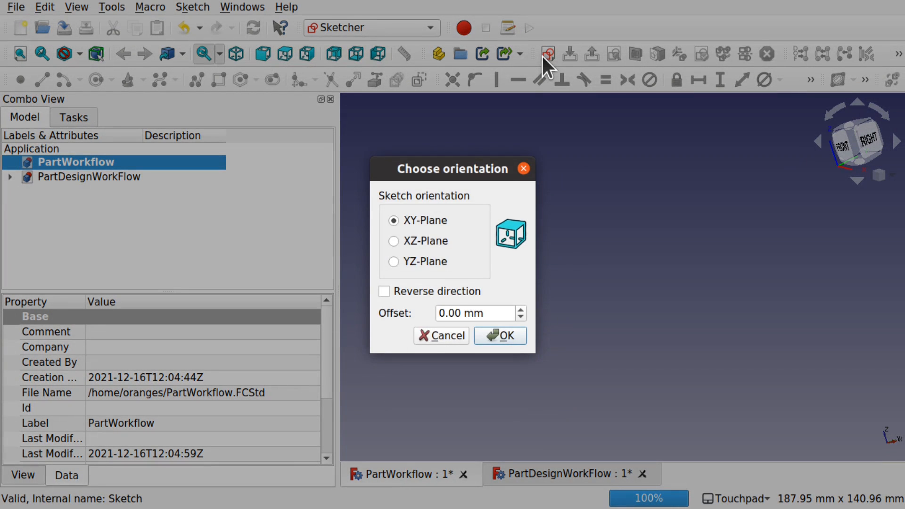
{"action": "left_click", "coordinate": [410, 240]}
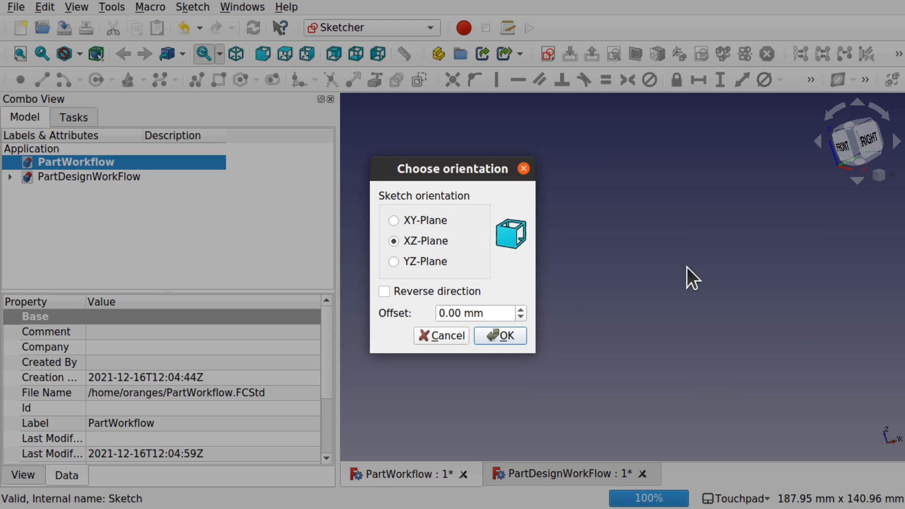
{"action": "left_click", "coordinate": [504, 340]}
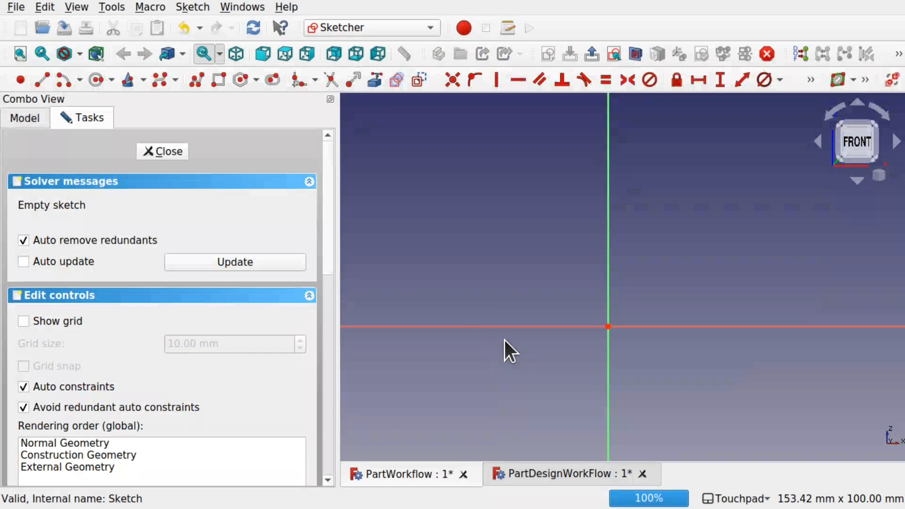
Hide the Revolution in the PartDesignWorkFlow body and show its rectangle sketch, viewed from the front.
{"action": "left_click", "coordinate": [13, 115]}
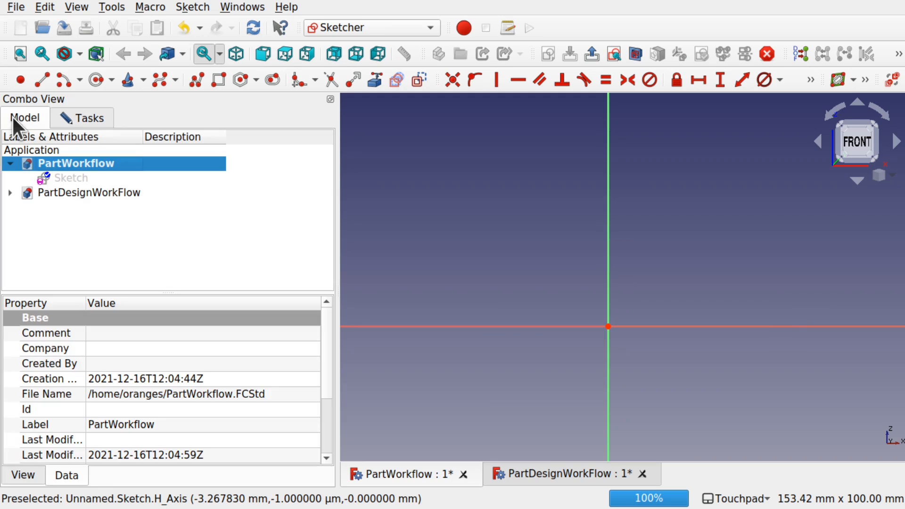
{"action": "left_click", "coordinate": [11, 193]}
{"action": "left_click", "coordinate": [78, 194]}
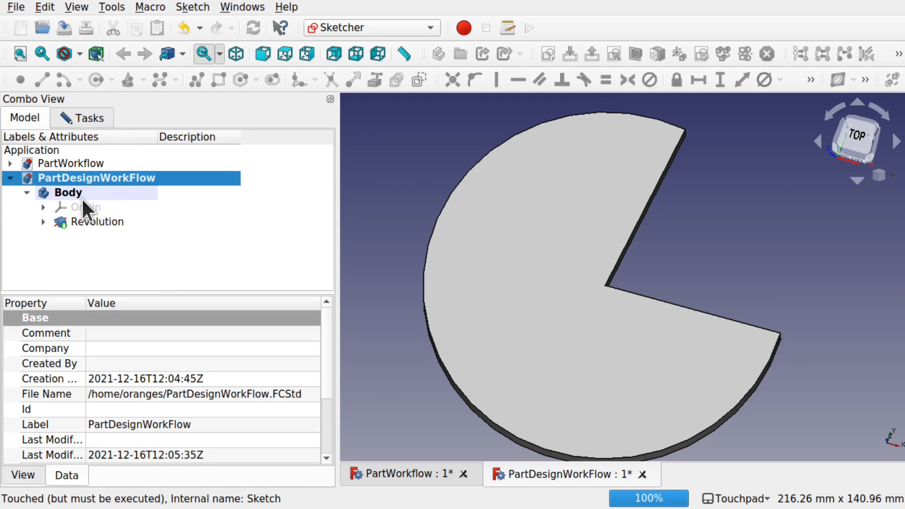
{"action": "left_click_drag", "start_coordinate": [620, 370], "coordinate": [607, 302], "text": "shift"}
{"action": "left_click_drag", "start_coordinate": [679, 351], "coordinate": [556, 298], "text": "shift"}
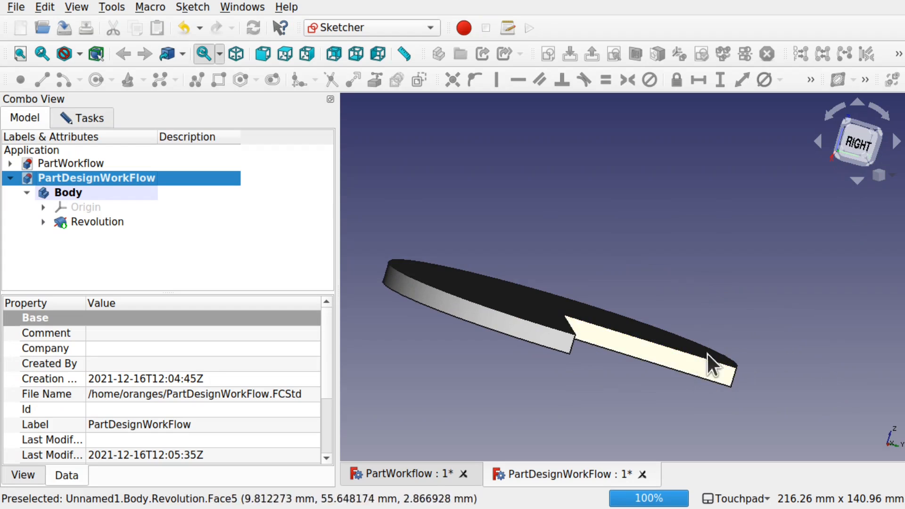
{"action": "left_click", "coordinate": [46, 220]}
{"action": "left_click", "coordinate": [60, 221]}
{"action": "key", "text": "space"}
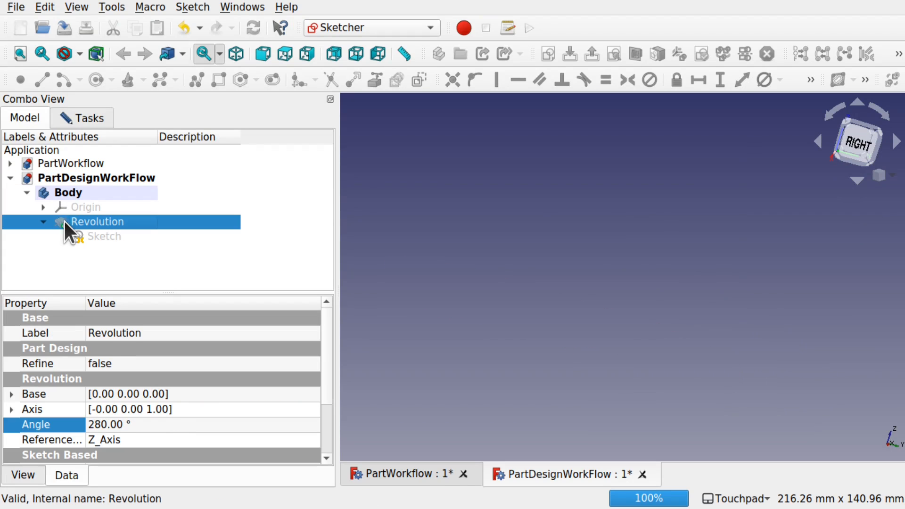
{"action": "left_click", "coordinate": [83, 239]}
{"action": "key", "text": "space"}
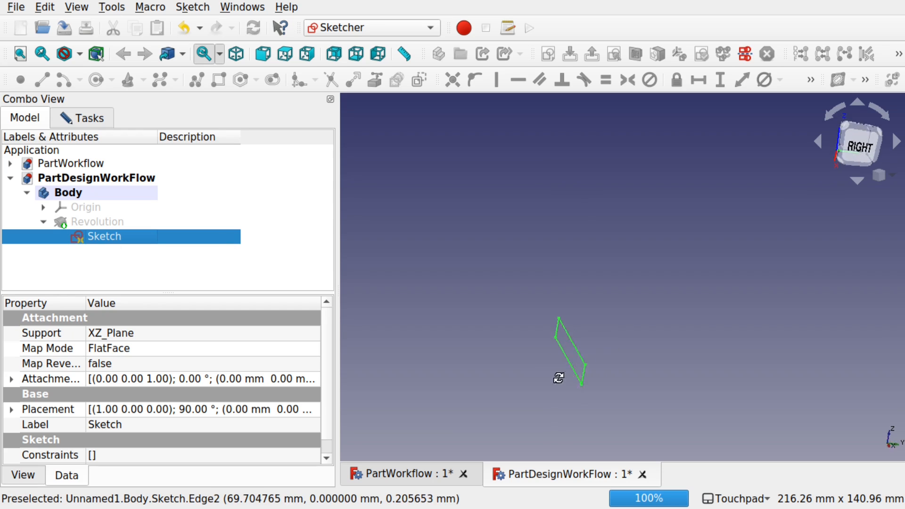
{"action": "mouse_move", "coordinate": [559, 378]}
{"action": "left_mouse_down", "text": "alt"}
{"action": "mouse_move", "coordinate": [620, 372]}
{"action": "mouse_move", "coordinate": [688, 322]}
{"action": "mouse_move", "coordinate": [738, 330]}
{"action": "left_mouse_up", "text": "alt"}
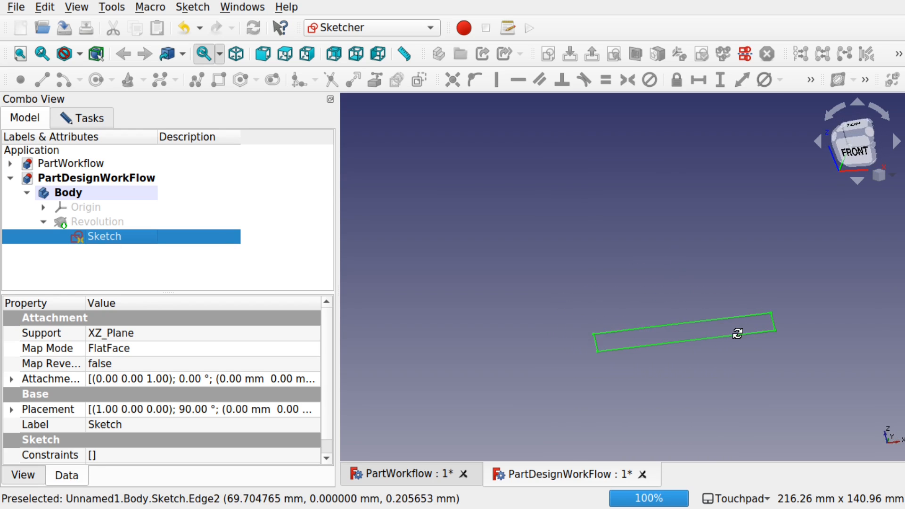
{"action": "left_click", "coordinate": [855, 147]}
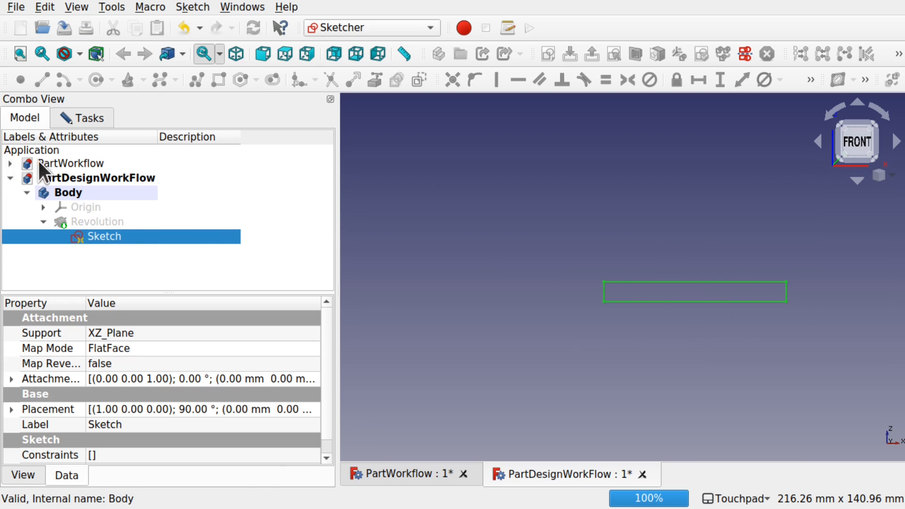
Collapse the PartDesignWorkFlow tree and return to editing the empty sketch in PartWorkflow.
{"action": "left_click", "coordinate": [11, 164]}
{"action": "left_click", "coordinate": [19, 191]}
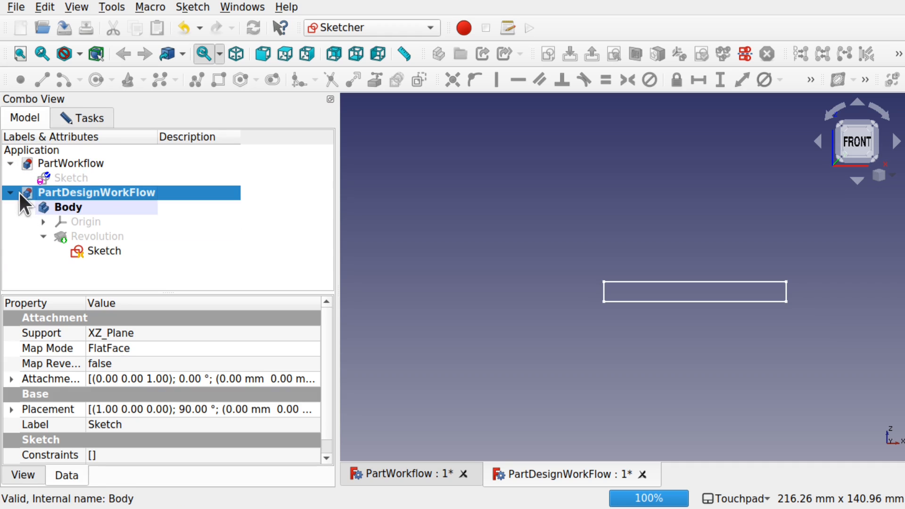
{"action": "left_click", "coordinate": [26, 207]}
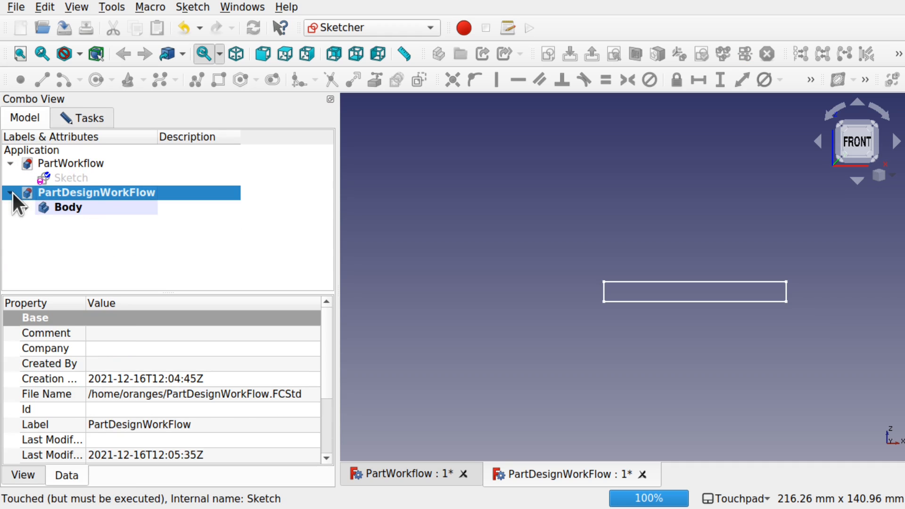
{"action": "left_click", "coordinate": [10, 192]}
{"action": "double_click", "coordinate": [72, 178]}
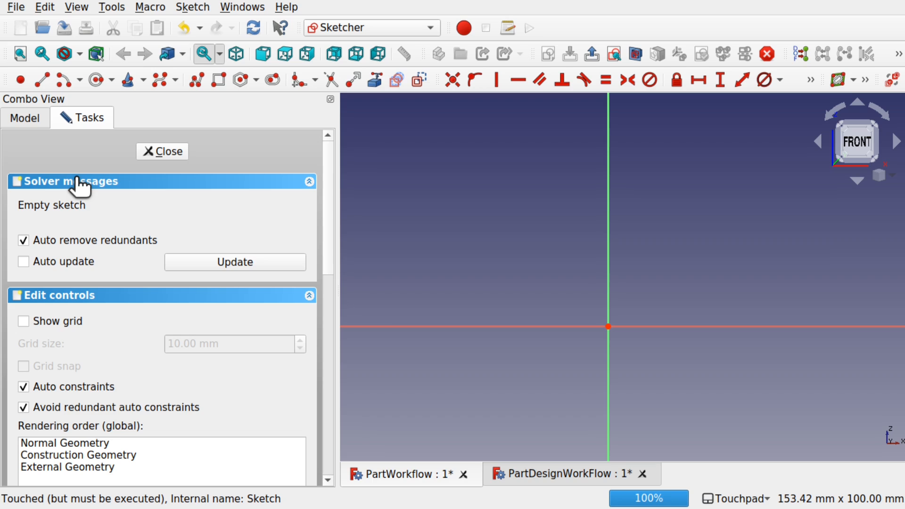
{"action": "left_click", "coordinate": [26, 118]}
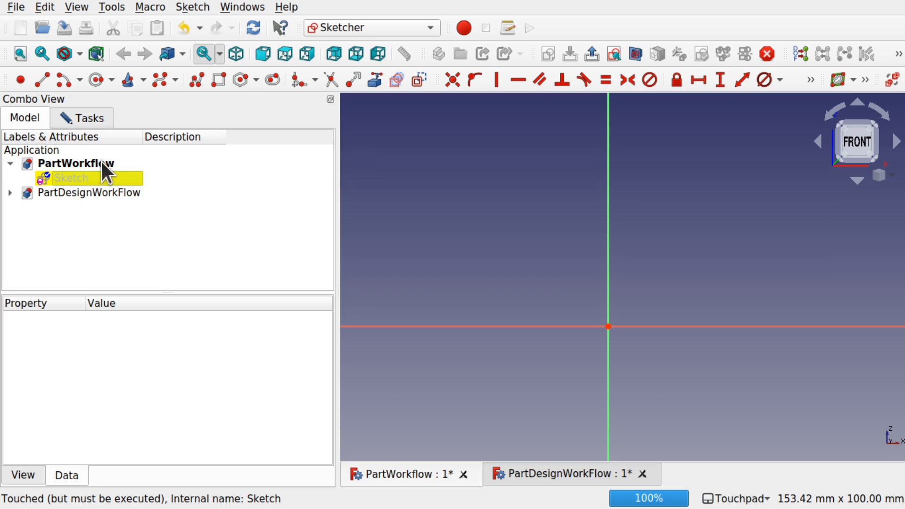
{"action": "double_click", "coordinate": [75, 181]}
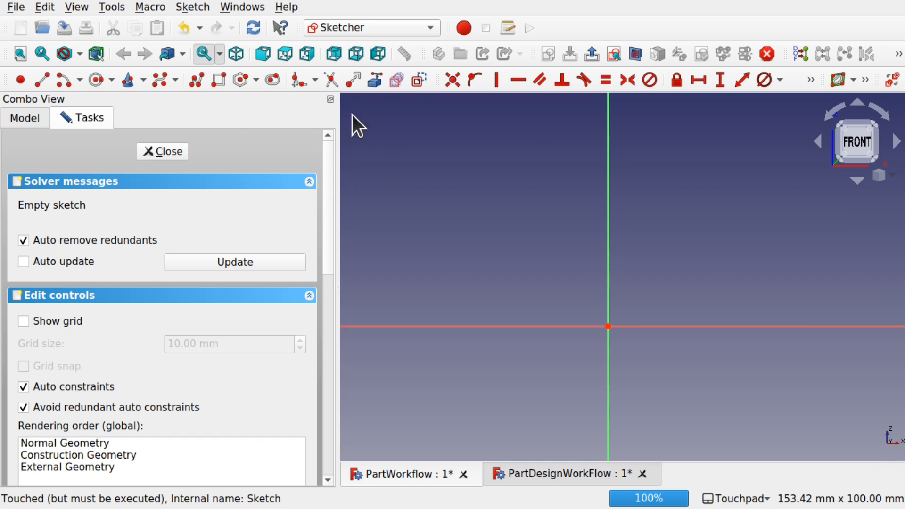
Draw a rectangle with edges on both sketch axes, resize it to about 61 by 10 mm and close the sketch.
{"action": "left_click", "coordinate": [219, 80]}
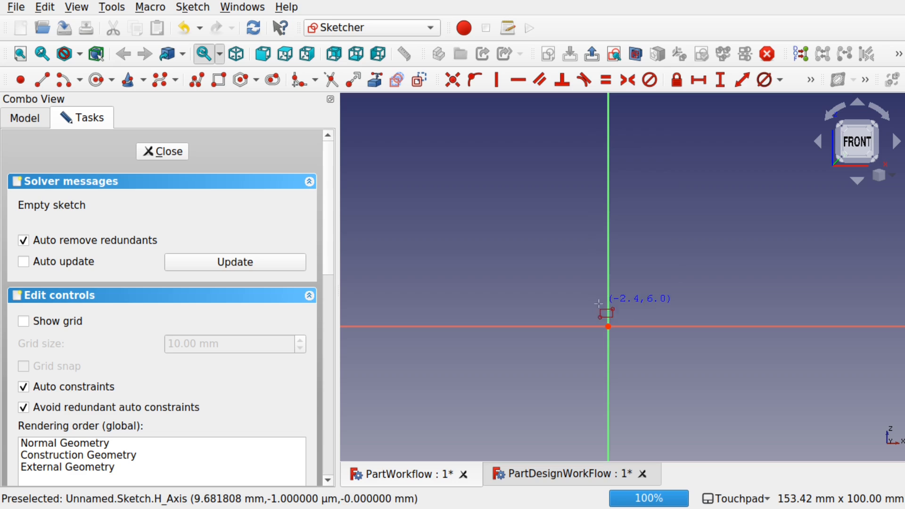
{"action": "left_click", "coordinate": [610, 280]}
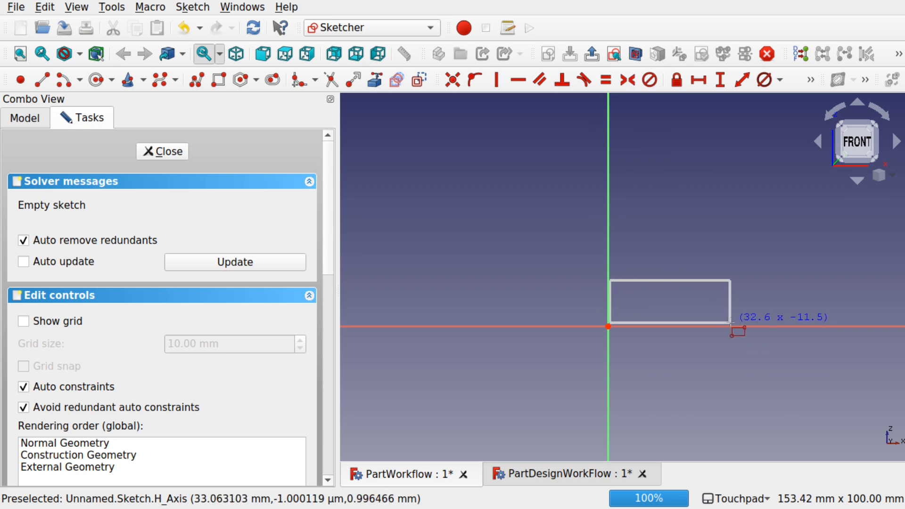
{"action": "left_click", "coordinate": [781, 326]}
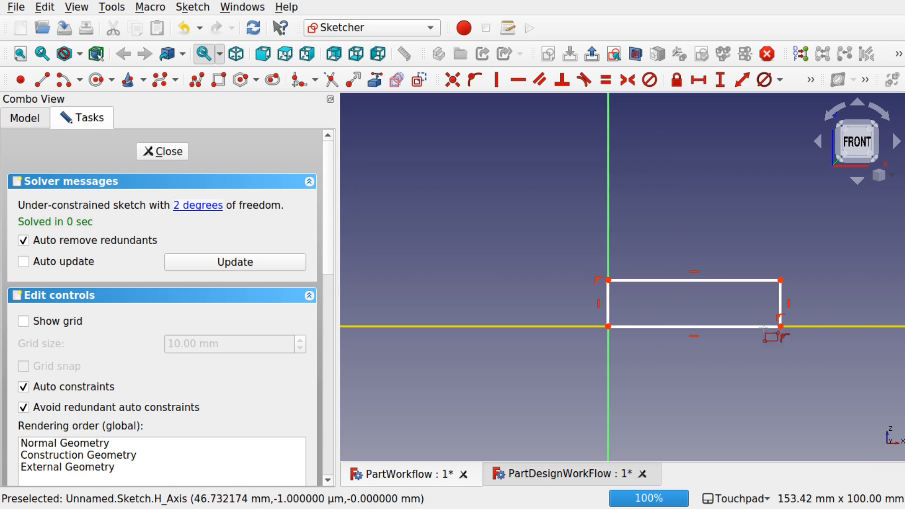
{"action": "right_click", "coordinate": [692, 298]}
{"action": "left_click_drag", "start_coordinate": [697, 282], "coordinate": [698, 299]}
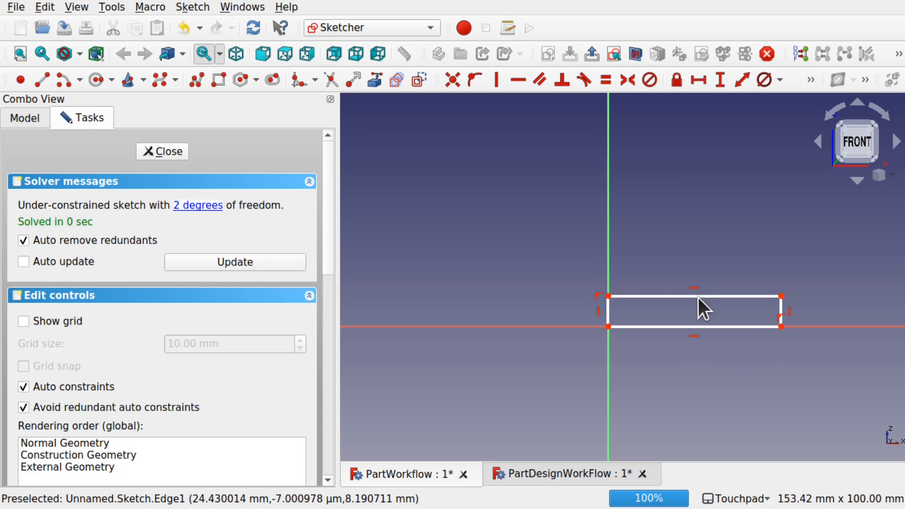
{"action": "left_click_drag", "start_coordinate": [782, 309], "coordinate": [842, 301]}
{"action": "left_click", "coordinate": [162, 152]}
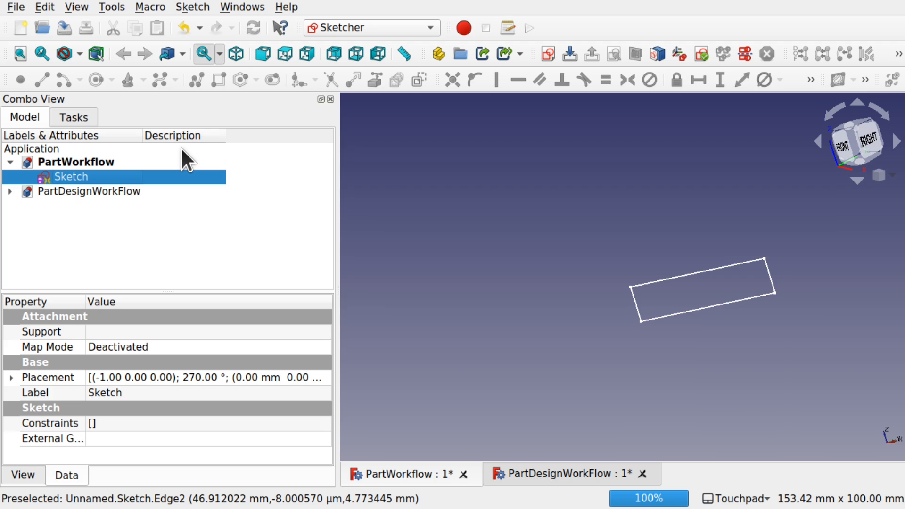
Switch to the Part workbench and revolve the rectangle sketch 280° about the Z axis as a solid.
{"action": "left_click", "coordinate": [343, 23]}
{"action": "left_click", "coordinate": [382, 220]}
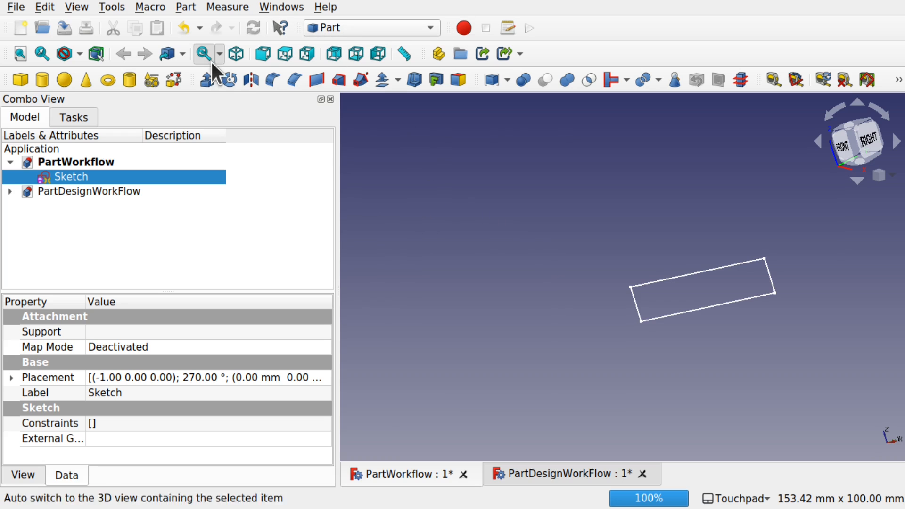
{"action": "left_click", "coordinate": [229, 79]}
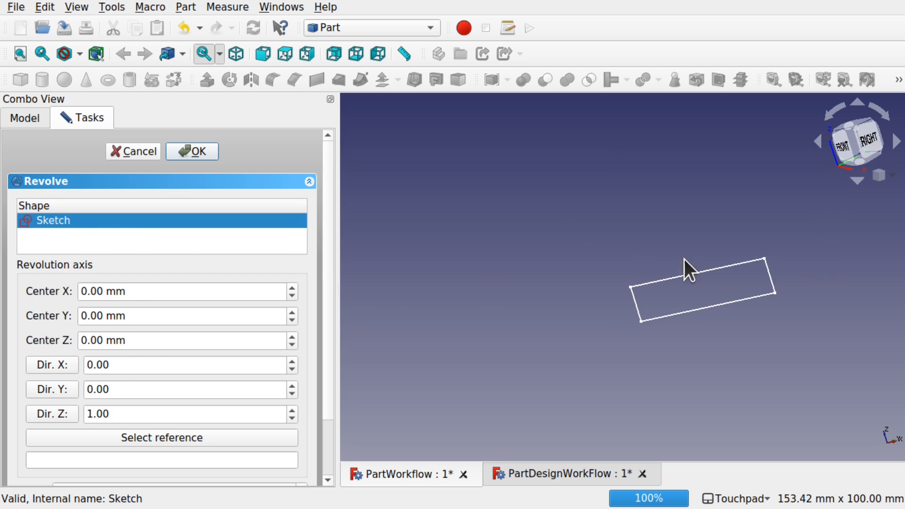
{"action": "mouse_move", "coordinate": [684, 259]}
{"action": "middle_mouse_down"}
{"action": "mouse_move", "coordinate": [711, 299]}
{"action": "mouse_move", "coordinate": [750, 292]}
{"action": "mouse_move", "coordinate": [704, 304]}
{"action": "mouse_move", "coordinate": [722, 289]}
{"action": "mouse_move", "coordinate": [671, 267]}
{"action": "middle_mouse_up"}
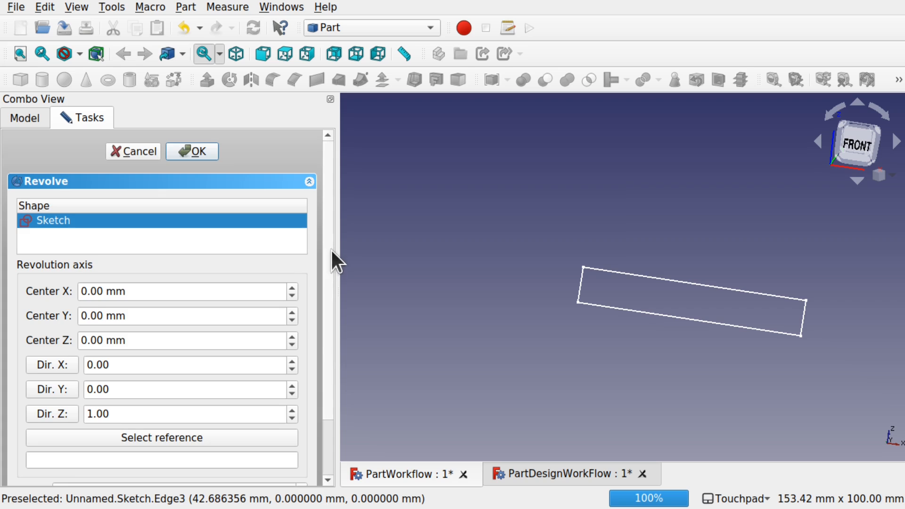
{"action": "scroll", "coordinate": [332, 250], "scroll_direction": "down", "scroll_amount": 3}
{"action": "left_click", "coordinate": [73, 421]}
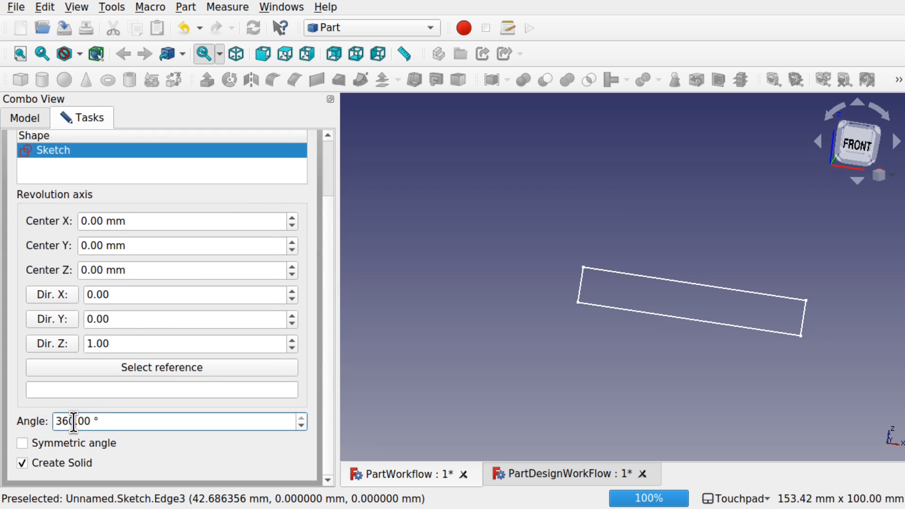
{"action": "left_click_drag", "start_coordinate": [111, 421], "coordinate": [3, 437]}
{"action": "key", "text": "Home"}
{"action": "key", "text": "shift+Right"}
{"action": "key", "text": "shift+Right"}
{"action": "key", "text": "shift+Right"}
{"action": "type", "text": "280"}
{"action": "scroll", "coordinate": [325, 155], "scroll_direction": "up", "scroll_amount": 3}
{"action": "left_click", "coordinate": [197, 150]}
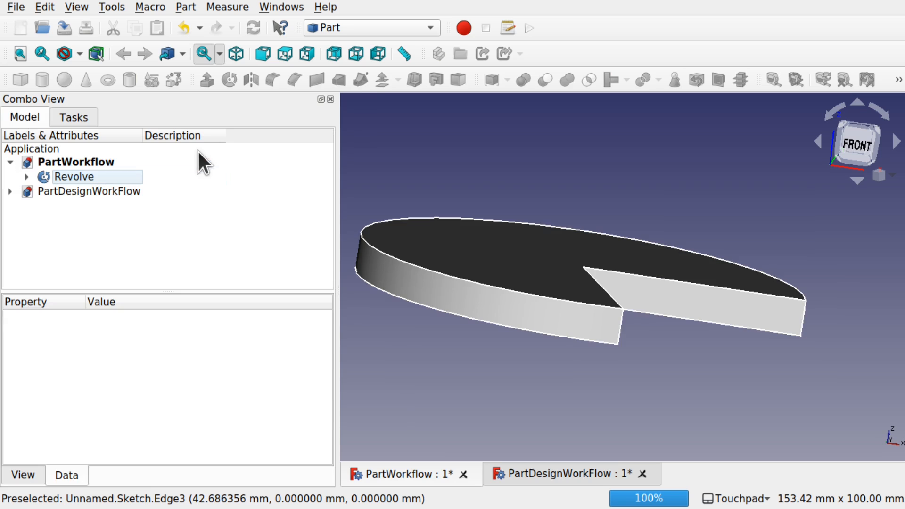
Delete the Revolve and its sketch from PartWorkflow and the Body with all its contents from PartDesignWorkFlow.
{"action": "left_click_drag", "start_coordinate": [600, 208], "coordinate": [572, 213], "text": "alt"}
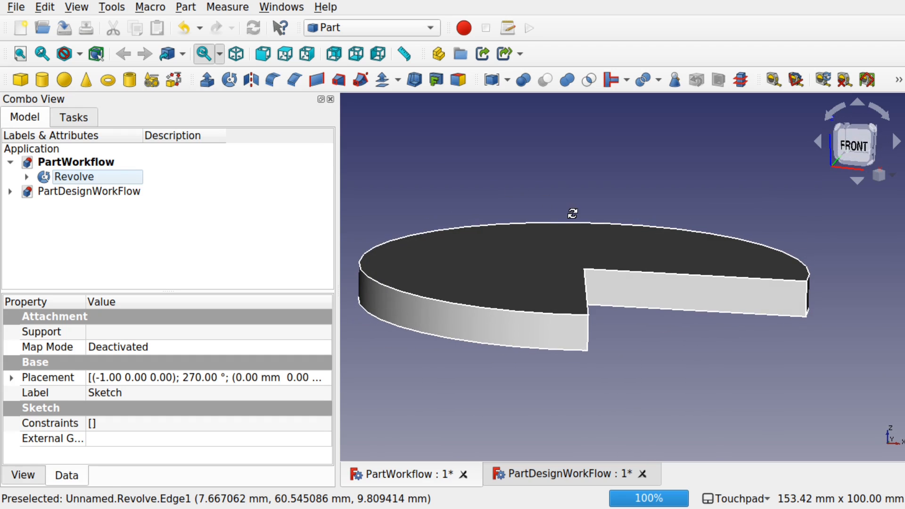
{"action": "left_click", "coordinate": [13, 192]}
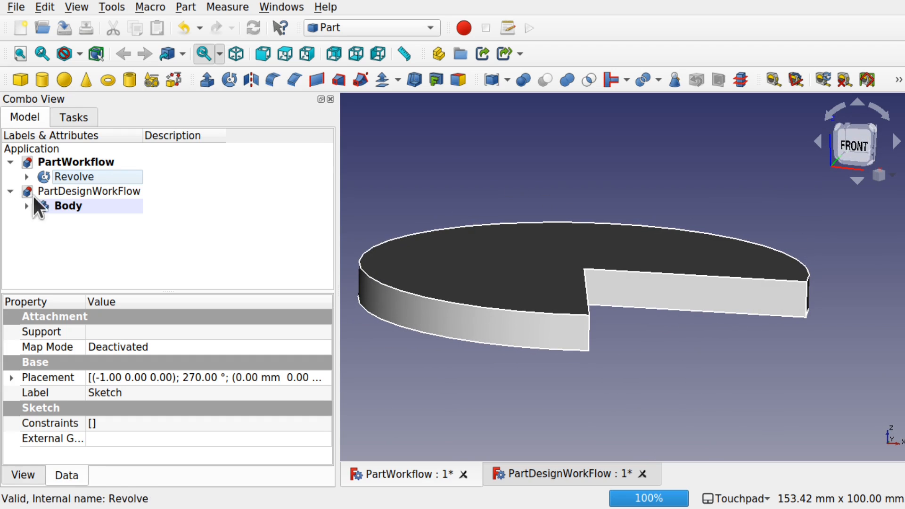
{"action": "left_click", "coordinate": [28, 205]}
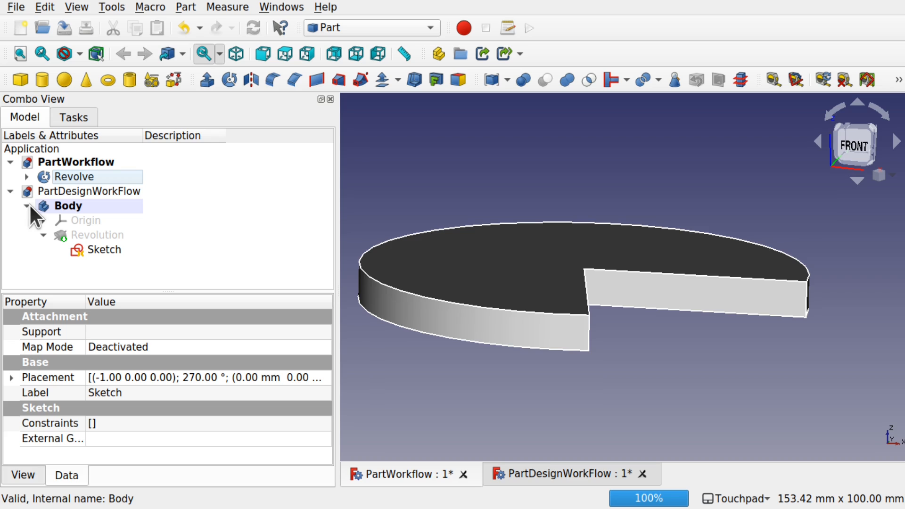
{"action": "left_click", "coordinate": [84, 175]}
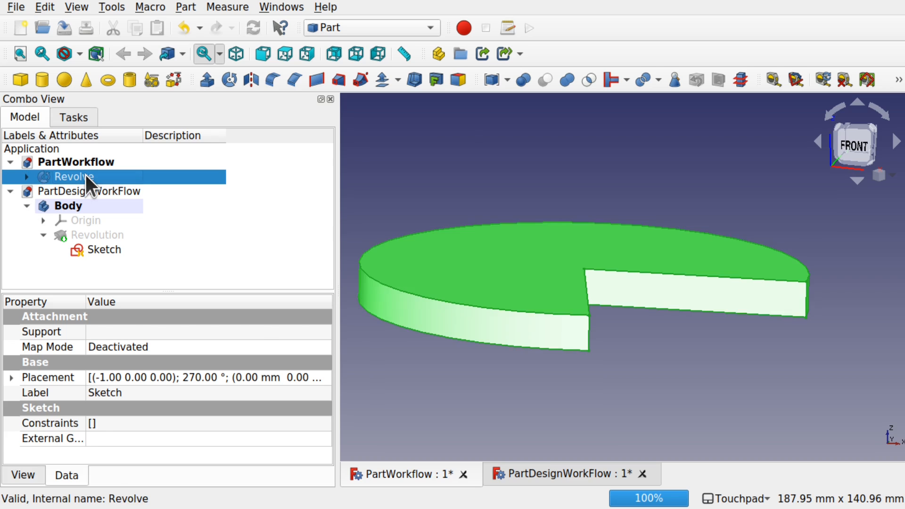
{"action": "key", "text": "Delete"}
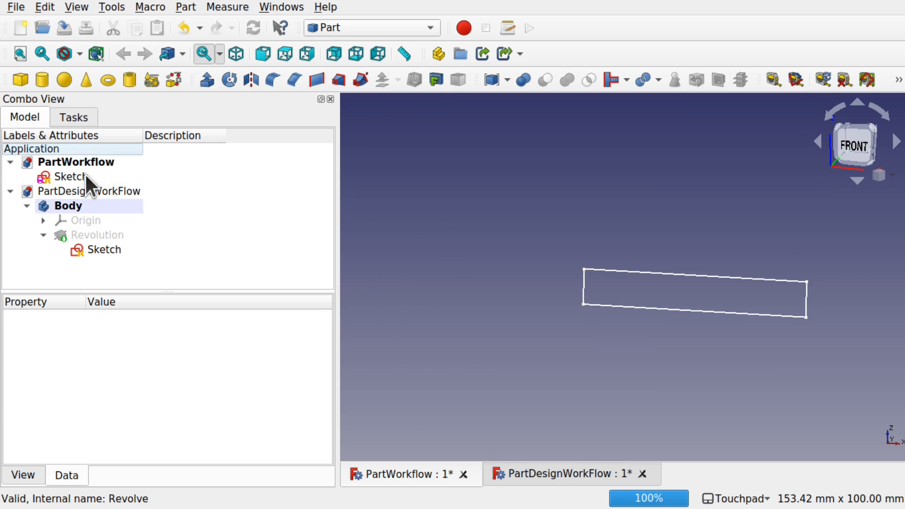
{"action": "left_click", "coordinate": [86, 176]}
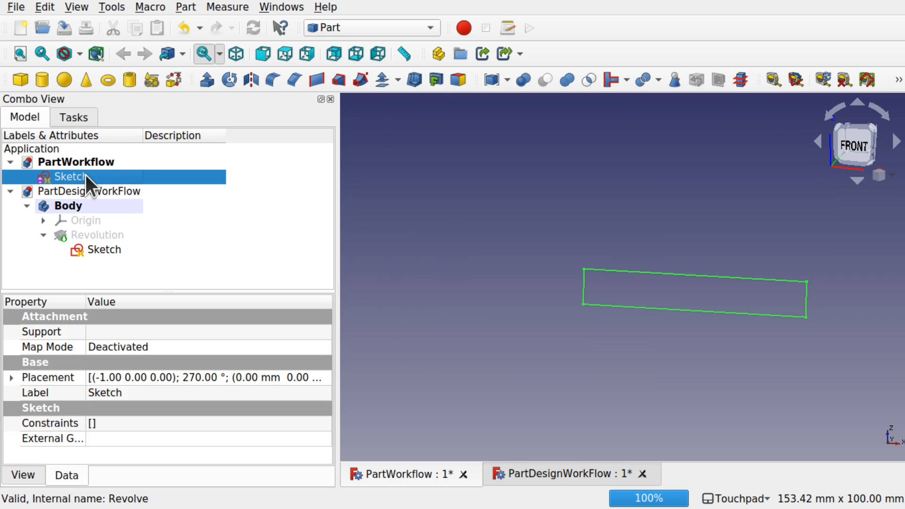
{"action": "key", "text": "Delete"}
{"action": "left_click", "coordinate": [83, 189]}
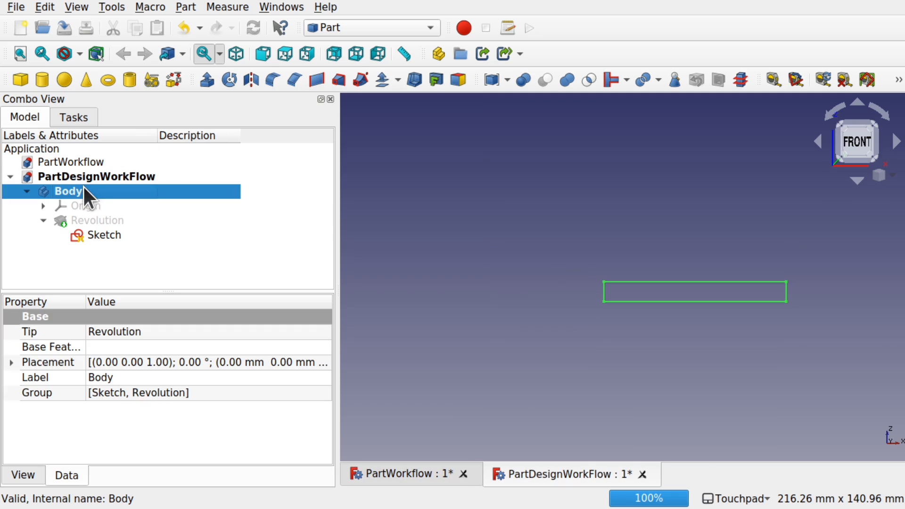
{"action": "left_click", "coordinate": [111, 233], "text": "shift"}
{"action": "key", "text": "Delete"}
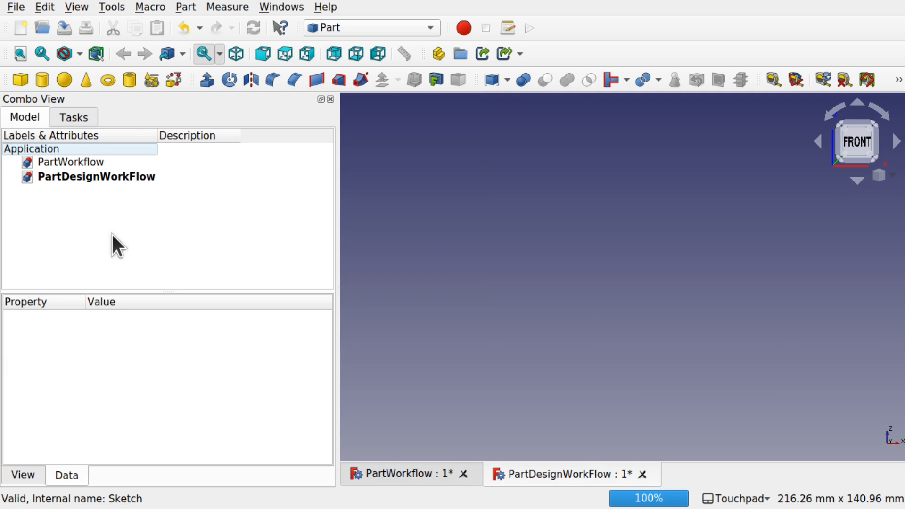
Switch to the Sketcher workbench and create a new sketch on the XY-Plane in PartWorkflow with a 0 mm offset.
{"action": "left_click", "coordinate": [62, 162]}
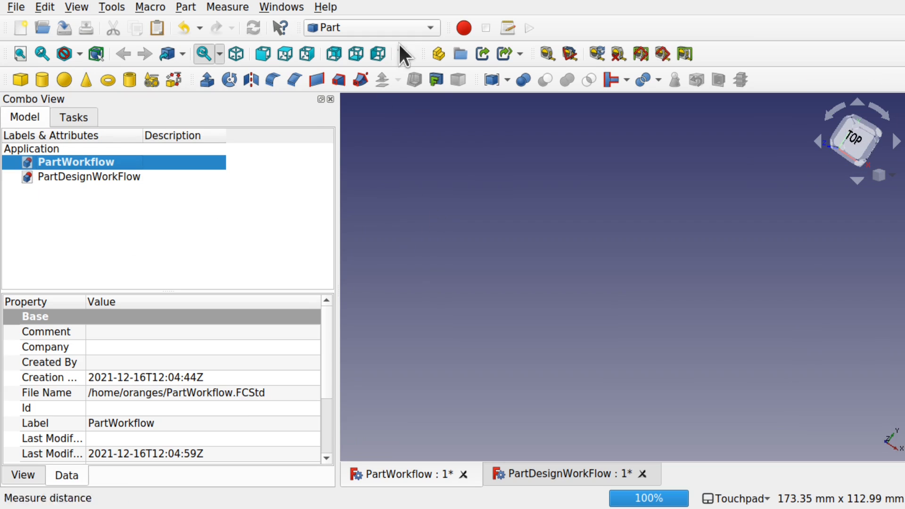
{"action": "left_click", "coordinate": [413, 27]}
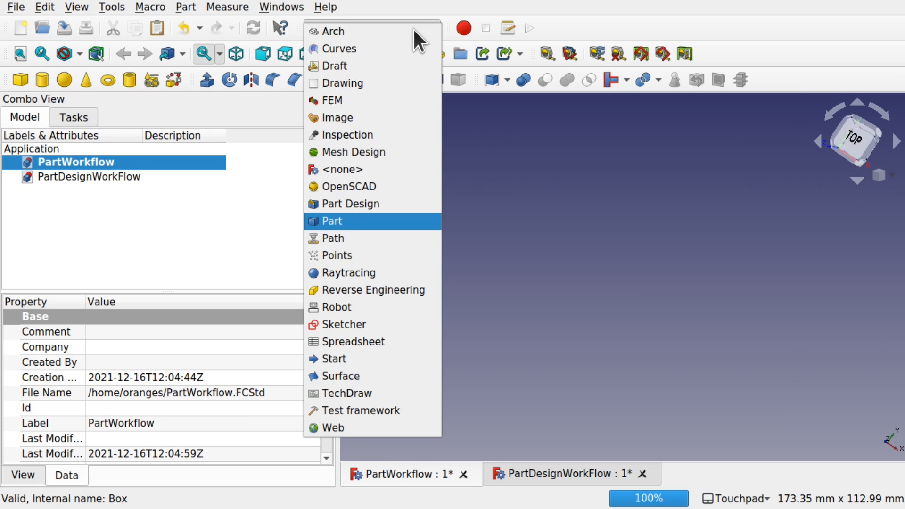
{"action": "left_click", "coordinate": [395, 322]}
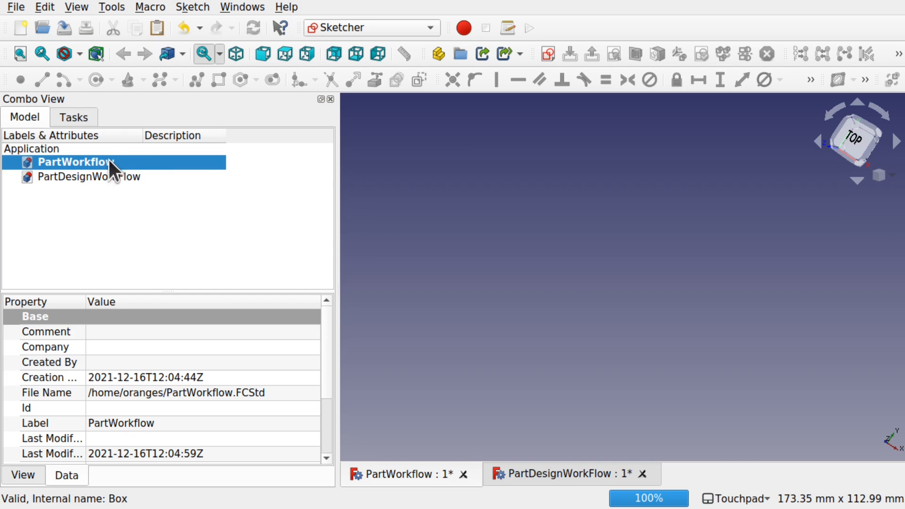
{"action": "left_click", "coordinate": [549, 54]}
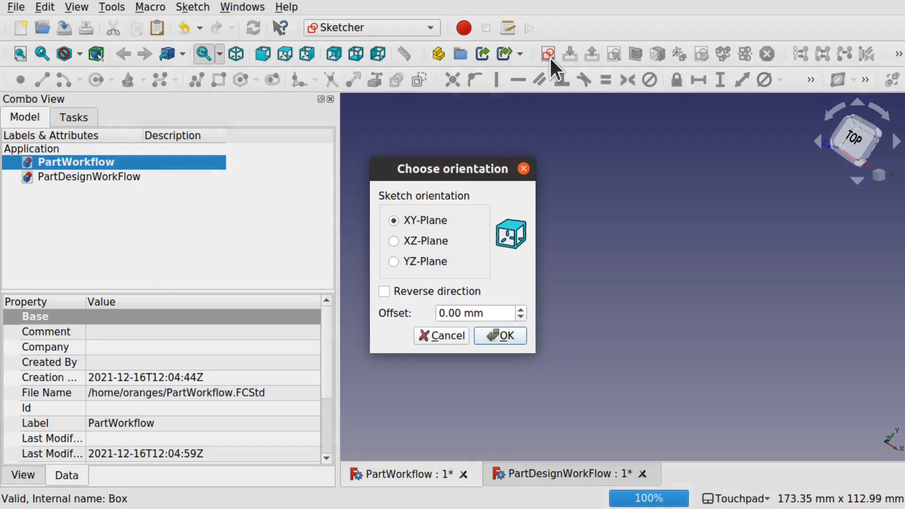
{"action": "left_click", "coordinate": [500, 336]}
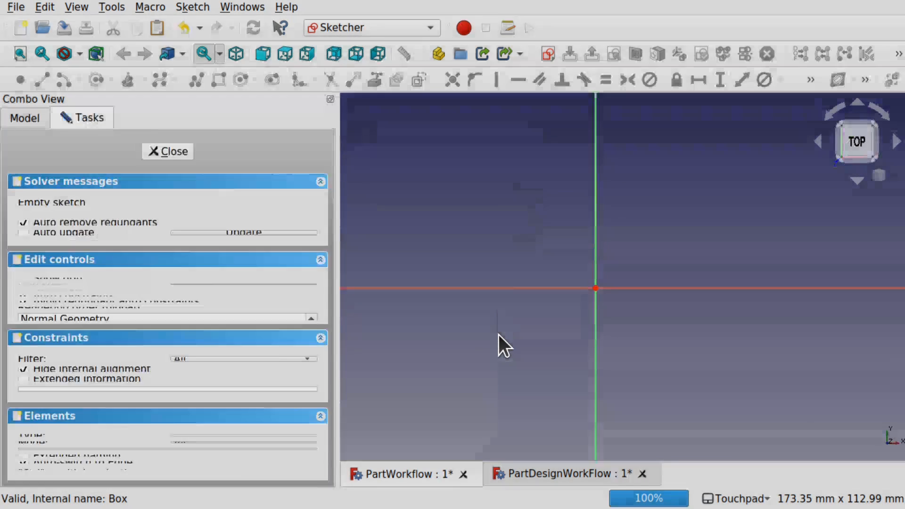
Draw a circle of about 49 mm radius centred on the origin and close the sketch.
{"action": "left_click", "coordinate": [96, 80]}
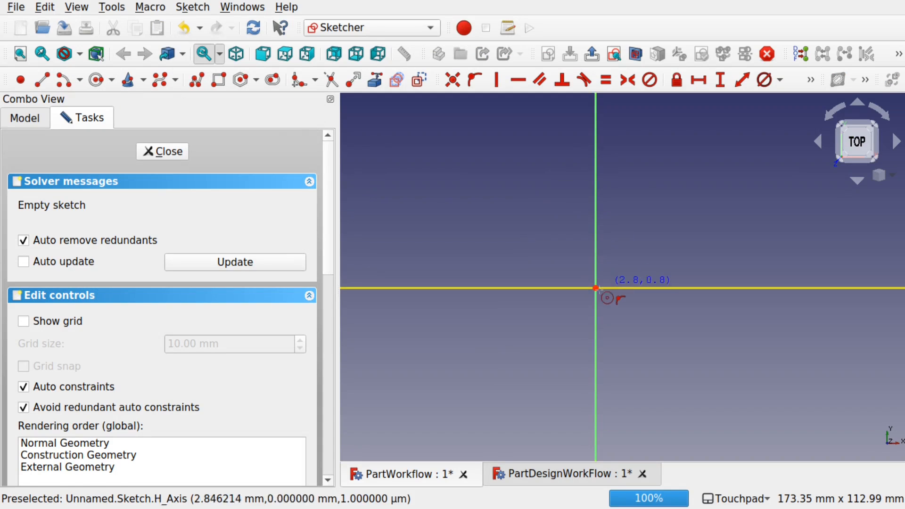
{"action": "left_click", "coordinate": [596, 288]}
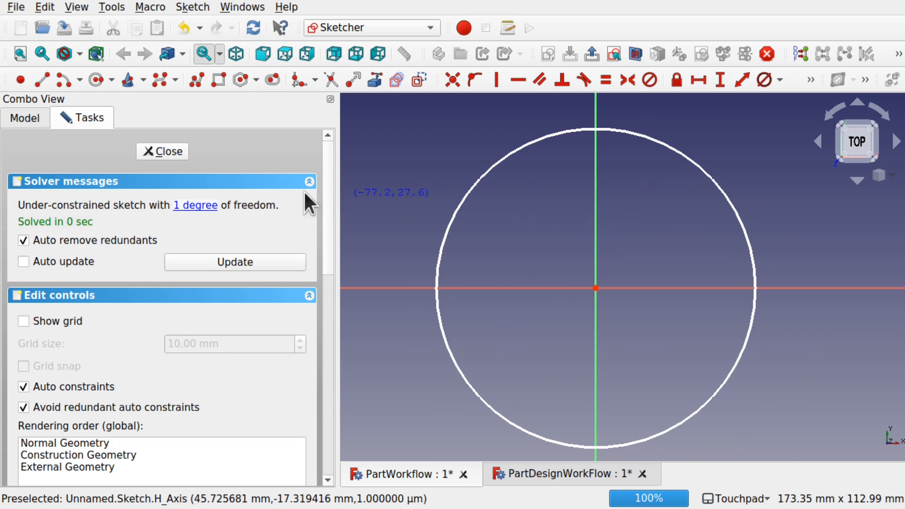
{"action": "left_click", "coordinate": [169, 154]}
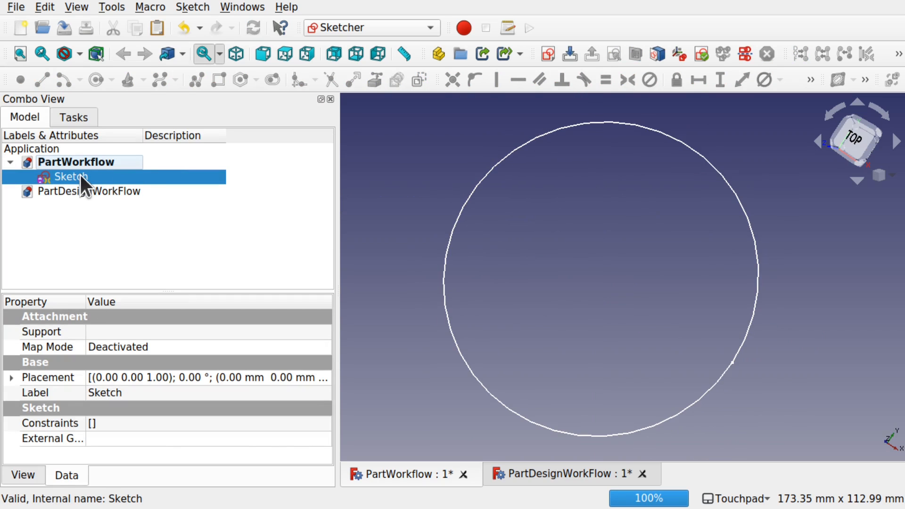
In the Part workbench, add a default cube and extrude the circle sketch 10 mm along its normal.
{"action": "left_click", "coordinate": [366, 26]}
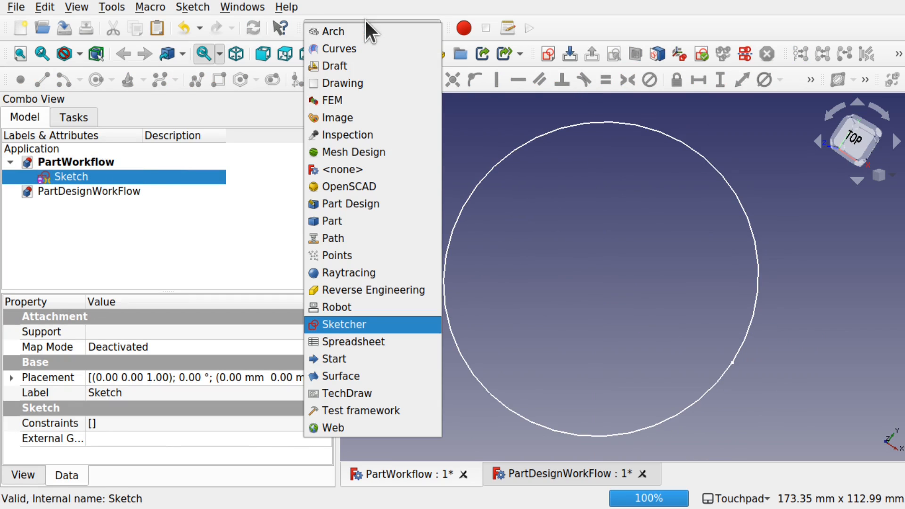
{"action": "left_click", "coordinate": [378, 222]}
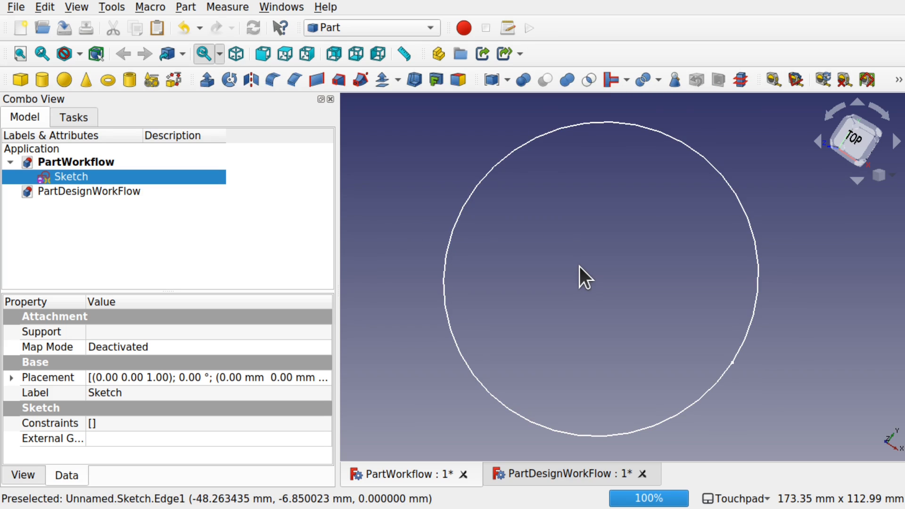
{"action": "scroll", "coordinate": [579, 267], "scroll_direction": "down", "scroll_amount": 1}
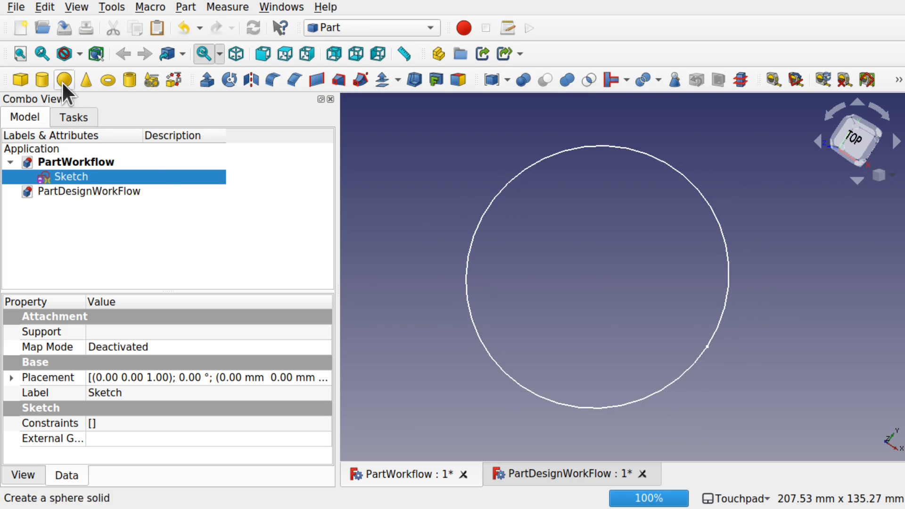
{"action": "left_click", "coordinate": [19, 80]}
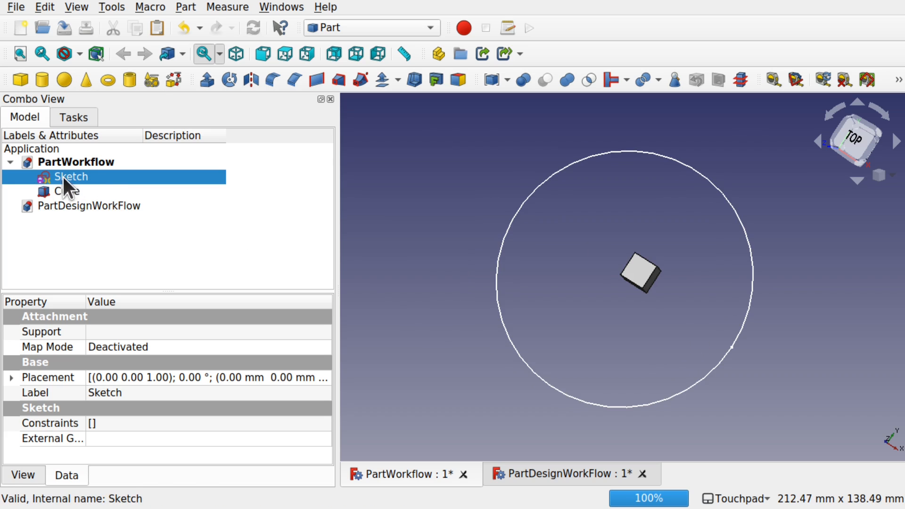
{"action": "left_click", "coordinate": [203, 80]}
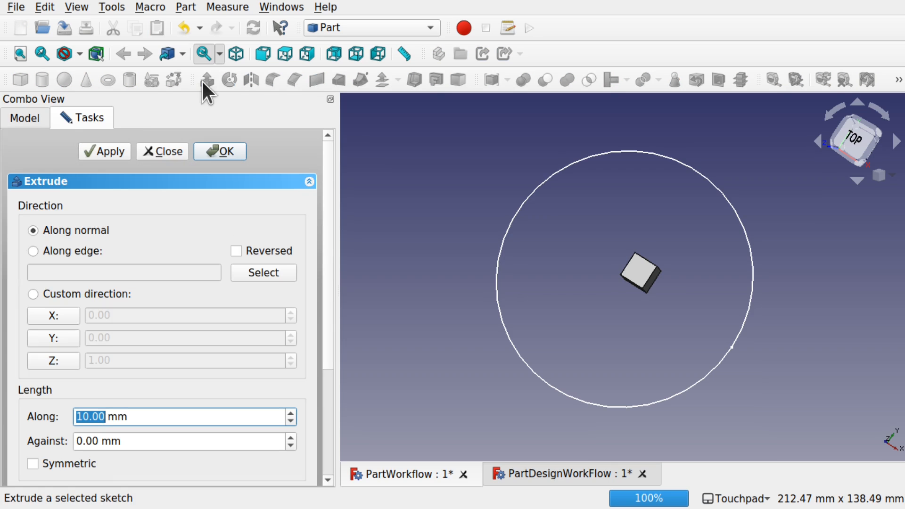
{"action": "left_click", "coordinate": [233, 151]}
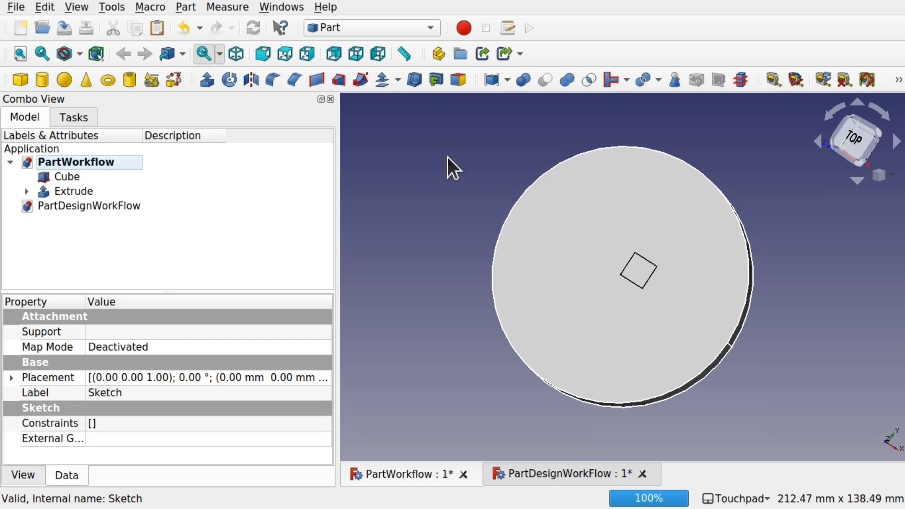
Set both the width and the length of the Cube in PartWorkflow to 100 mm.
{"action": "left_click", "coordinate": [57, 176]}
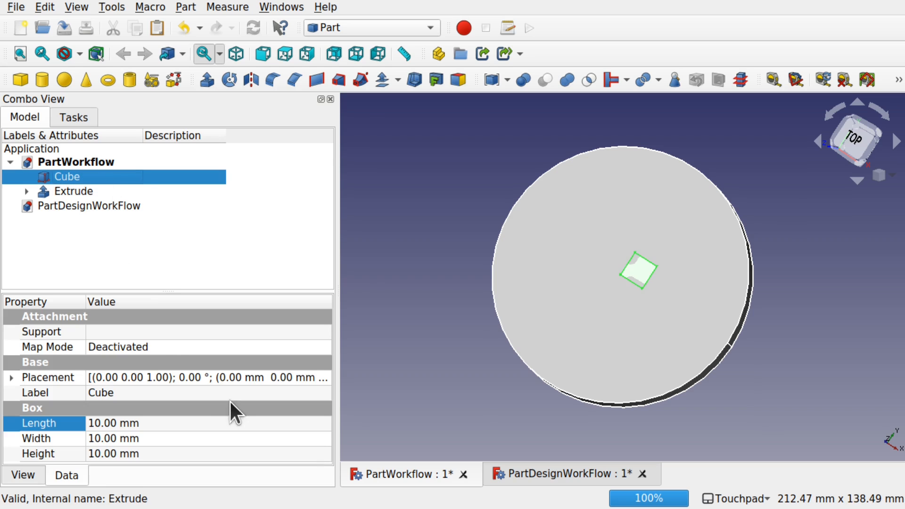
{"action": "left_click", "coordinate": [163, 455]}
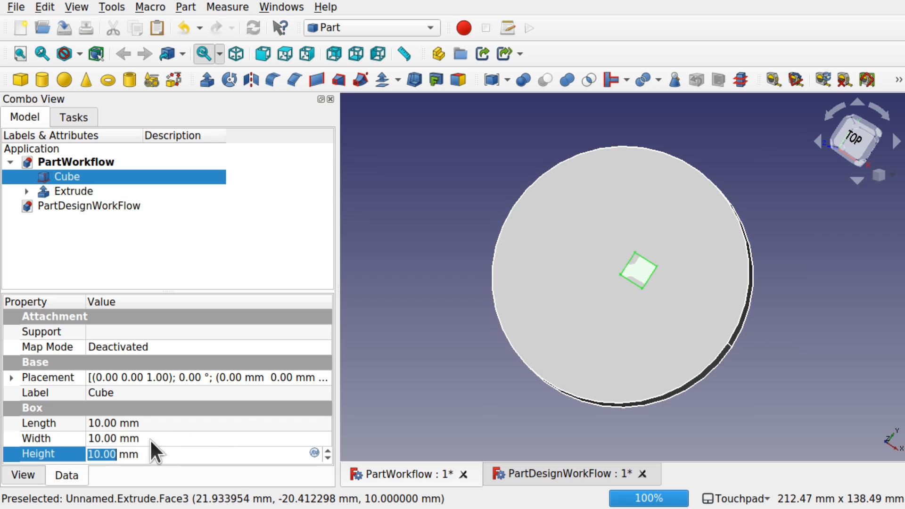
{"action": "left_click", "coordinate": [98, 437]}
{"action": "left_click", "coordinate": [99, 438]}
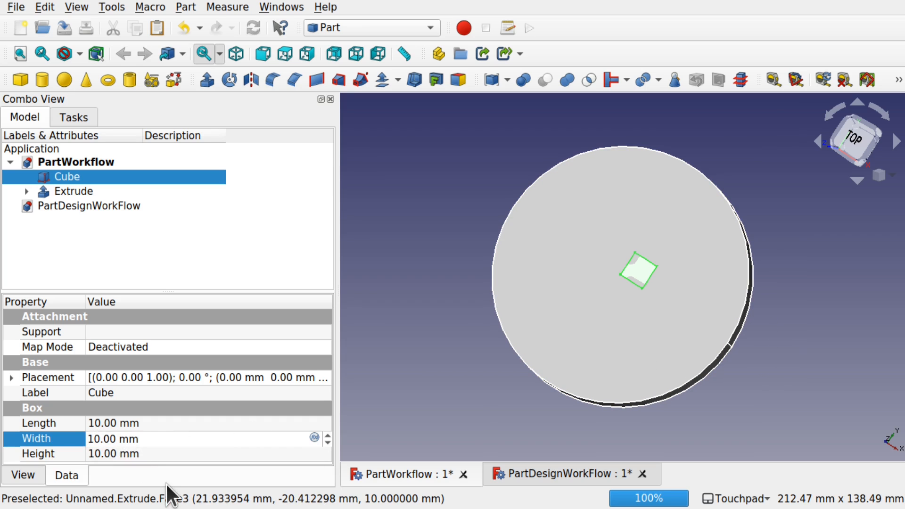
{"action": "type", "text": "0"}
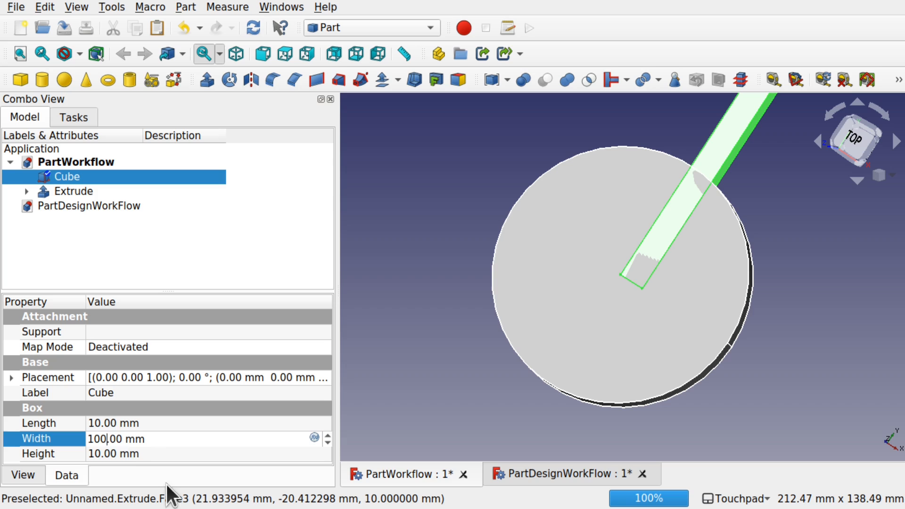
{"action": "left_click", "coordinate": [97, 422]}
{"action": "left_click", "coordinate": [106, 424]}
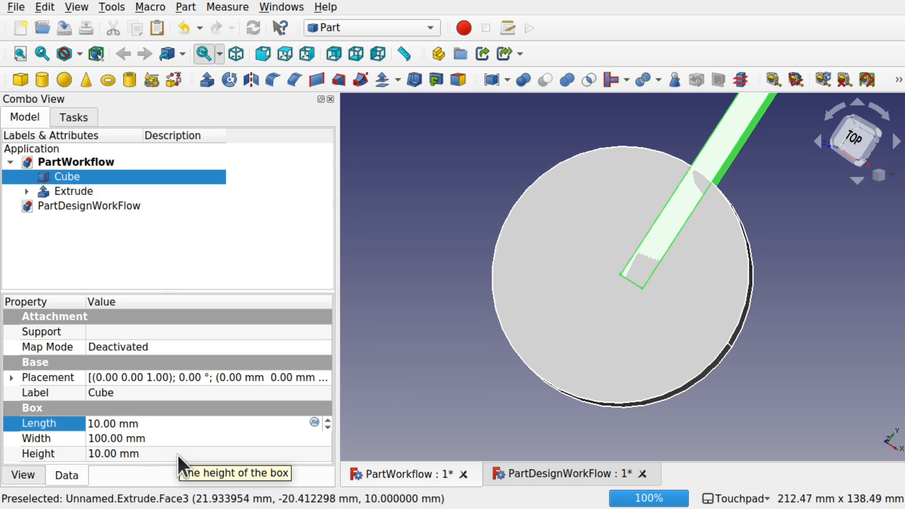
{"action": "type", "text": "0"}
{"action": "left_click", "coordinate": [746, 381]}
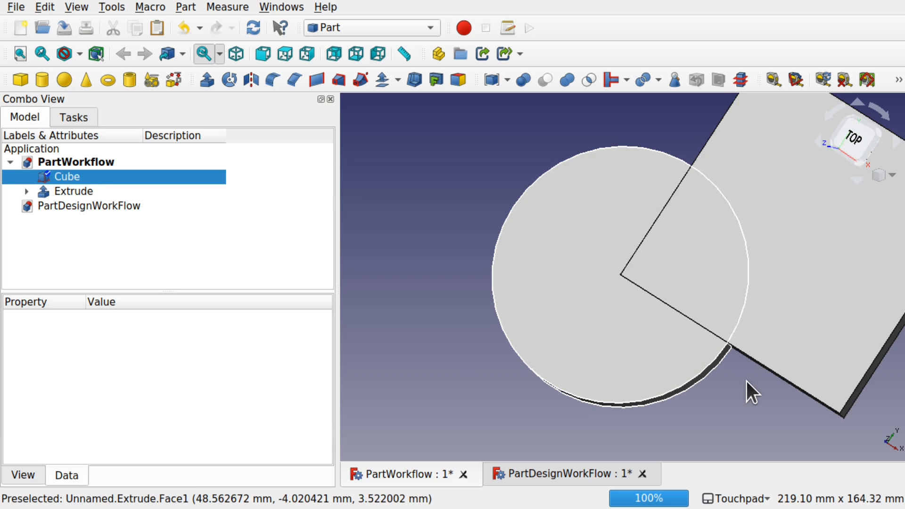
Cut the Cube from the extruded disc with a Boolean Cut to remove one quarter of it.
{"action": "left_click_drag", "start_coordinate": [741, 385], "coordinate": [774, 387], "text": "alt"}
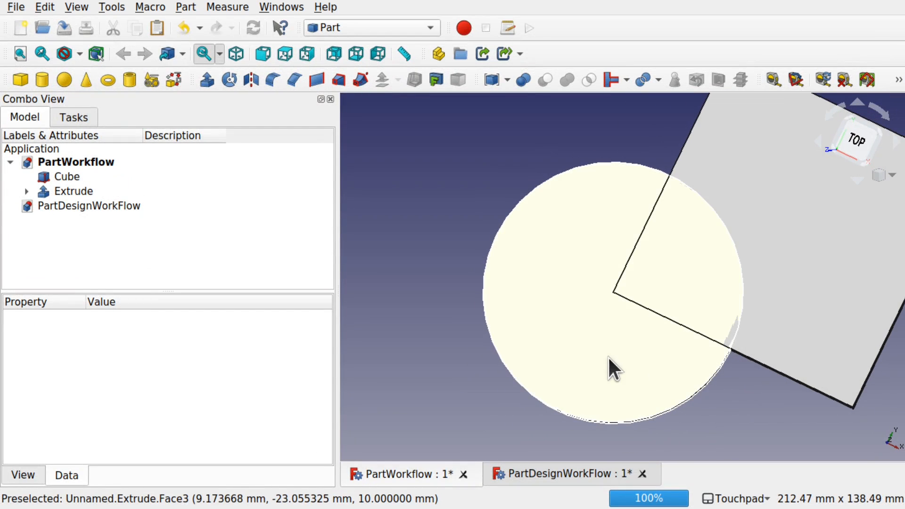
{"action": "left_click", "coordinate": [550, 259]}
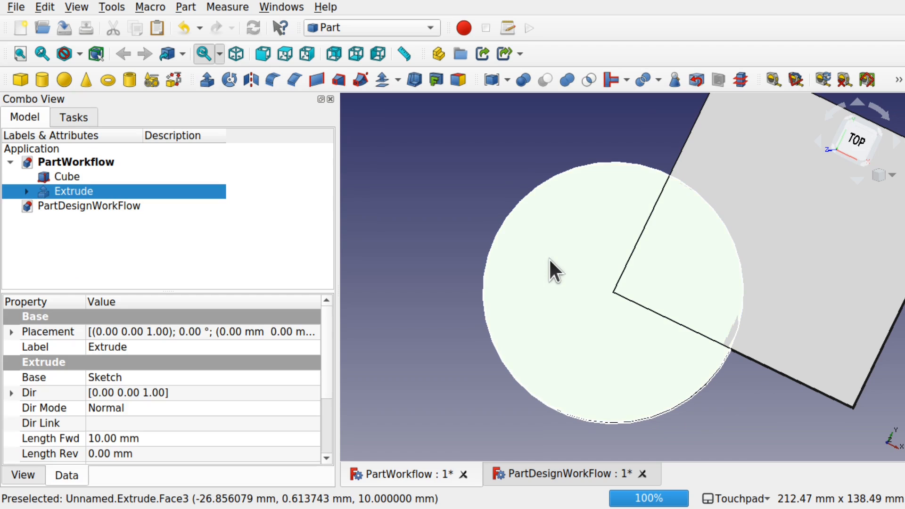
{"action": "left_click", "coordinate": [780, 203], "text": "ctrl"}
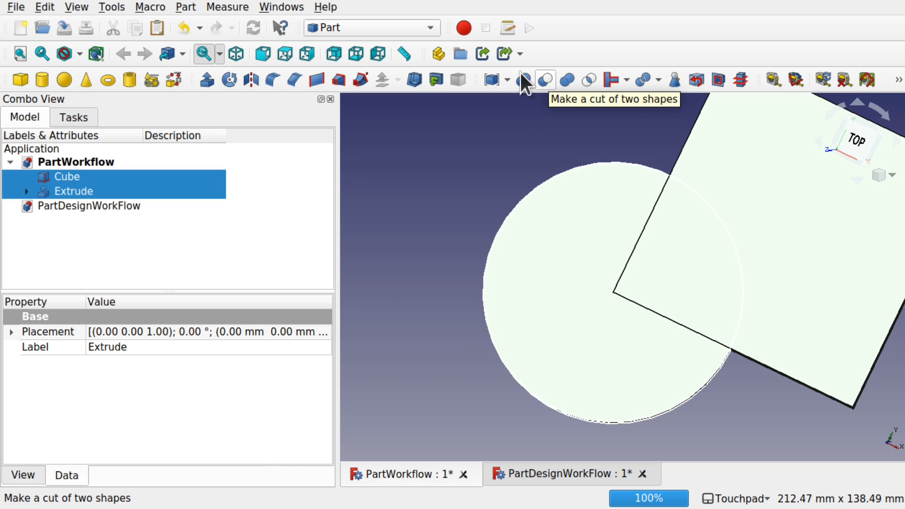
{"action": "left_click", "coordinate": [189, 7]}
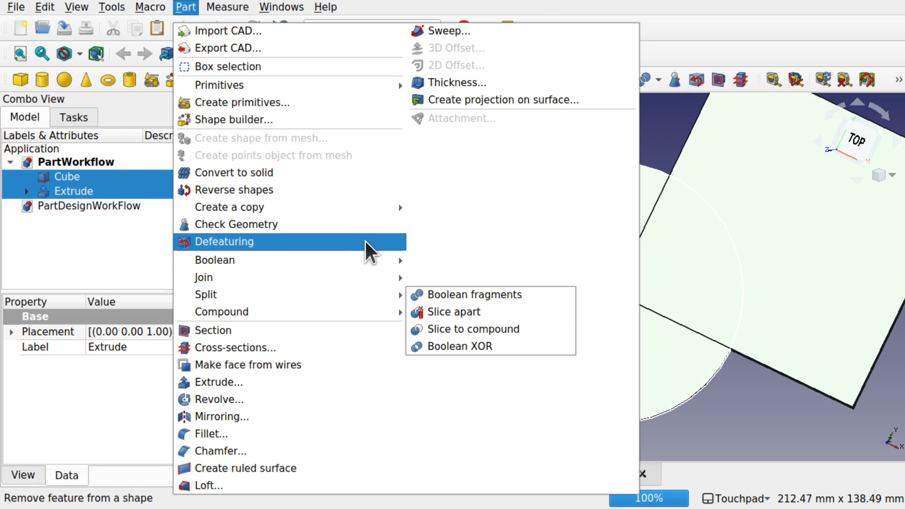
{"action": "mouse_move", "coordinate": [356, 262]}
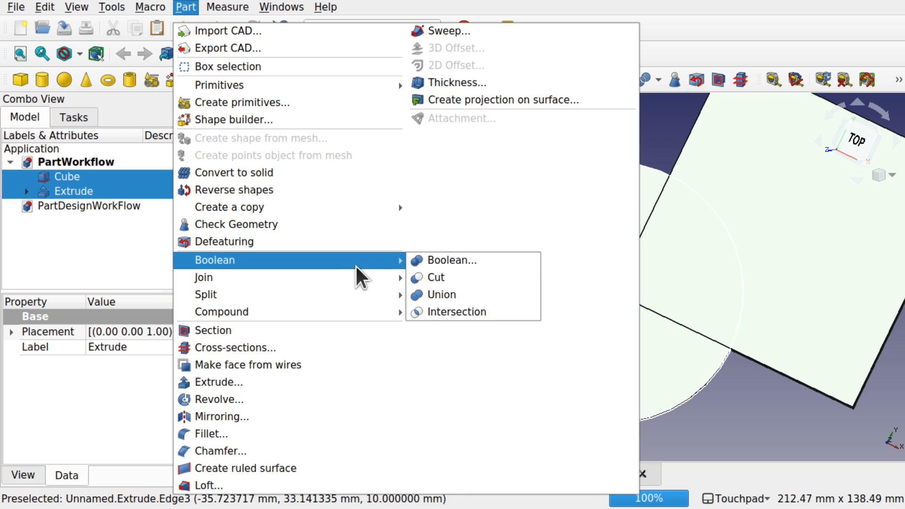
{"action": "left_click", "coordinate": [479, 274]}
{"action": "left_click_drag", "start_coordinate": [713, 319], "coordinate": [804, 304], "text": "alt"}
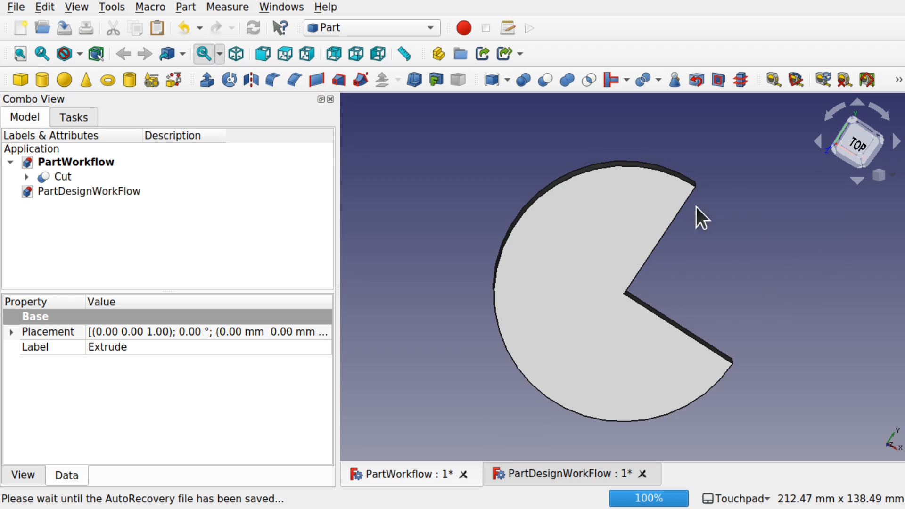
{"action": "left_click_drag", "start_coordinate": [716, 272], "coordinate": [721, 308], "text": "alt"}
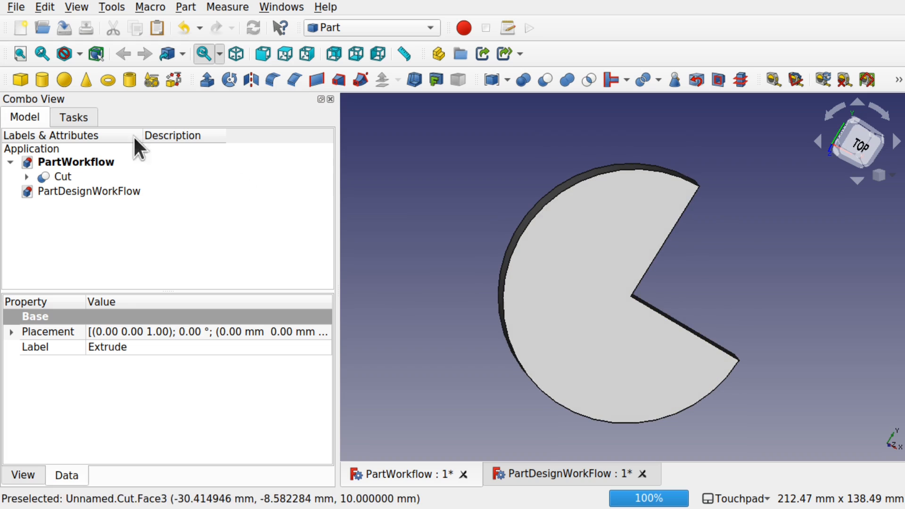
{"action": "left_click", "coordinate": [423, 204]}
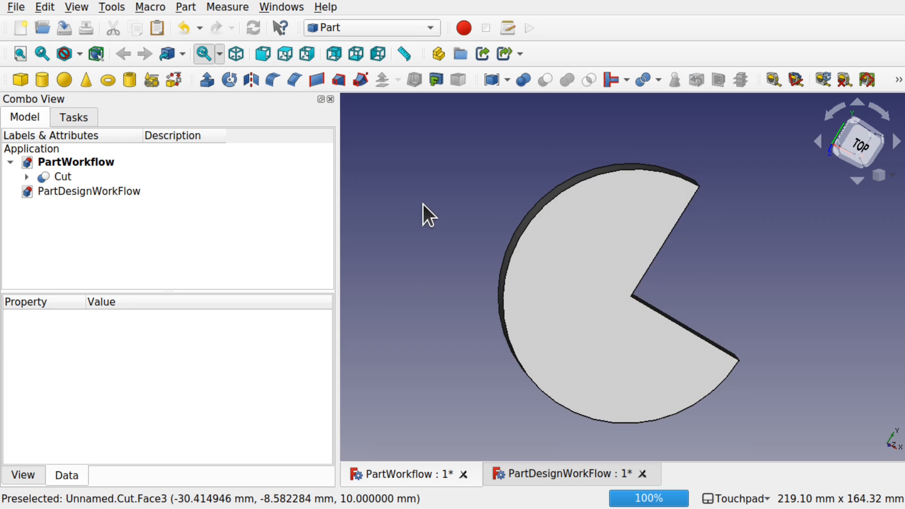
In PartDesignWorkFlow, switch to the Part Design workbench and create a new body with a sketch on the XY_Plane.
{"action": "left_click", "coordinate": [106, 191]}
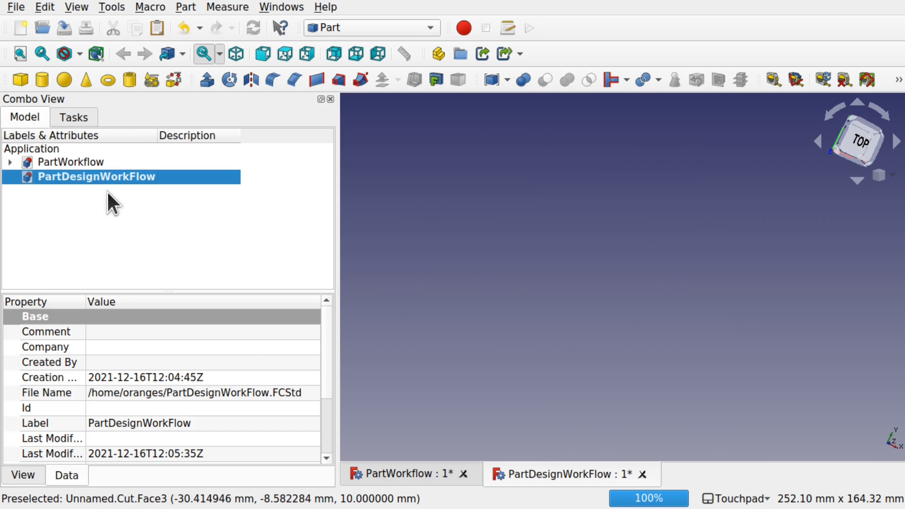
{"action": "left_click", "coordinate": [359, 28]}
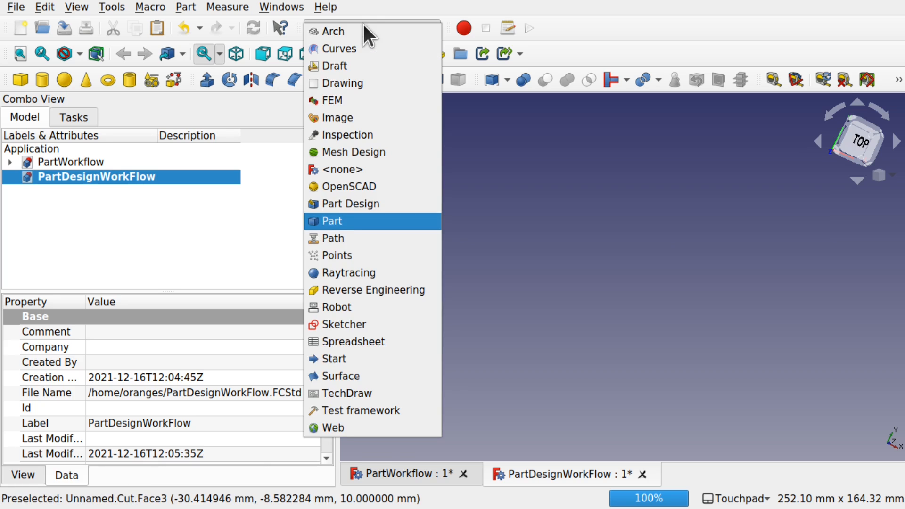
{"action": "left_click", "coordinate": [375, 204]}
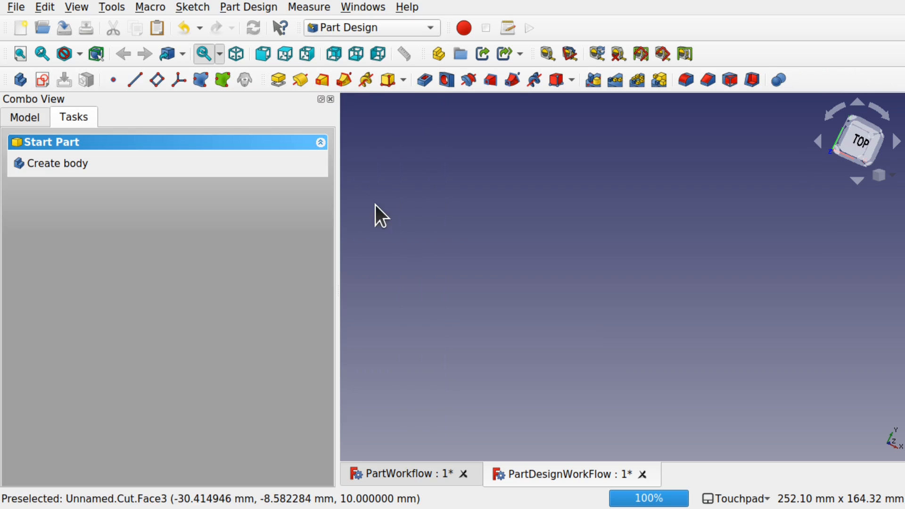
{"action": "left_click", "coordinate": [22, 86]}
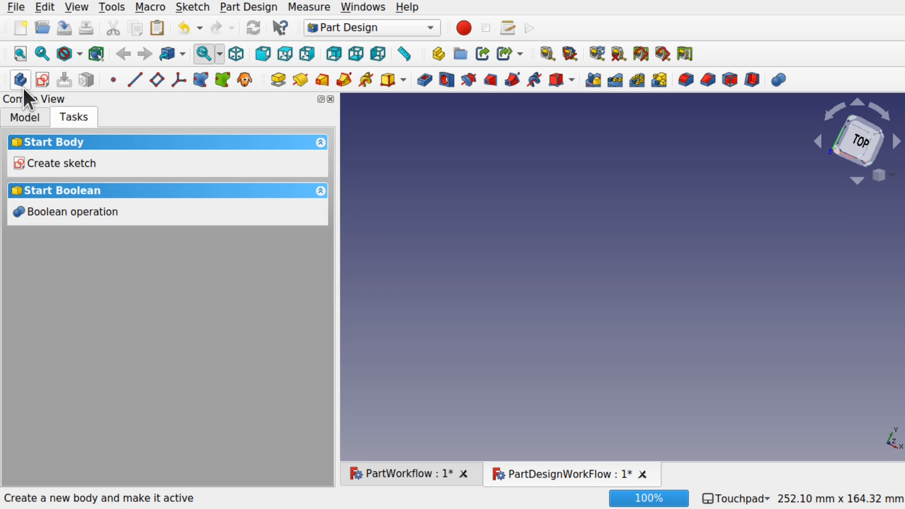
{"action": "left_click", "coordinate": [42, 81]}
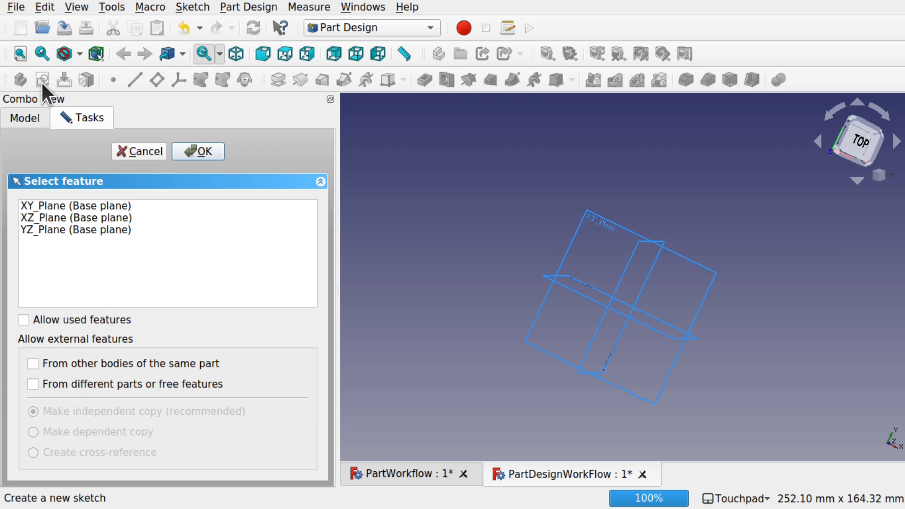
{"action": "left_click", "coordinate": [90, 206]}
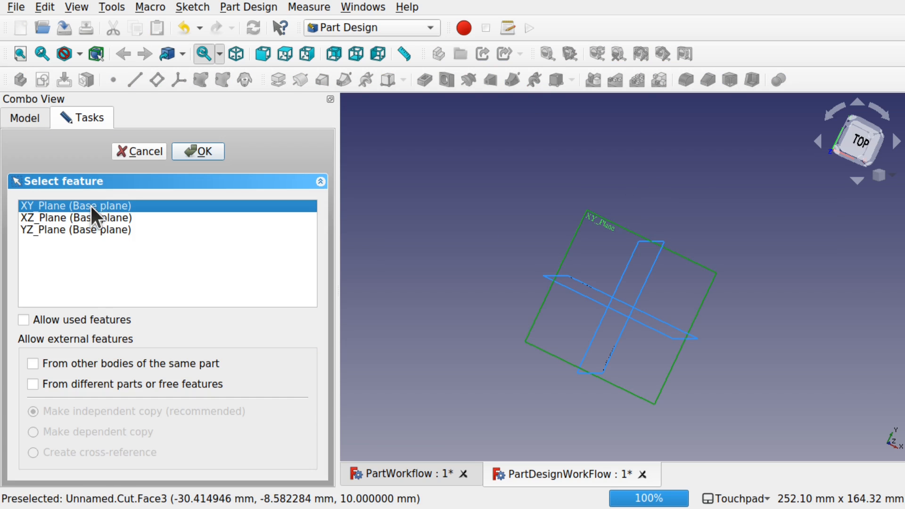
{"action": "left_click", "coordinate": [213, 150]}
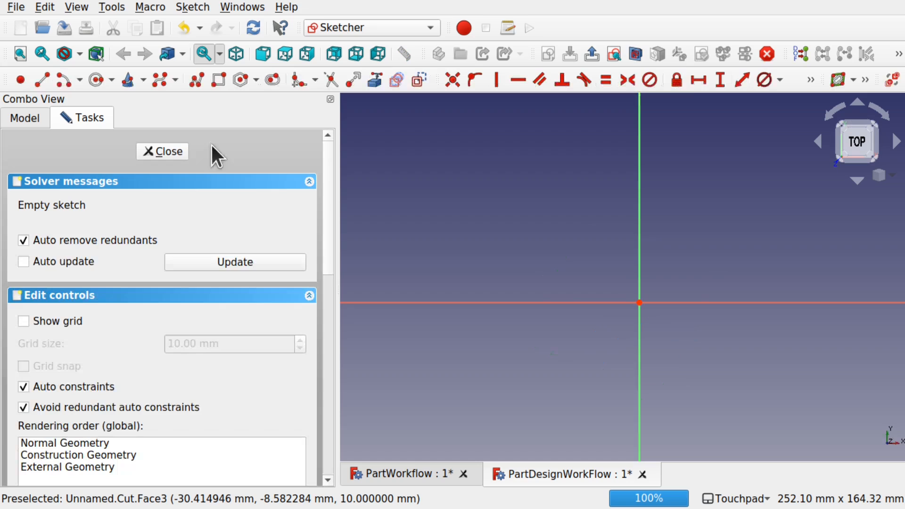
Draw a circle of about 65 mm radius centred on the origin and close the sketch.
{"action": "left_click", "coordinate": [96, 80]}
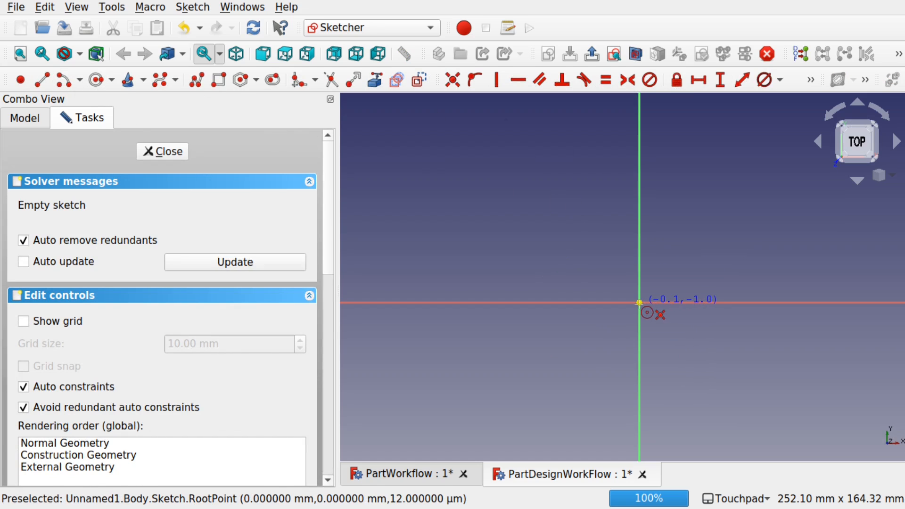
{"action": "left_click", "coordinate": [639, 303]}
{"action": "left_click", "coordinate": [776, 348]}
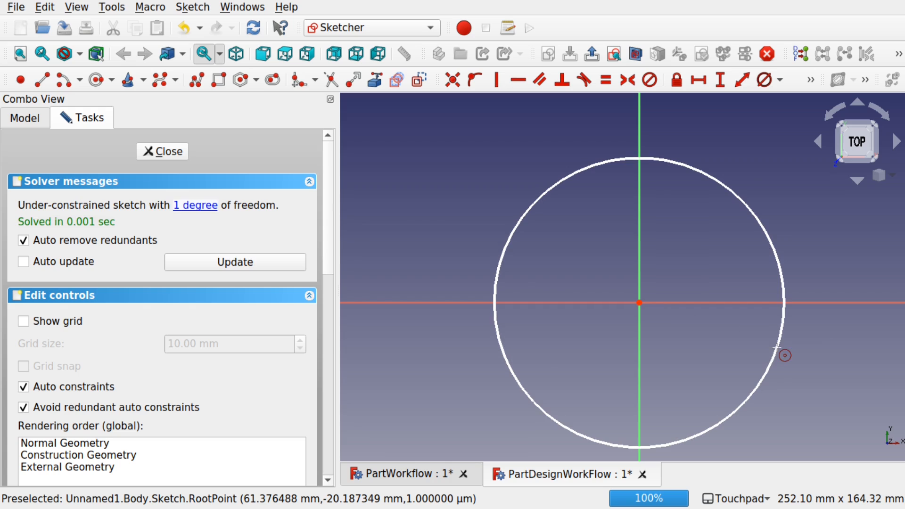
{"action": "left_click", "coordinate": [163, 151]}
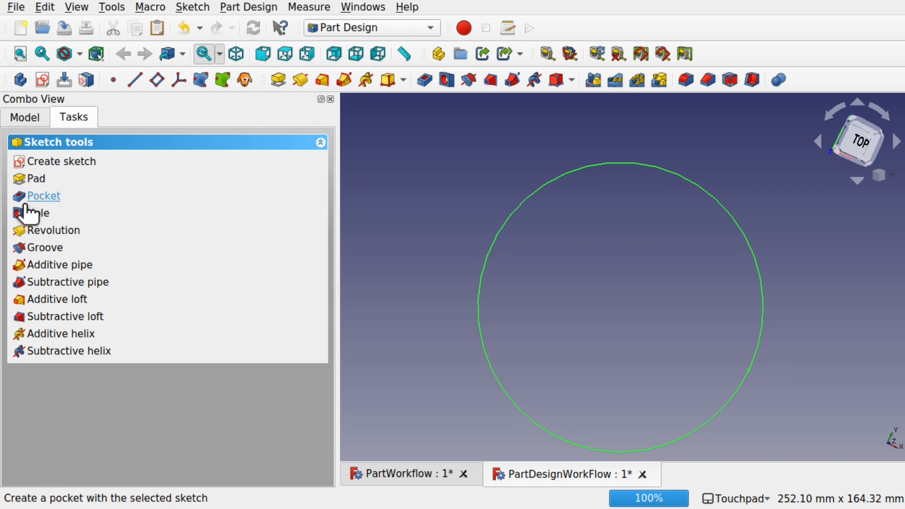
Pad the circle sketch with a length of 10 mm using the Dimension type.
{"action": "left_click", "coordinate": [37, 182]}
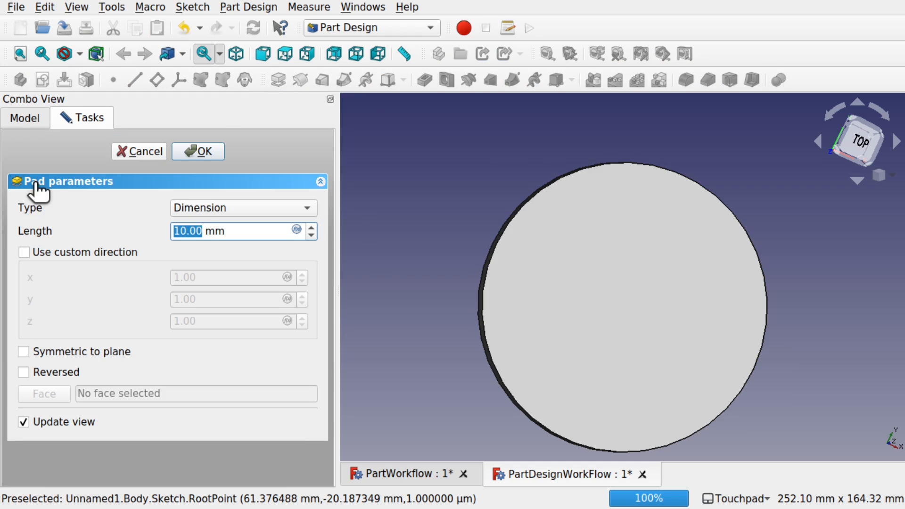
{"action": "left_click", "coordinate": [205, 146]}
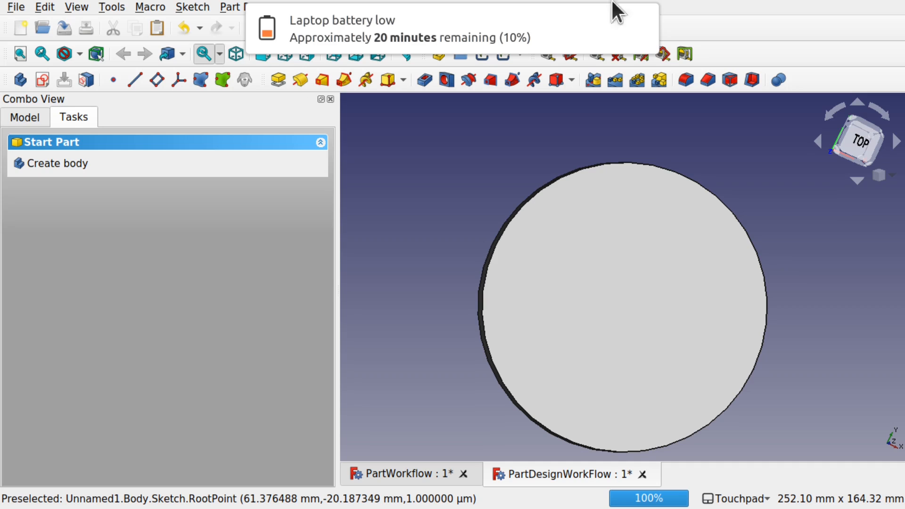
{"action": "left_click", "coordinate": [644, 19]}
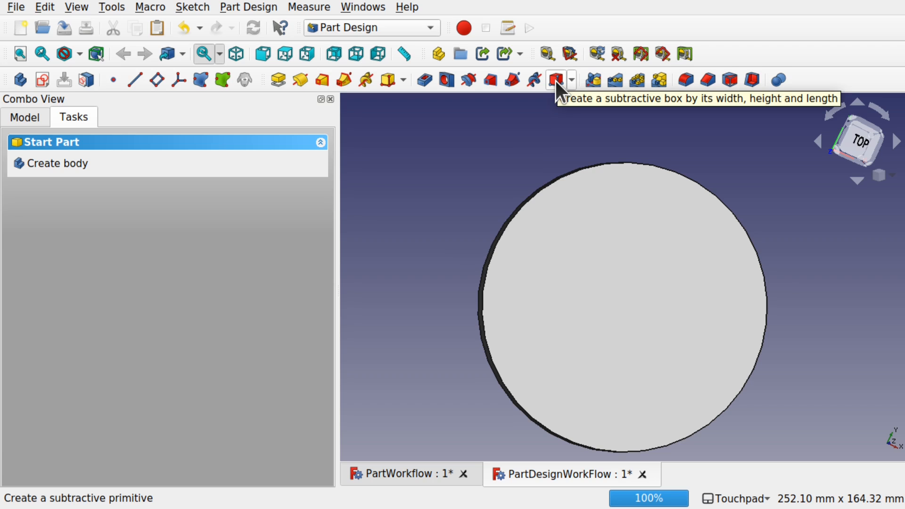
Cut a quarter out of the padded disc with an unattached Subtractive Box 100 mm long and 100 mm wide.
{"action": "left_click", "coordinate": [574, 79]}
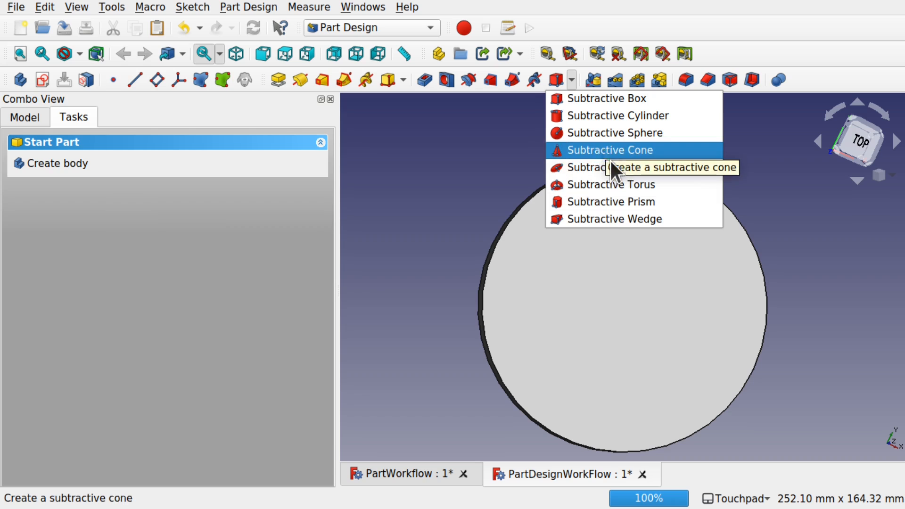
{"action": "left_click", "coordinate": [556, 83]}
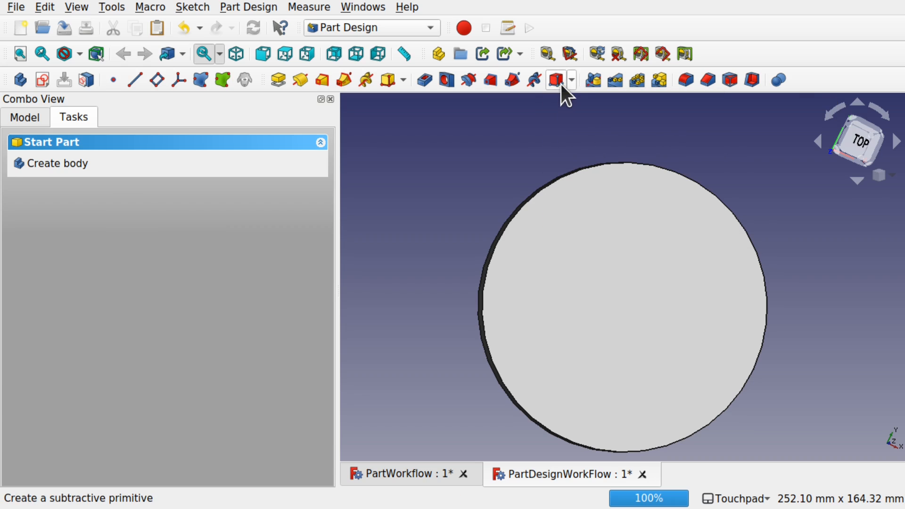
{"action": "left_click", "coordinate": [557, 79]}
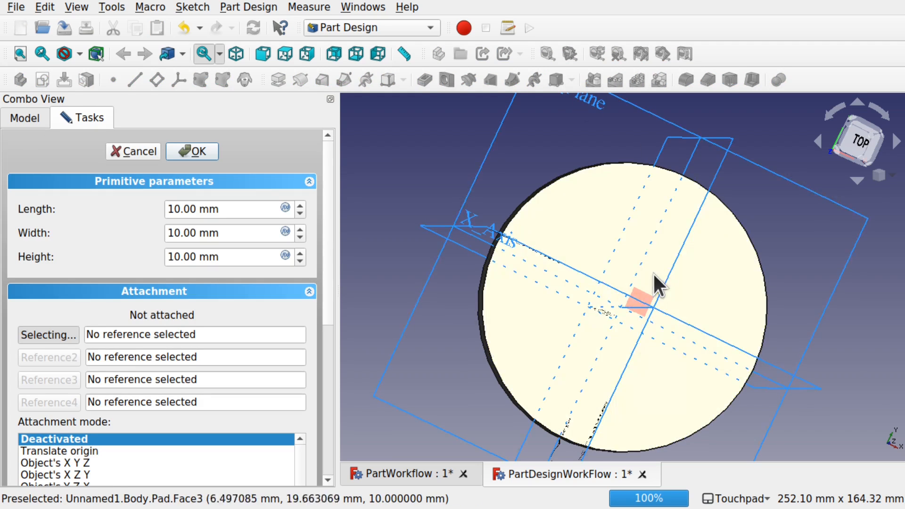
{"action": "left_click_drag", "start_coordinate": [658, 257], "coordinate": [657, 259], "text": "alt"}
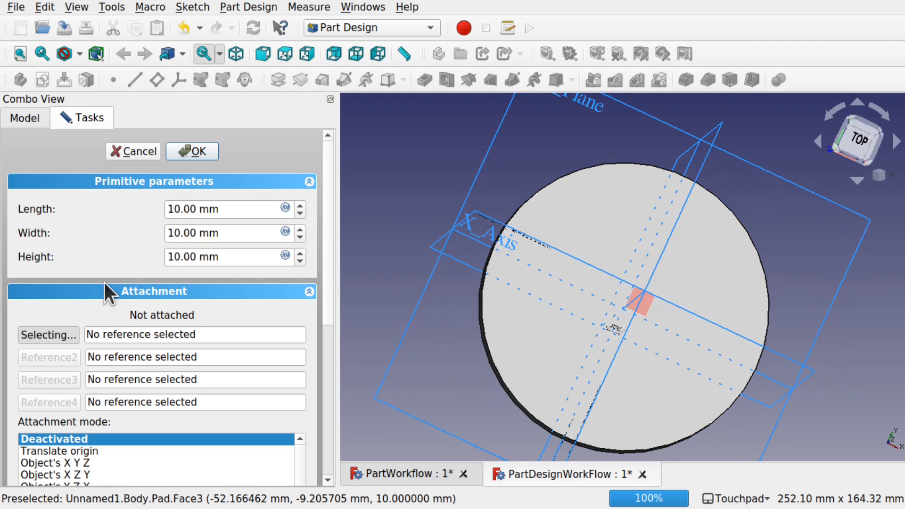
{"action": "left_click", "coordinate": [179, 233]}
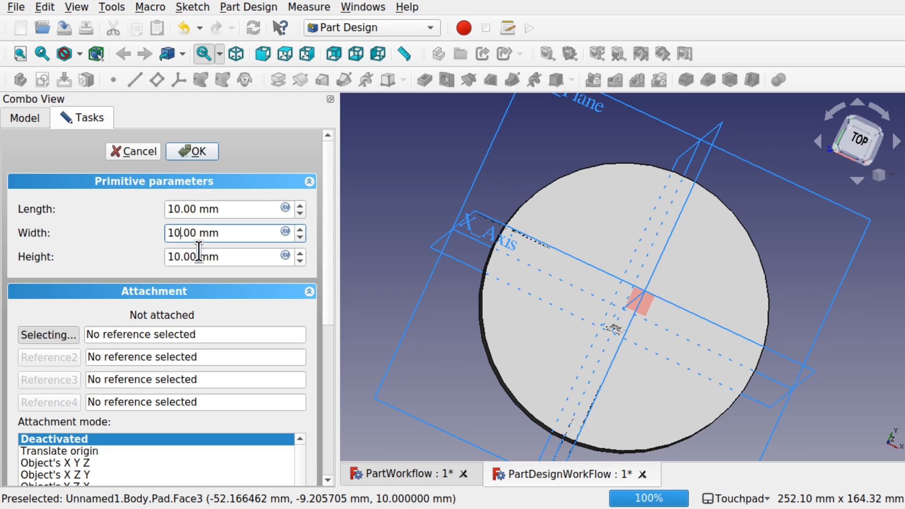
{"action": "type", "text": "0"}
{"action": "left_click", "coordinate": [181, 210]}
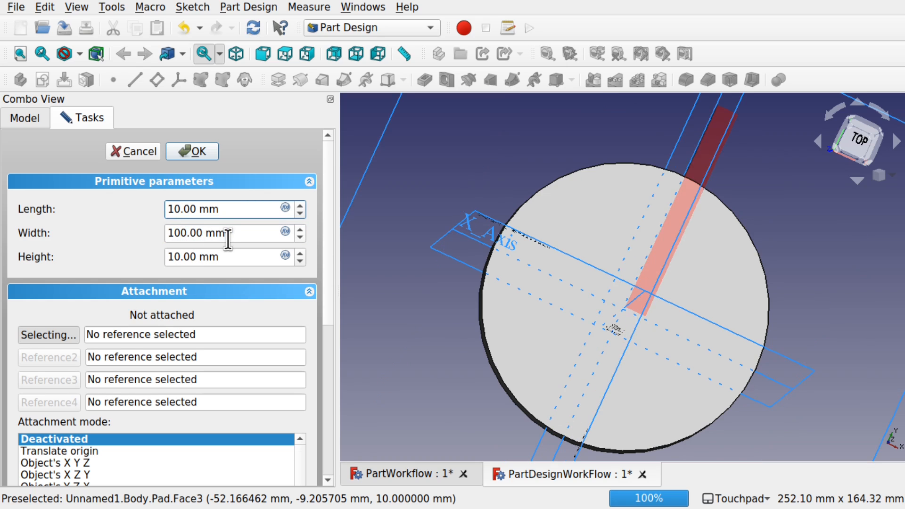
{"action": "type", "text": "0"}
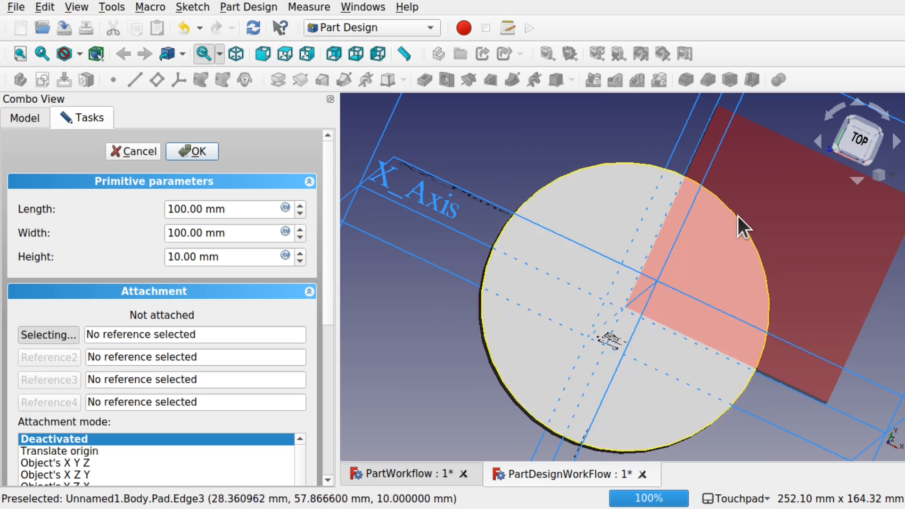
{"action": "left_click", "coordinate": [194, 150]}
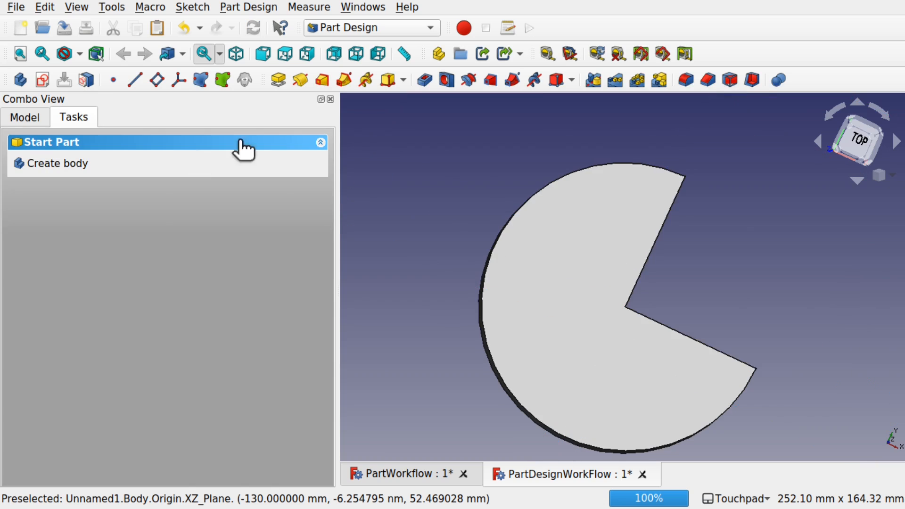
Compare the finished partial discs and their feature trees in the PartWorkflow and PartDesignWorkFlow documents.
{"action": "left_click_drag", "start_coordinate": [563, 277], "coordinate": [563, 267], "text": "alt"}
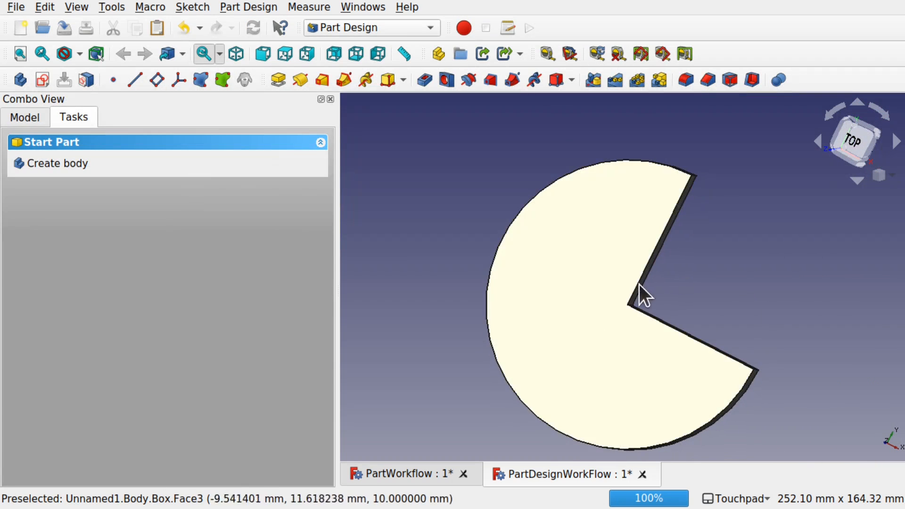
{"action": "left_click", "coordinate": [16, 113]}
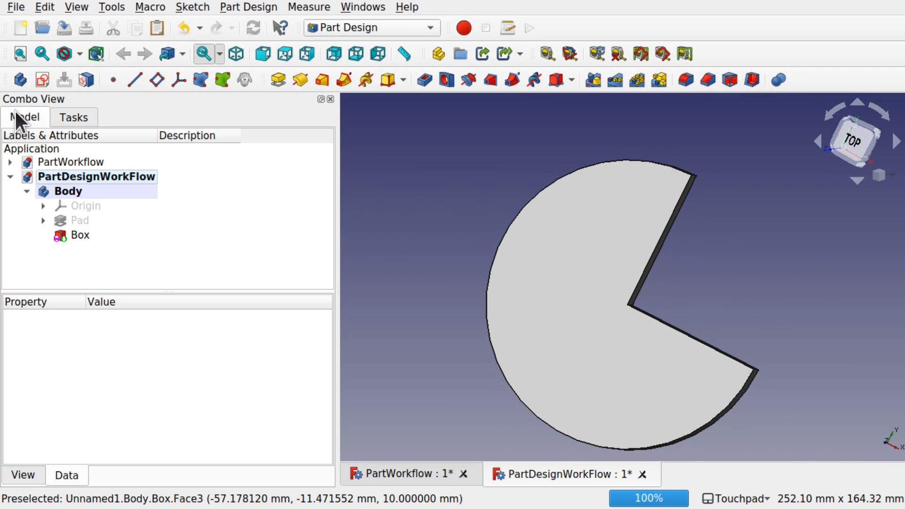
{"action": "left_click", "coordinate": [9, 162]}
{"action": "left_click", "coordinate": [27, 176]}
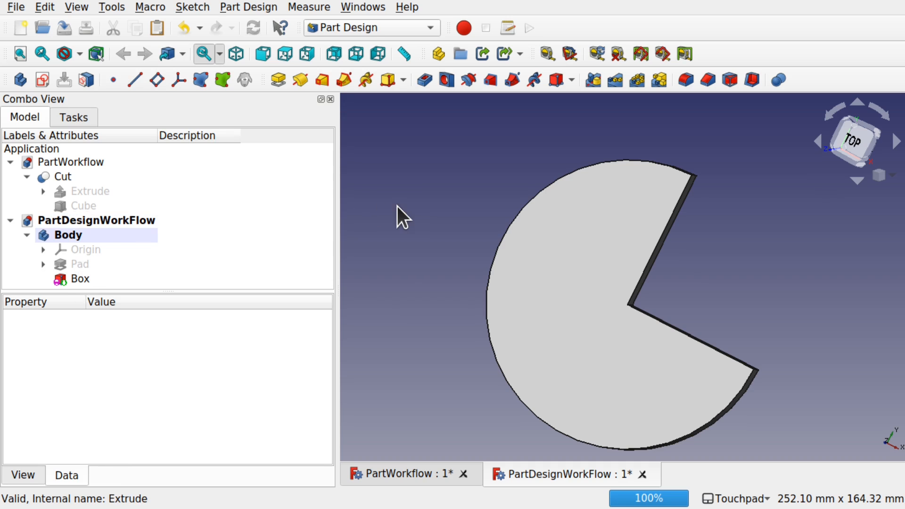
{"action": "left_click_drag", "start_coordinate": [628, 316], "coordinate": [619, 285], "text": "shift"}
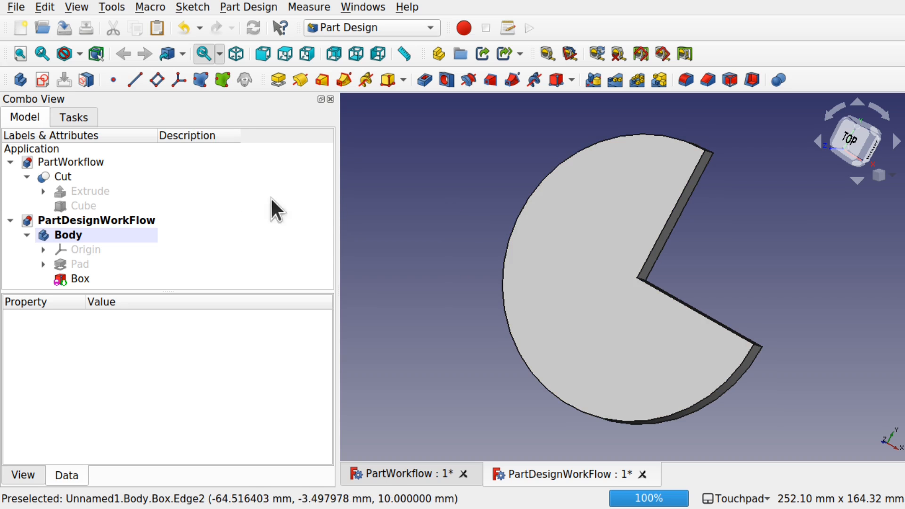
{"action": "left_click", "coordinate": [80, 162]}
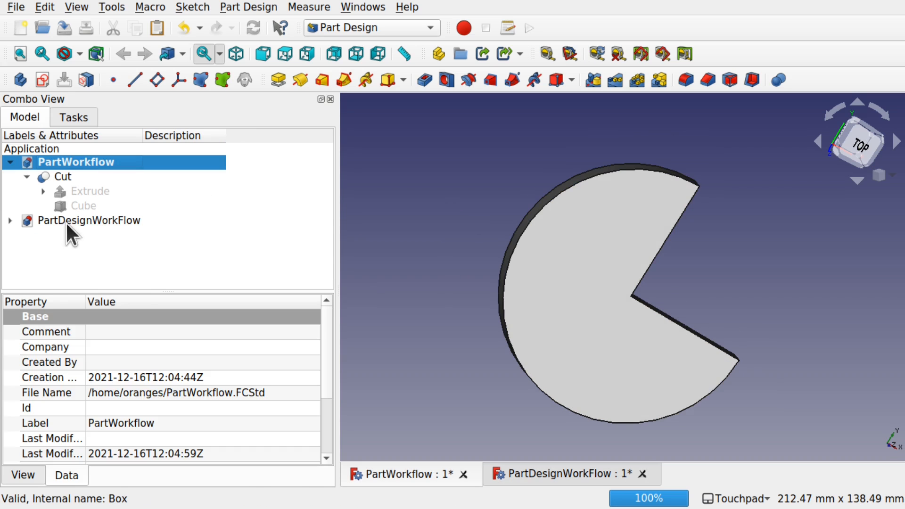
{"action": "left_click", "coordinate": [91, 220]}
{"action": "left_click", "coordinate": [71, 161]}
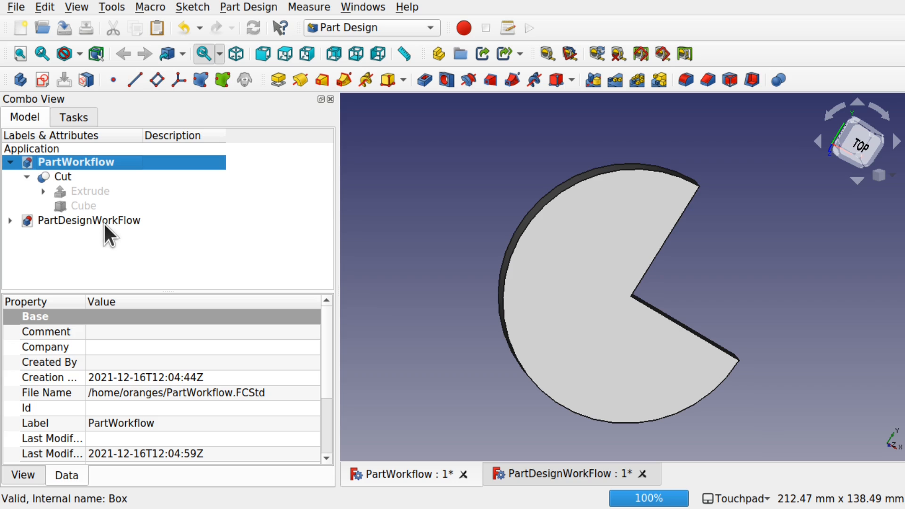
{"action": "double_click", "coordinate": [103, 221]}
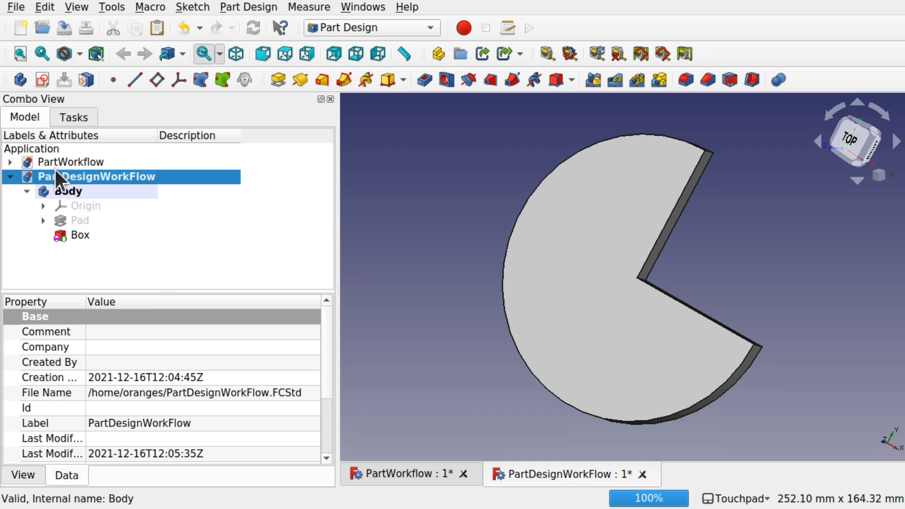
{"action": "left_click", "coordinate": [98, 161]}
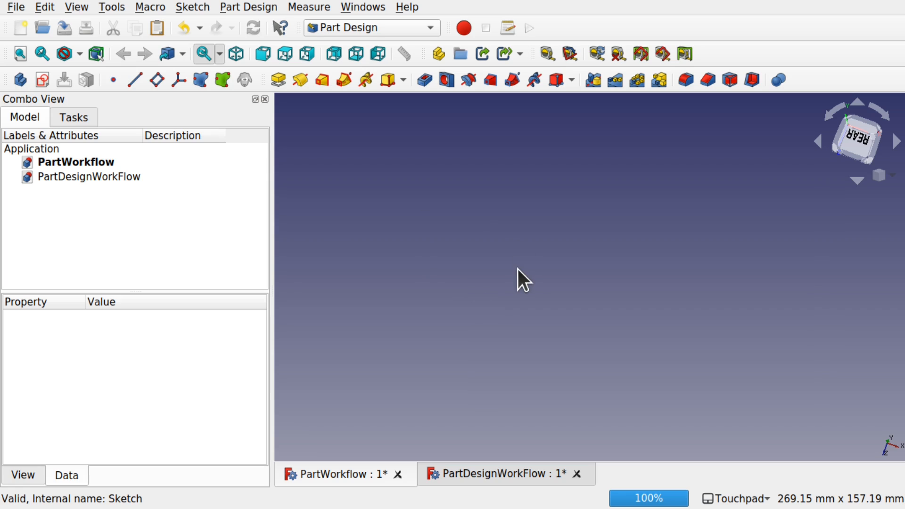
In the emptied PartDesignWorkFlow document, start a new sketch on the XY_Plane.
{"action": "left_click", "coordinate": [70, 173]}
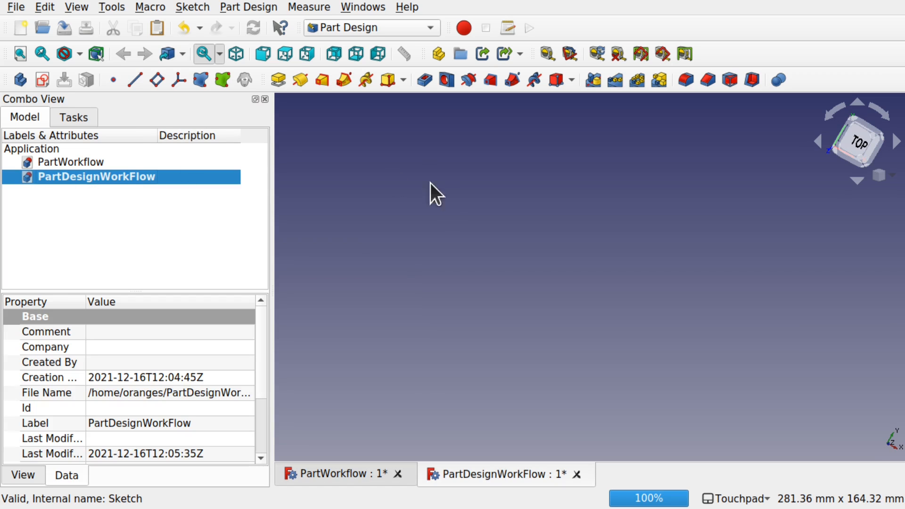
{"action": "left_click", "coordinate": [43, 80]}
{"action": "left_click", "coordinate": [52, 205]}
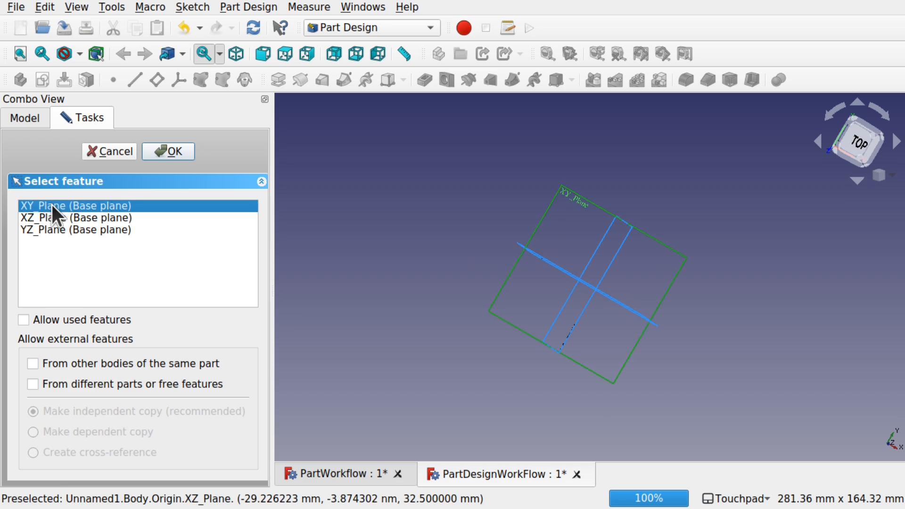
{"action": "left_click", "coordinate": [171, 159]}
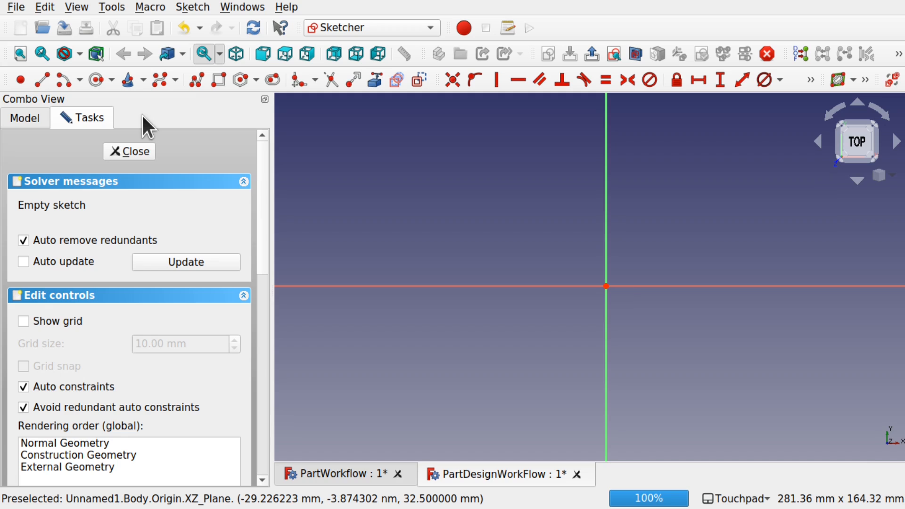
Sketch two lines from the origin, one to about (47, 41) mm and one along the negative horizontal axis.
{"action": "left_click", "coordinate": [46, 79]}
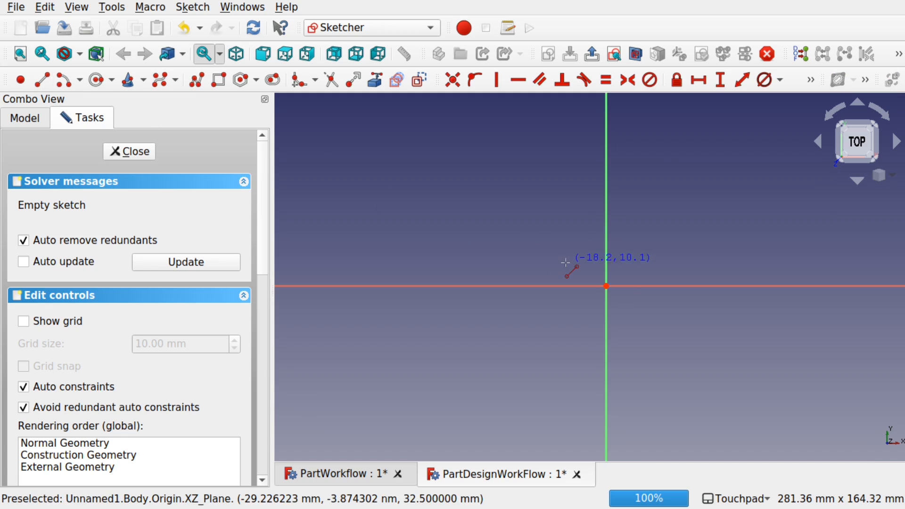
{"action": "left_click", "coordinate": [606, 286]}
{"action": "left_click", "coordinate": [713, 193]}
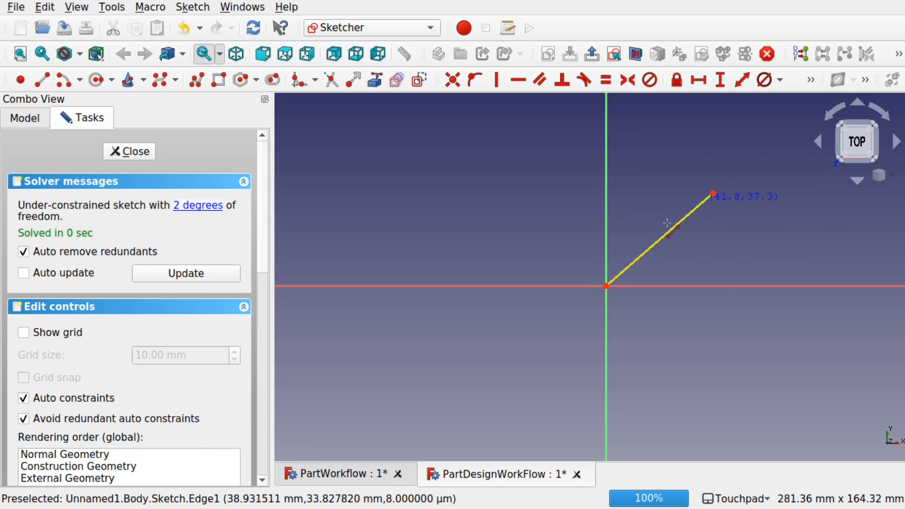
{"action": "left_click", "coordinate": [606, 286]}
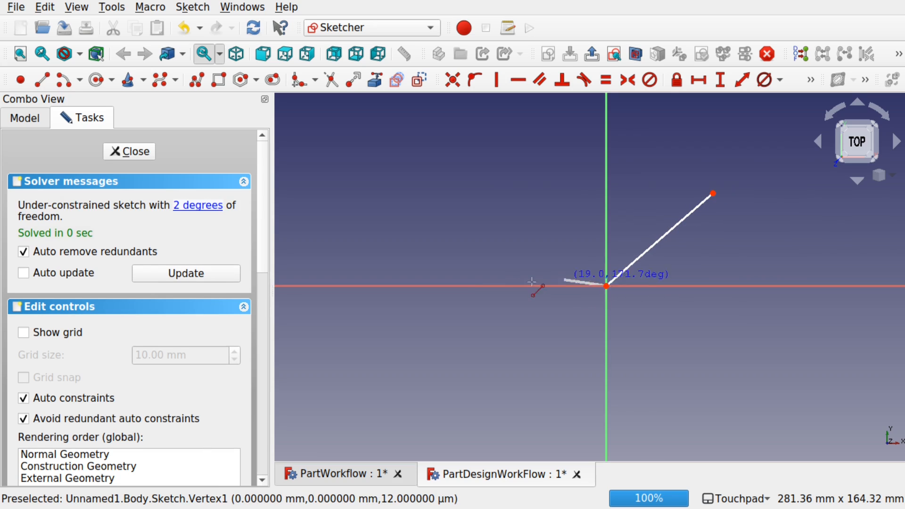
{"action": "left_click", "coordinate": [444, 287]}
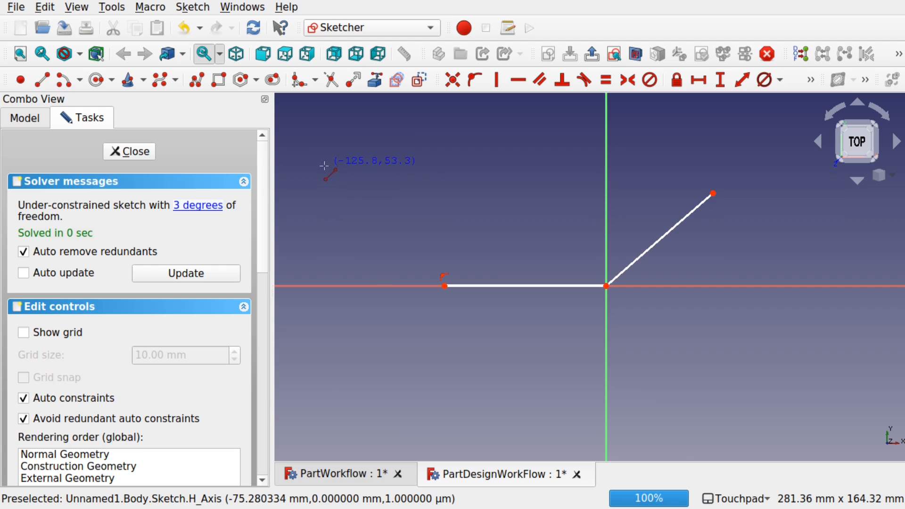
Join the two outer line ends with an end-points-and-rim-point arc of about 67 mm radius above the lines.
{"action": "left_click", "coordinate": [80, 81]}
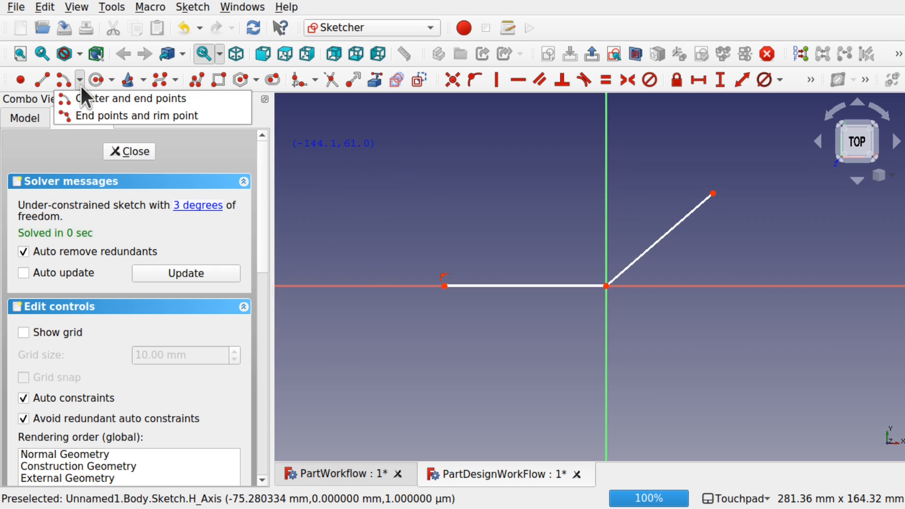
{"action": "left_click", "coordinate": [92, 115]}
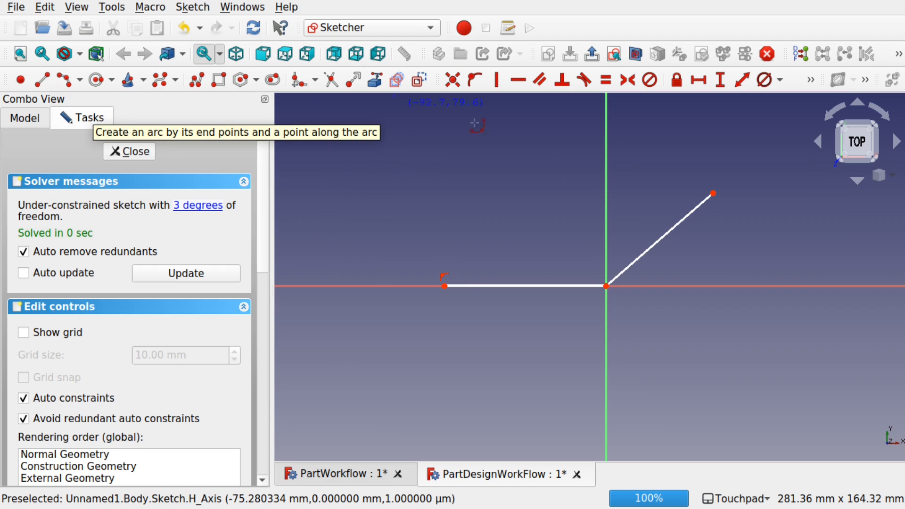
{"action": "left_click", "coordinate": [445, 286]}
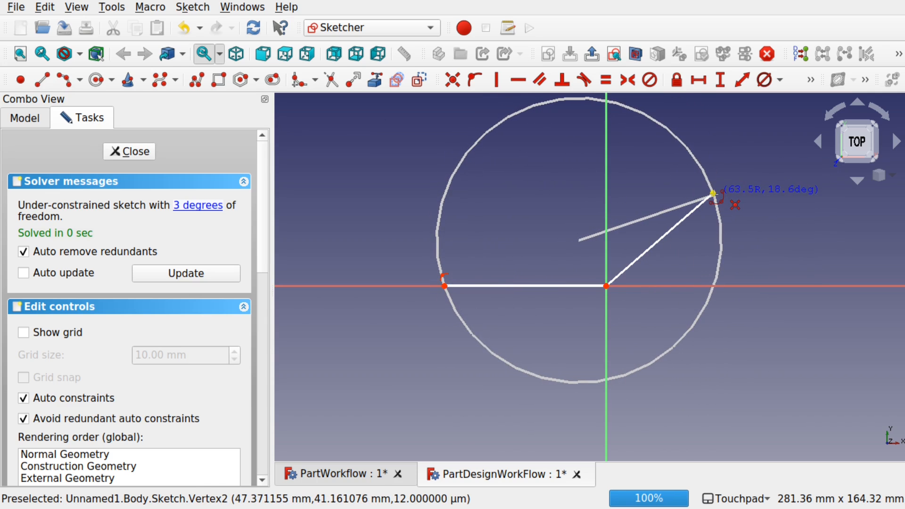
{"action": "left_click", "coordinate": [713, 193]}
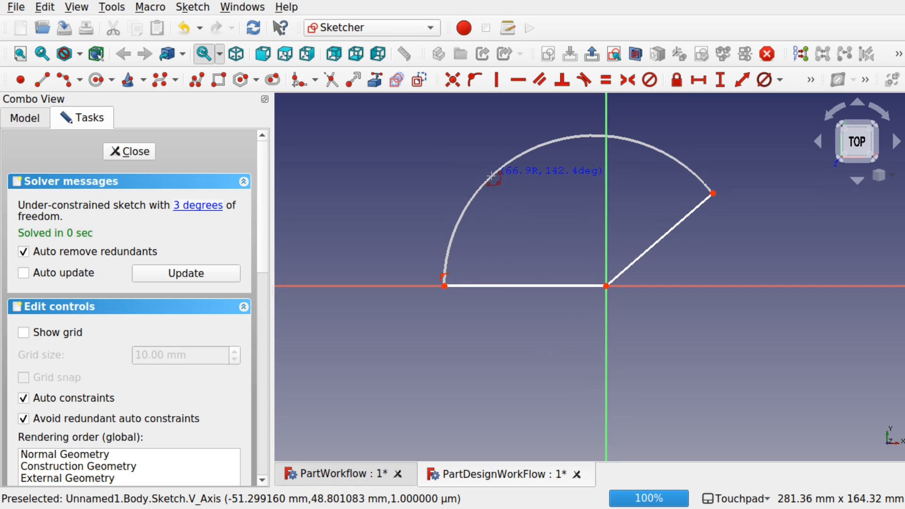
{"action": "left_click", "coordinate": [493, 176]}
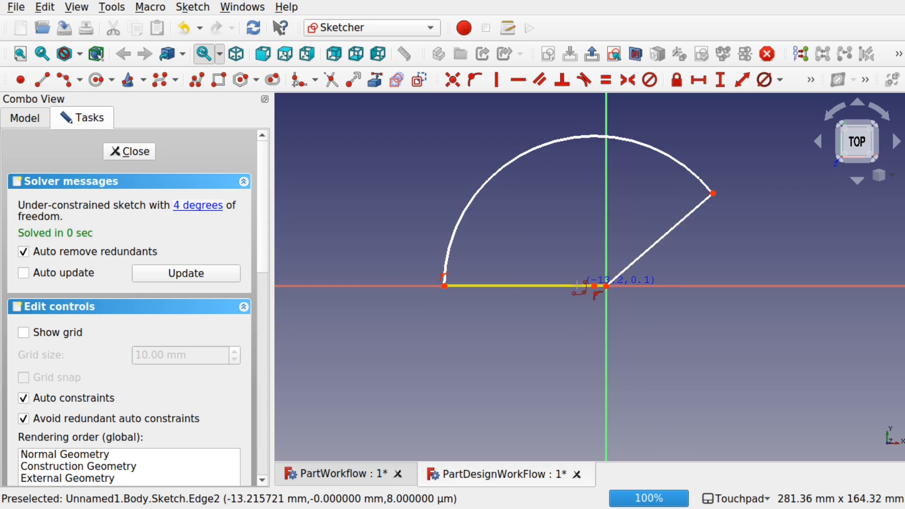
Constrain the arc's centre point onto the horizontal line and close the sketch.
{"action": "scroll", "coordinate": [595, 288], "scroll_direction": "up", "scroll_amount": 3}
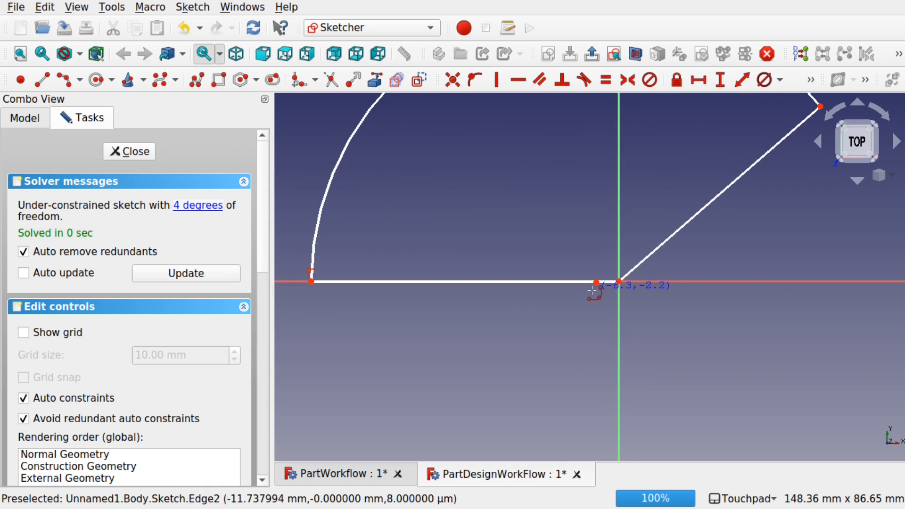
{"action": "key", "text": "Escape"}
{"action": "mouse_move", "coordinate": [597, 285]}
{"action": "left_mouse_down"}
{"action": "mouse_move", "coordinate": [606, 313]}
{"action": "mouse_move", "coordinate": [601, 283]}
{"action": "mouse_move", "coordinate": [597, 309]}
{"action": "mouse_move", "coordinate": [593, 282]}
{"action": "mouse_move", "coordinate": [588, 291]}
{"action": "left_mouse_up"}
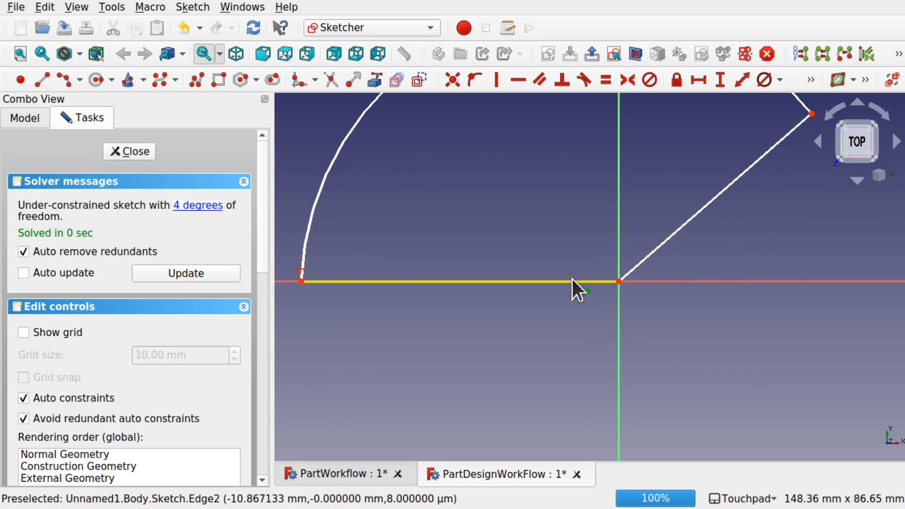
{"action": "left_click", "coordinate": [573, 281]}
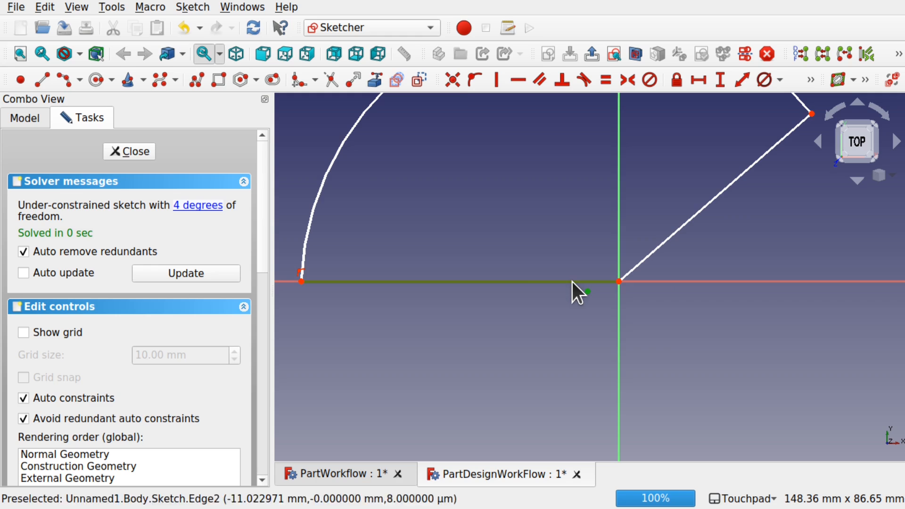
{"action": "left_click", "coordinate": [472, 78]}
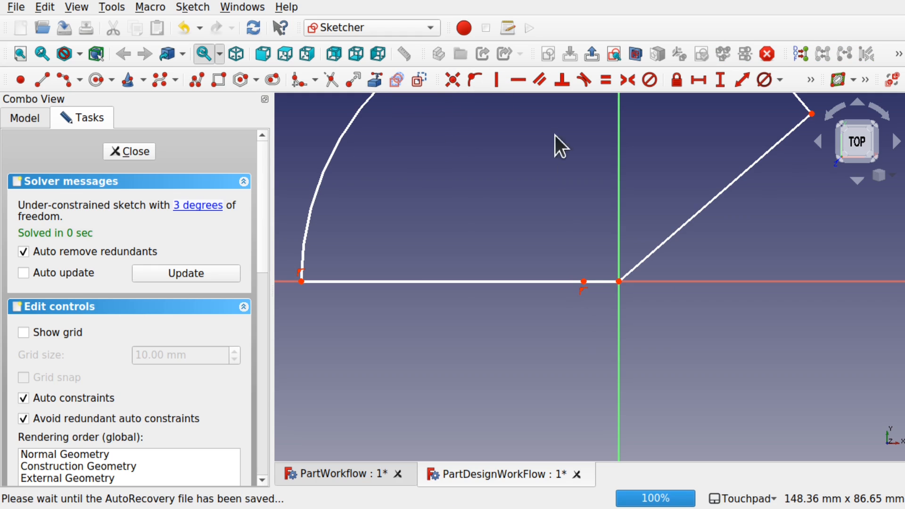
{"action": "scroll", "coordinate": [553, 219], "scroll_direction": "down", "scroll_amount": 4}
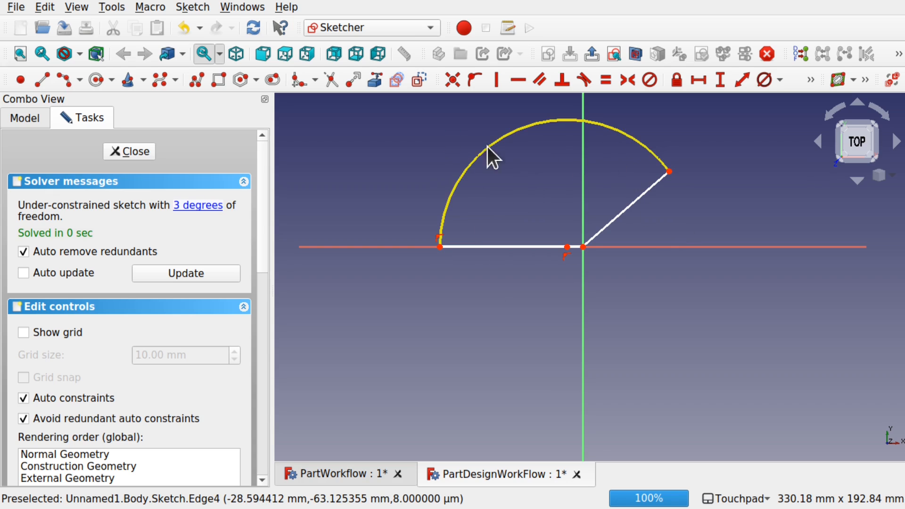
{"action": "left_click", "coordinate": [117, 153]}
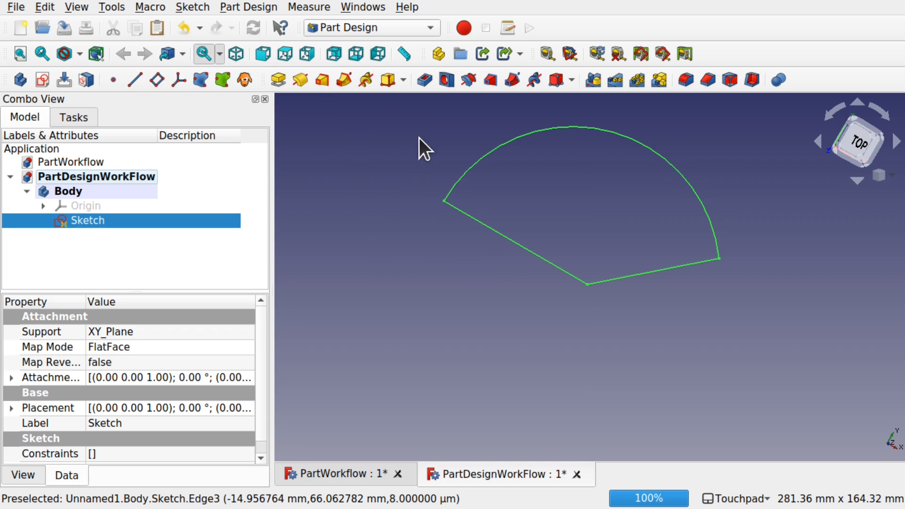
Pad the sector sketch by 10 mm using the Dimension type.
{"action": "left_click", "coordinate": [279, 79]}
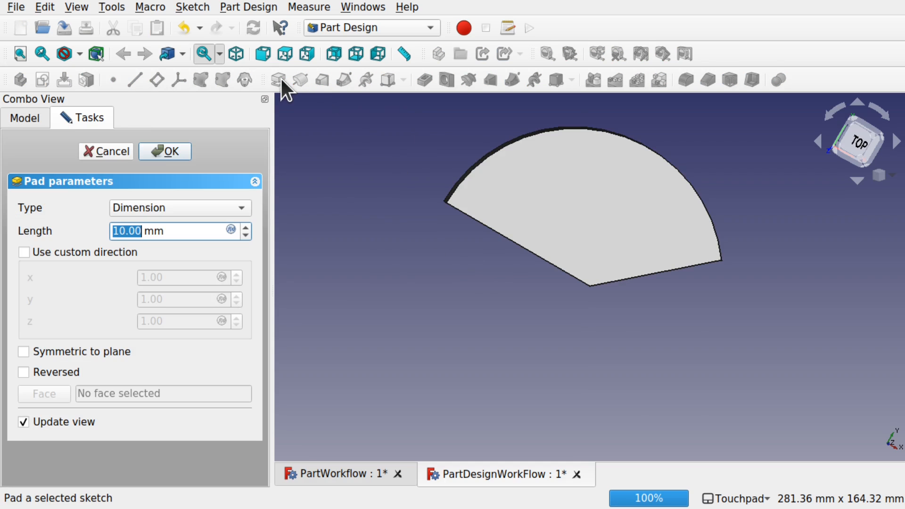
{"action": "left_click", "coordinate": [163, 152]}
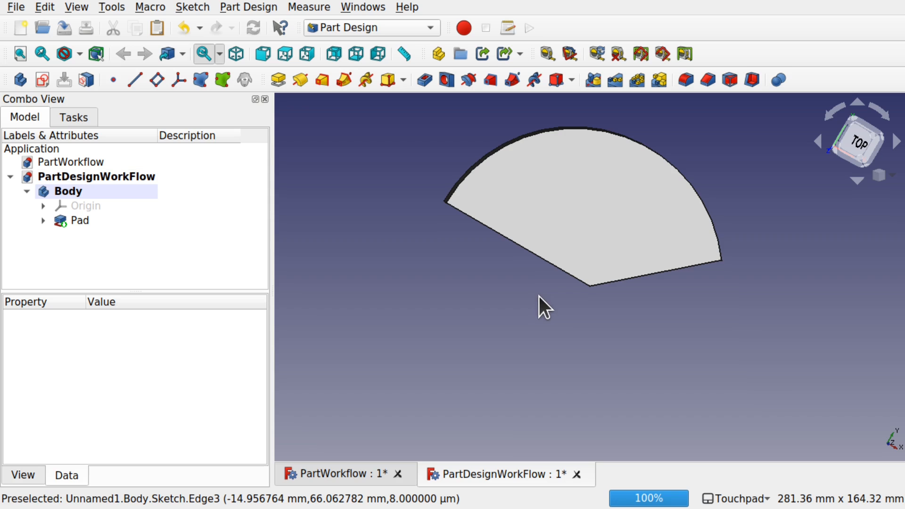
{"action": "left_click_drag", "start_coordinate": [581, 304], "coordinate": [472, 285], "text": "shift"}
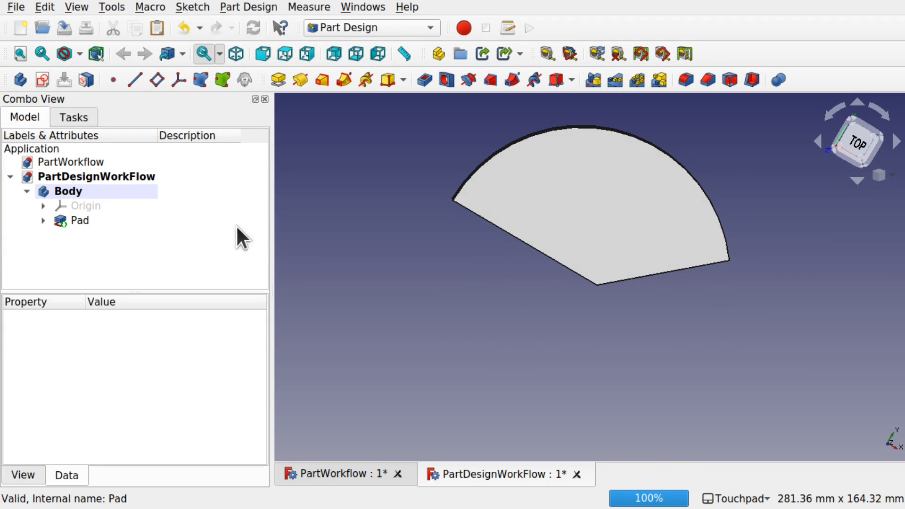
Create a Mirrored feature of the pad with the horizontal sketch axis as its plane.
{"action": "left_click", "coordinate": [77, 221]}
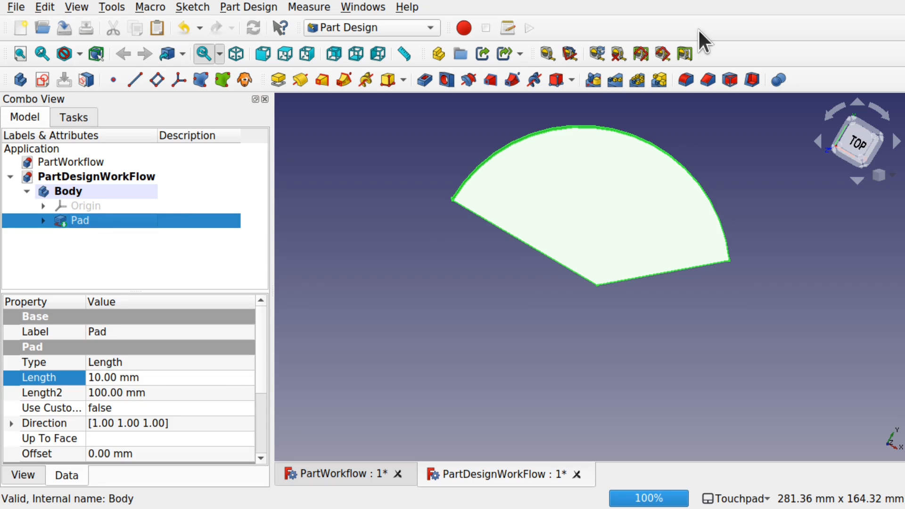
{"action": "left_click", "coordinate": [598, 75]}
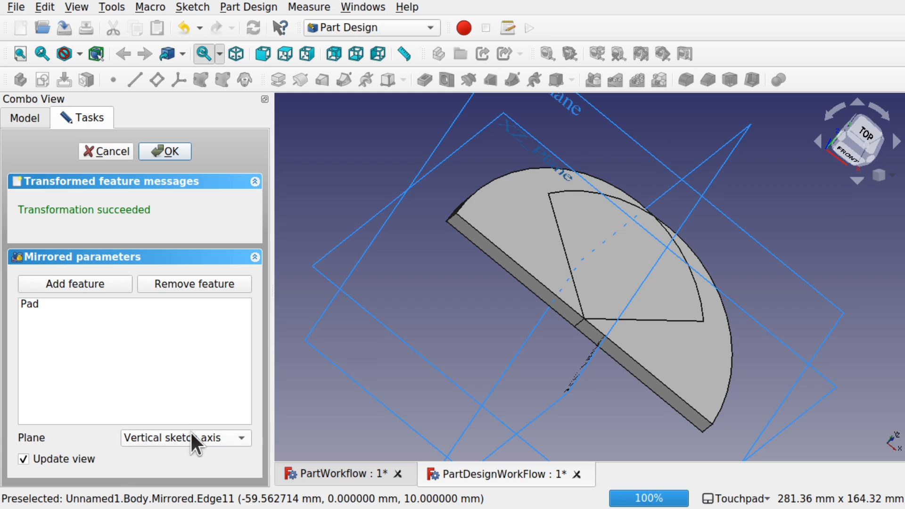
{"action": "left_click", "coordinate": [190, 431]}
{"action": "left_click", "coordinate": [177, 436]}
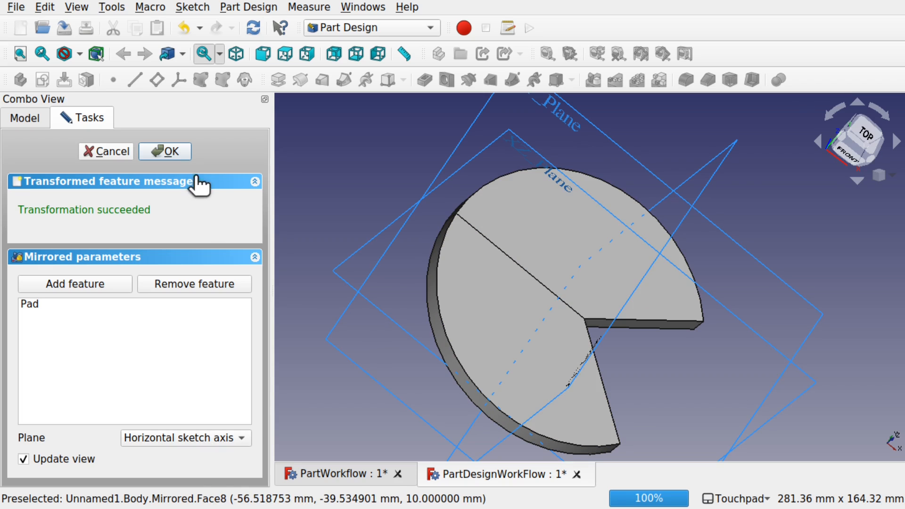
Try the Base XY and Base YZ planes for the mirrored pad, and set its mirror plane to Base XZ plane.
{"action": "left_click", "coordinate": [211, 442]}
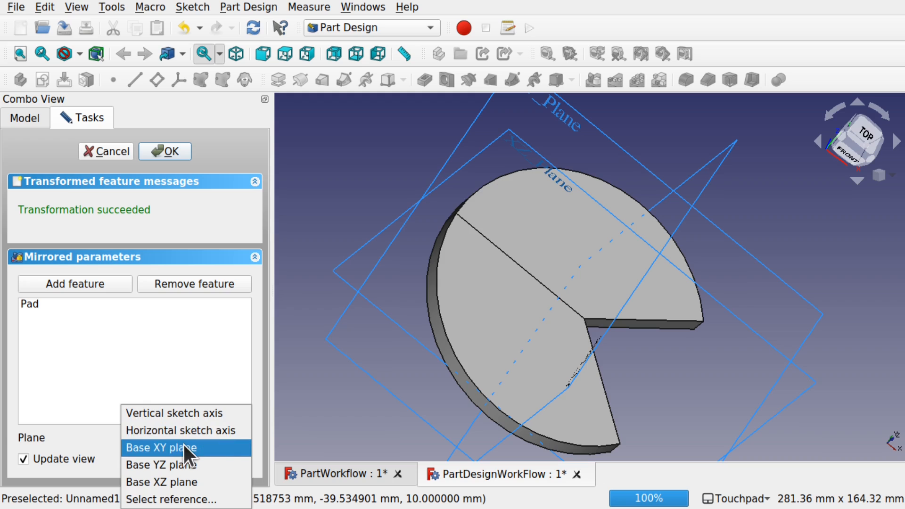
{"action": "left_click", "coordinate": [183, 445]}
{"action": "left_click", "coordinate": [200, 433]}
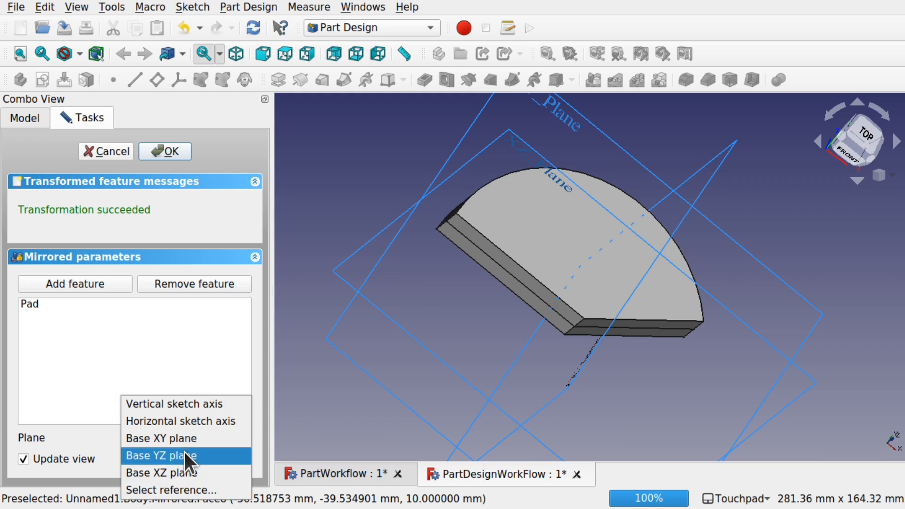
{"action": "left_click", "coordinate": [185, 456]}
{"action": "left_click", "coordinate": [196, 437]}
{"action": "left_click", "coordinate": [178, 454]}
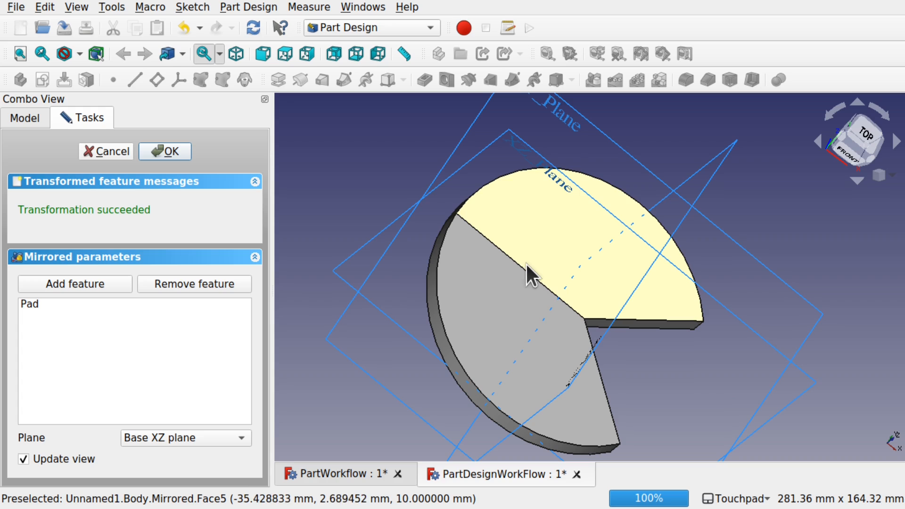
Try the vertical and horizontal sketch axes as the mirror plane for the pad.
{"action": "left_click_drag", "start_coordinate": [536, 270], "coordinate": [438, 310], "text": "alt"}
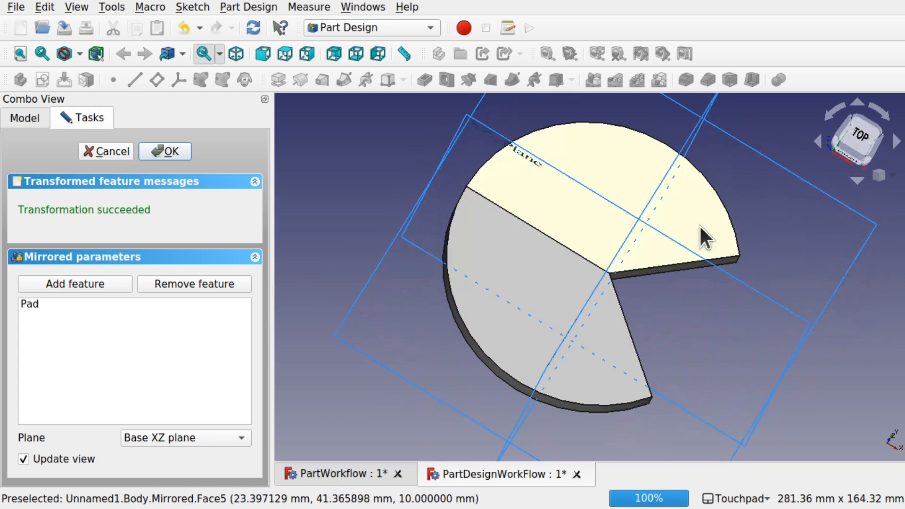
{"action": "left_click_drag", "start_coordinate": [825, 191], "coordinate": [623, 132], "text": "alt"}
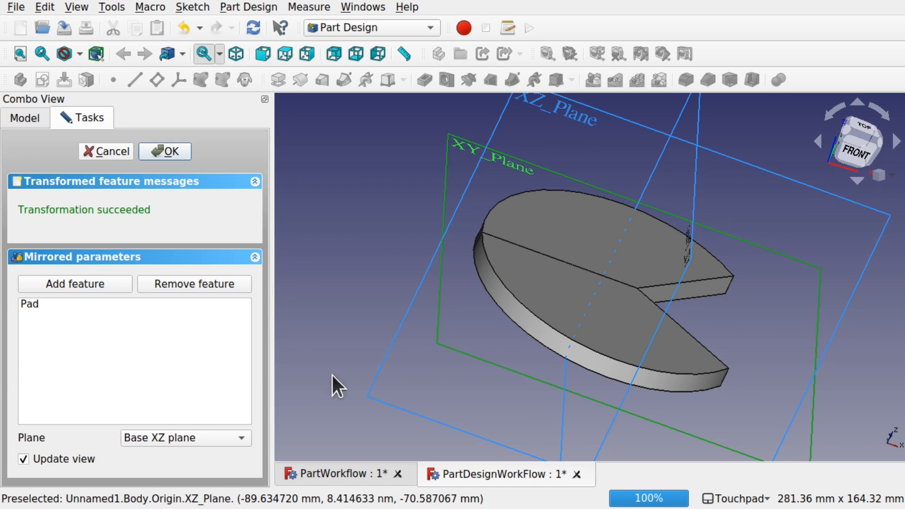
{"action": "left_click", "coordinate": [200, 439]}
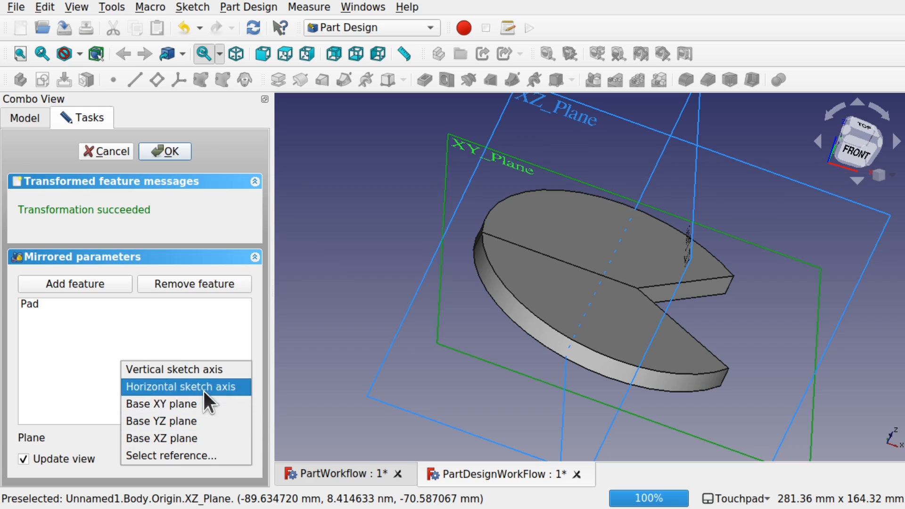
{"action": "left_click", "coordinate": [191, 372]}
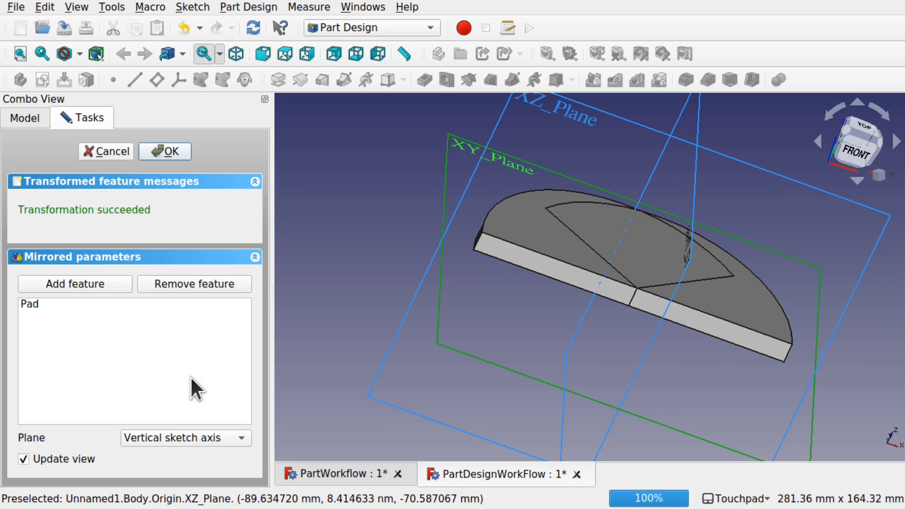
{"action": "left_click", "coordinate": [166, 438]}
{"action": "left_click", "coordinate": [155, 430]}
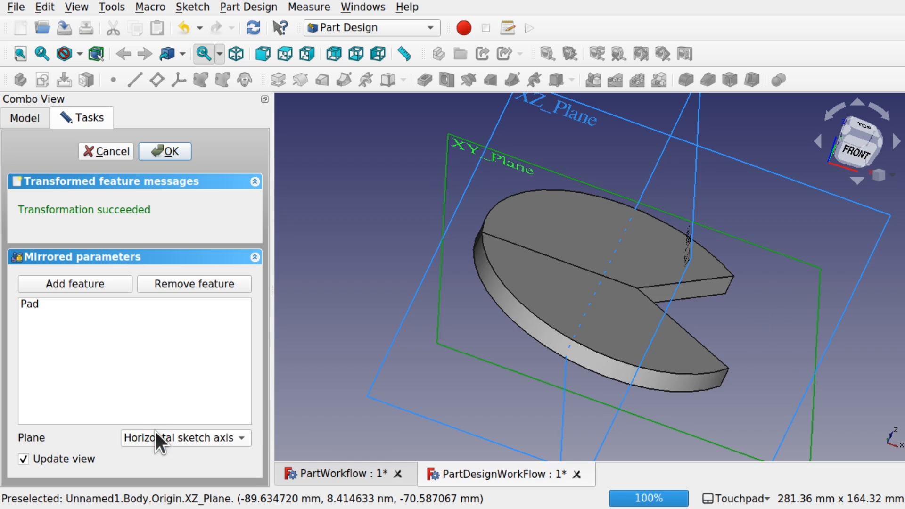
Set the mirror plane to Base XZ plane and accept the mirrored feature.
{"action": "left_click", "coordinate": [156, 432]}
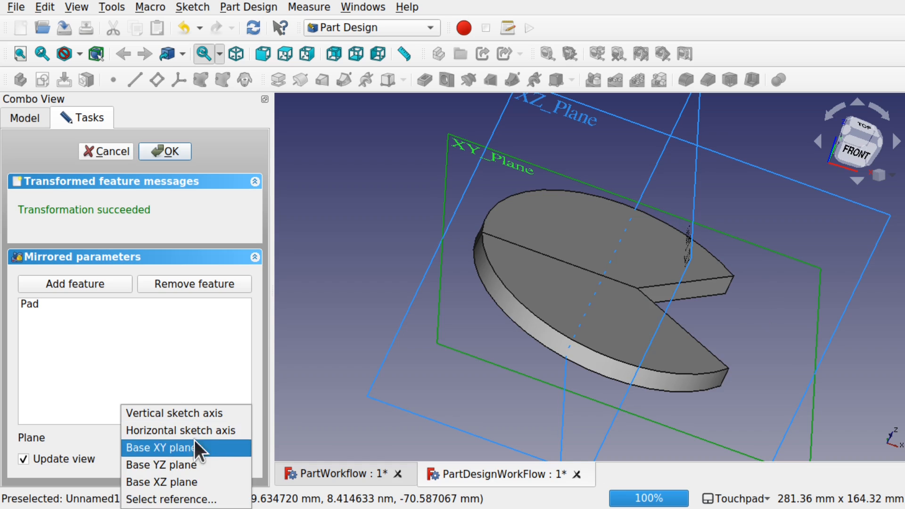
{"action": "left_click", "coordinate": [188, 480]}
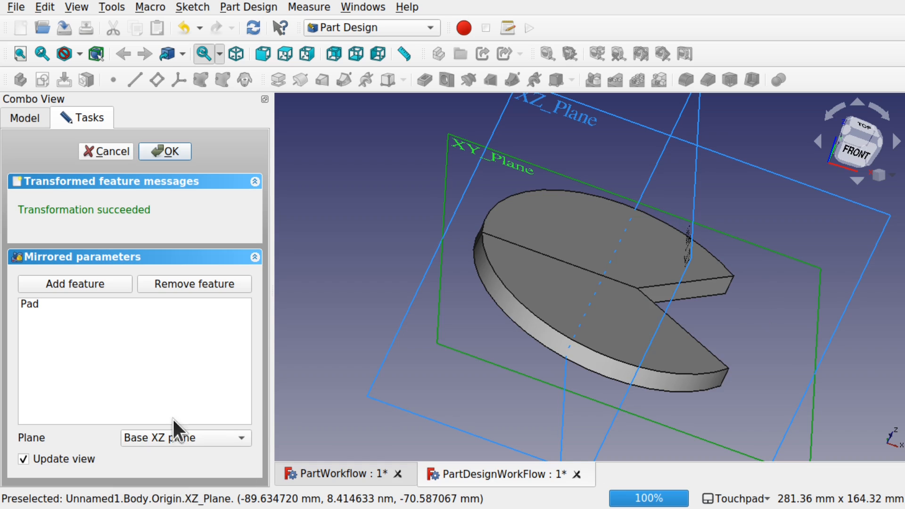
{"action": "left_click_drag", "start_coordinate": [517, 296], "coordinate": [490, 319], "text": "alt"}
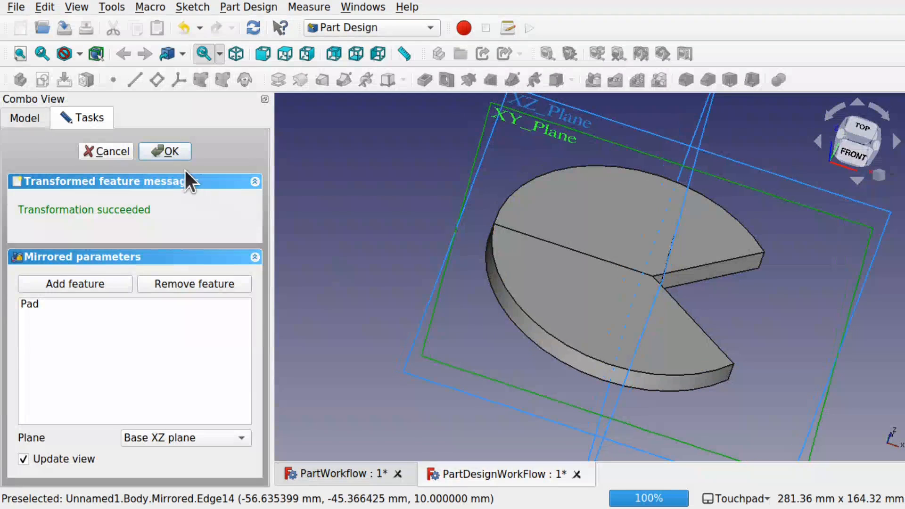
{"action": "left_click", "coordinate": [167, 151]}
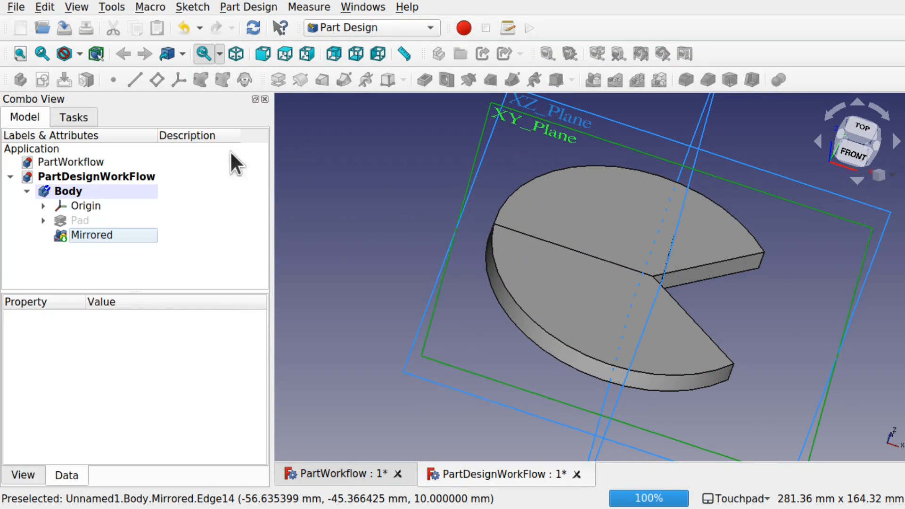
Set the Refine property of the Mirrored feature to true.
{"action": "left_click_drag", "start_coordinate": [556, 231], "coordinate": [639, 217], "text": "alt"}
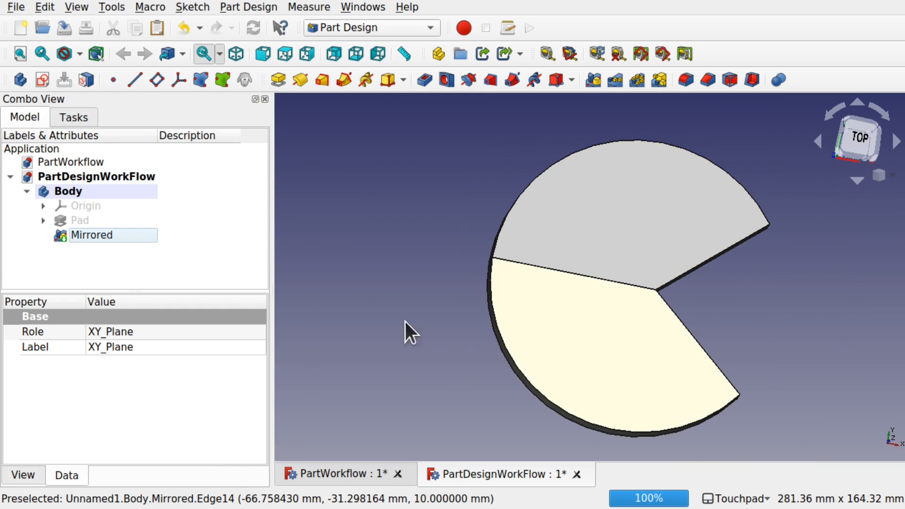
{"action": "left_click", "coordinate": [97, 236]}
{"action": "left_click", "coordinate": [109, 409]}
{"action": "left_click", "coordinate": [109, 406]}
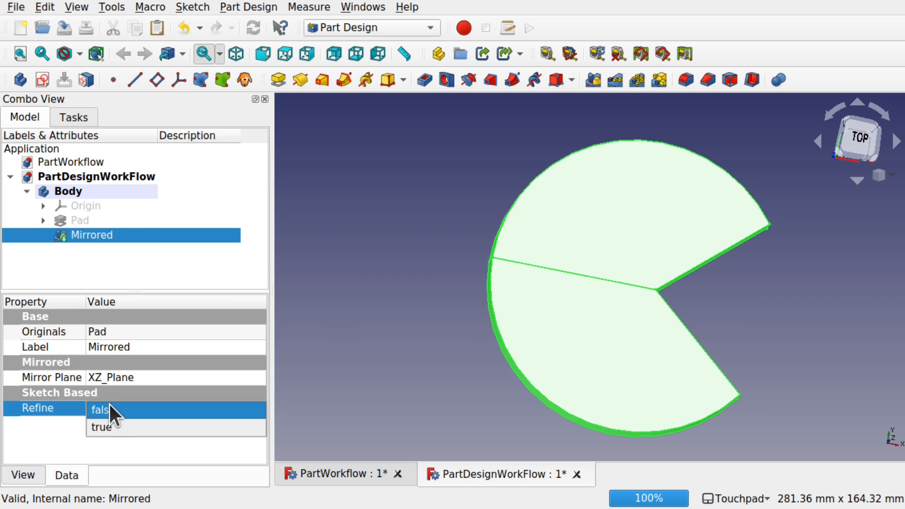
{"action": "left_click", "coordinate": [118, 424]}
{"action": "left_click", "coordinate": [335, 364]}
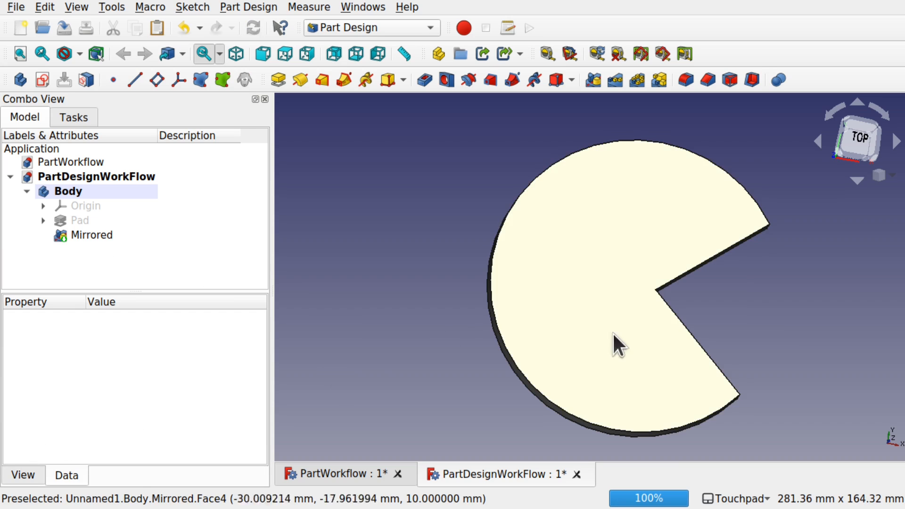
Examine the mirrored body's merged top face from several angles, checking where the two halves meet.
{"action": "left_click_drag", "start_coordinate": [611, 274], "coordinate": [724, 263], "text": "alt"}
{"action": "key", "text": "2"}
{"action": "left_click", "coordinate": [573, 313]}
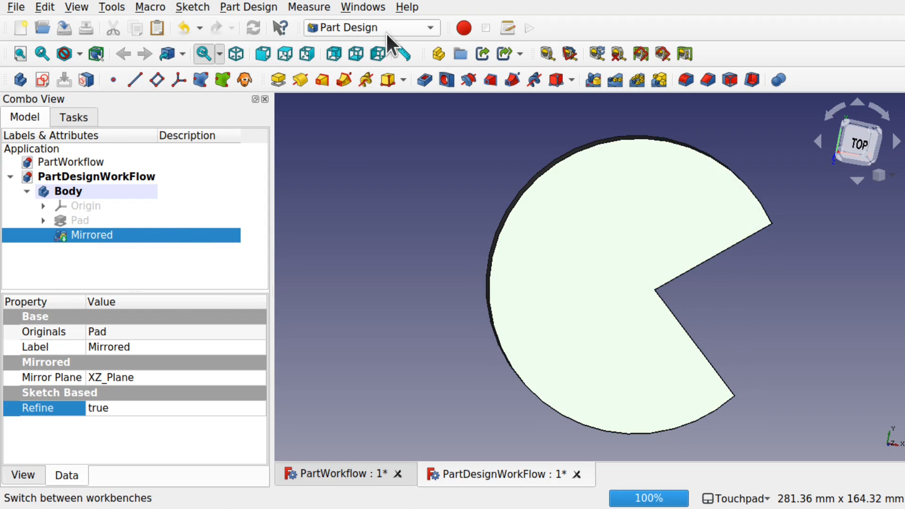
{"action": "left_click", "coordinate": [374, 210]}
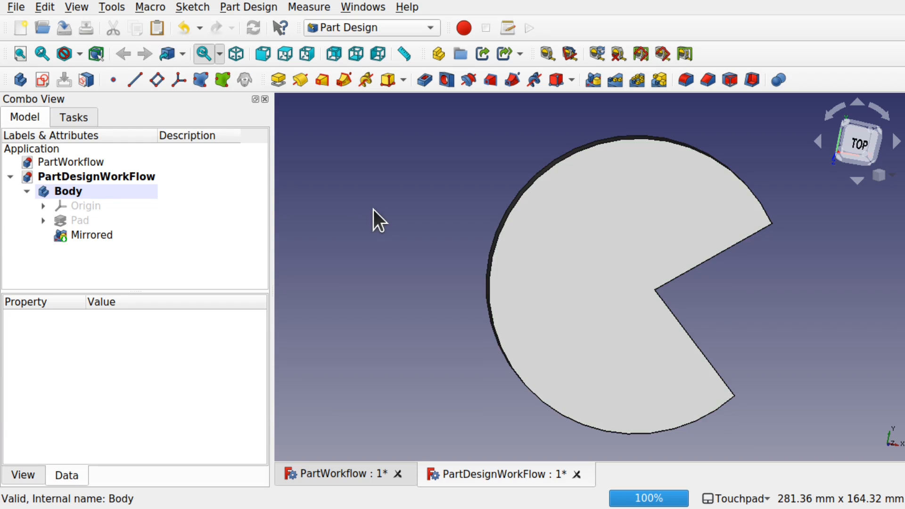
{"action": "left_click", "coordinate": [69, 234]}
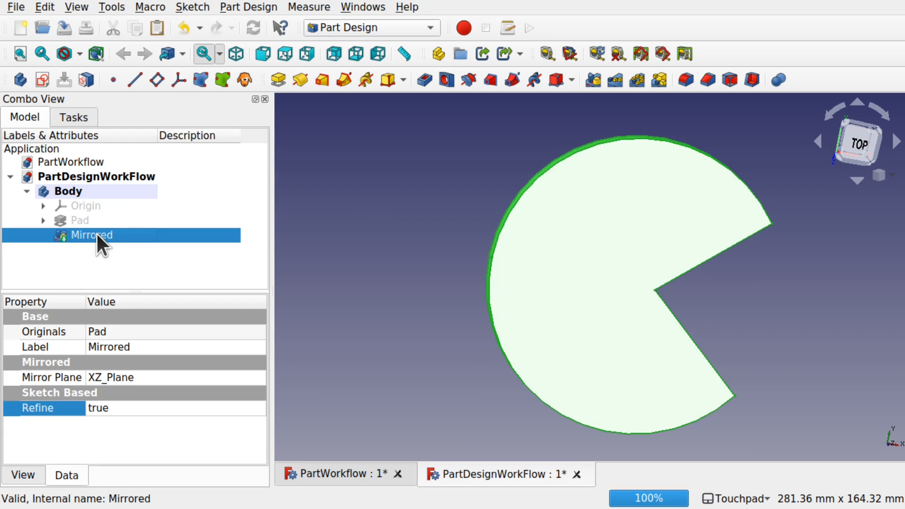
{"action": "left_click_drag", "start_coordinate": [550, 340], "coordinate": [531, 293], "text": "alt"}
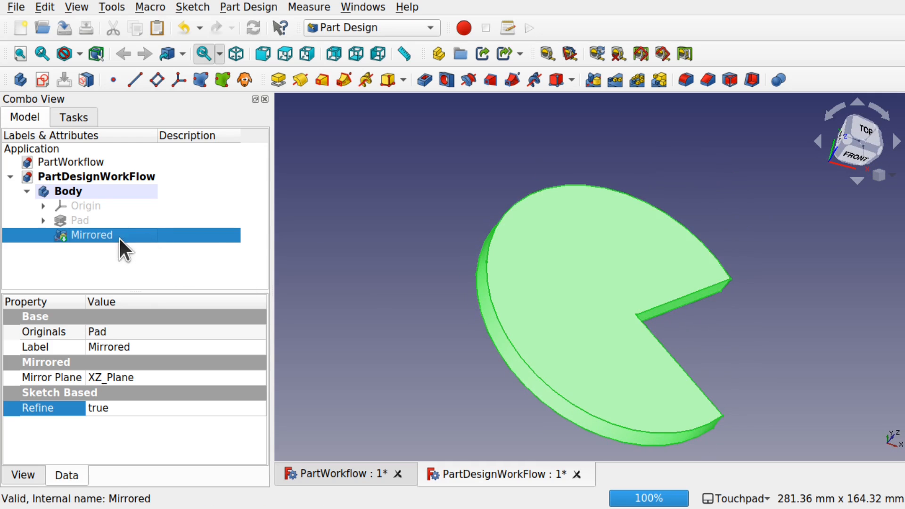
{"action": "key", "text": "2"}
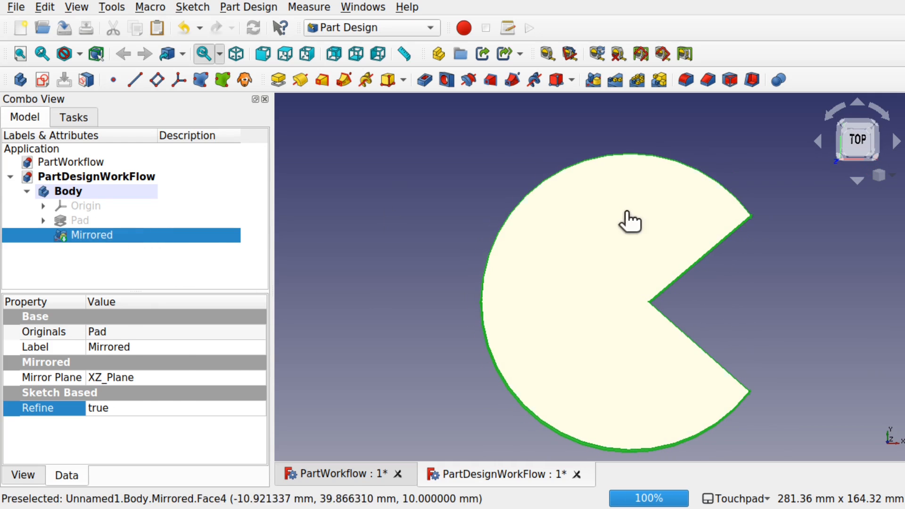
{"action": "left_click", "coordinate": [627, 213]}
{"action": "left_click", "coordinate": [600, 282]}
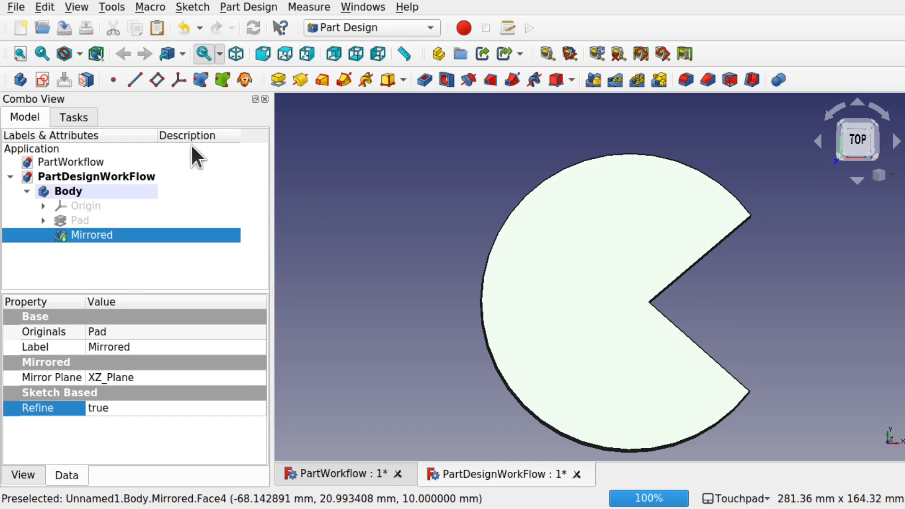
{"action": "left_click", "coordinate": [643, 222]}
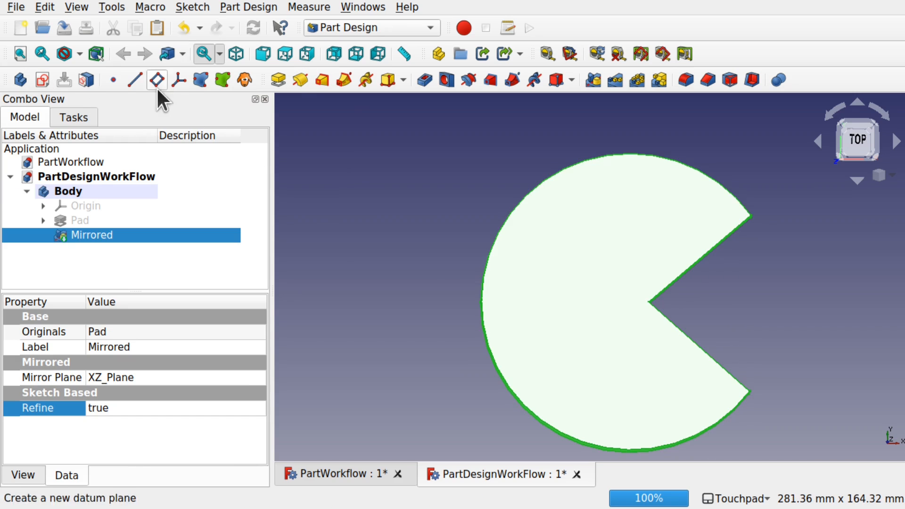
{"action": "left_click", "coordinate": [40, 84]}
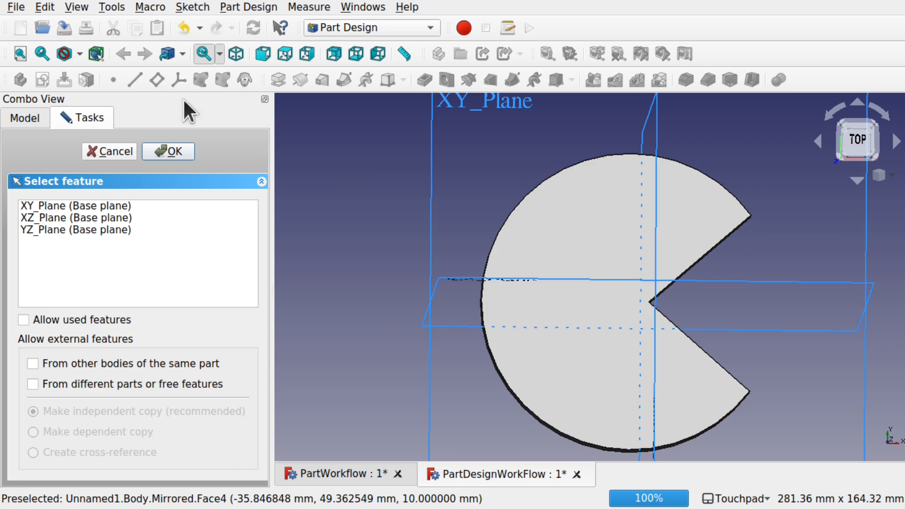
{"action": "left_click", "coordinate": [107, 205]}
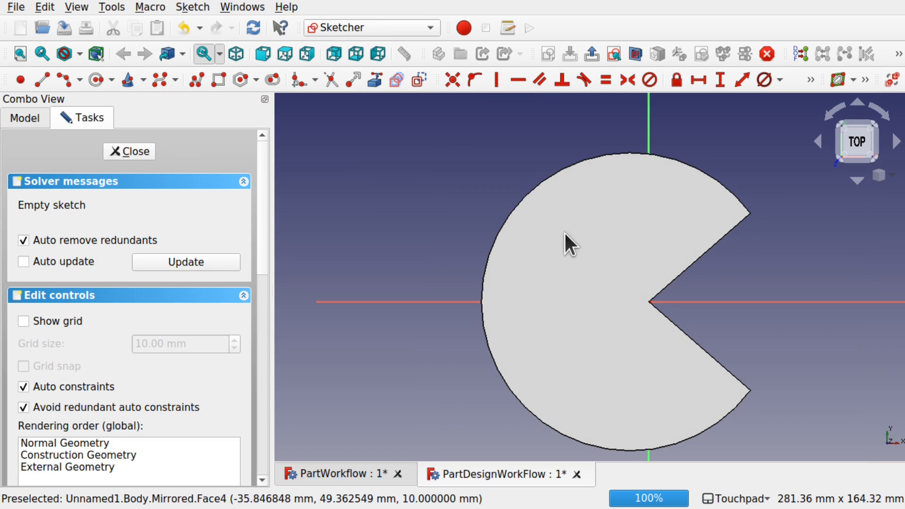
{"action": "left_click", "coordinate": [118, 152]}
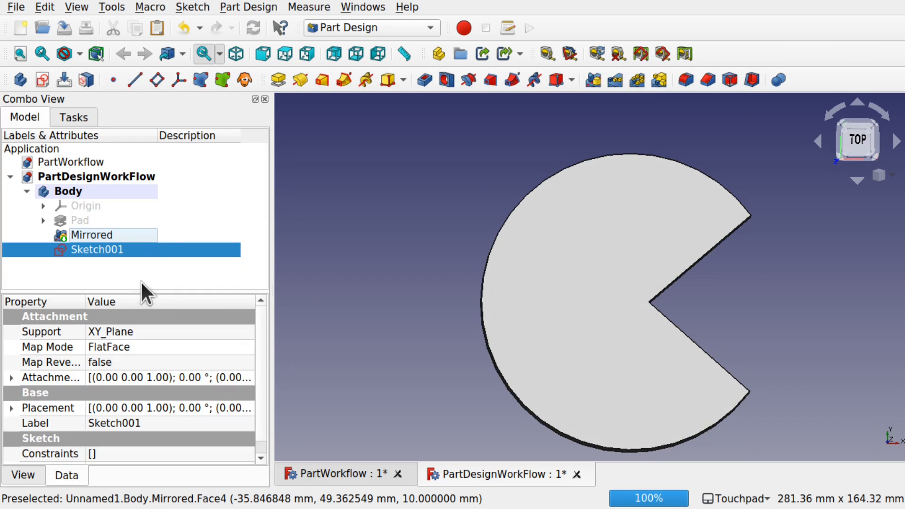
{"action": "key", "text": "Delete"}
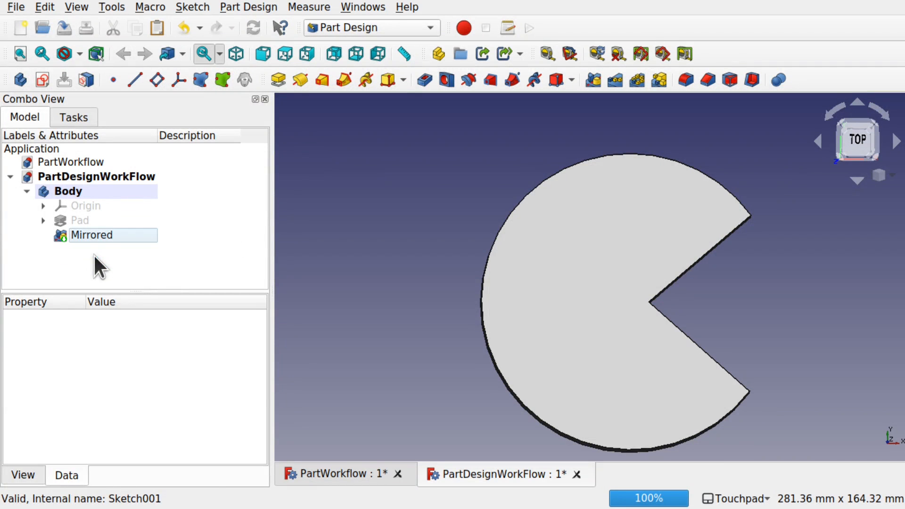
Create a sketch on the disc's top face, draw a small circle above the wedge-shaped opening, and close the sketch.
{"action": "left_click", "coordinate": [581, 264]}
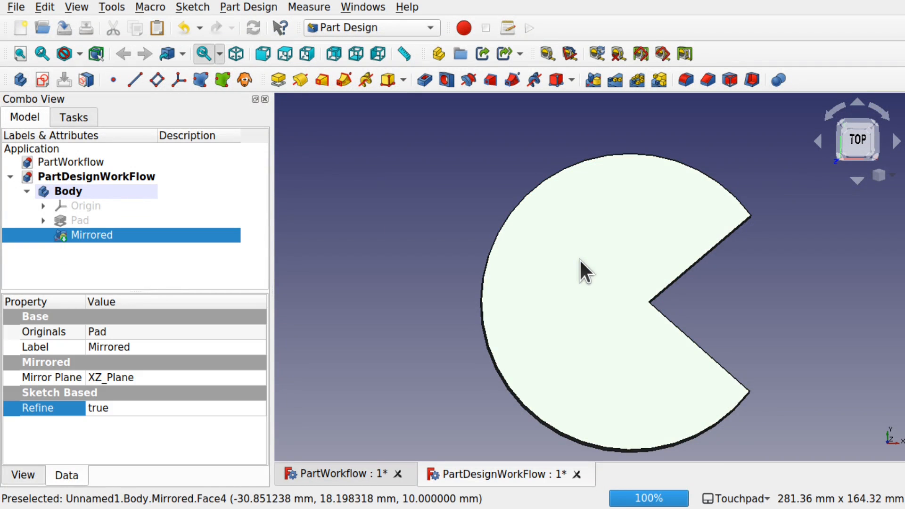
{"action": "left_click", "coordinate": [41, 81]}
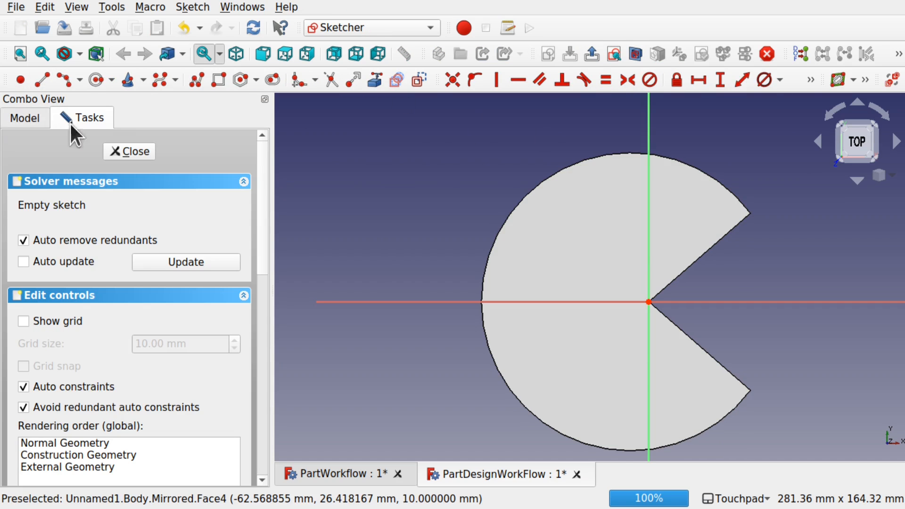
{"action": "left_click", "coordinate": [94, 80]}
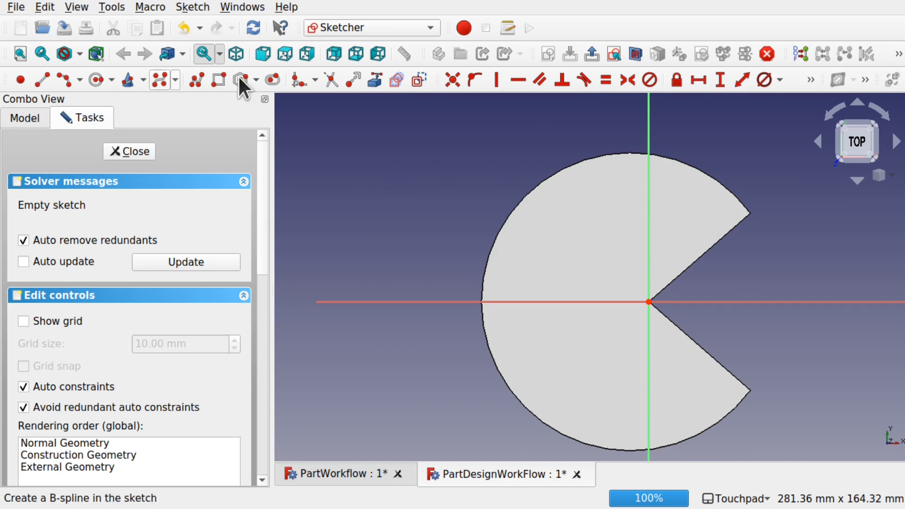
{"action": "left_click", "coordinate": [670, 215]}
{"action": "left_click", "coordinate": [685, 219]}
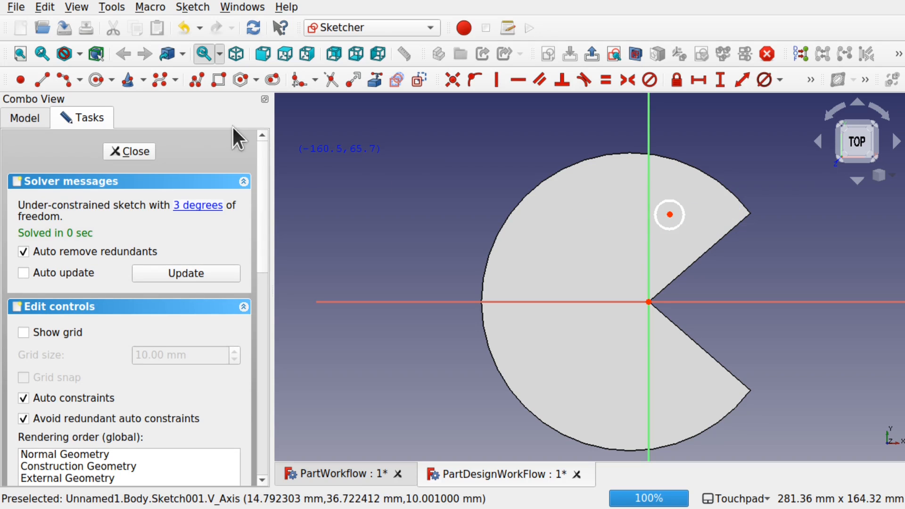
{"action": "left_click", "coordinate": [152, 145]}
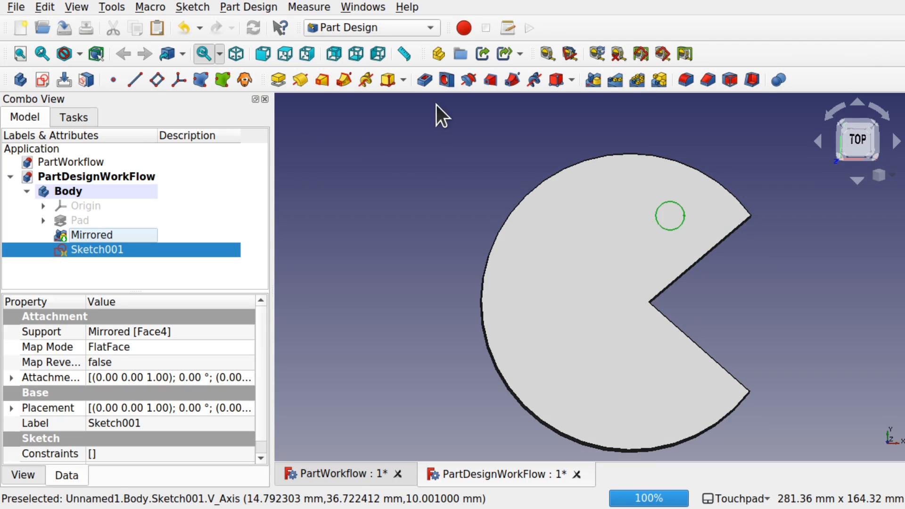
Pocket the circle sketch with the Through all type to cut a hole in the disc.
{"action": "left_click", "coordinate": [427, 84]}
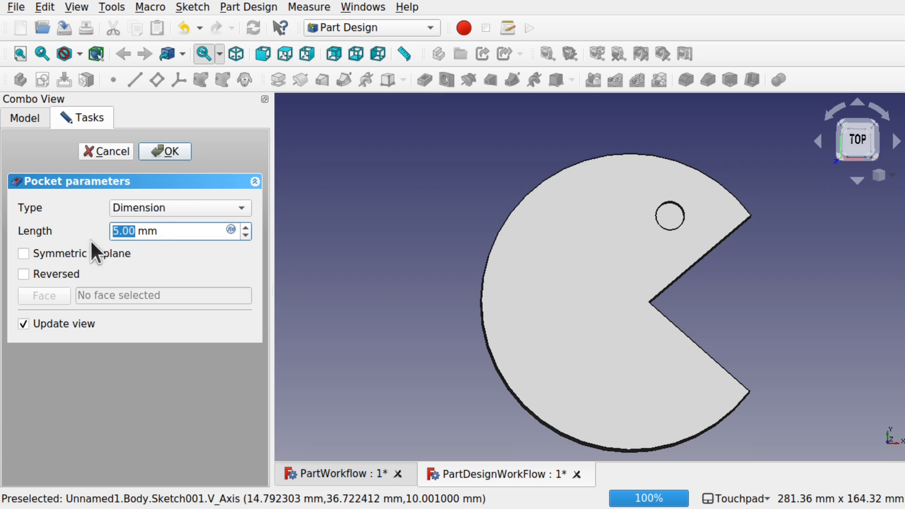
{"action": "left_click", "coordinate": [163, 230]}
{"action": "left_click", "coordinate": [153, 208]}
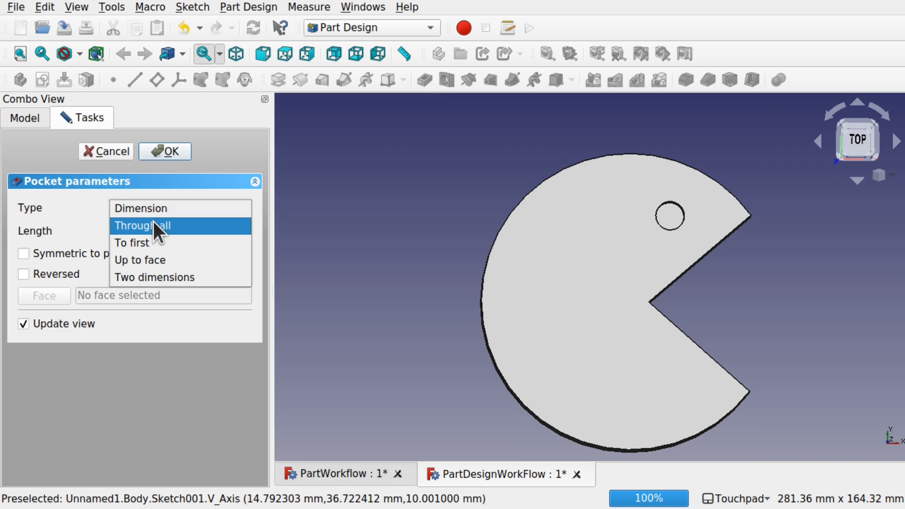
{"action": "left_click", "coordinate": [153, 221]}
{"action": "left_click", "coordinate": [166, 152]}
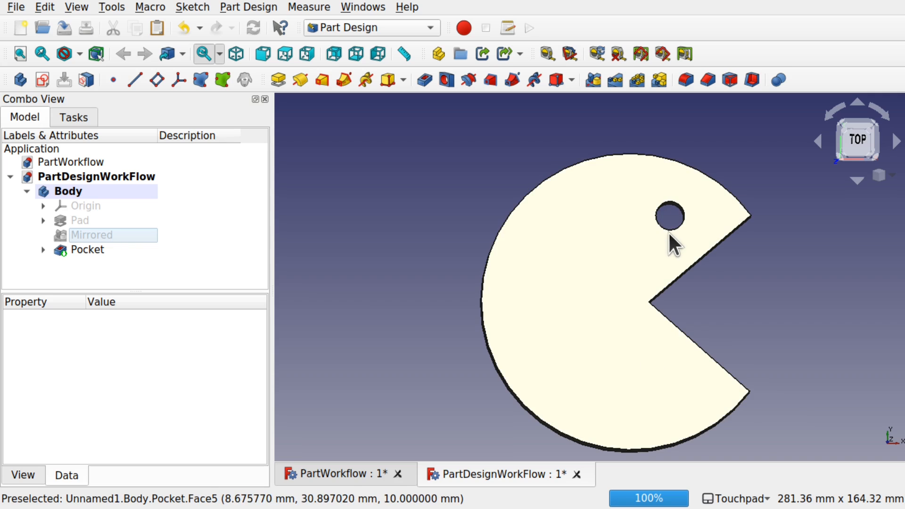
Compare the properties of the Pocket and Mirrored features in the body's model tree.
{"action": "left_click", "coordinate": [86, 244]}
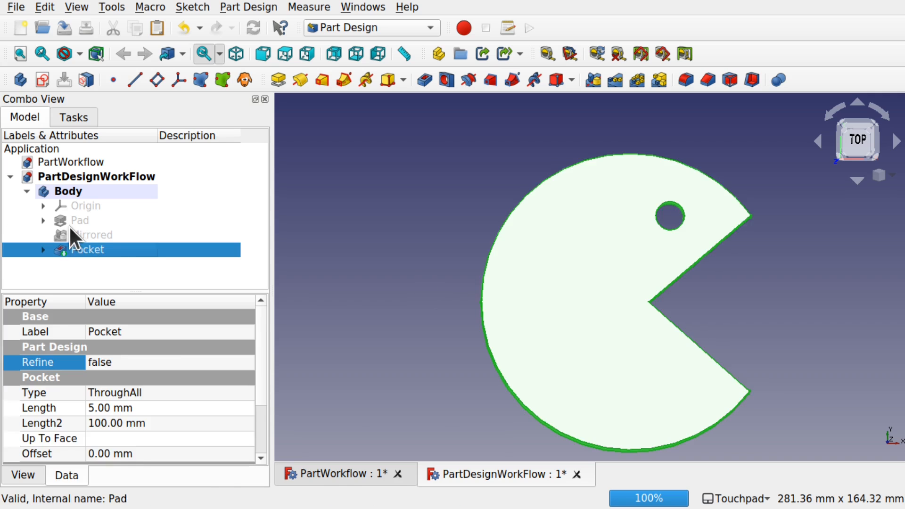
{"action": "left_click", "coordinate": [100, 233]}
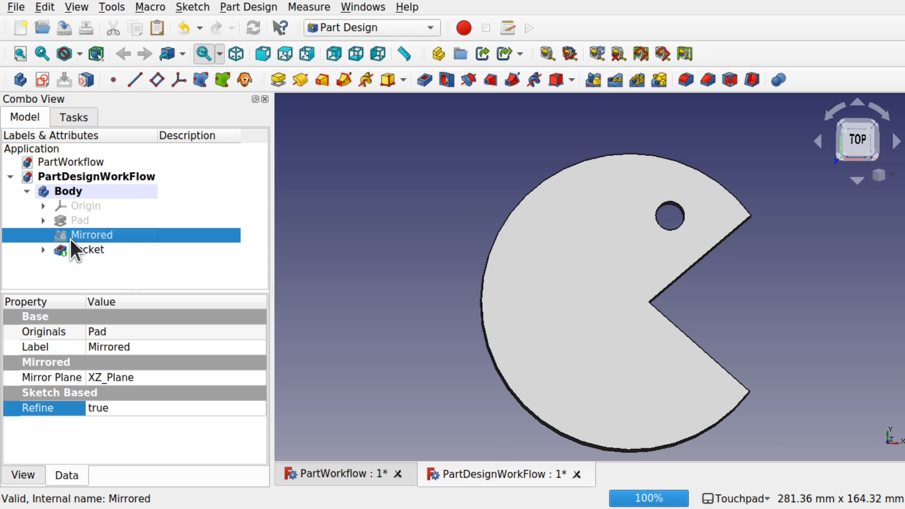
{"action": "left_click", "coordinate": [86, 248]}
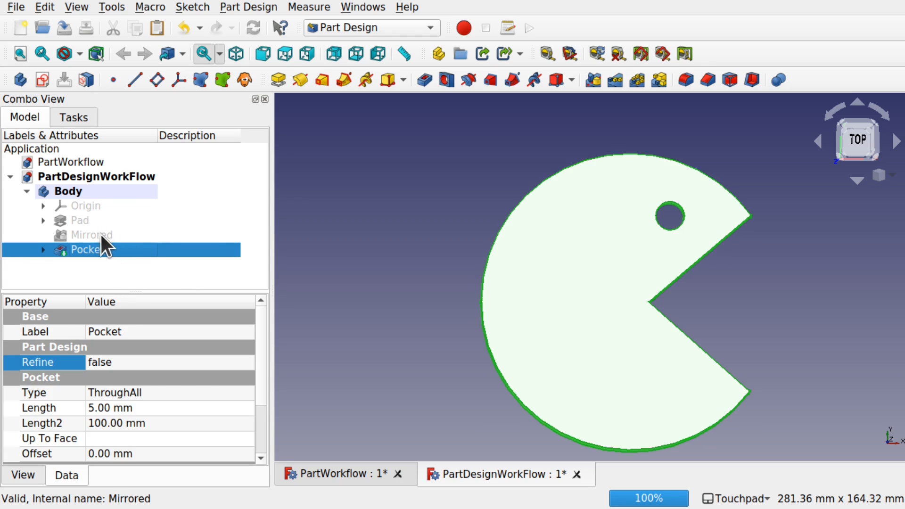
{"action": "left_click", "coordinate": [101, 235]}
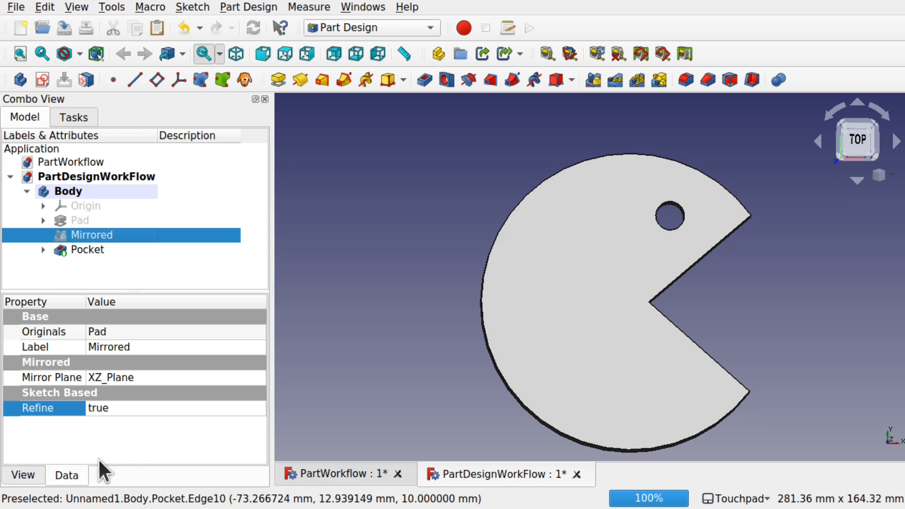
Set the Mirrored feature's Refine property to false and view the disc's top face.
{"action": "left_click", "coordinate": [135, 403]}
{"action": "left_click", "coordinate": [132, 398]}
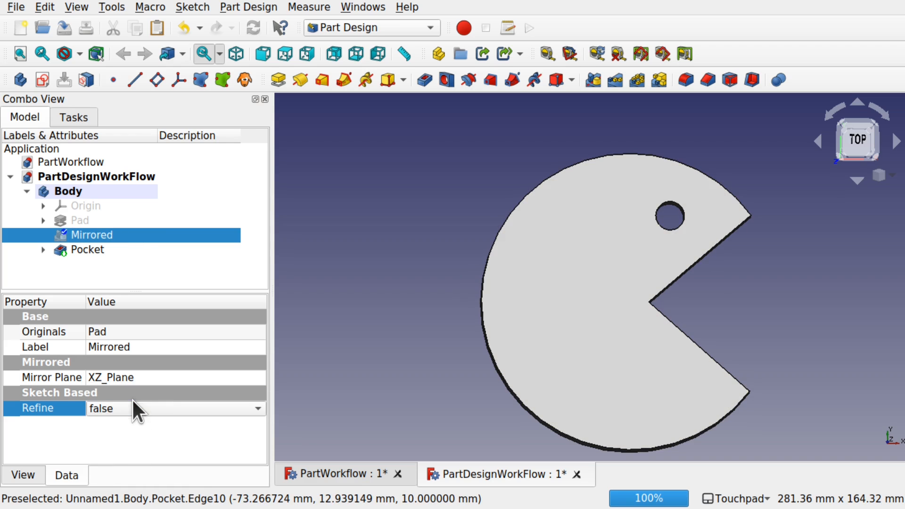
{"action": "left_click", "coordinate": [363, 334]}
{"action": "left_click_drag", "start_coordinate": [703, 354], "coordinate": [587, 357], "text": "alt"}
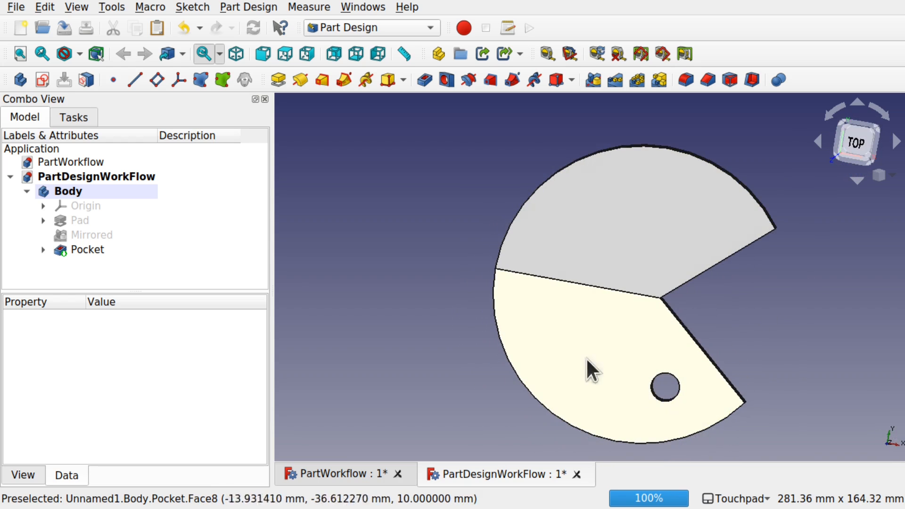
Set the Mirrored feature's Refine property back to true and check the disc's top face.
{"action": "left_click", "coordinate": [79, 250]}
{"action": "left_click", "coordinate": [87, 234]}
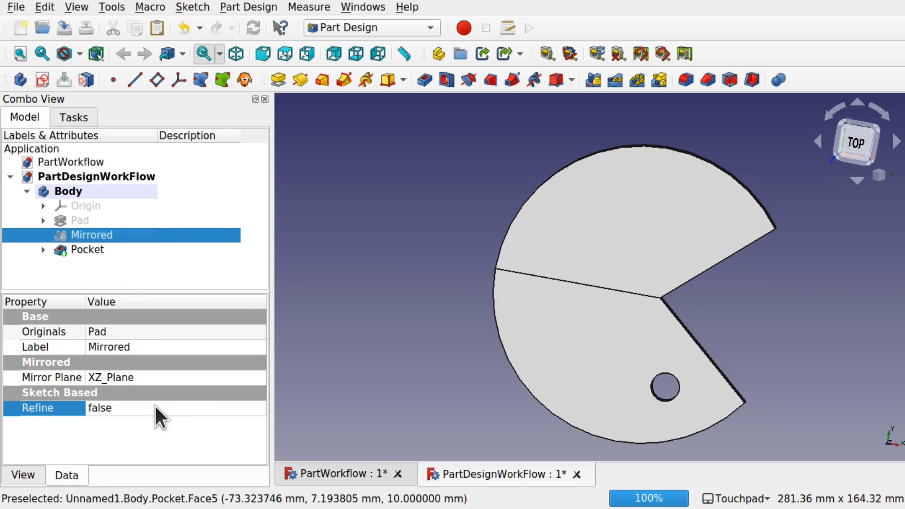
{"action": "left_click", "coordinate": [150, 405]}
{"action": "left_click", "coordinate": [149, 409]}
{"action": "left_click", "coordinate": [150, 424]}
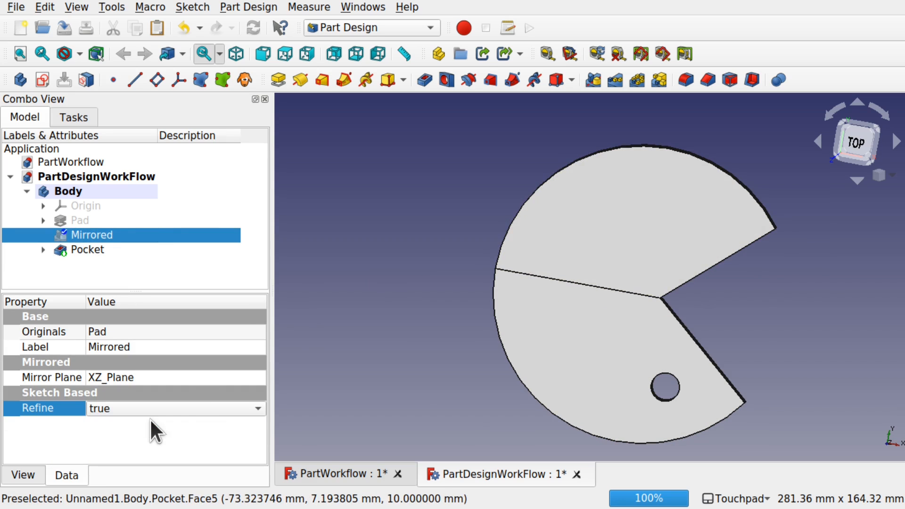
{"action": "left_click", "coordinate": [418, 377]}
{"action": "left_click_drag", "start_coordinate": [666, 351], "coordinate": [658, 329], "text": "alt"}
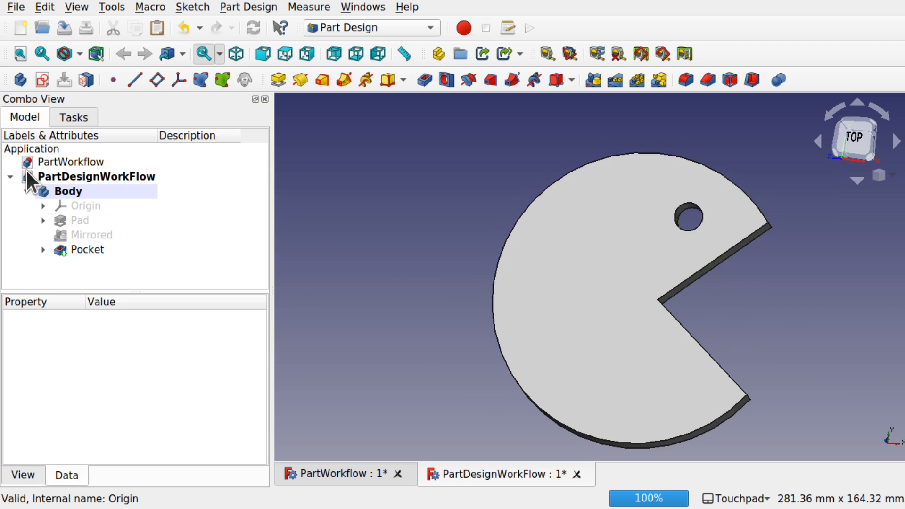
Copy the Pad's sketch with its XY_Plane dependency from PartDesignWorkFlow and paste it into the PartWorkflow document.
{"action": "left_click", "coordinate": [52, 162]}
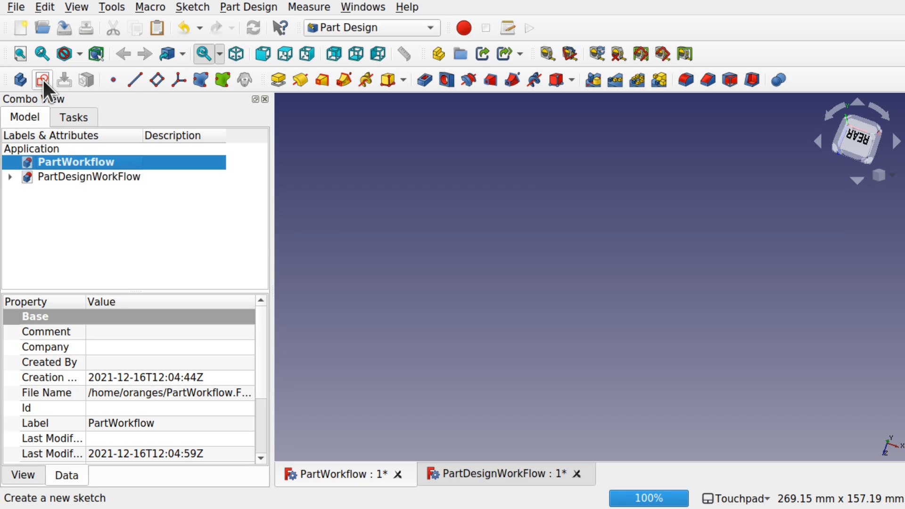
{"action": "left_click", "coordinate": [10, 175]}
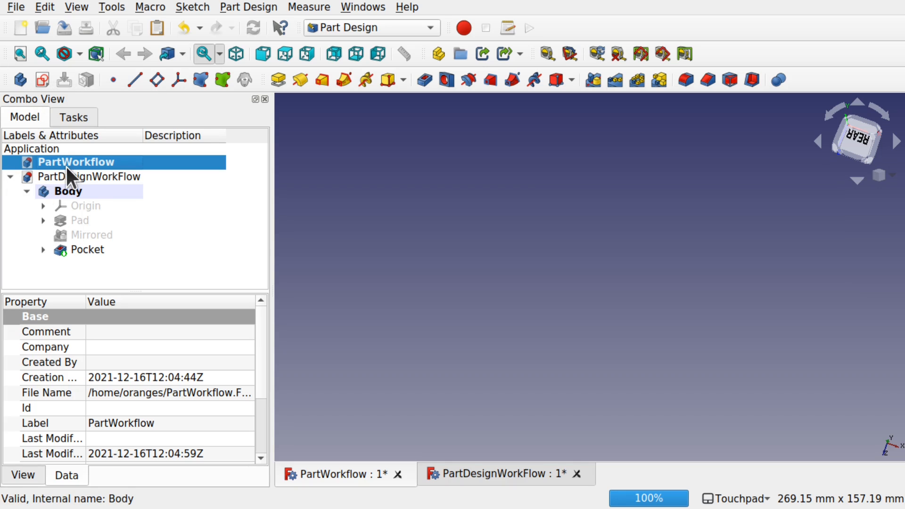
{"action": "left_click", "coordinate": [76, 176]}
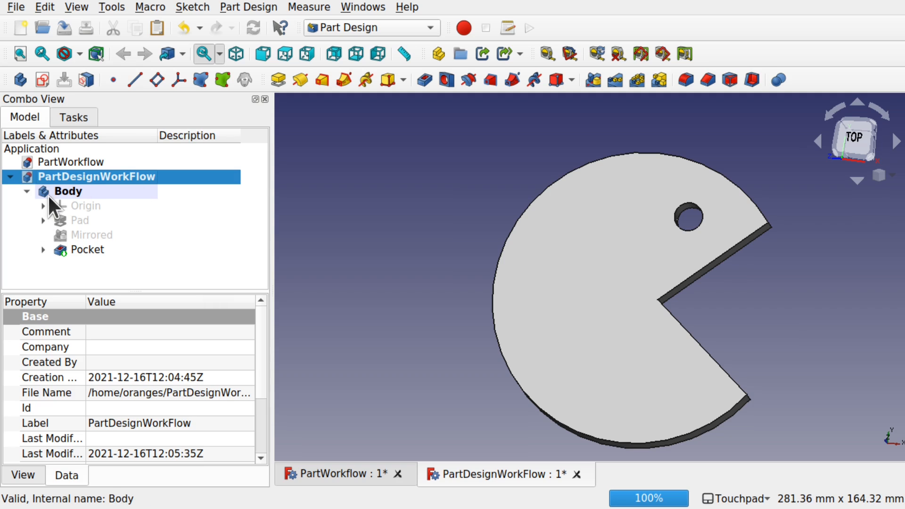
{"action": "left_click", "coordinate": [43, 219]}
{"action": "left_click", "coordinate": [104, 237]}
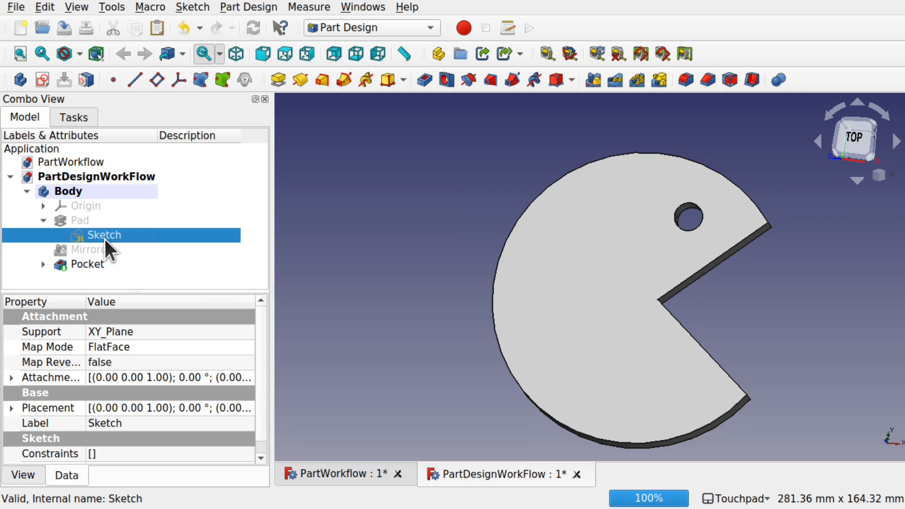
{"action": "key", "text": "ctrl+e"}
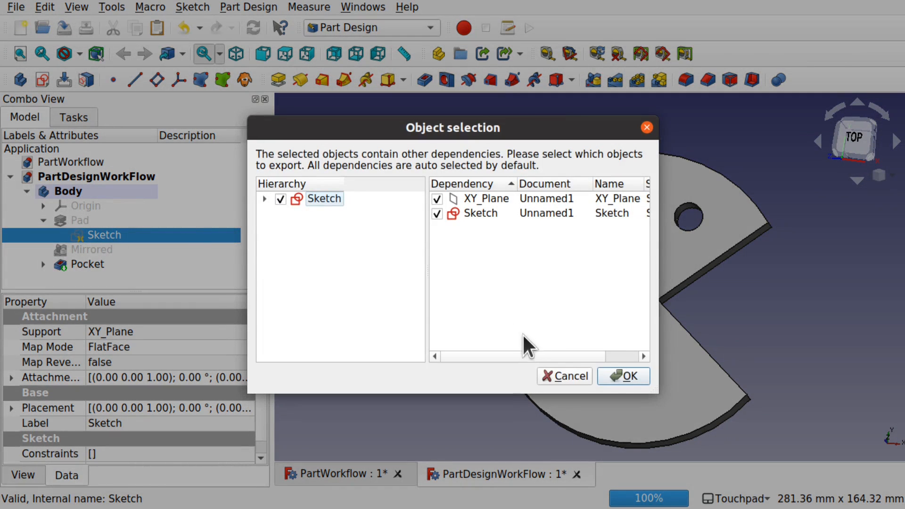
{"action": "left_click", "coordinate": [608, 373]}
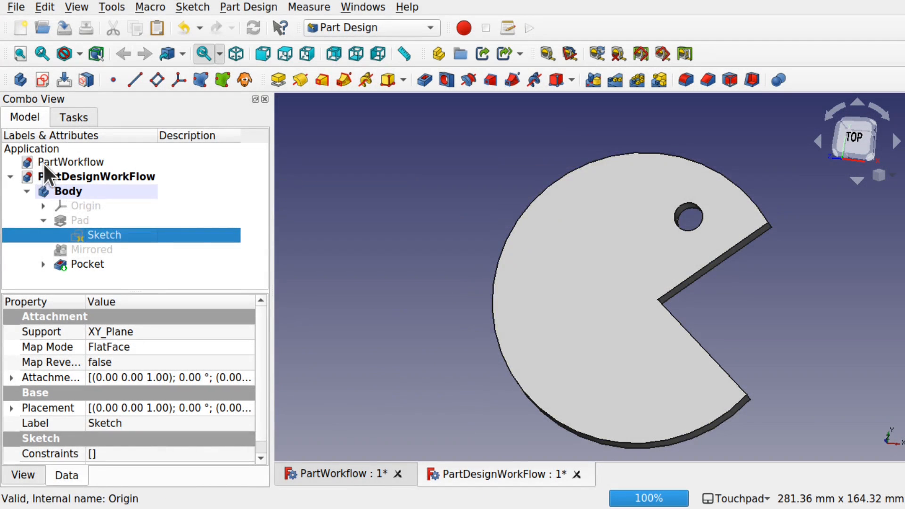
{"action": "left_click", "coordinate": [52, 162]}
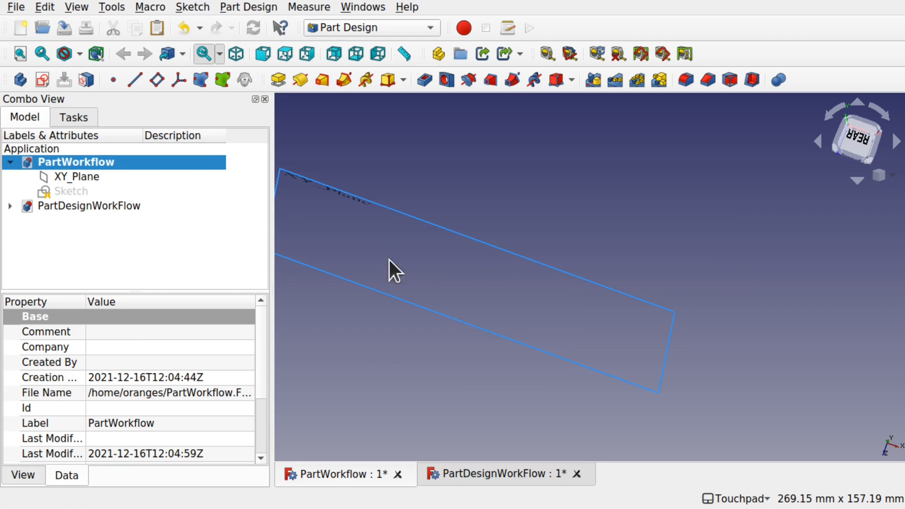
Delete the pasted XY_Plane from PartWorkflow, then make the sketch visible and show it from the top.
{"action": "left_click", "coordinate": [86, 178]}
{"action": "key", "text": "Delete"}
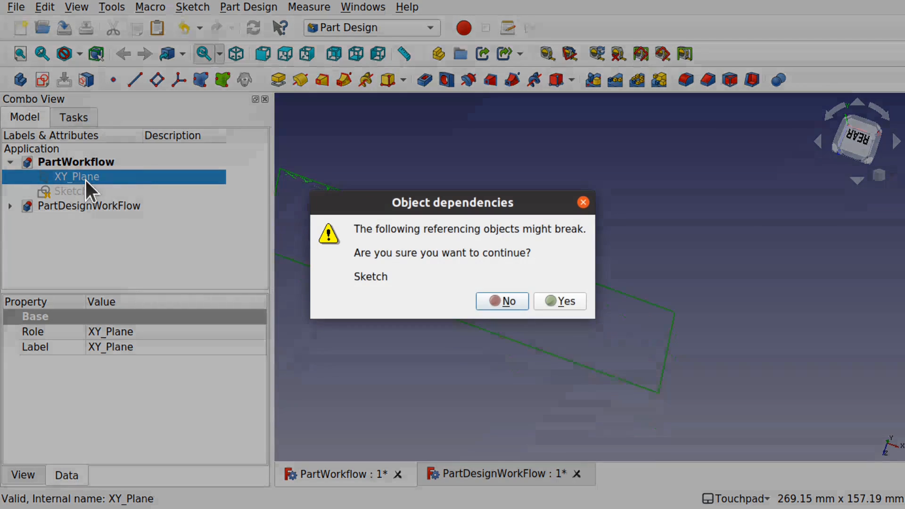
{"action": "left_click", "coordinate": [564, 301]}
{"action": "left_click", "coordinate": [69, 177]}
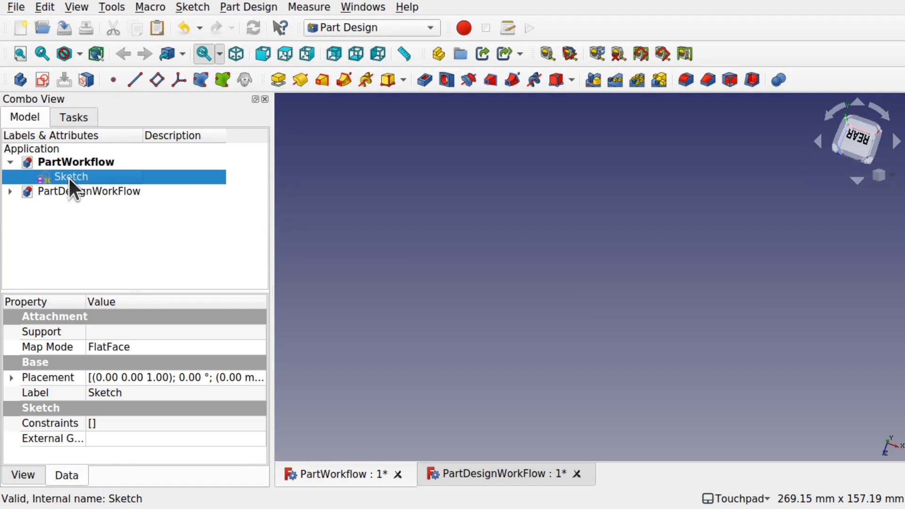
{"action": "key", "text": "space"}
{"action": "mouse_move", "coordinate": [425, 276]}
{"action": "left_mouse_down", "text": "alt"}
{"action": "mouse_move", "coordinate": [489, 236]}
{"action": "mouse_move", "coordinate": [514, 184]}
{"action": "mouse_move", "coordinate": [537, 203]}
{"action": "left_mouse_up", "text": "alt"}
{"action": "left_click", "coordinate": [852, 126]}
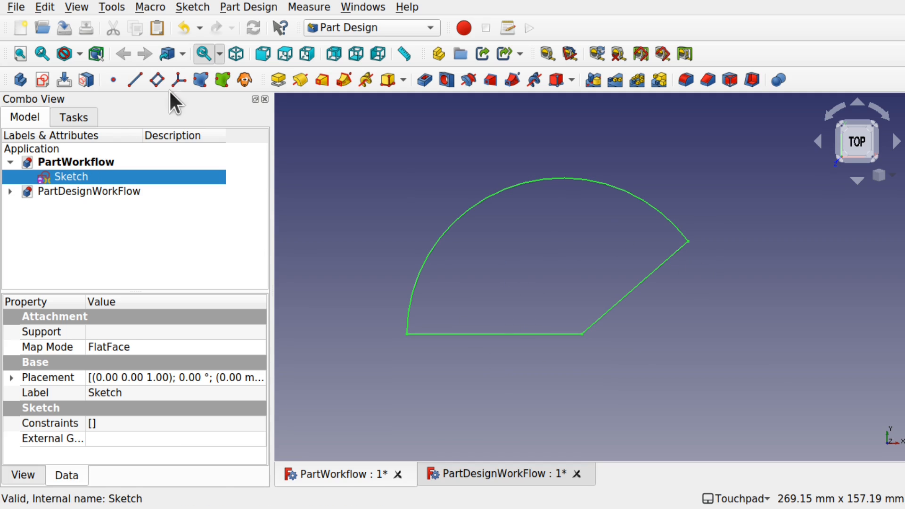
Switch to the Part workbench and extrude the sketch 10 mm along its normal.
{"action": "left_click", "coordinate": [364, 27]}
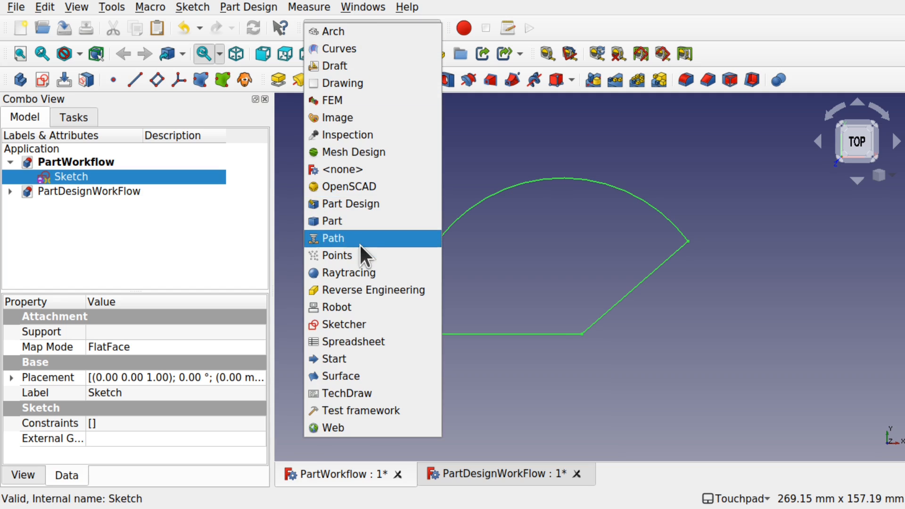
{"action": "left_click", "coordinate": [372, 221]}
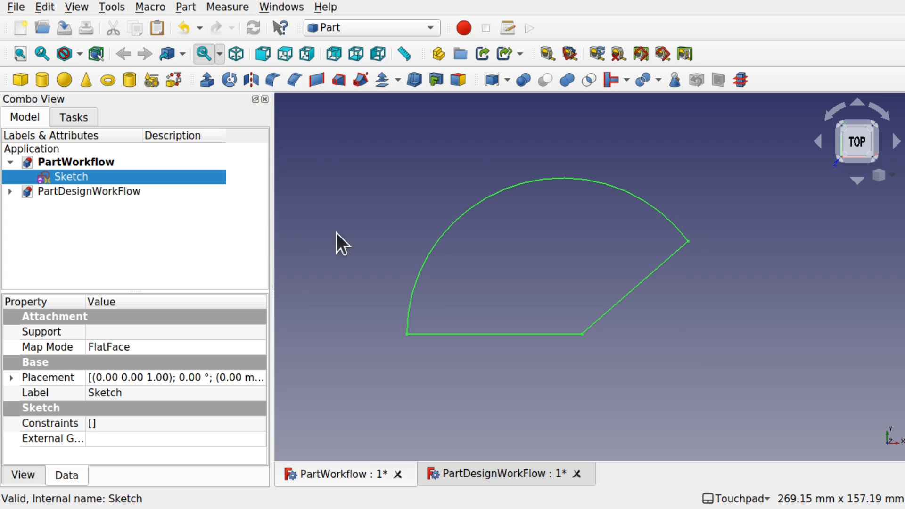
{"action": "left_click", "coordinate": [213, 77]}
{"action": "left_click", "coordinate": [200, 151]}
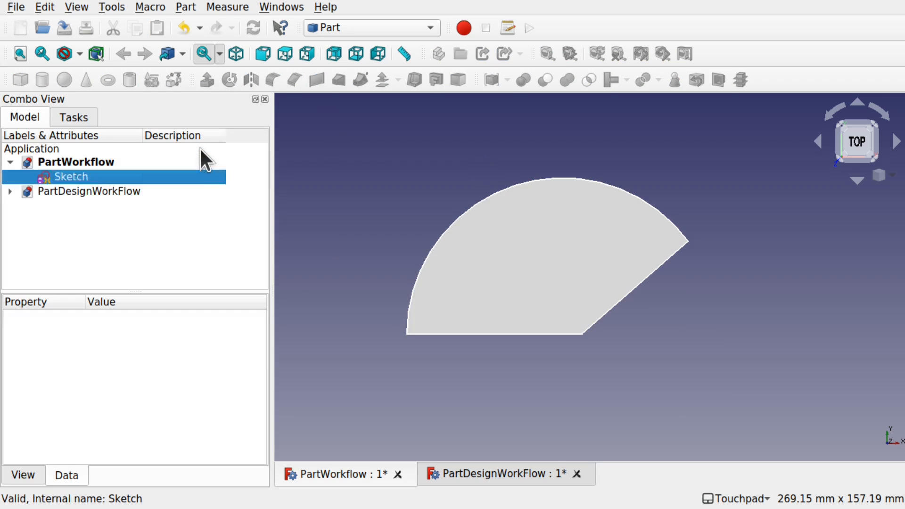
{"action": "left_click", "coordinate": [409, 190]}
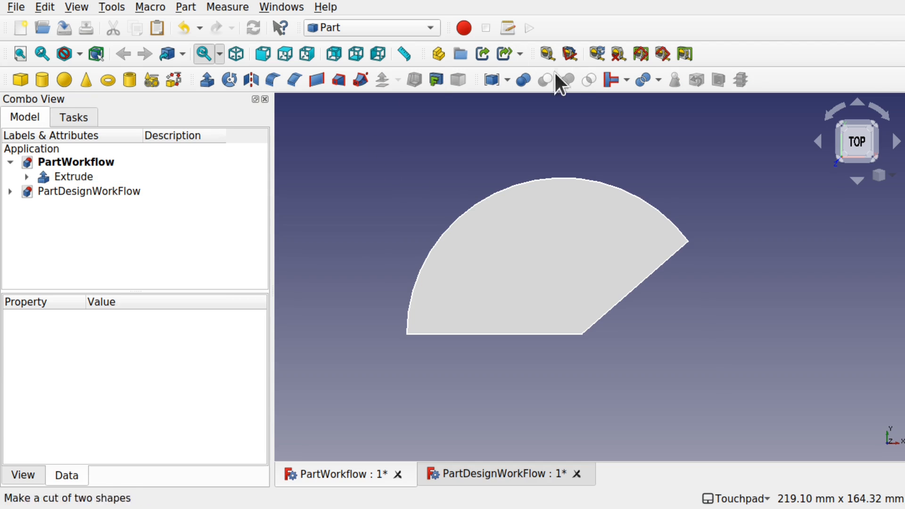
Mirror the extrusion about the XZ plane with the base point at 0, 0, 0.
{"action": "left_click", "coordinate": [67, 173]}
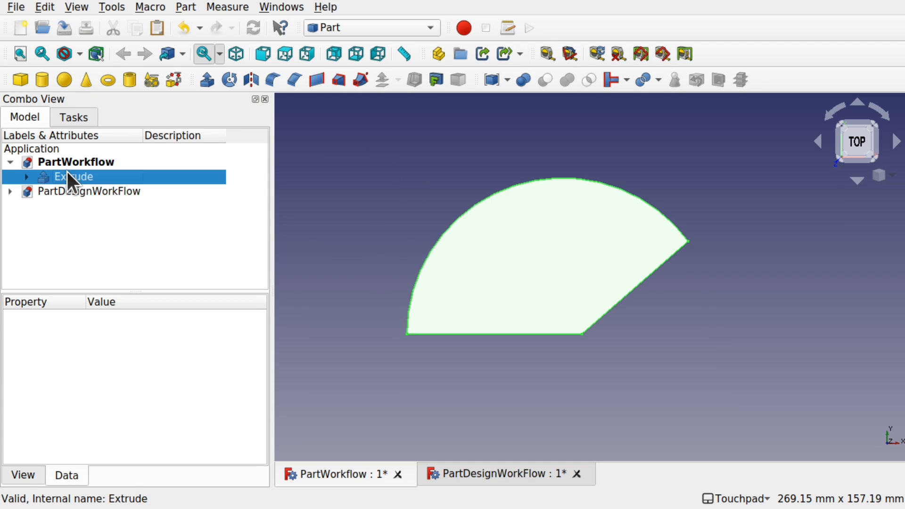
{"action": "left_click", "coordinate": [188, 8]}
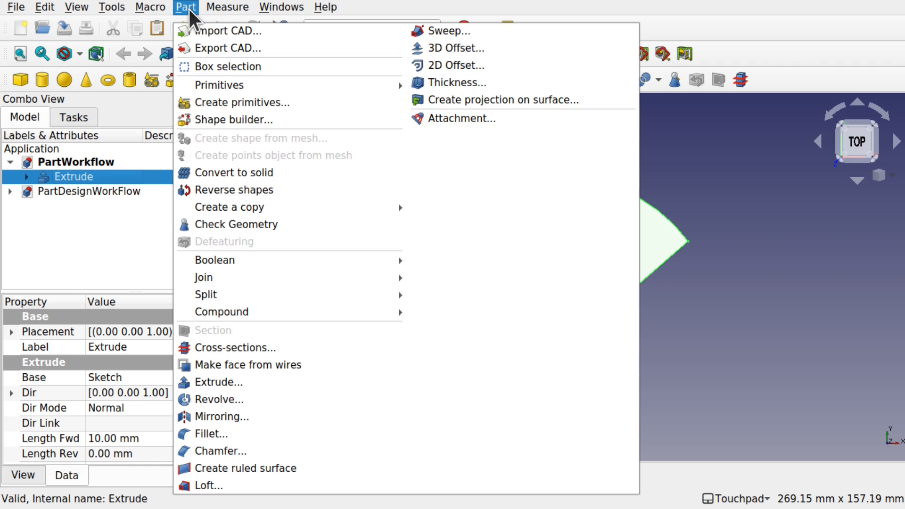
{"action": "left_click", "coordinate": [275, 415]}
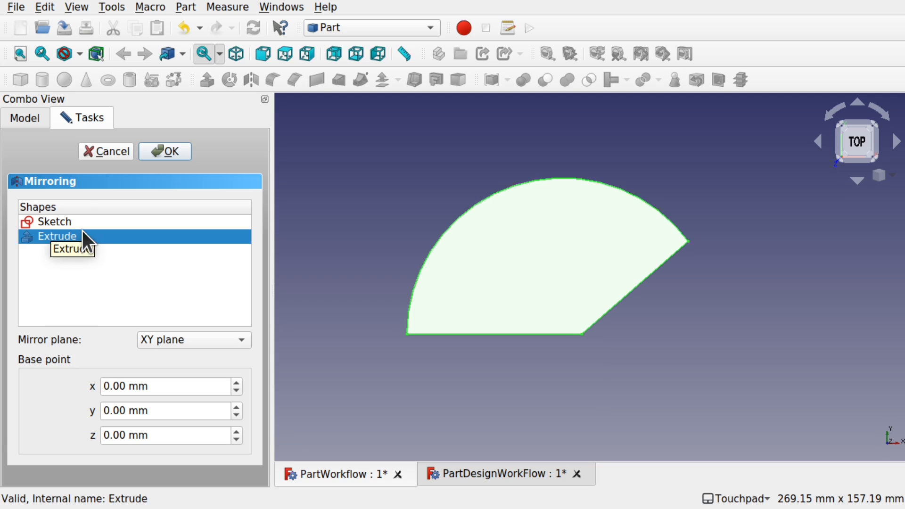
{"action": "left_click_drag", "start_coordinate": [876, 430], "coordinate": [767, 416], "text": "shift"}
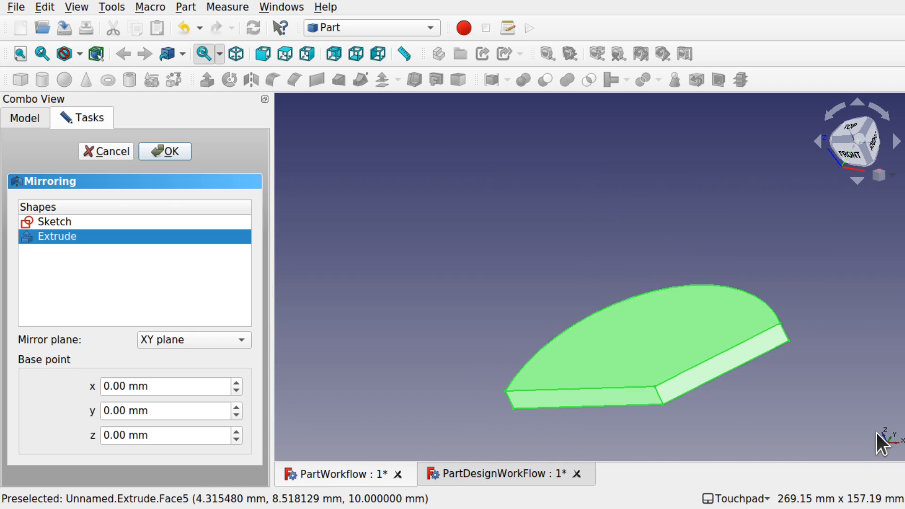
{"action": "left_click_drag", "start_coordinate": [836, 432], "coordinate": [833, 414], "text": "shift"}
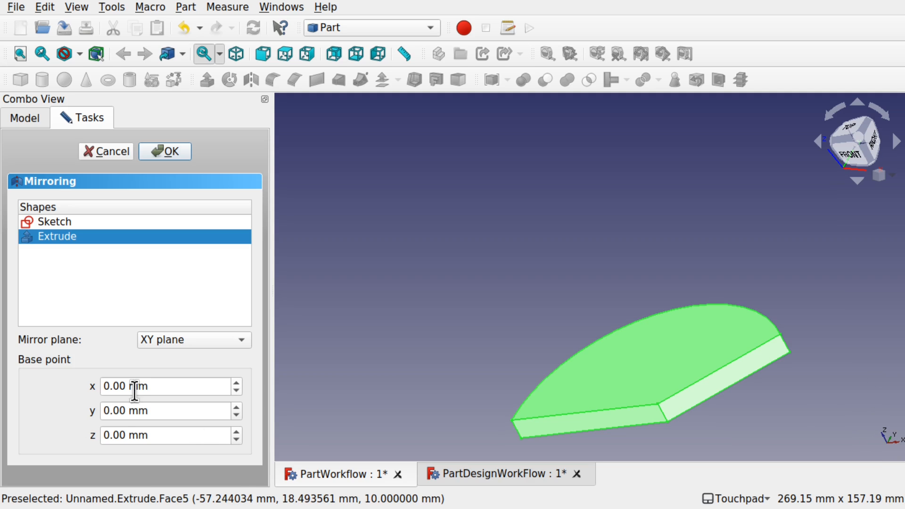
{"action": "left_click", "coordinate": [162, 339]}
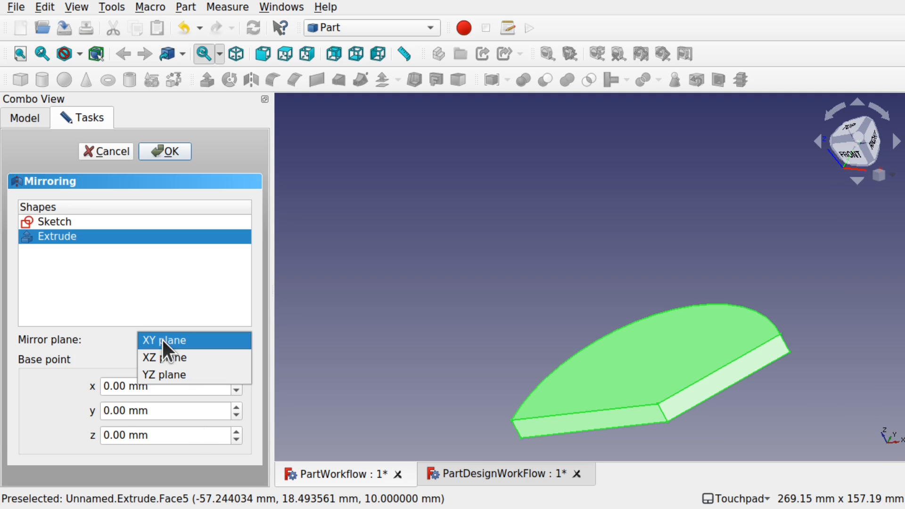
{"action": "left_click", "coordinate": [199, 355]}
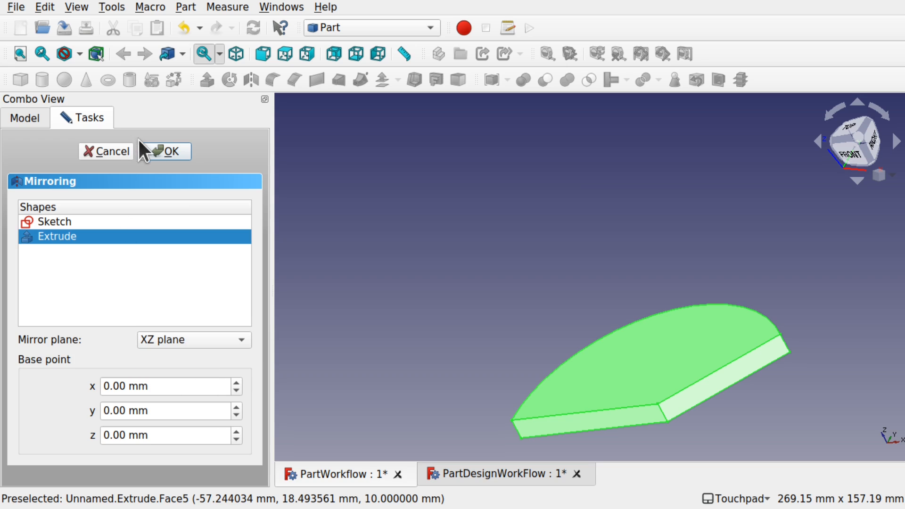
{"action": "left_click", "coordinate": [170, 147]}
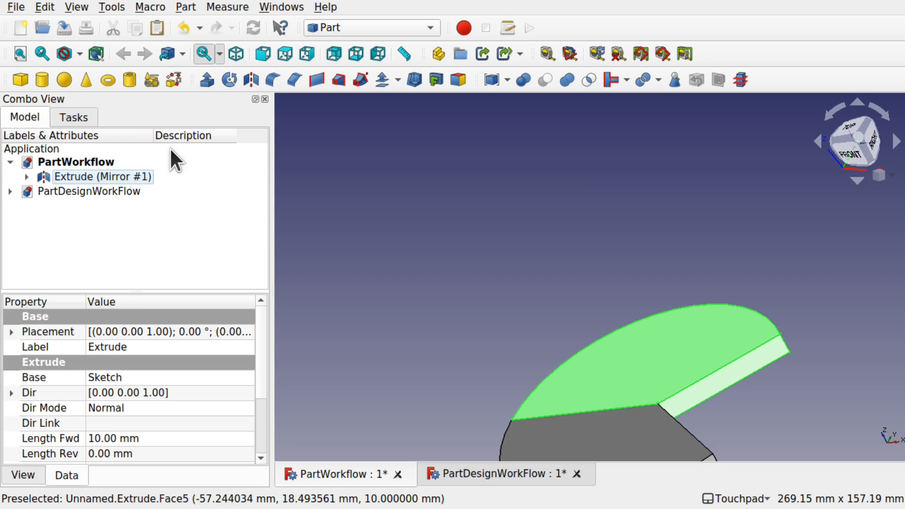
Examine the mirrored half and the source extrusion nested under it, comparing which part of the disc each one forms.
{"action": "scroll", "coordinate": [564, 307], "scroll_direction": "down", "scroll_amount": 3}
{"action": "key", "text": "2"}
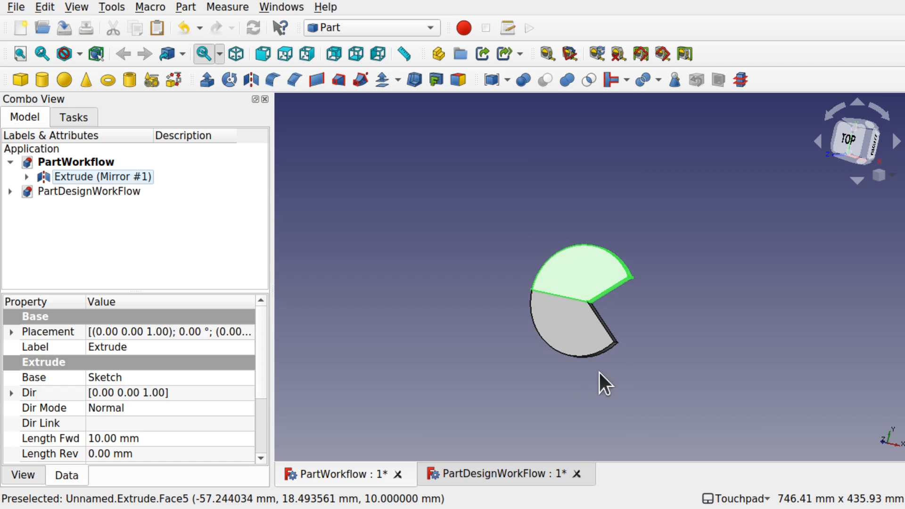
{"action": "left_click", "coordinate": [599, 373]}
{"action": "left_click_drag", "start_coordinate": [589, 316], "coordinate": [578, 291], "text": "shift"}
{"action": "scroll", "coordinate": [579, 294], "scroll_direction": "up", "scroll_amount": 2}
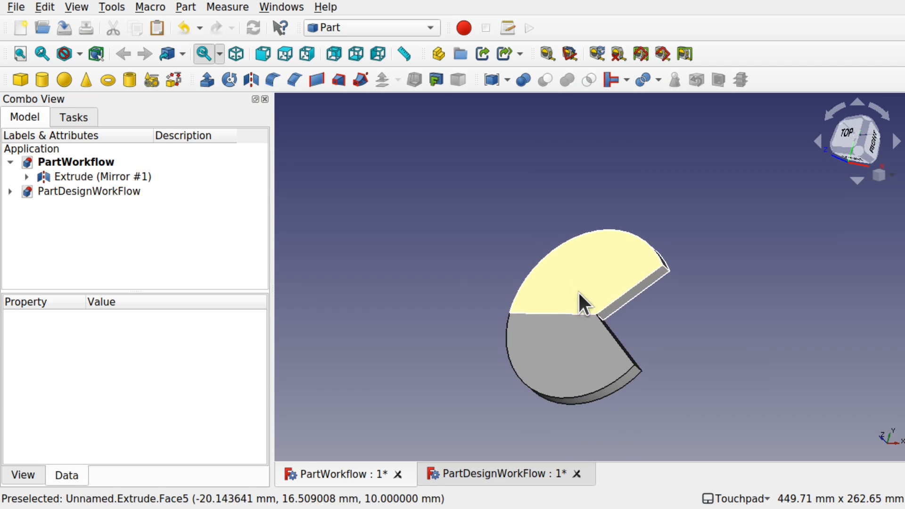
{"action": "left_click", "coordinate": [27, 177]}
{"action": "left_click", "coordinate": [87, 191]}
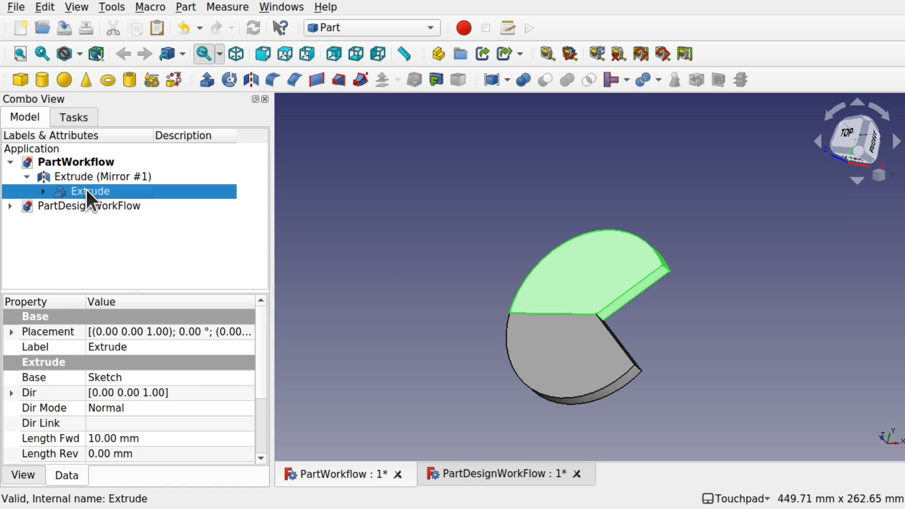
{"action": "left_click", "coordinate": [73, 175]}
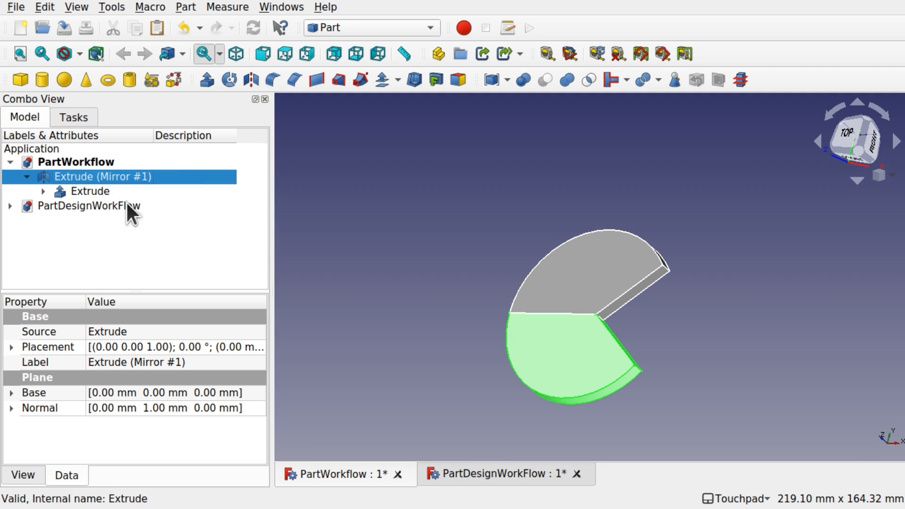
{"action": "left_click", "coordinate": [338, 227]}
Combine the mirrored half and its source extrusion into one solid with a Boolean Union.
{"action": "left_click", "coordinate": [100, 179]}
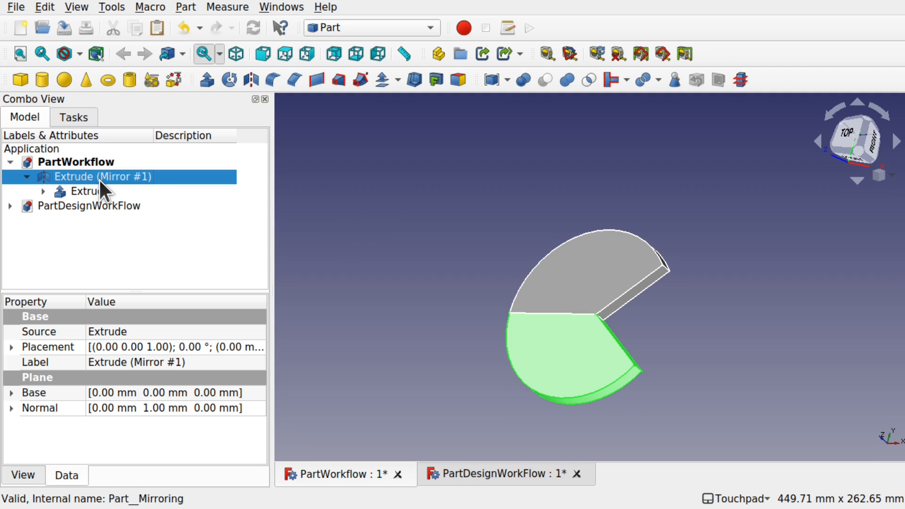
{"action": "left_click", "coordinate": [100, 190], "text": "ctrl"}
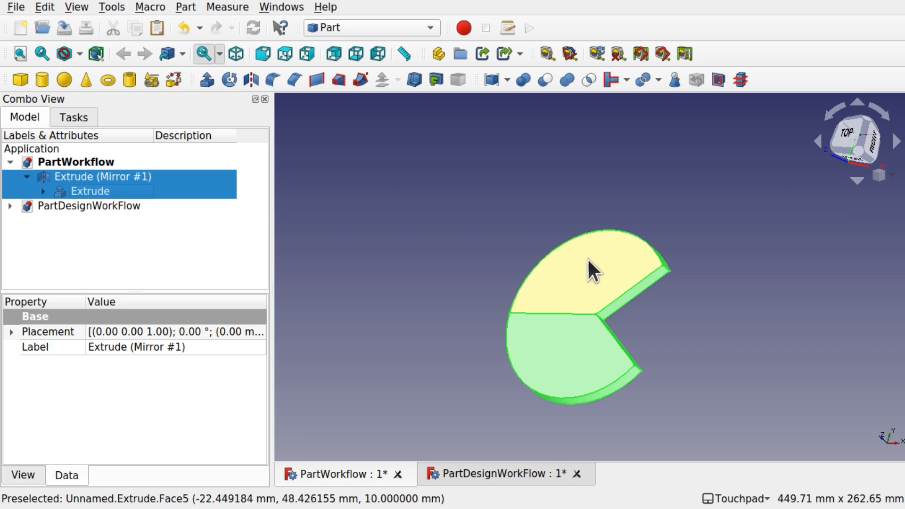
{"action": "left_click", "coordinate": [658, 80]}
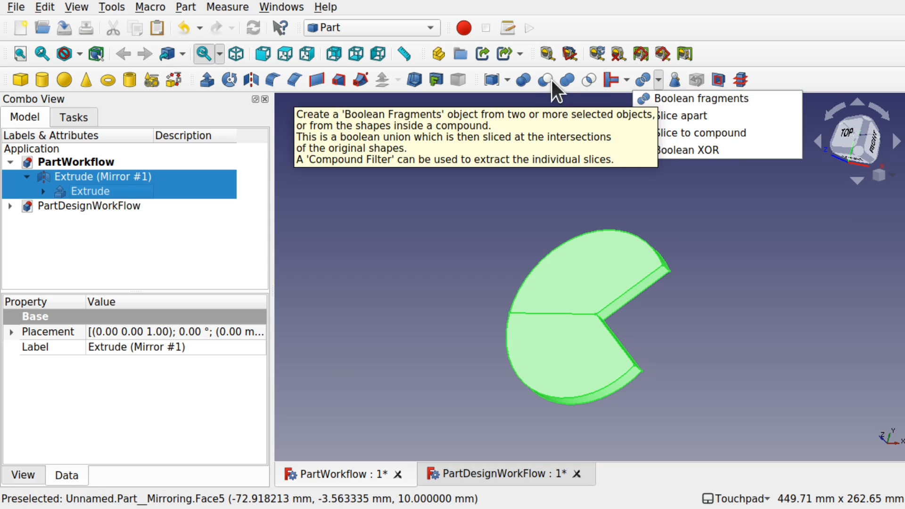
{"action": "left_click", "coordinate": [503, 203]}
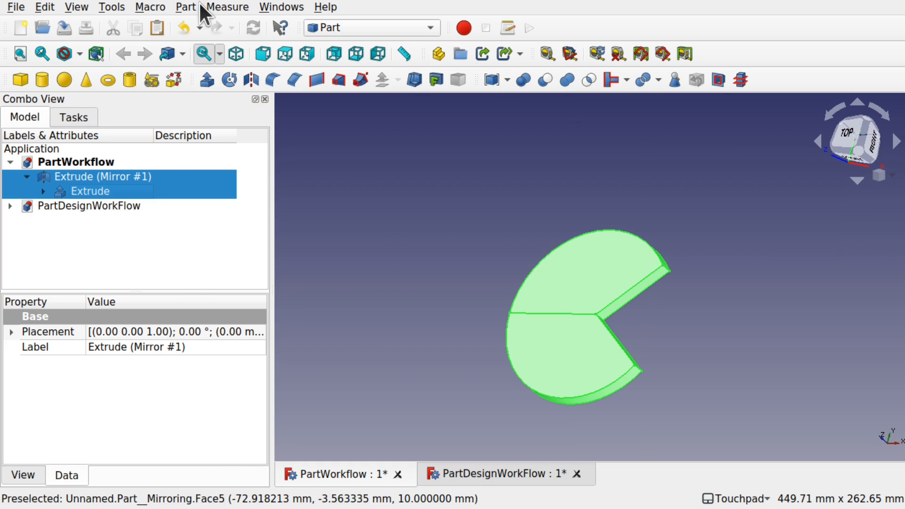
{"action": "left_click", "coordinate": [186, 7]}
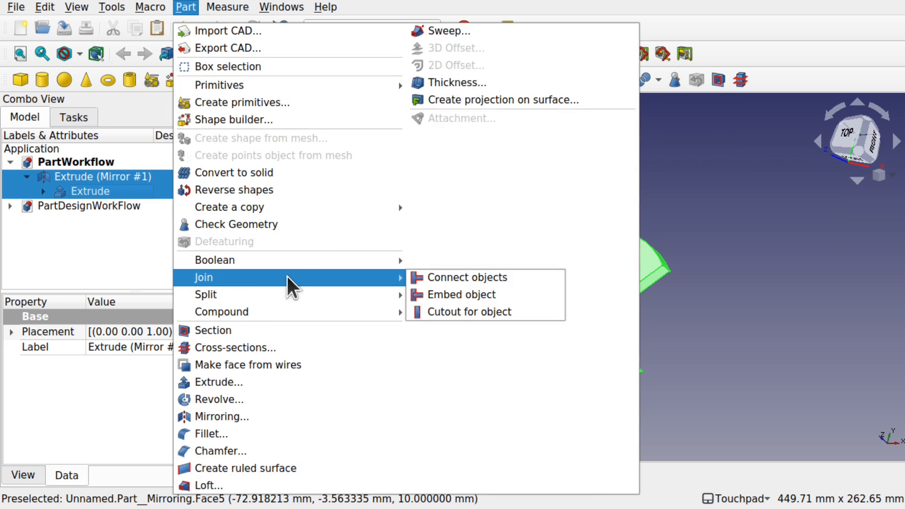
{"action": "mouse_move", "coordinate": [330, 259]}
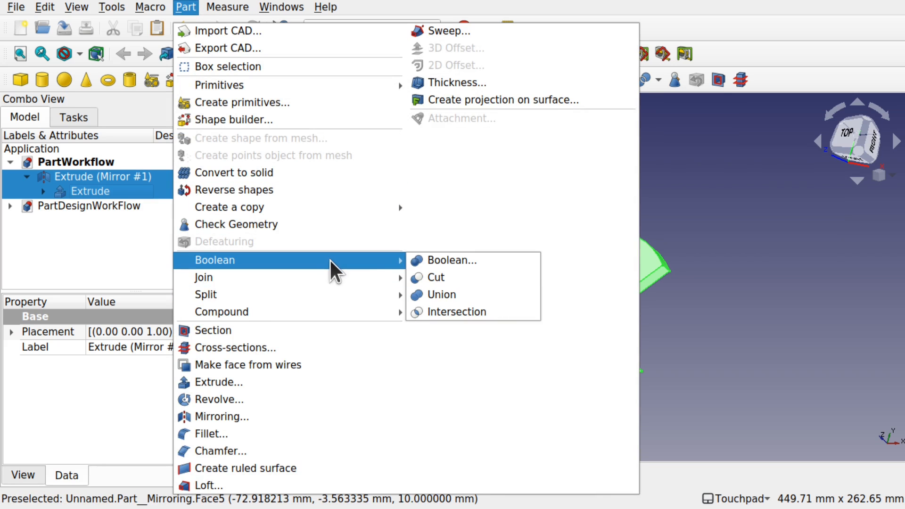
{"action": "left_click", "coordinate": [460, 288]}
Set the fused disc's Refine property to true to remove the seam between the two halves.
{"action": "left_click", "coordinate": [57, 177]}
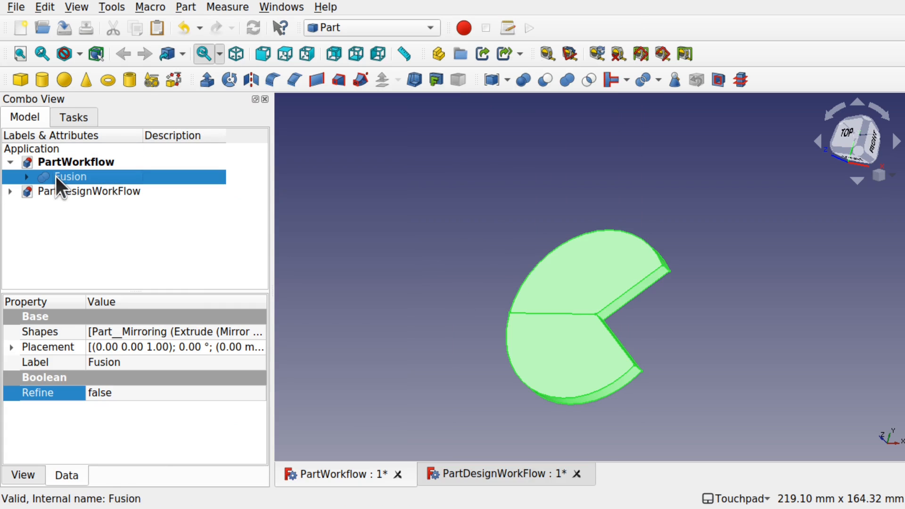
{"action": "left_click", "coordinate": [124, 394]}
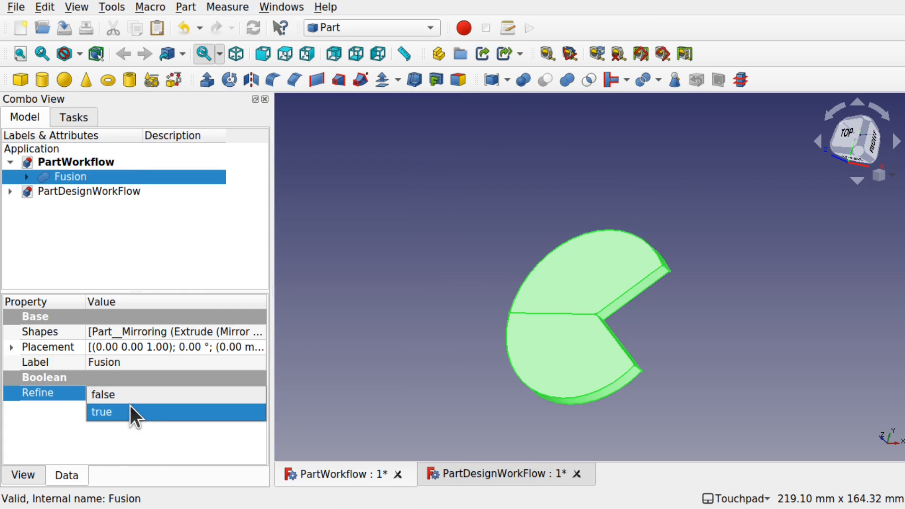
{"action": "left_click", "coordinate": [130, 411]}
{"action": "left_click", "coordinate": [445, 330]}
{"action": "key", "text": "2"}
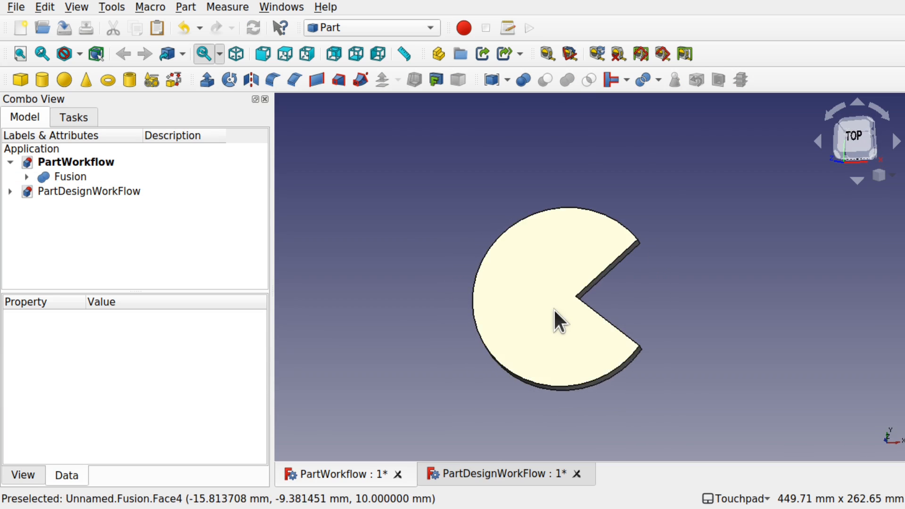
{"action": "scroll", "coordinate": [554, 311], "scroll_direction": "up", "scroll_amount": 3}
{"action": "mouse_move", "coordinate": [553, 309]}
{"action": "left_mouse_down", "text": "shift"}
{"action": "mouse_move", "coordinate": [572, 177]}
{"action": "mouse_move", "coordinate": [559, 301]}
{"action": "left_mouse_up", "text": "shift"}
{"action": "scroll", "coordinate": [559, 301], "scroll_direction": "down", "scroll_amount": 3}
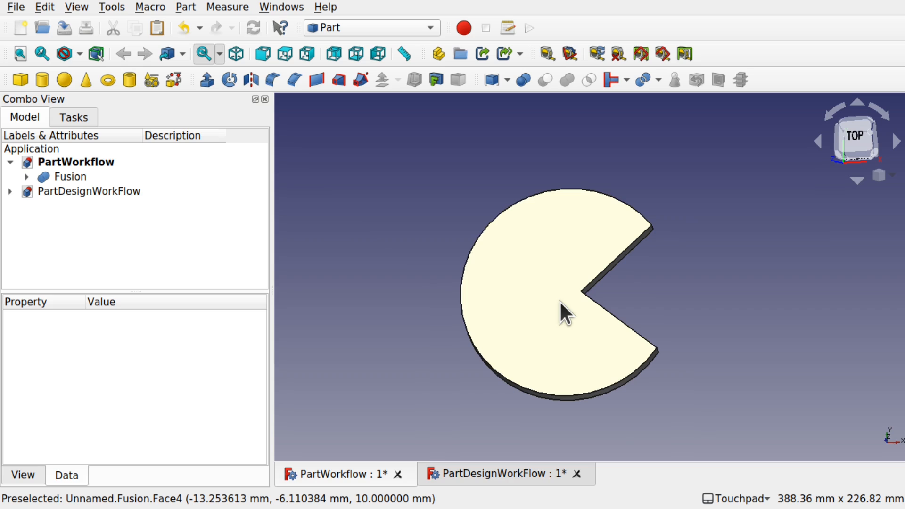